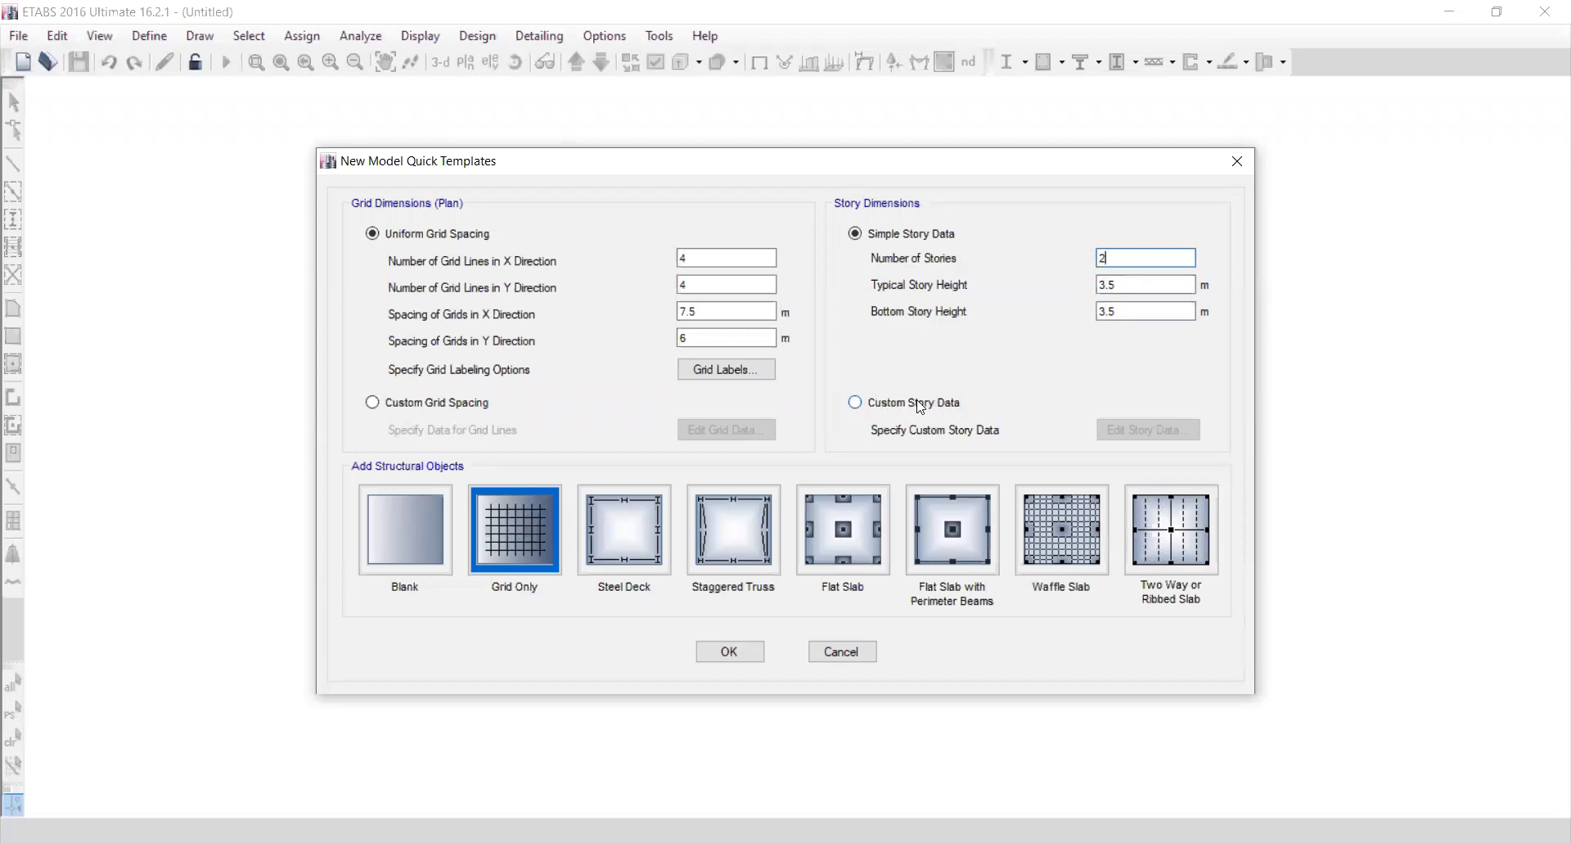
Create the grid-only model with 4 by 4 grid lines spaced 7.5 m in X and 6 m in Y, and two 3.5 m stories.
left_click(730, 284)
left_click(1127, 316)
left_click(725, 338)
left_click(730, 648)
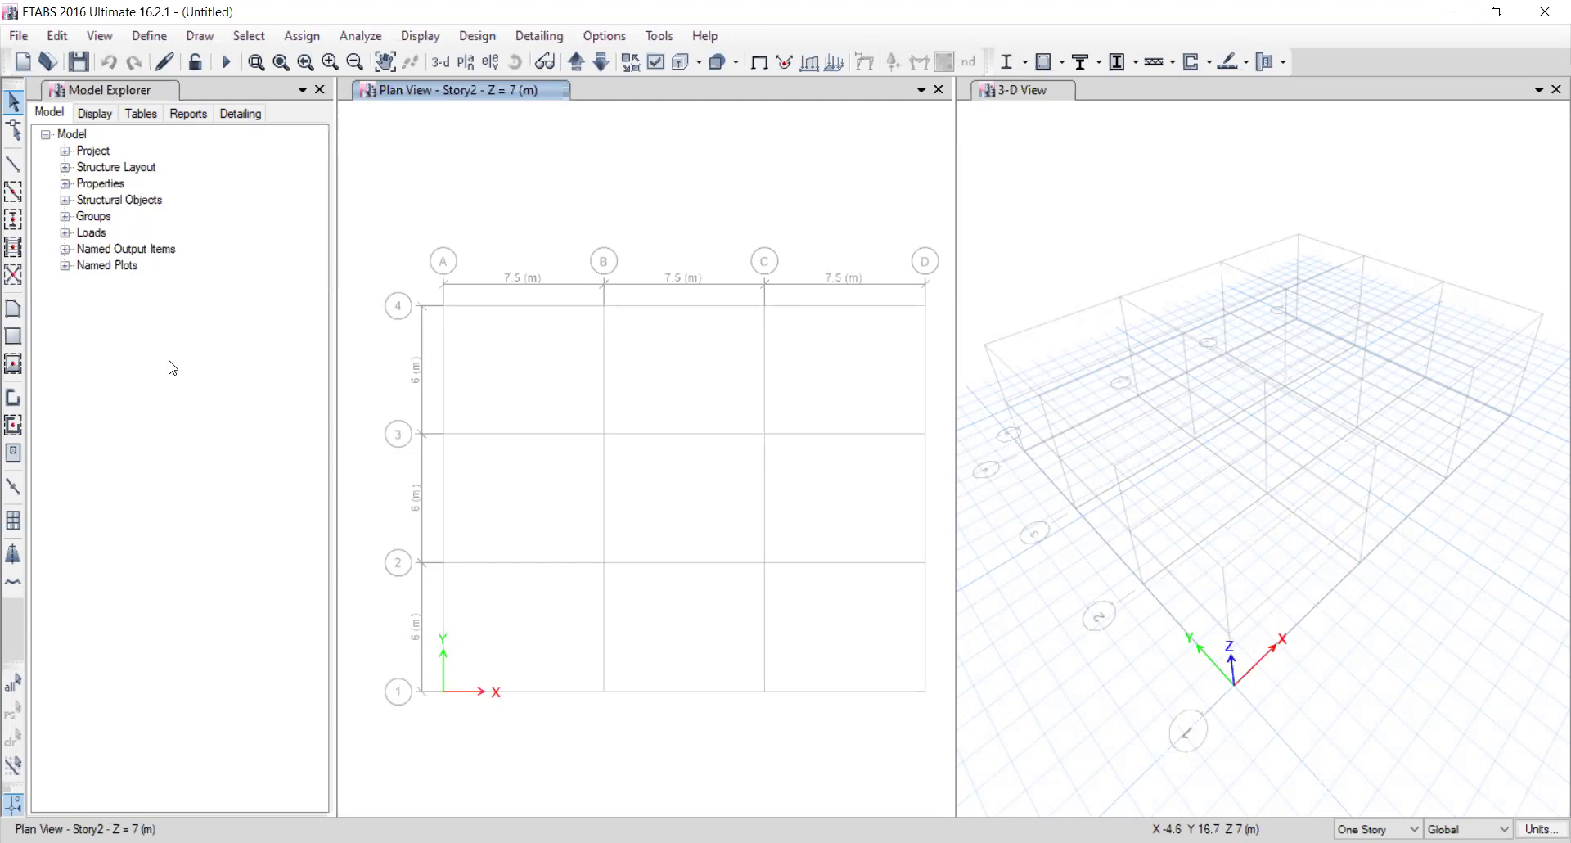
Hide the dimension lines in the plan view through the view options.
middle_click_drag(1197, 335, 1164, 348)
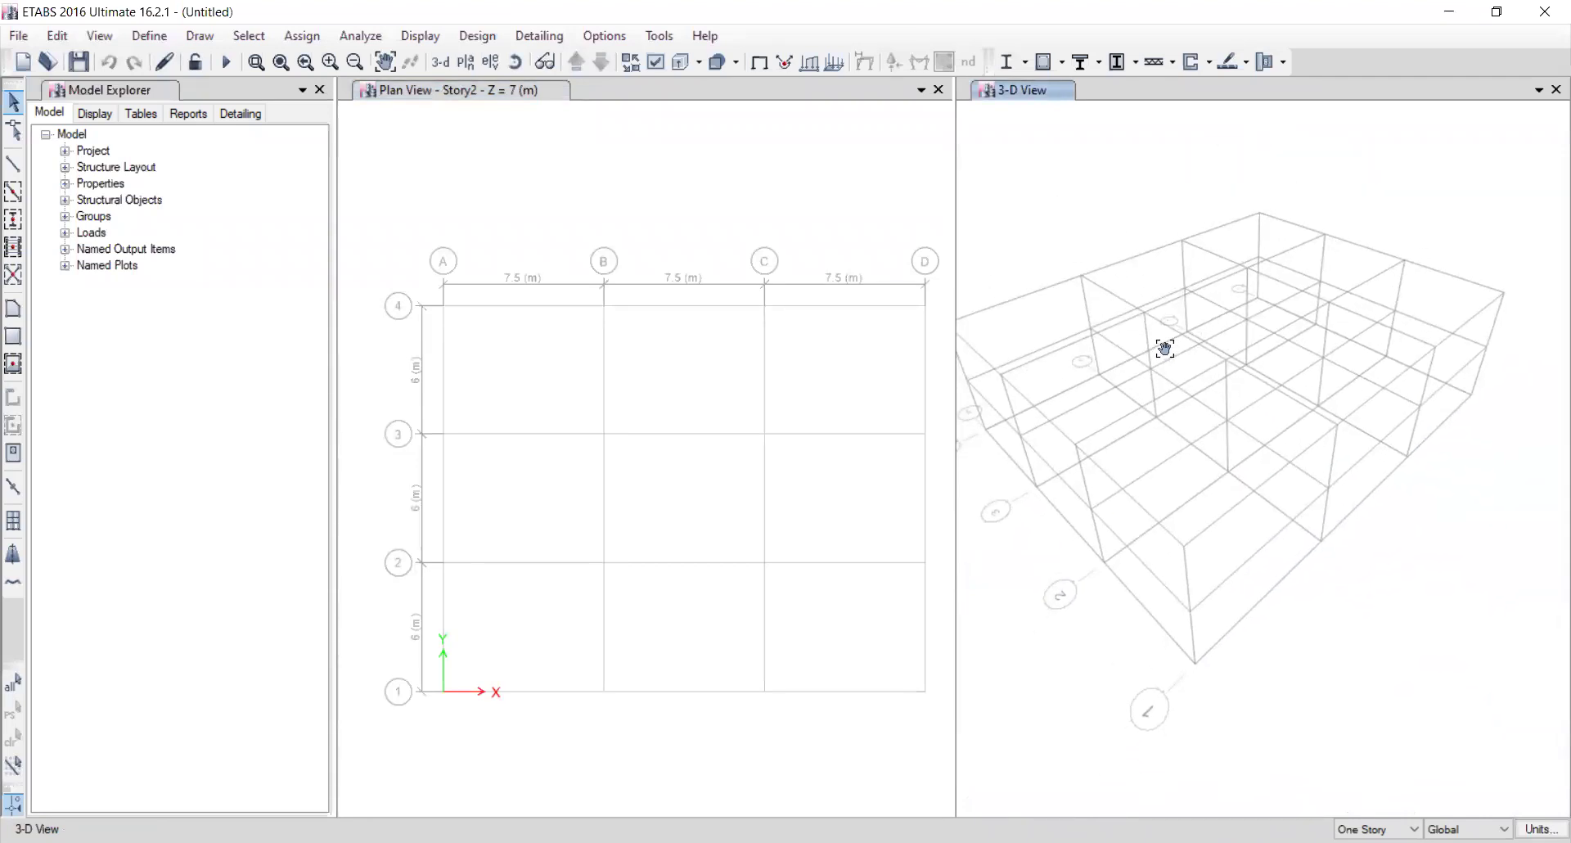
middle_click_drag(1164, 349, 1171, 340)
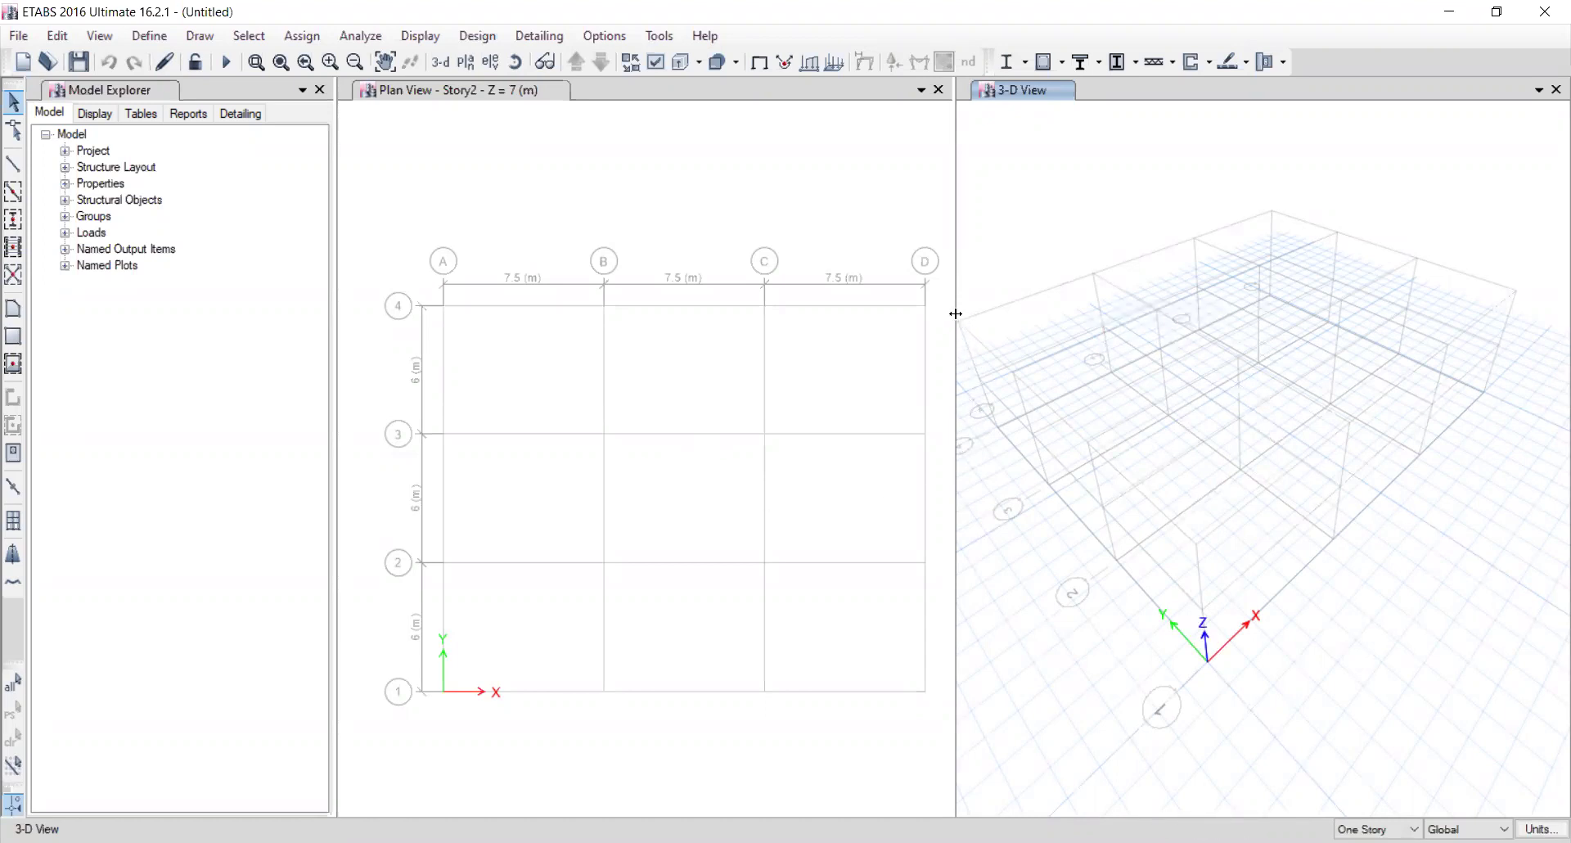
left_click(919, 540)
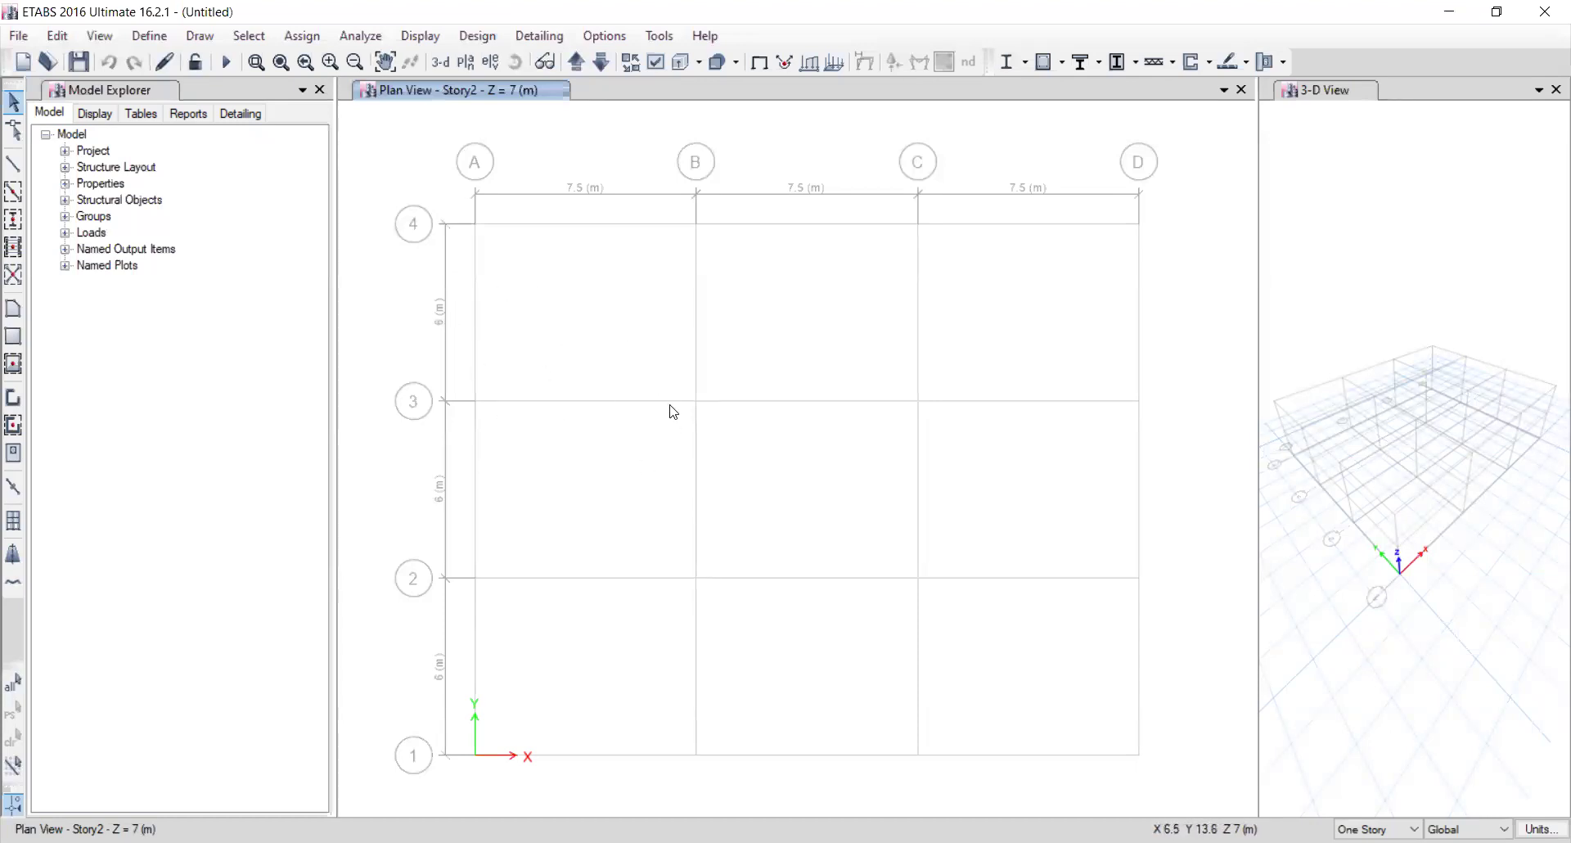
left_click(658, 69)
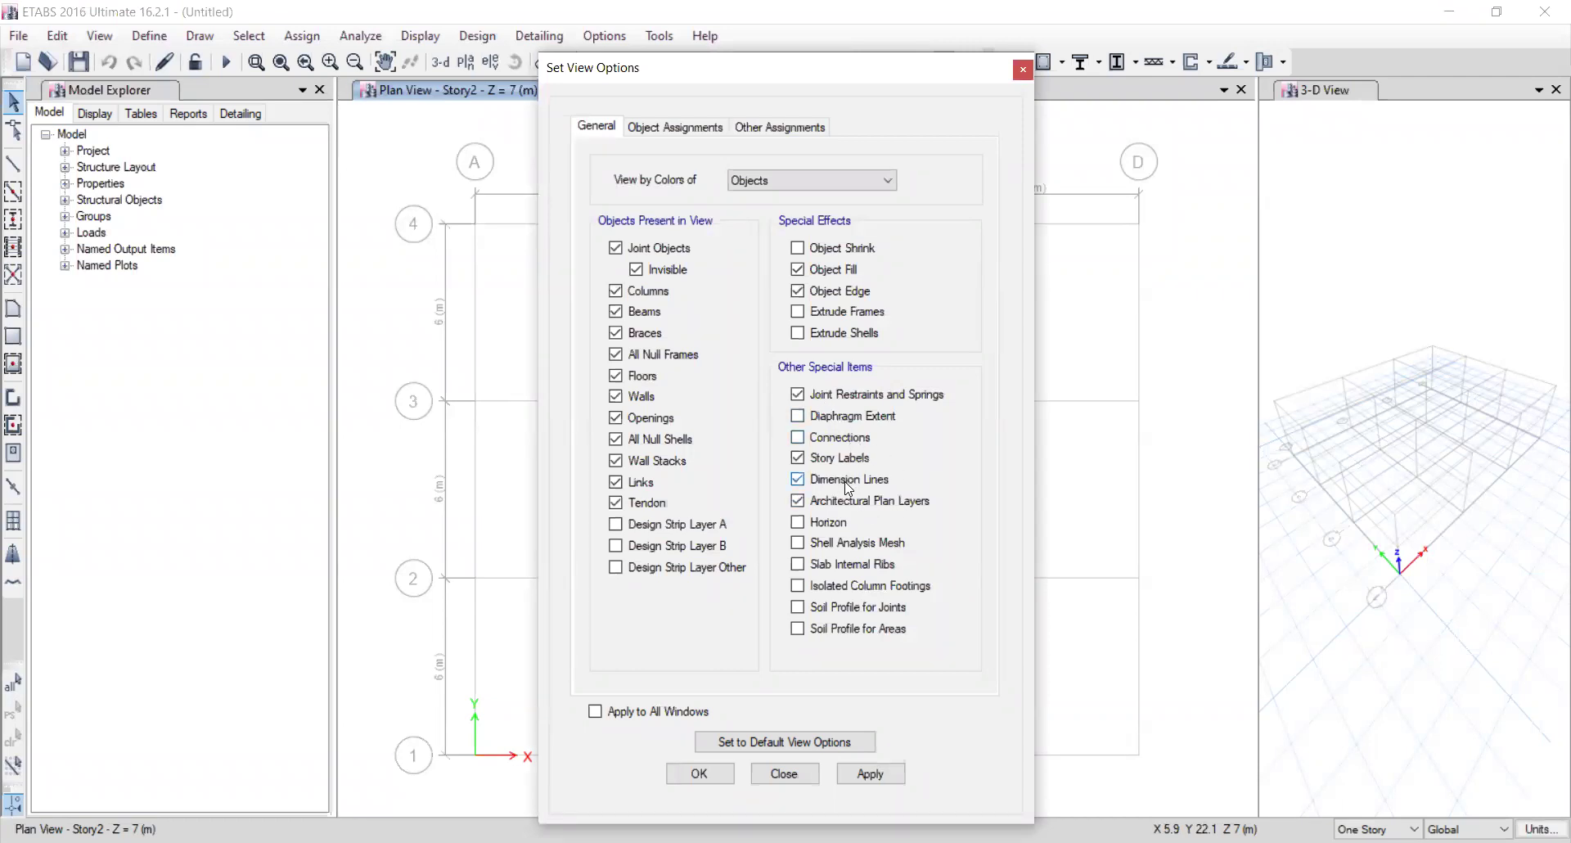
left_click(798, 480)
left_click(699, 775)
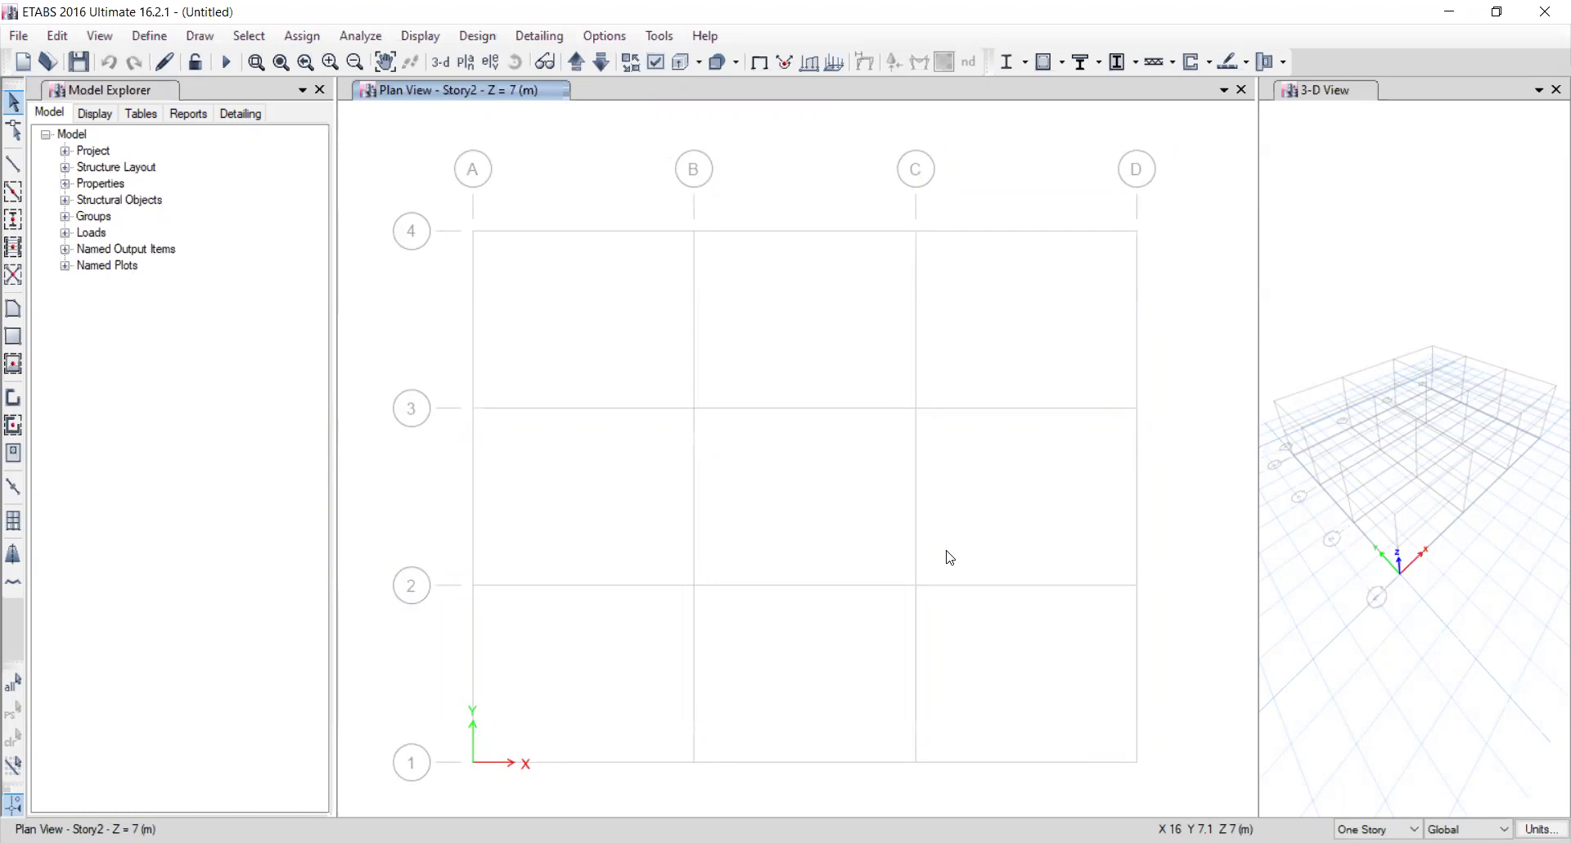
Switch the active window between the 3-D and plan views, and step the plan view down from Story2 through Story1 to Base.
middle_click_drag(838, 564, 807, 551)
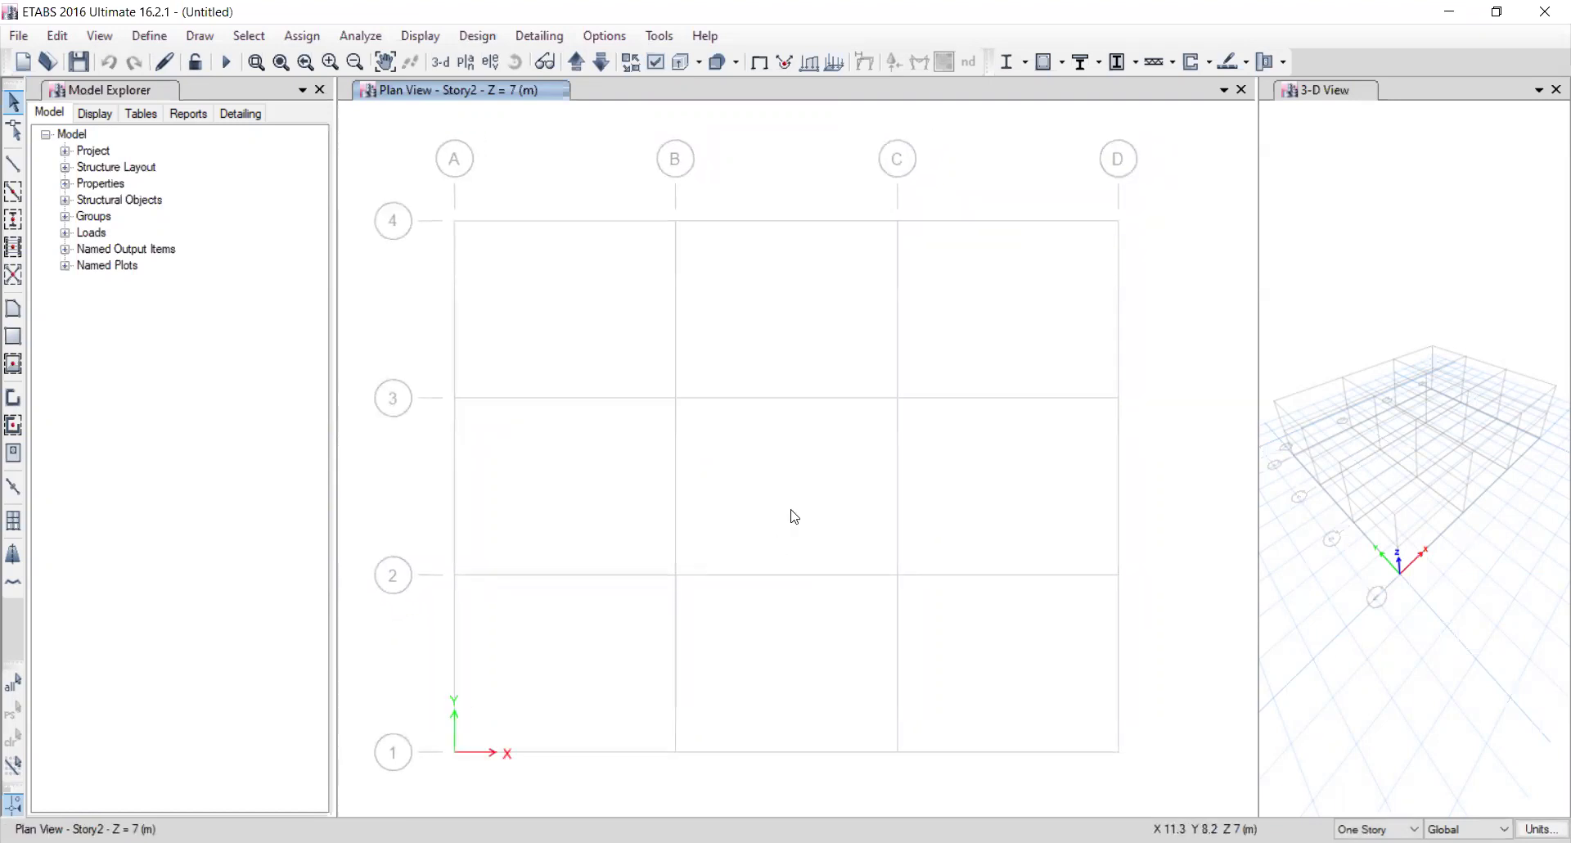
left_click(1383, 256)
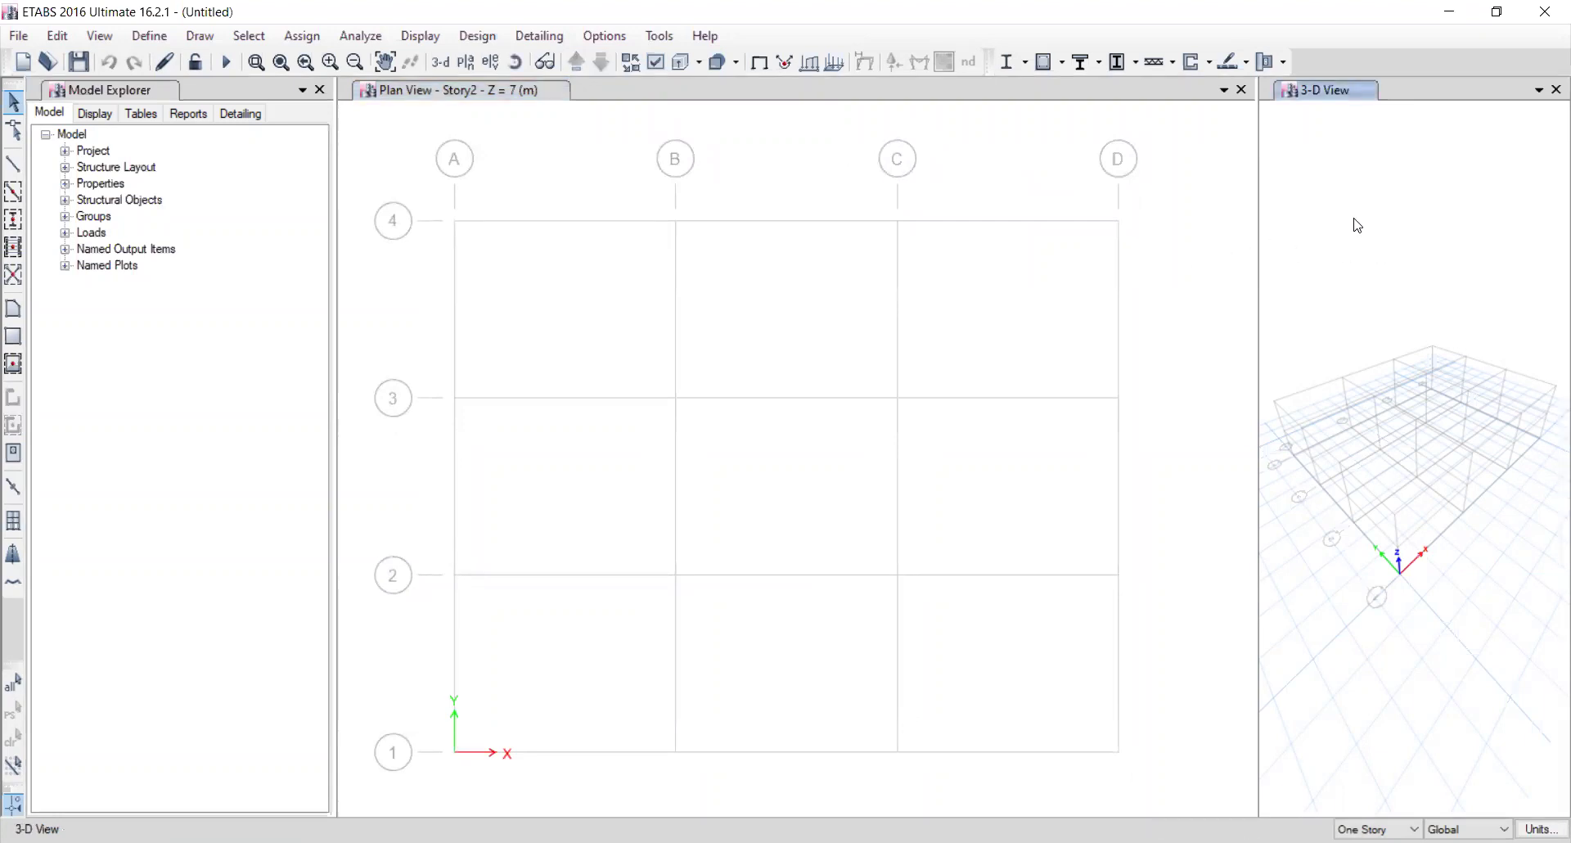
left_click(1209, 253)
left_click(1358, 217)
left_click(537, 148)
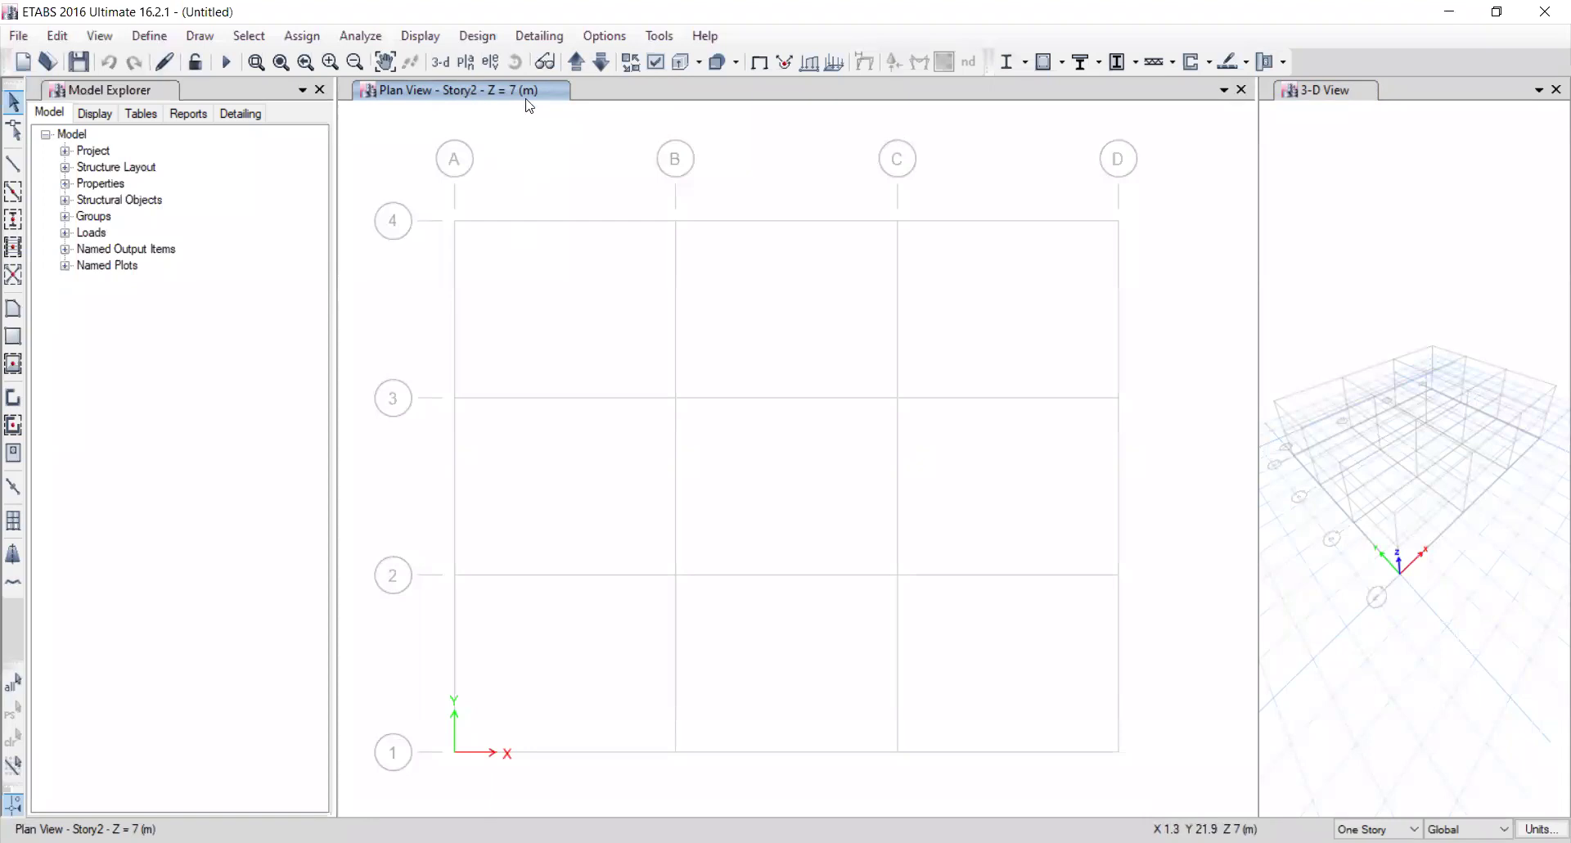
left_click(601, 64)
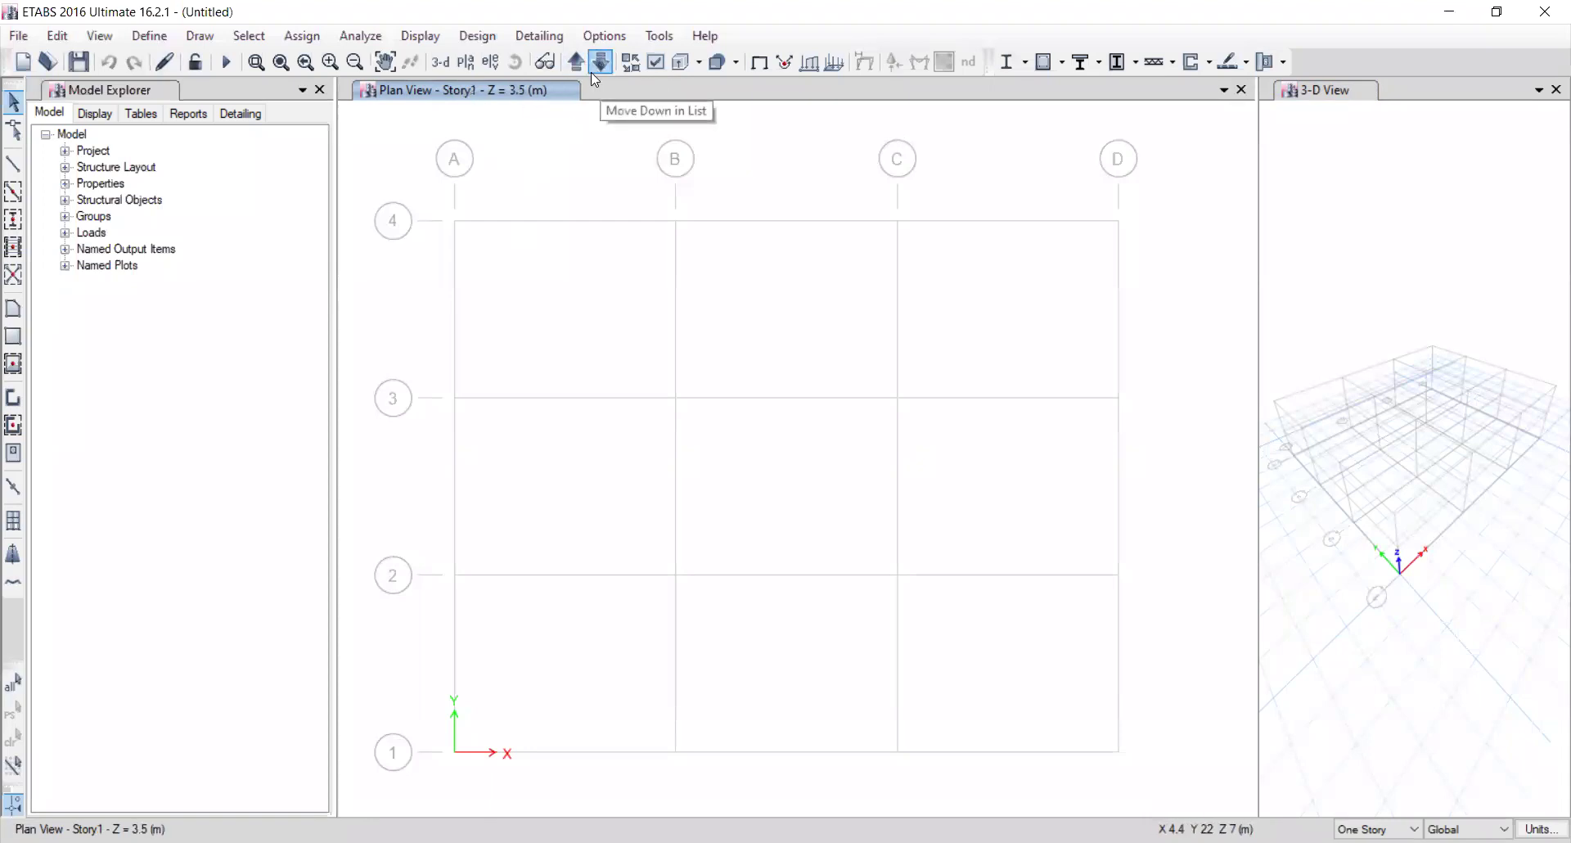
left_click(600, 63)
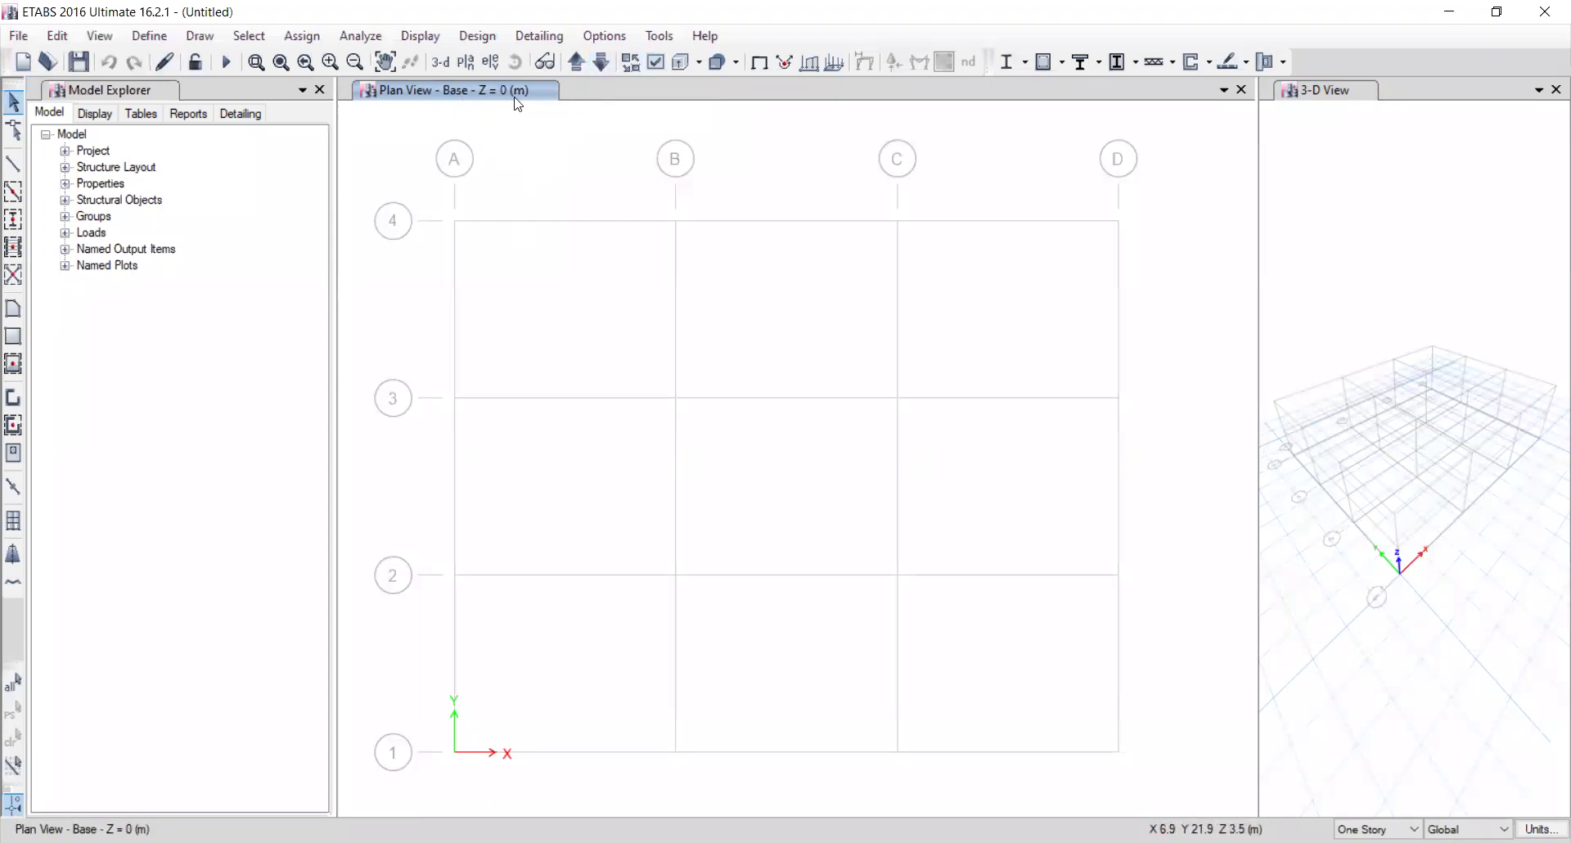
left_click(602, 62)
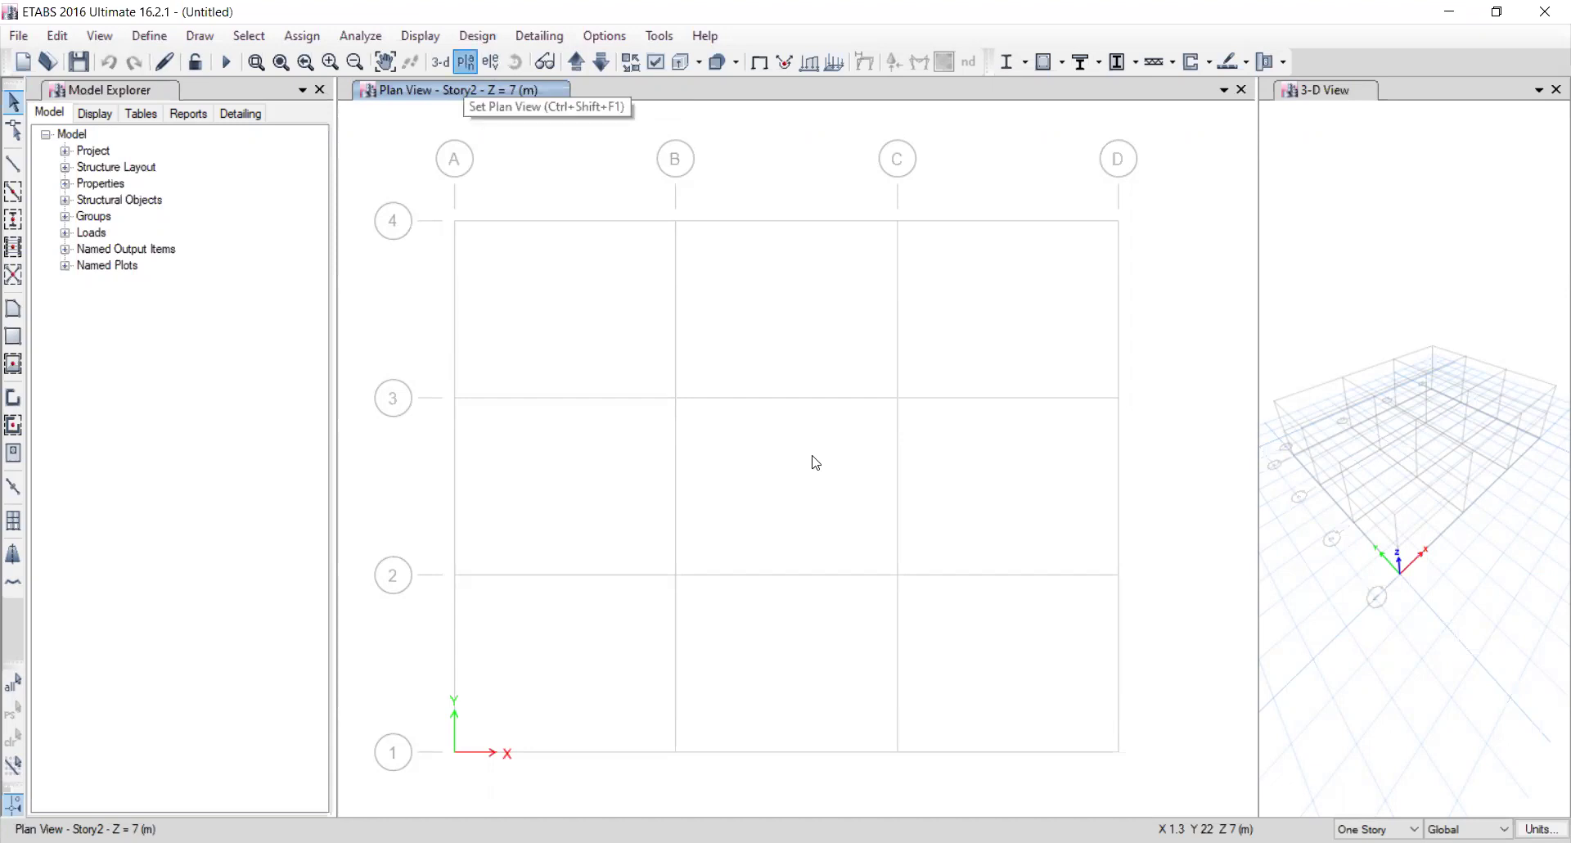
Set the plan view to the default plan at the Story1 level.
left_click(671, 379)
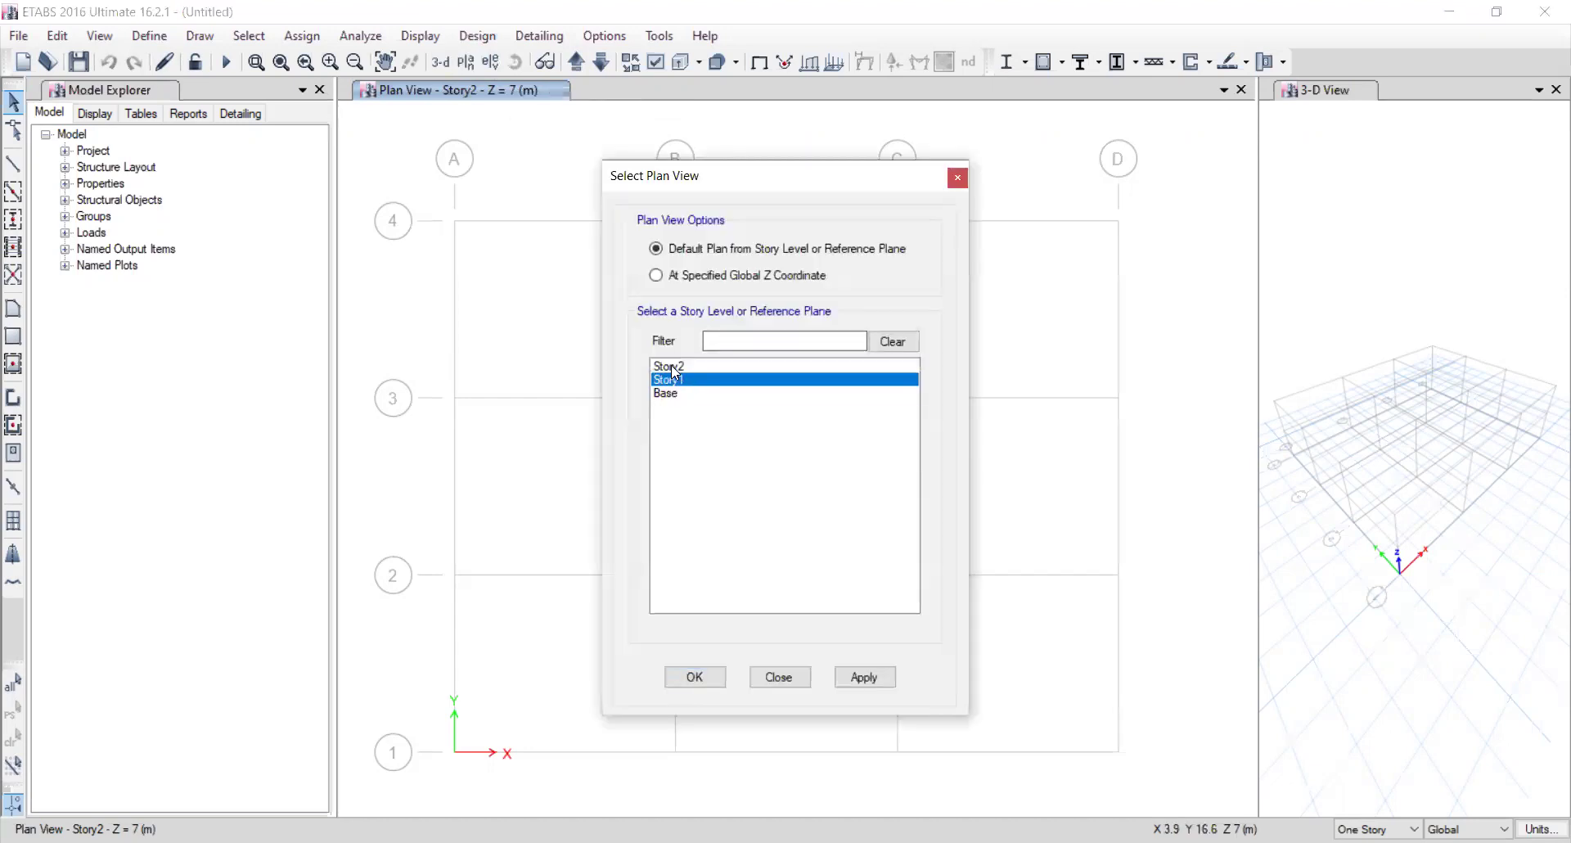
left_click(671, 366)
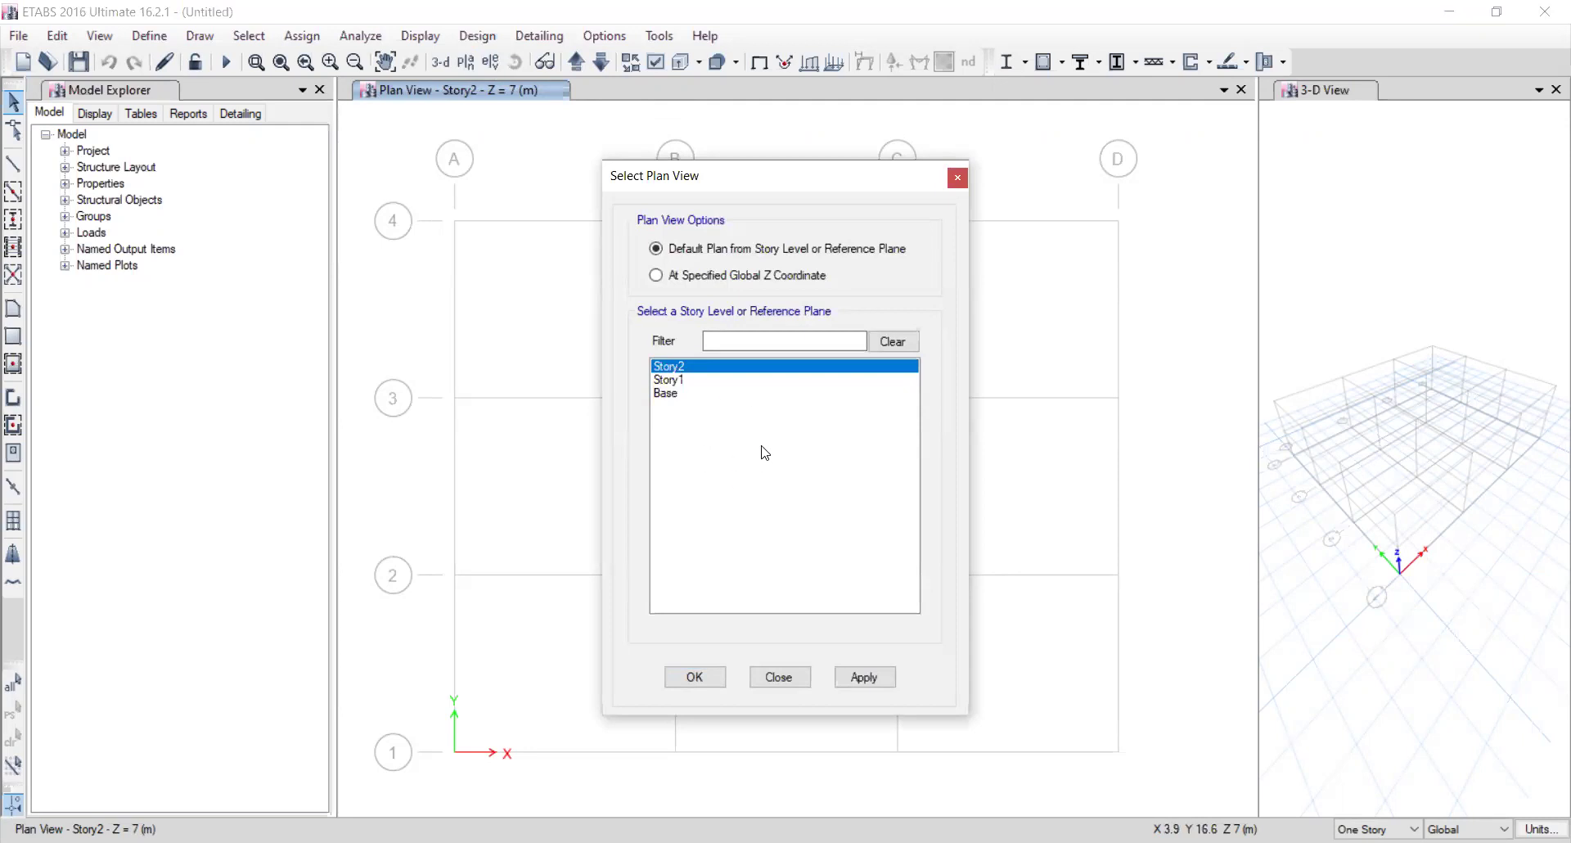
left_click(671, 381)
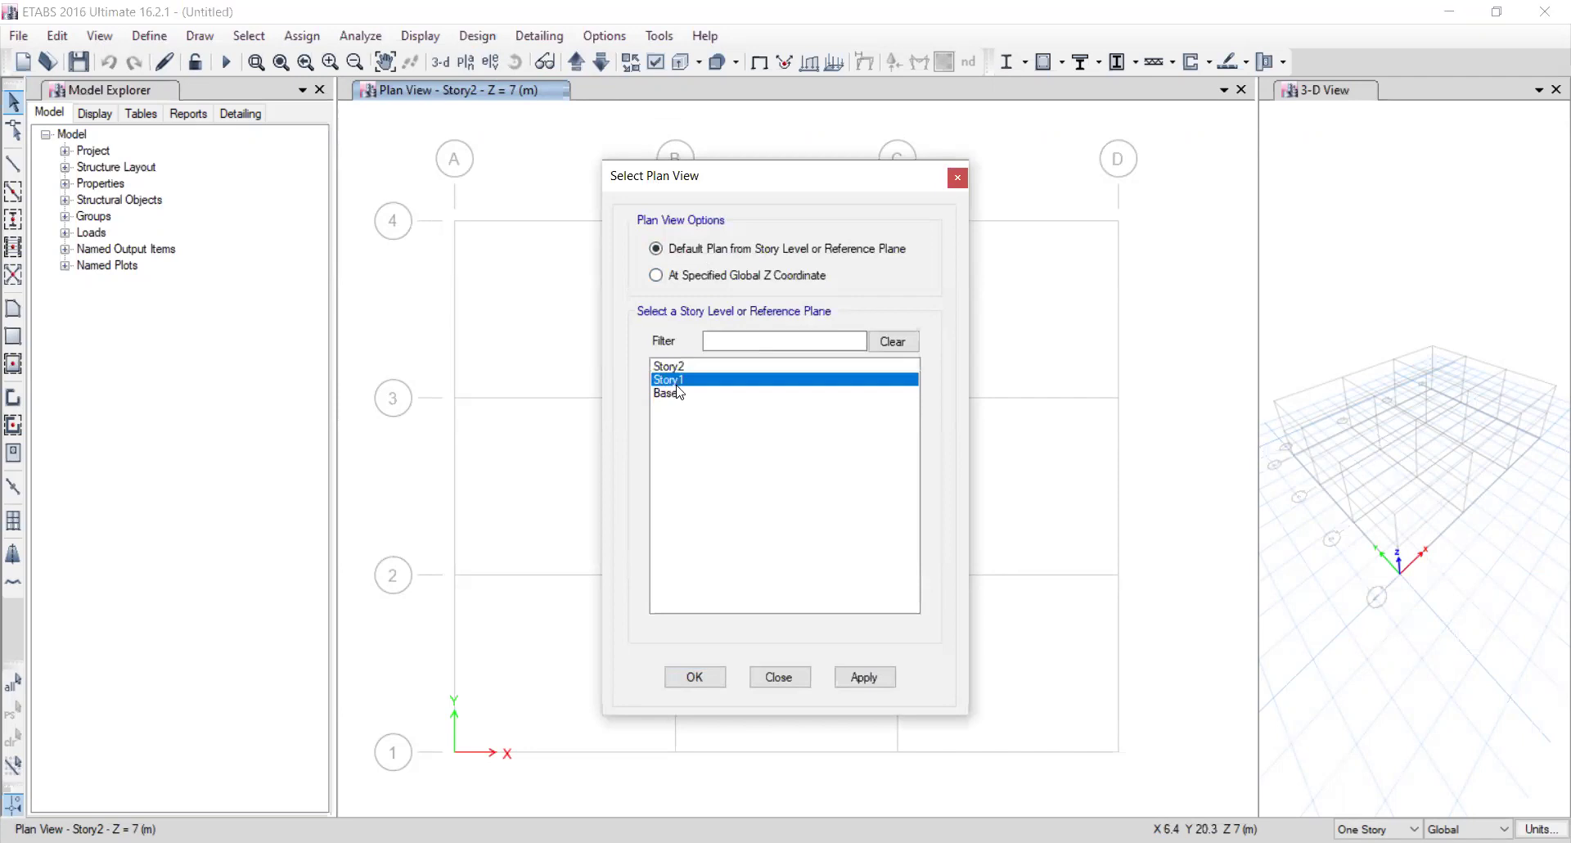
left_click(676, 678)
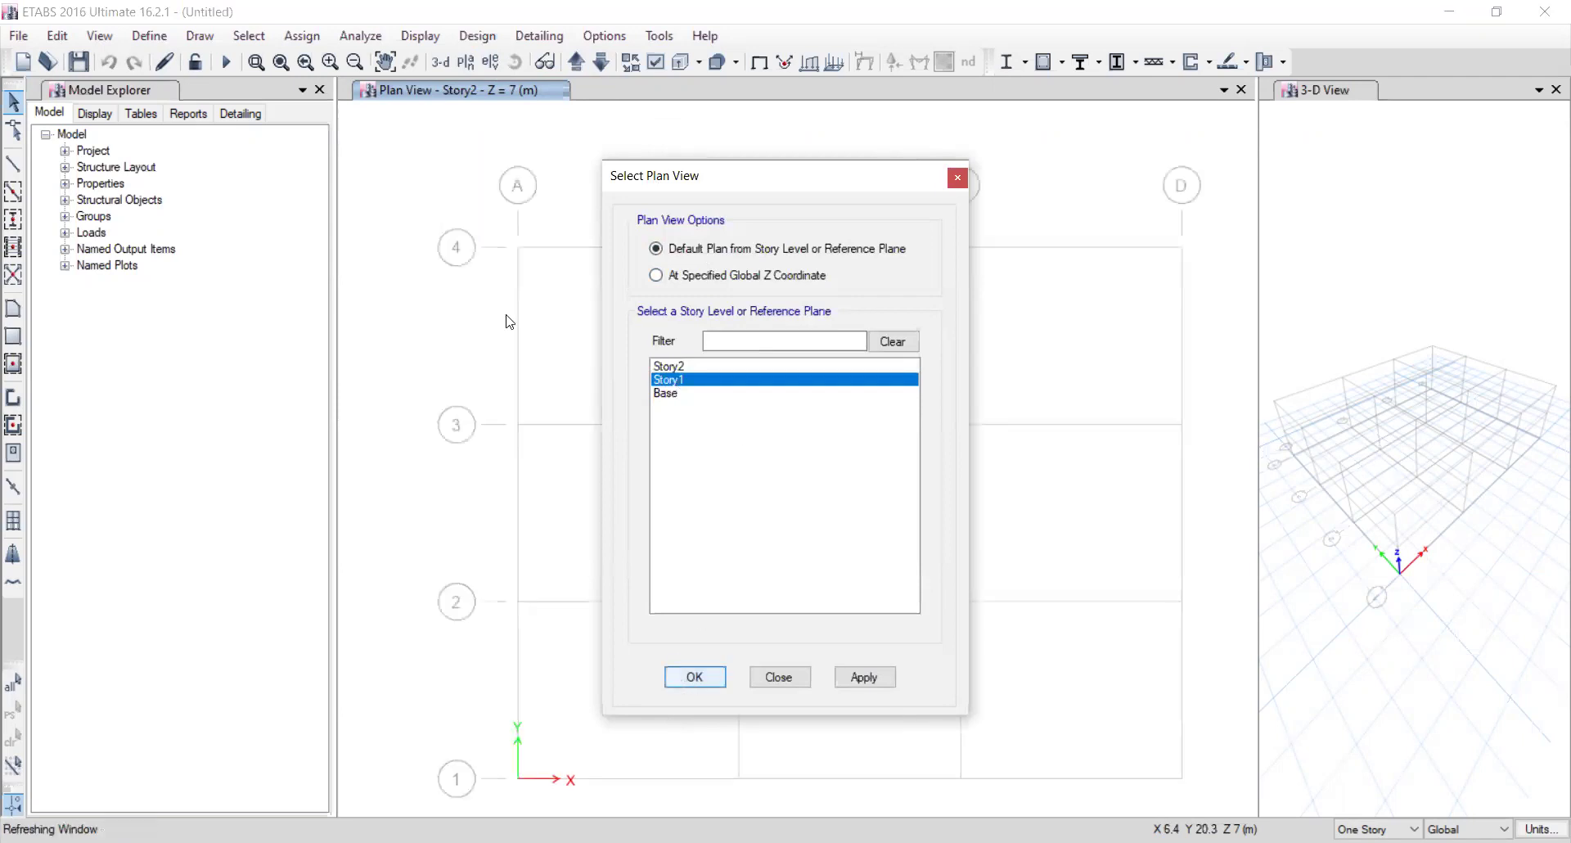
Examine the grid line elevations, including elevation D, and return to the Story1 plan view.
middle_click_drag(779, 485, 737, 461)
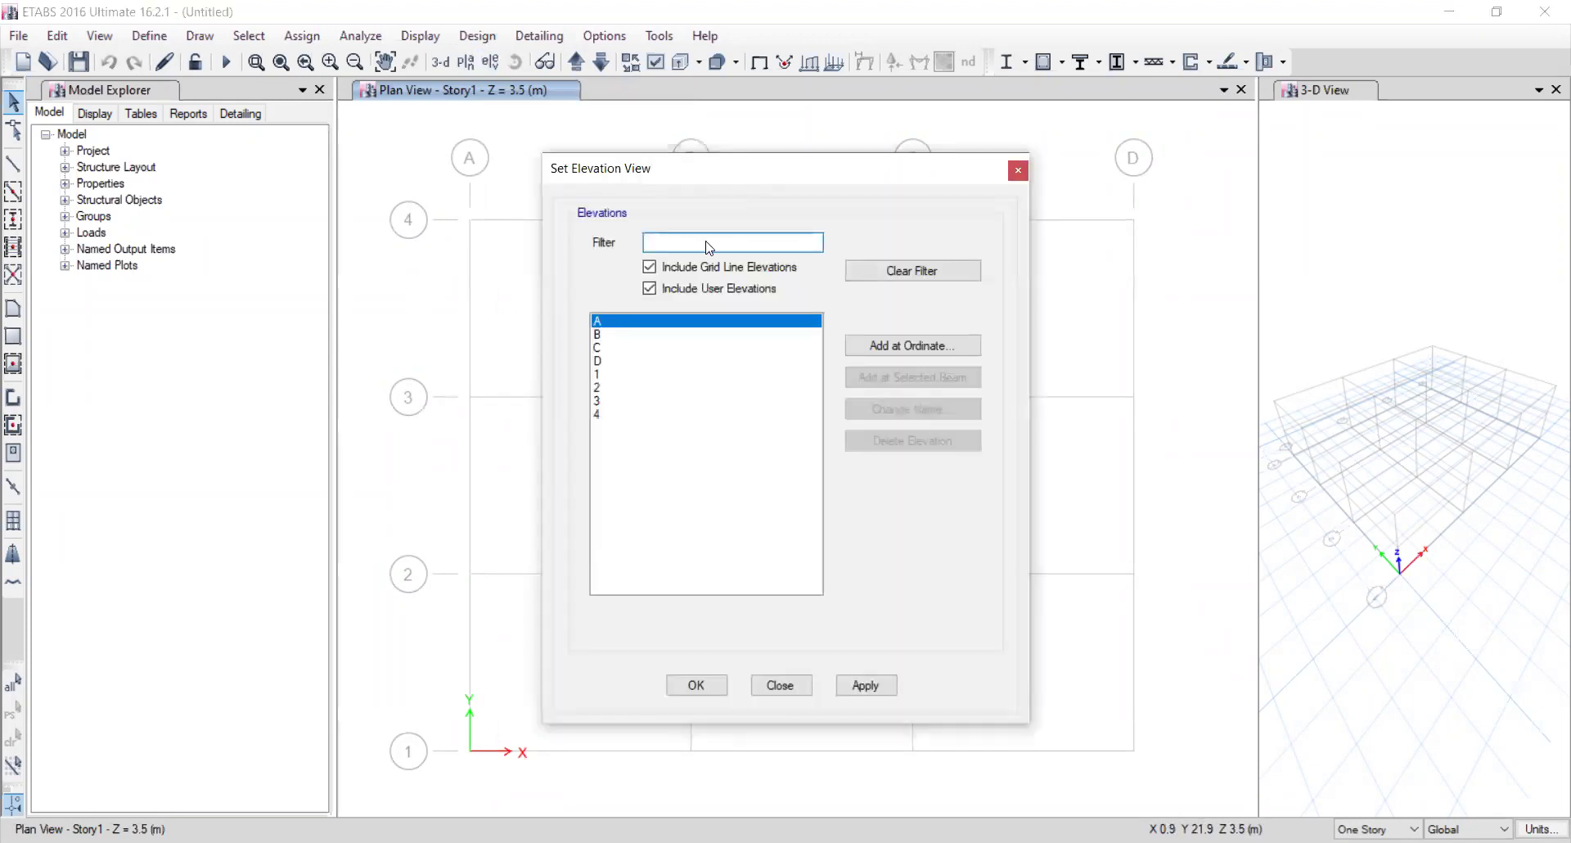
left_click(684, 348)
left_click(794, 674)
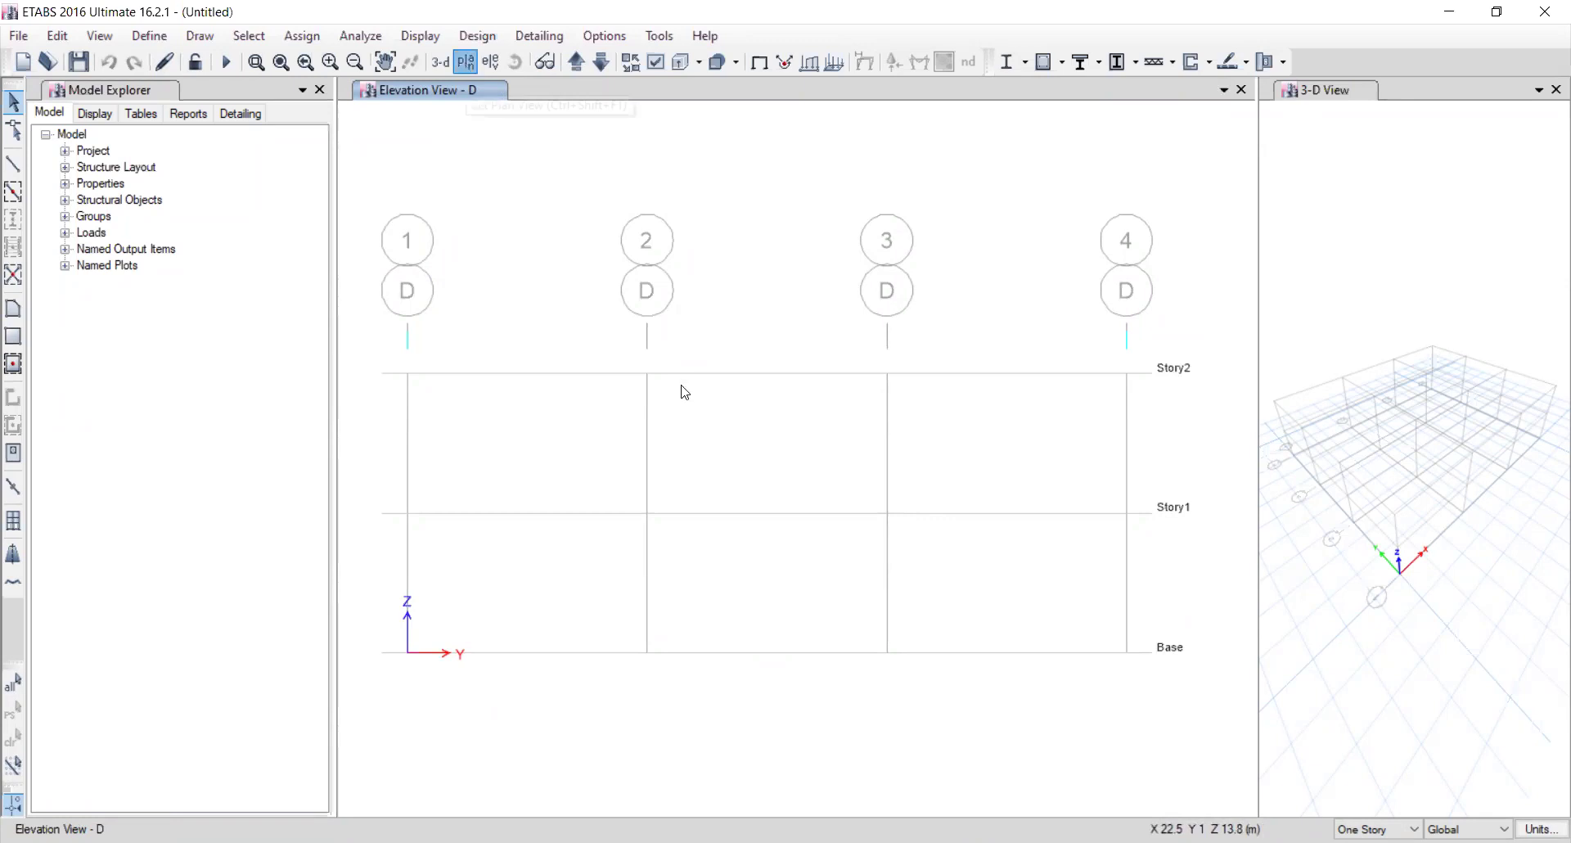
left_click(694, 677)
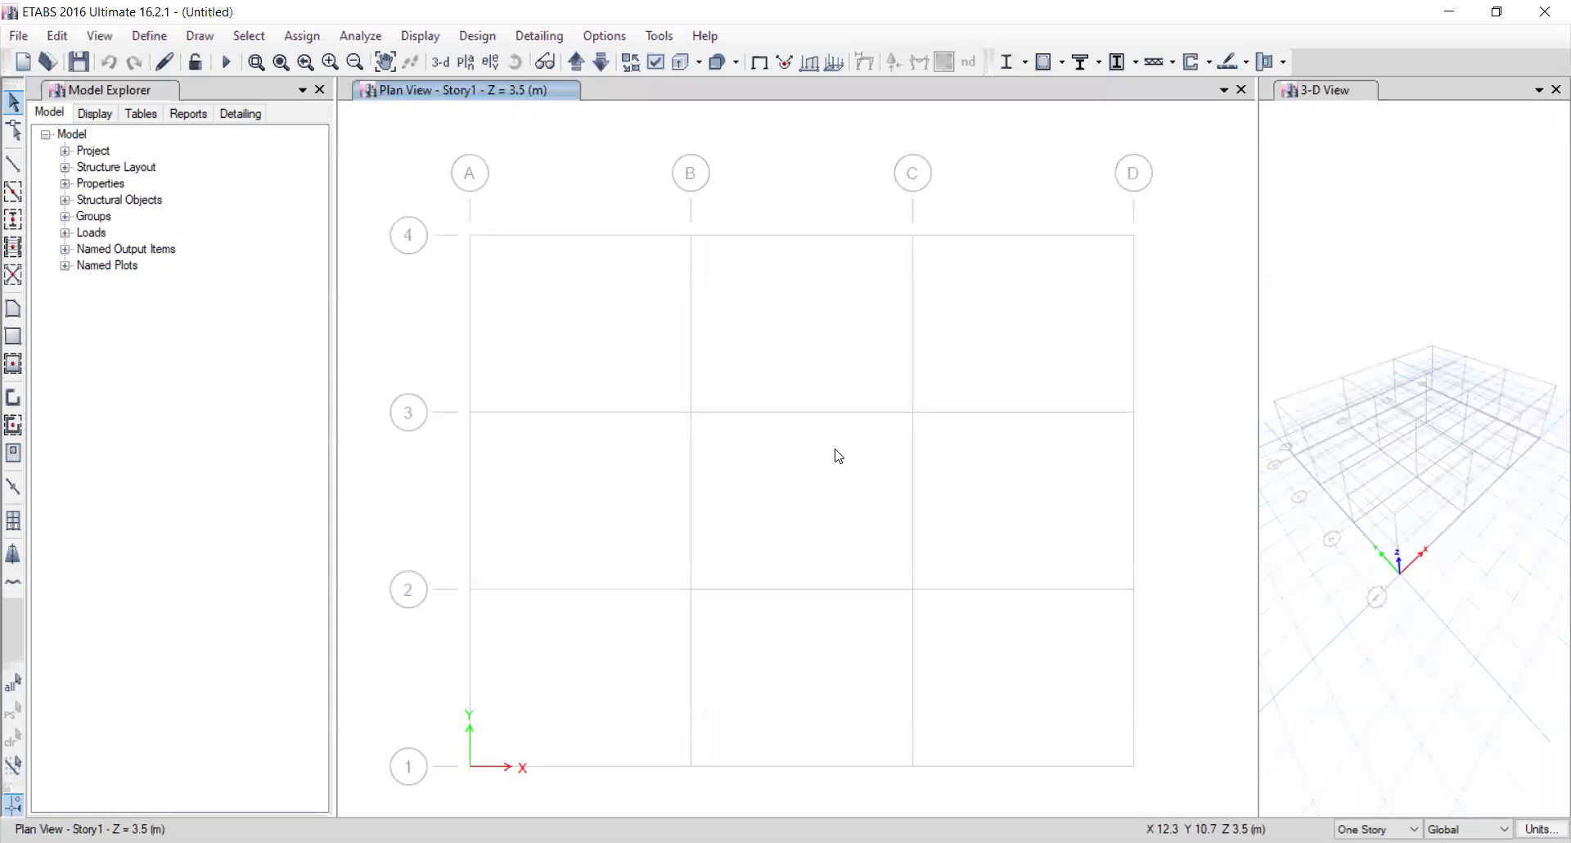
Start saving the model and browse to the ETABS-examples folder under D:\Files-2021\Najah-University-2021\First-Semester-2021\RC2-2020-2021.
left_click(78, 62)
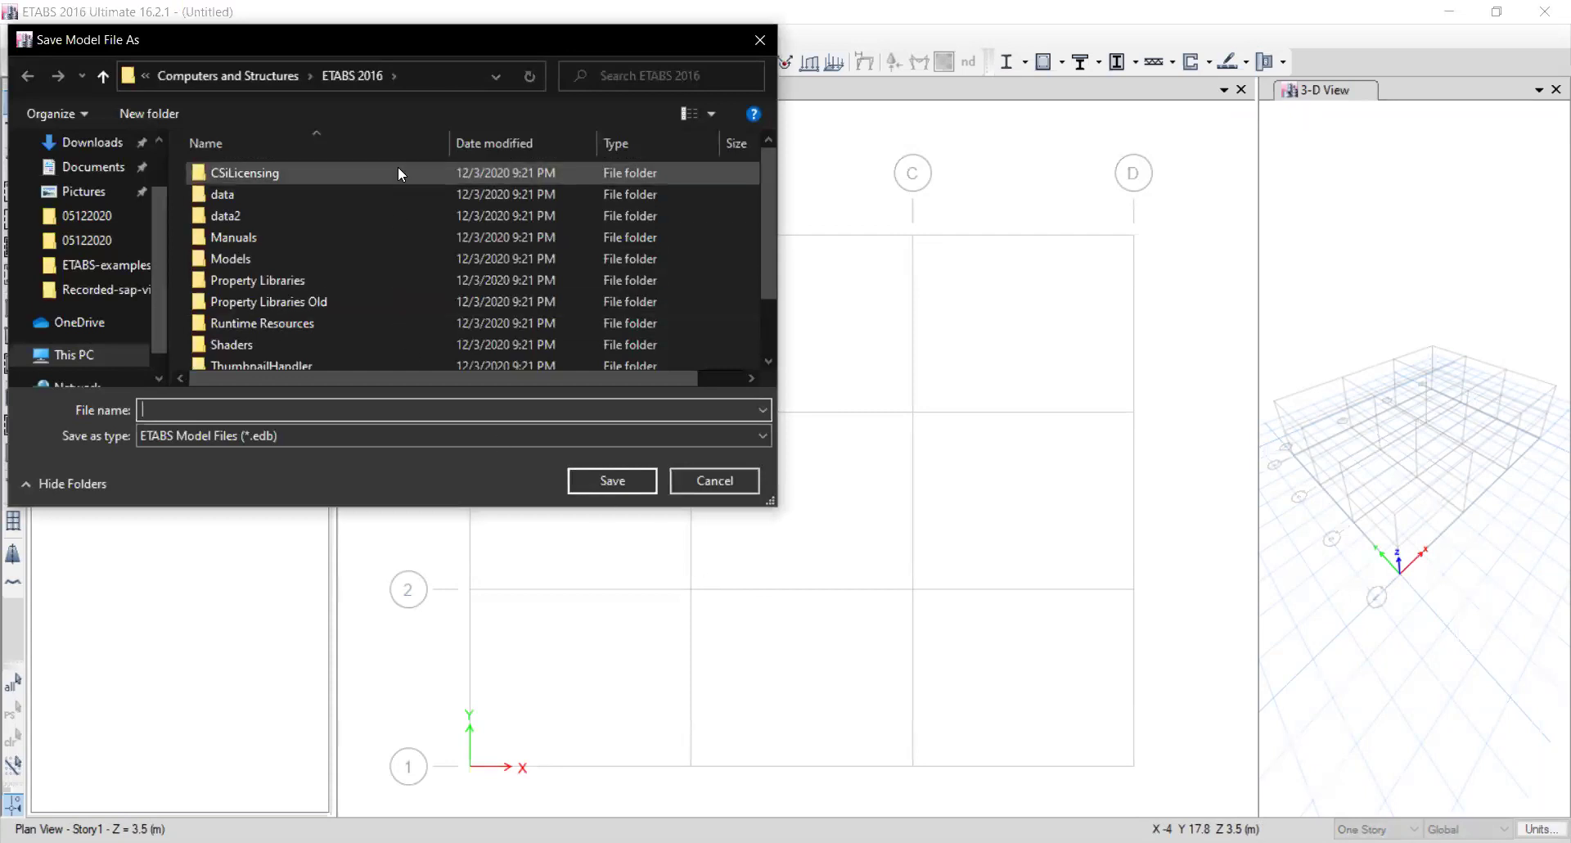
scroll(270, 286, "down", 1)
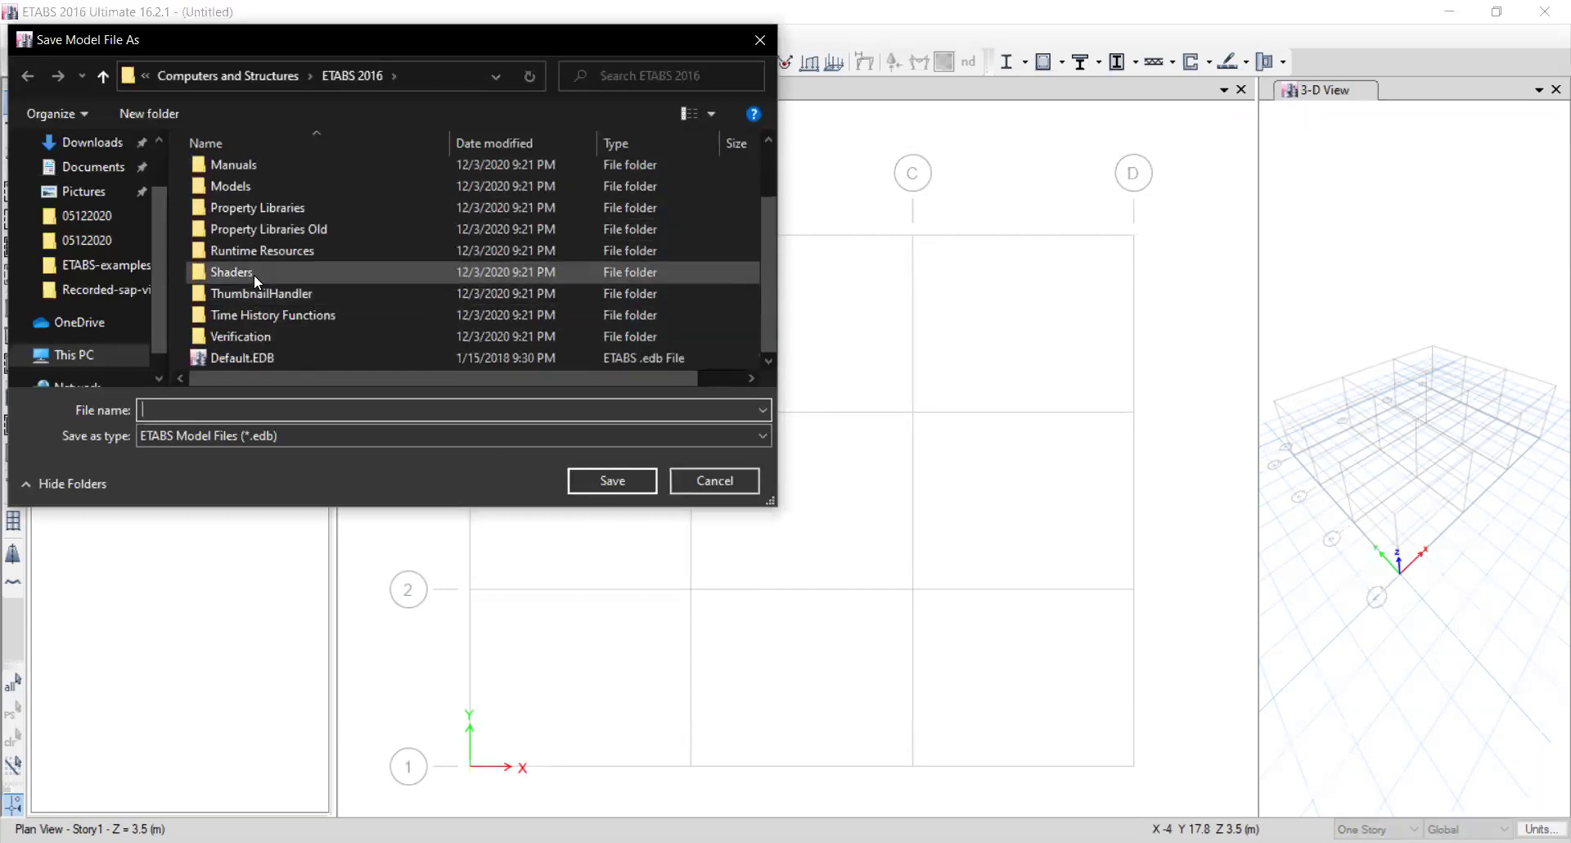
scroll(254, 273, "up", 1)
left_click(74, 355)
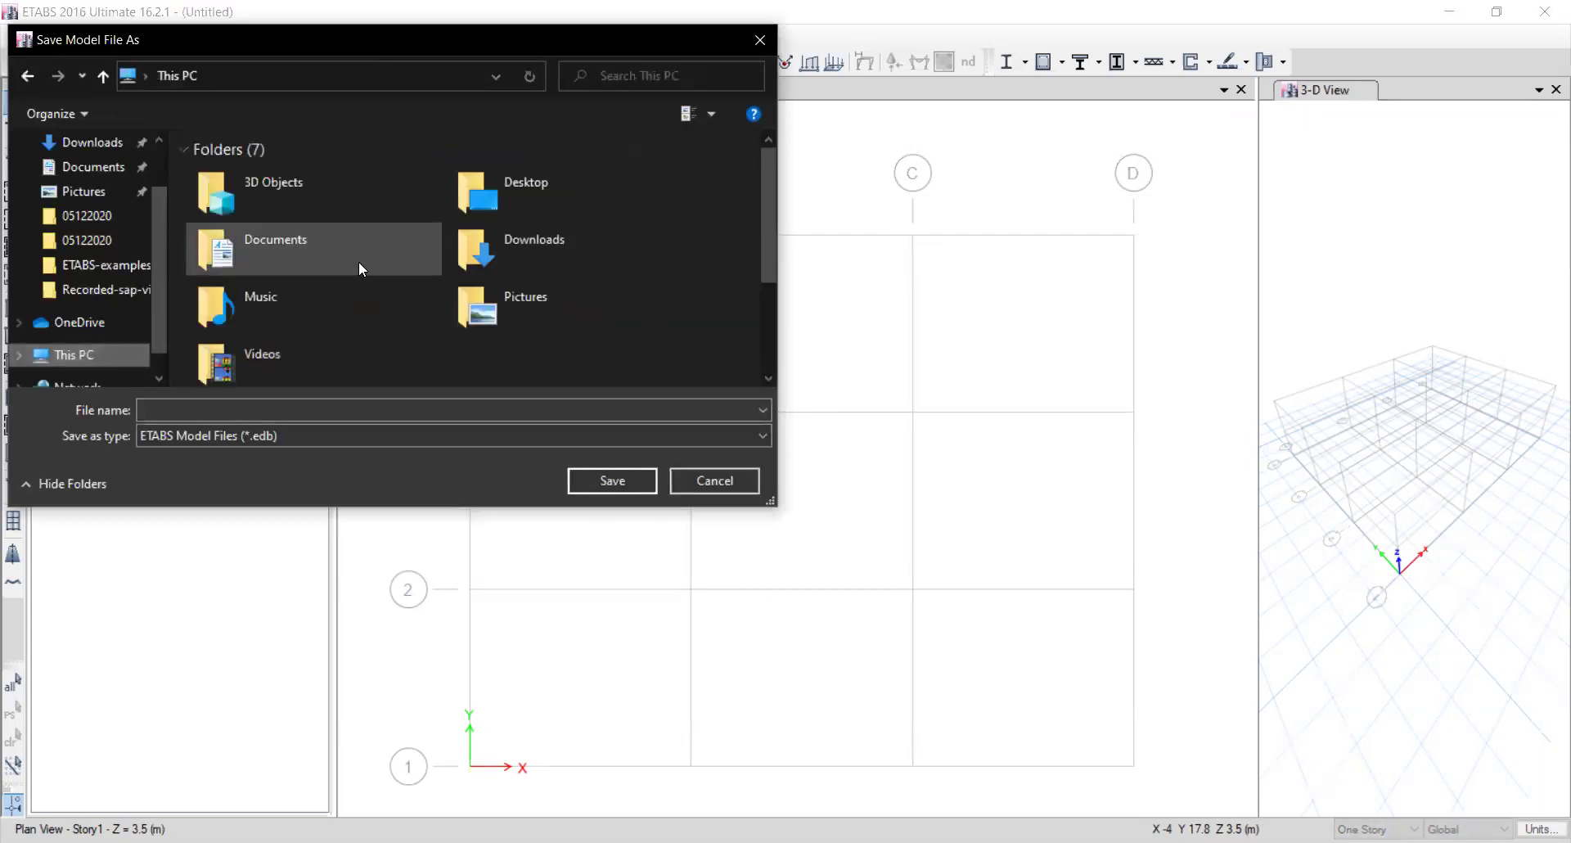
scroll(390, 276, "down", 3)
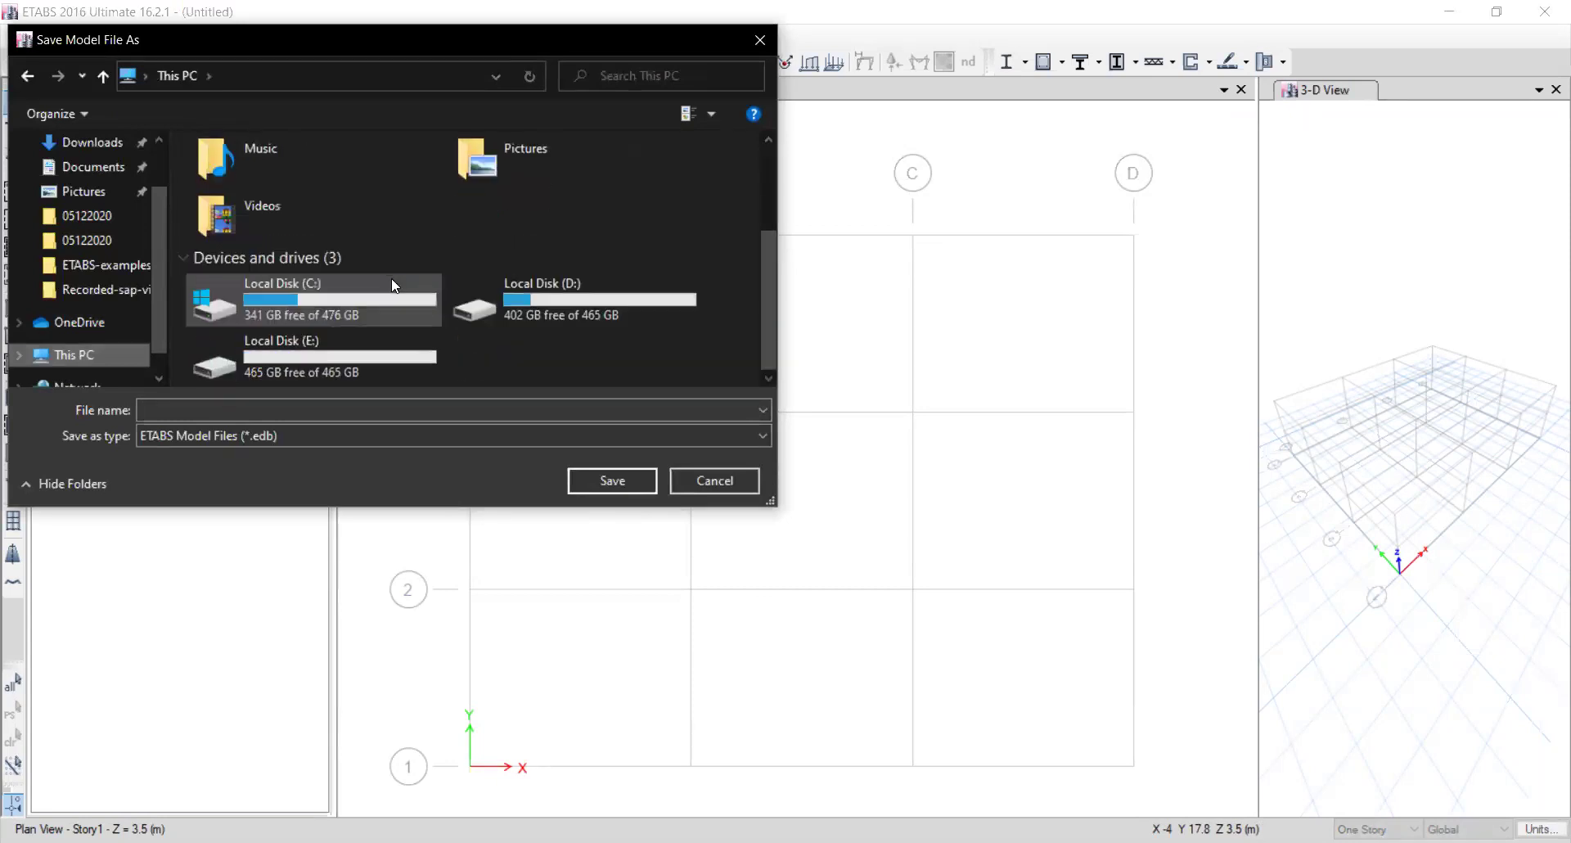
double_click(542, 305)
double_click(221, 172)
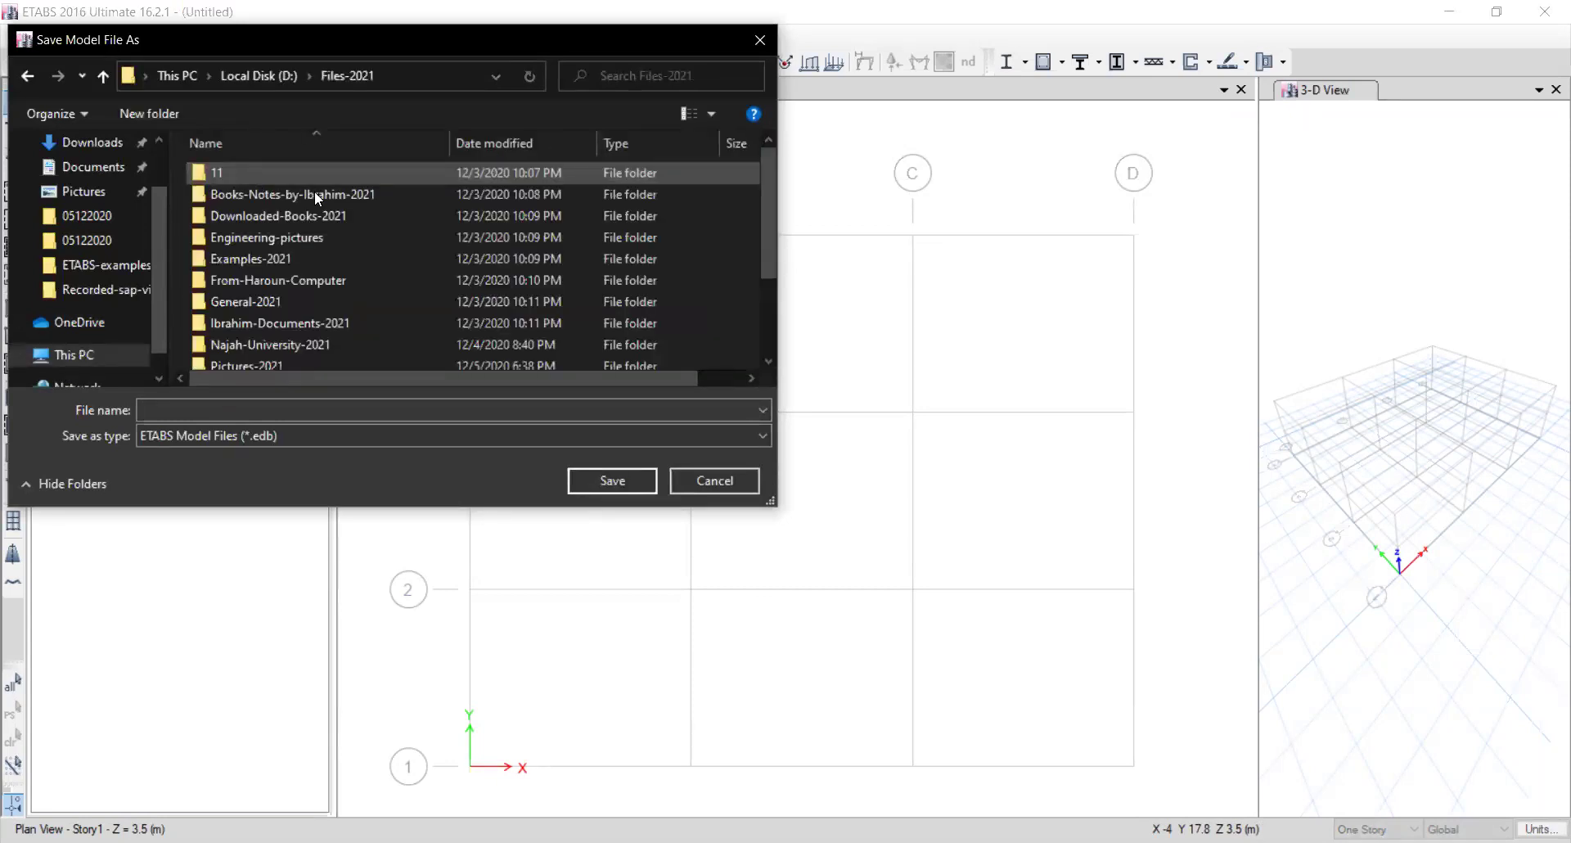
scroll(303, 304, "down", 1)
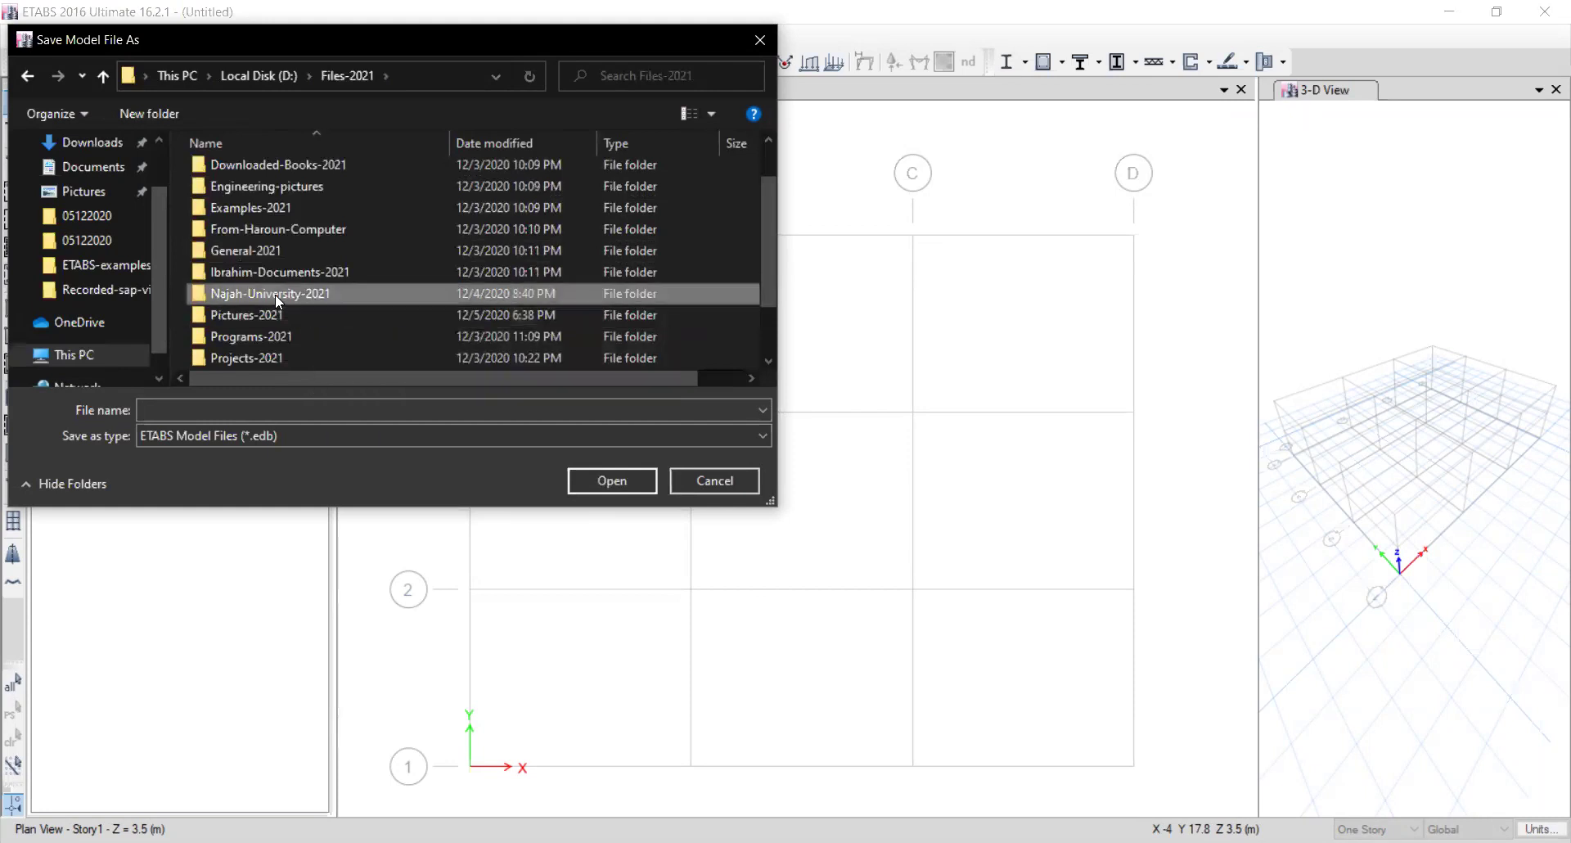
double_click(275, 293)
double_click(281, 174)
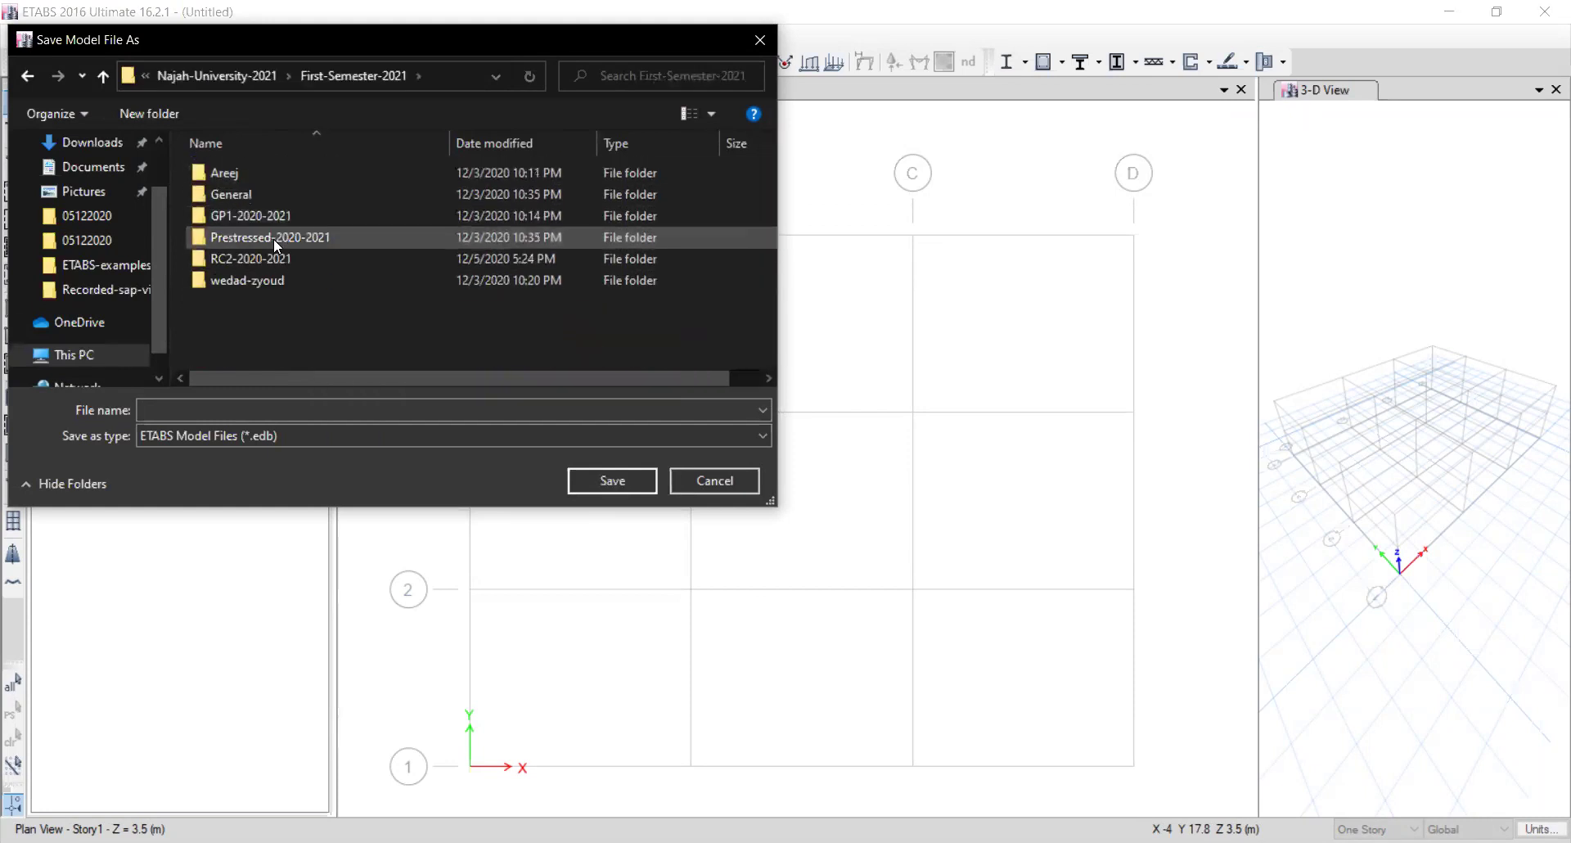
double_click(253, 259)
double_click(242, 193)
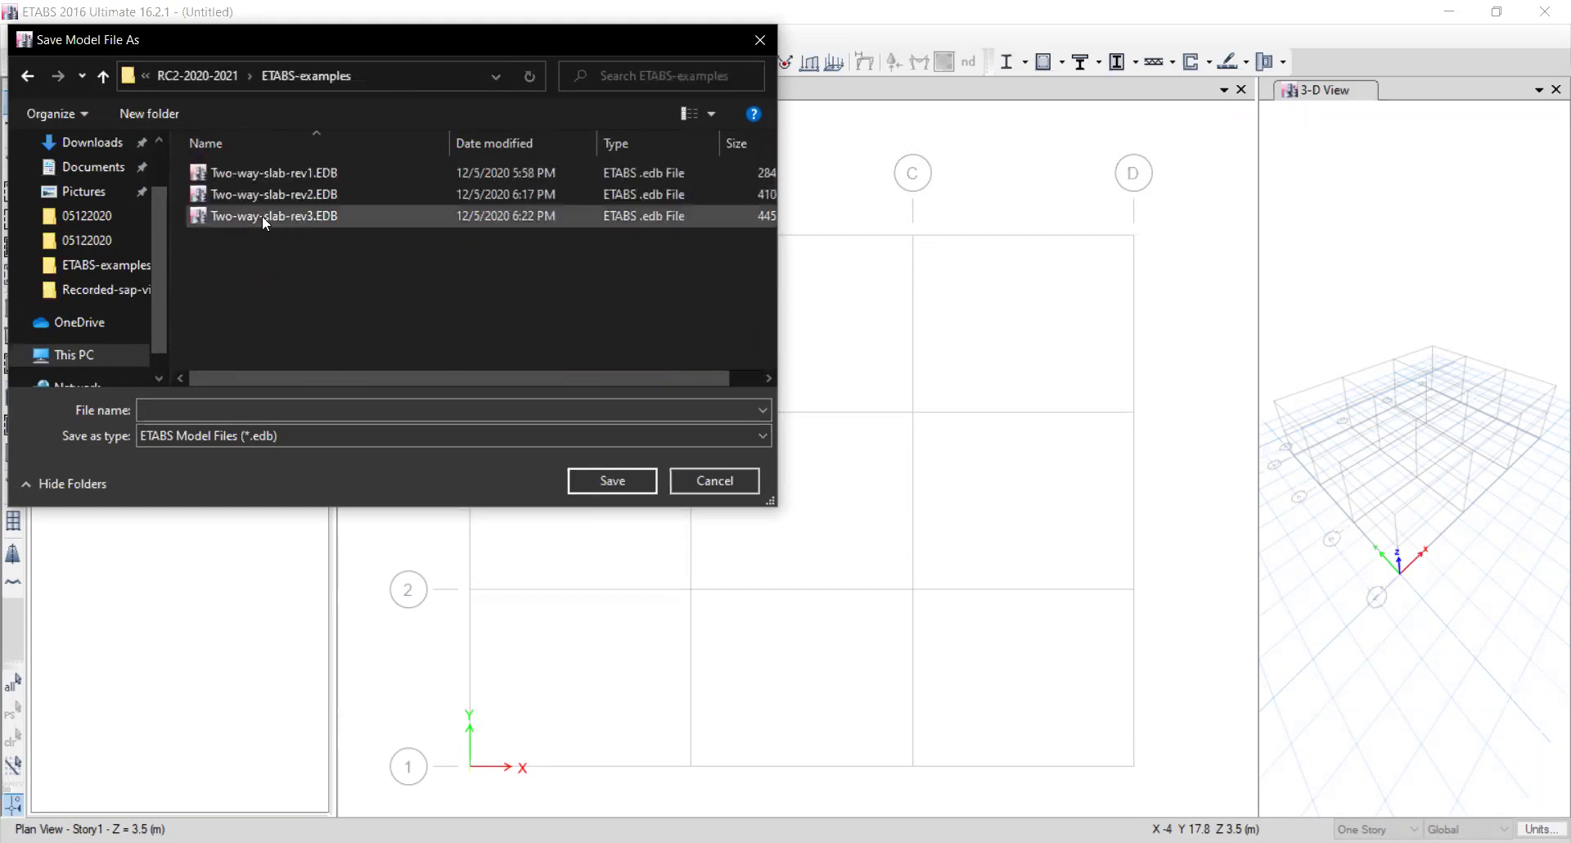
Save the model as Two-way-slab-rev4, basing the file name on the existing Two-way-slab-rev3 file.
left_click(298, 219)
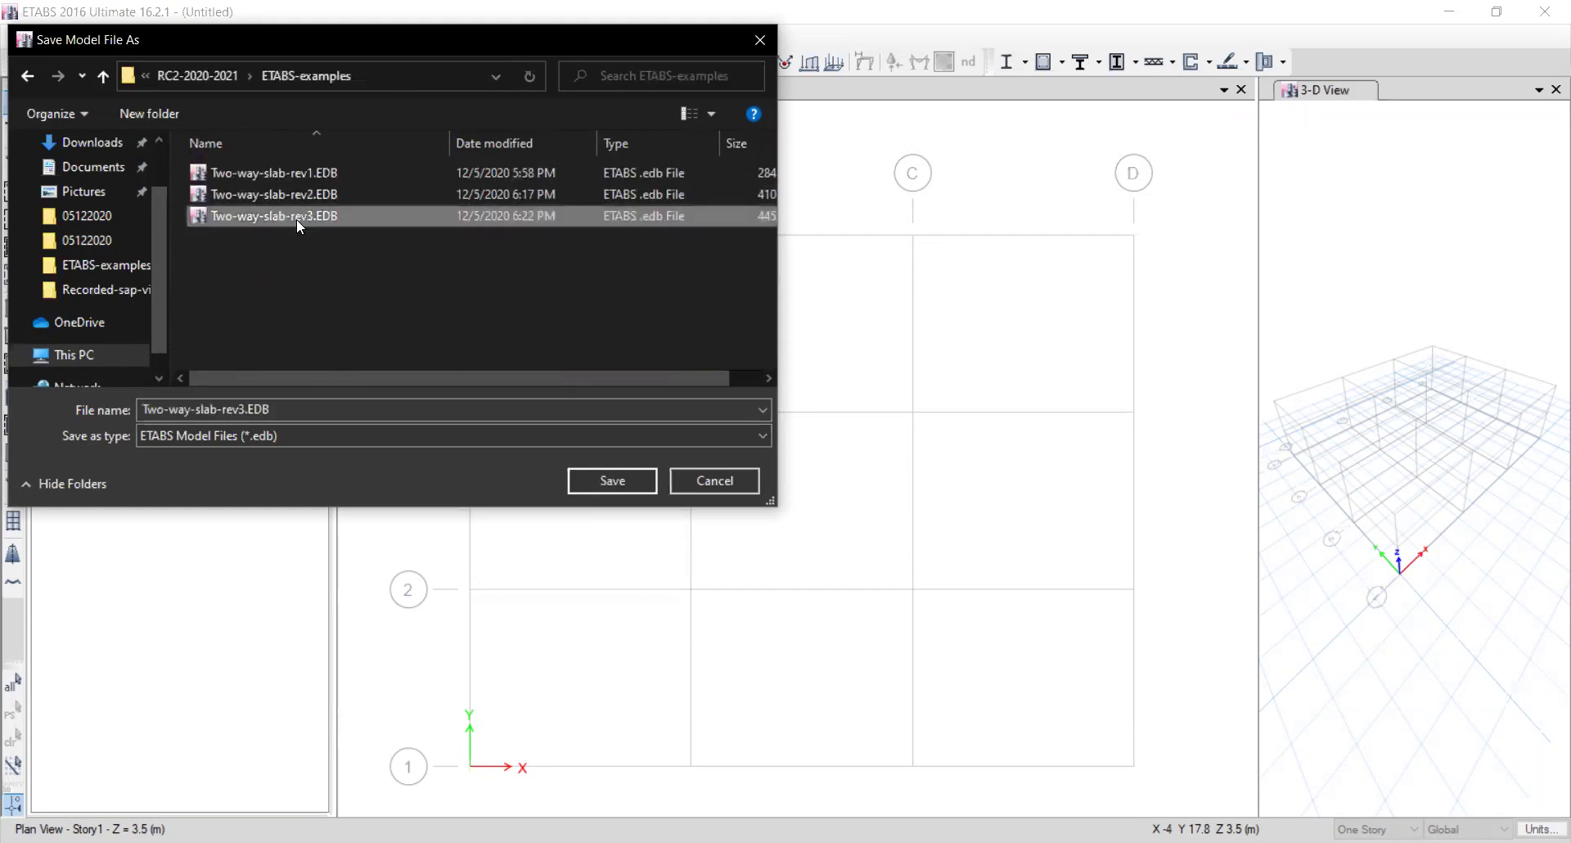
left_click(351, 410)
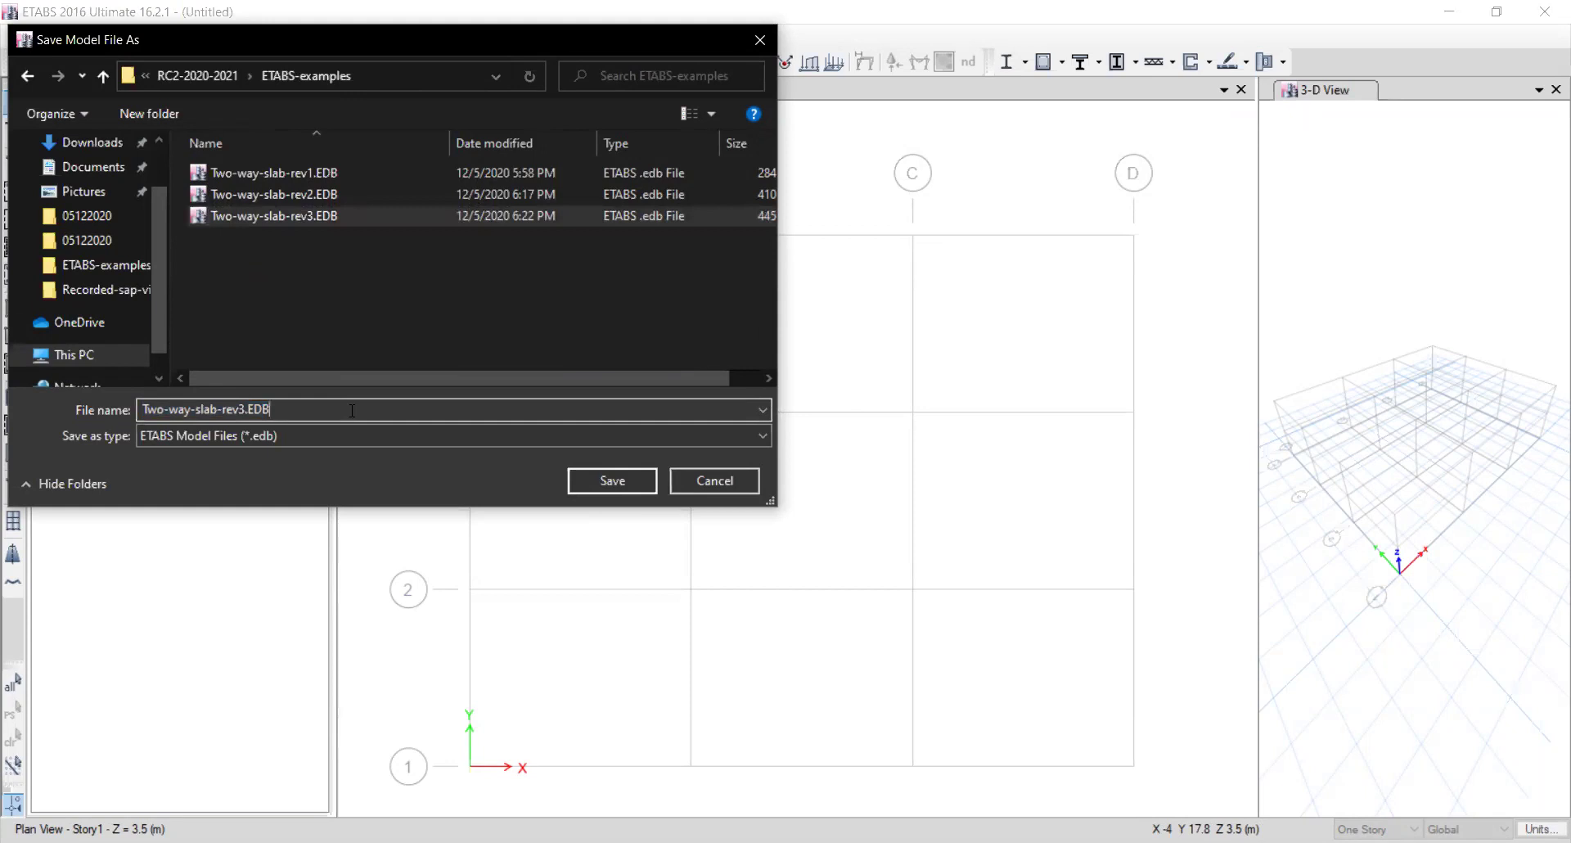
key("BackSpace")
key("BackSpace")
key("BackSpace")
key("BackSpace")
key("BackSpace")
type("4")
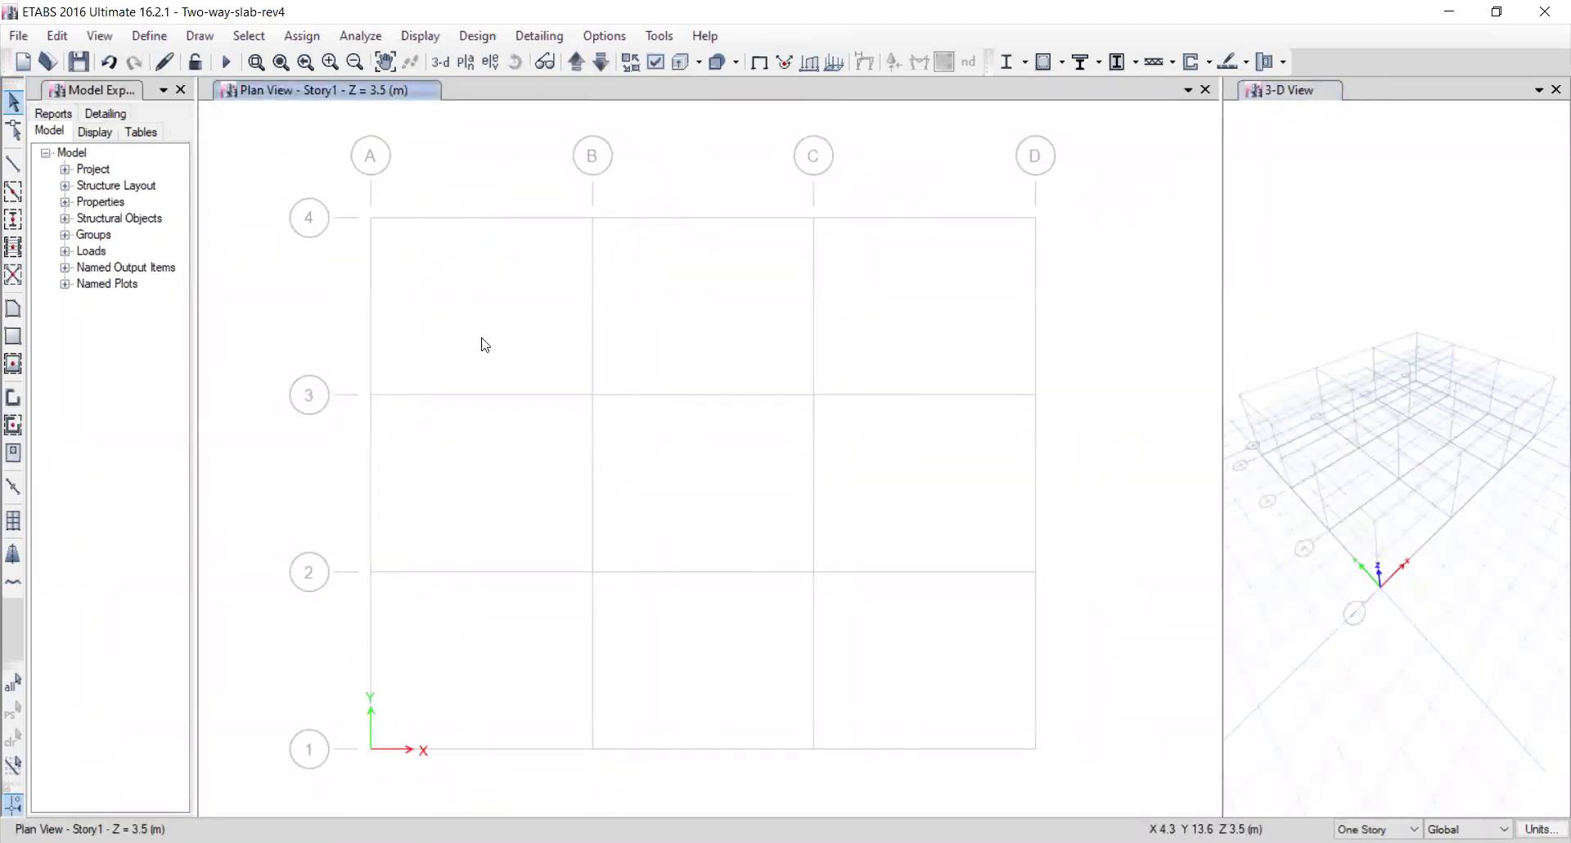
key("ctrl+s")
Review the ordinates of grid system G1 and the story data table, leaving both as they are.
left_click(61, 40)
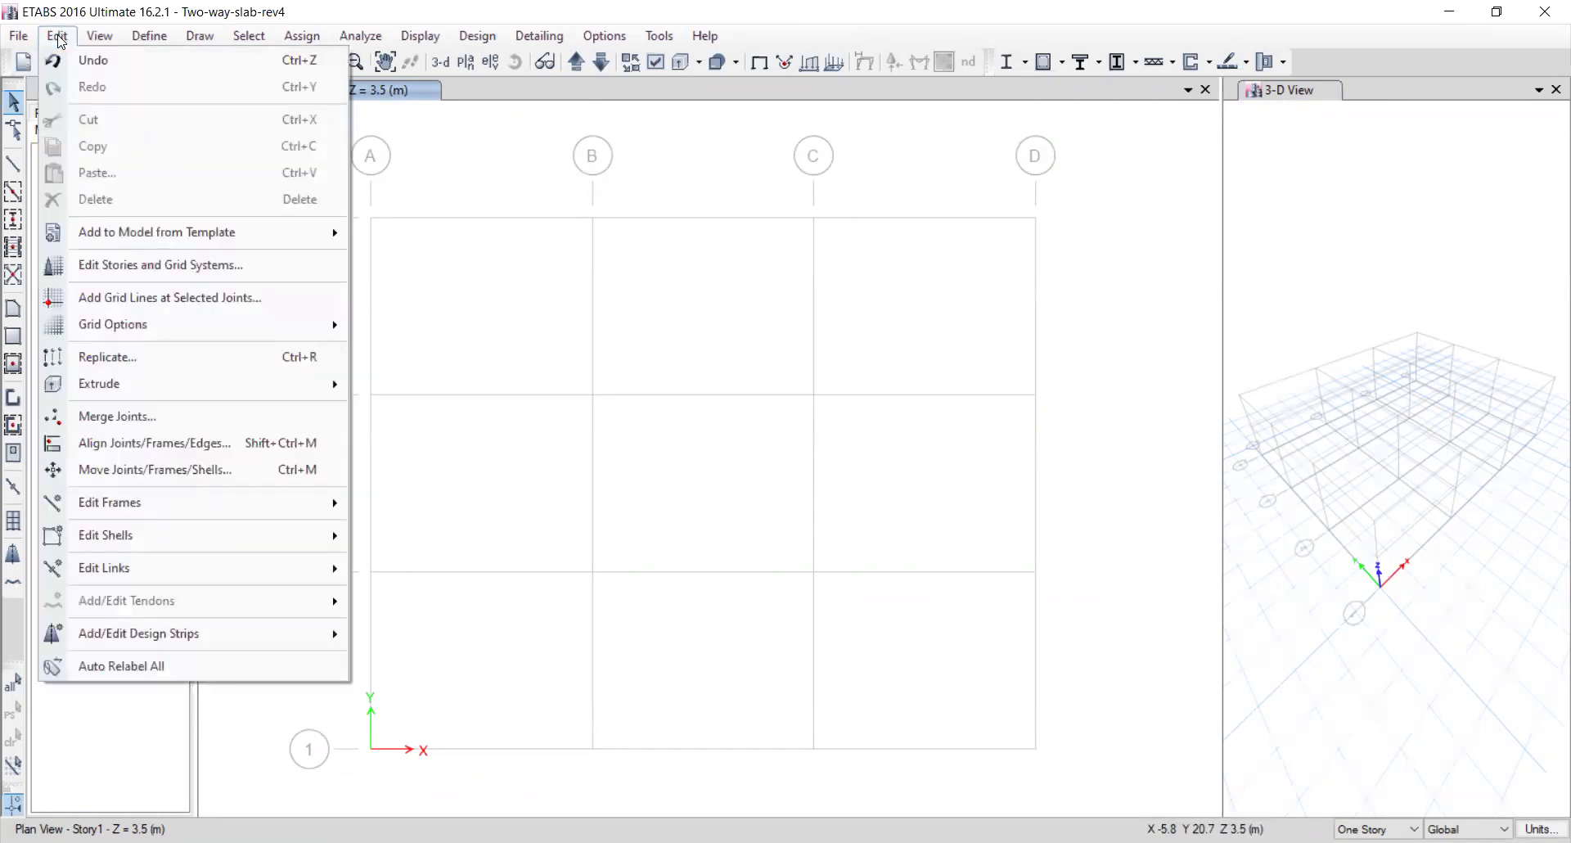
left_click(175, 264)
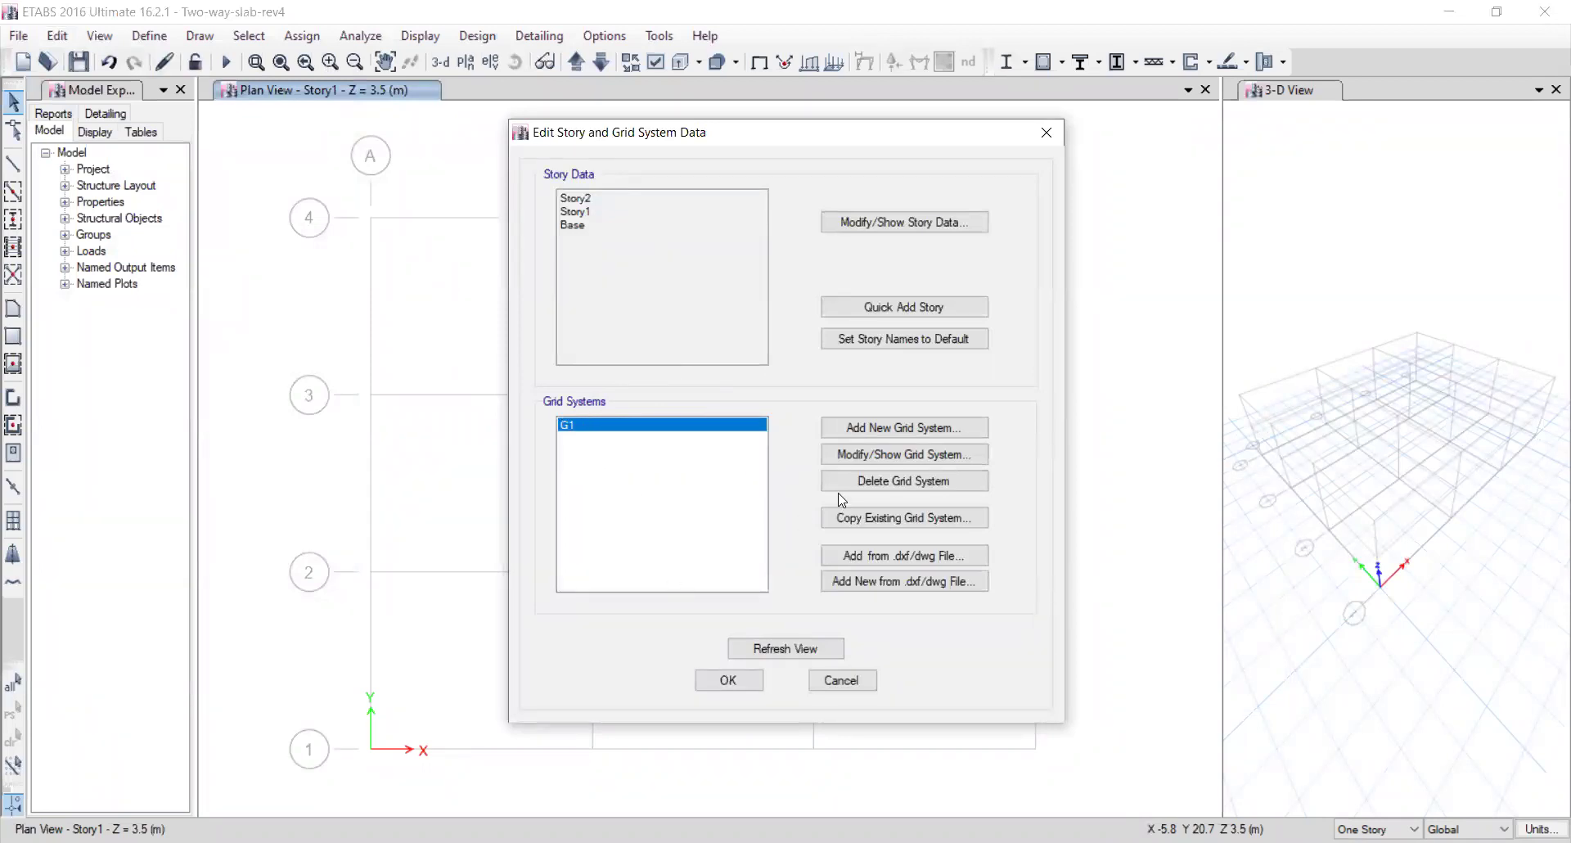
left_click(892, 455)
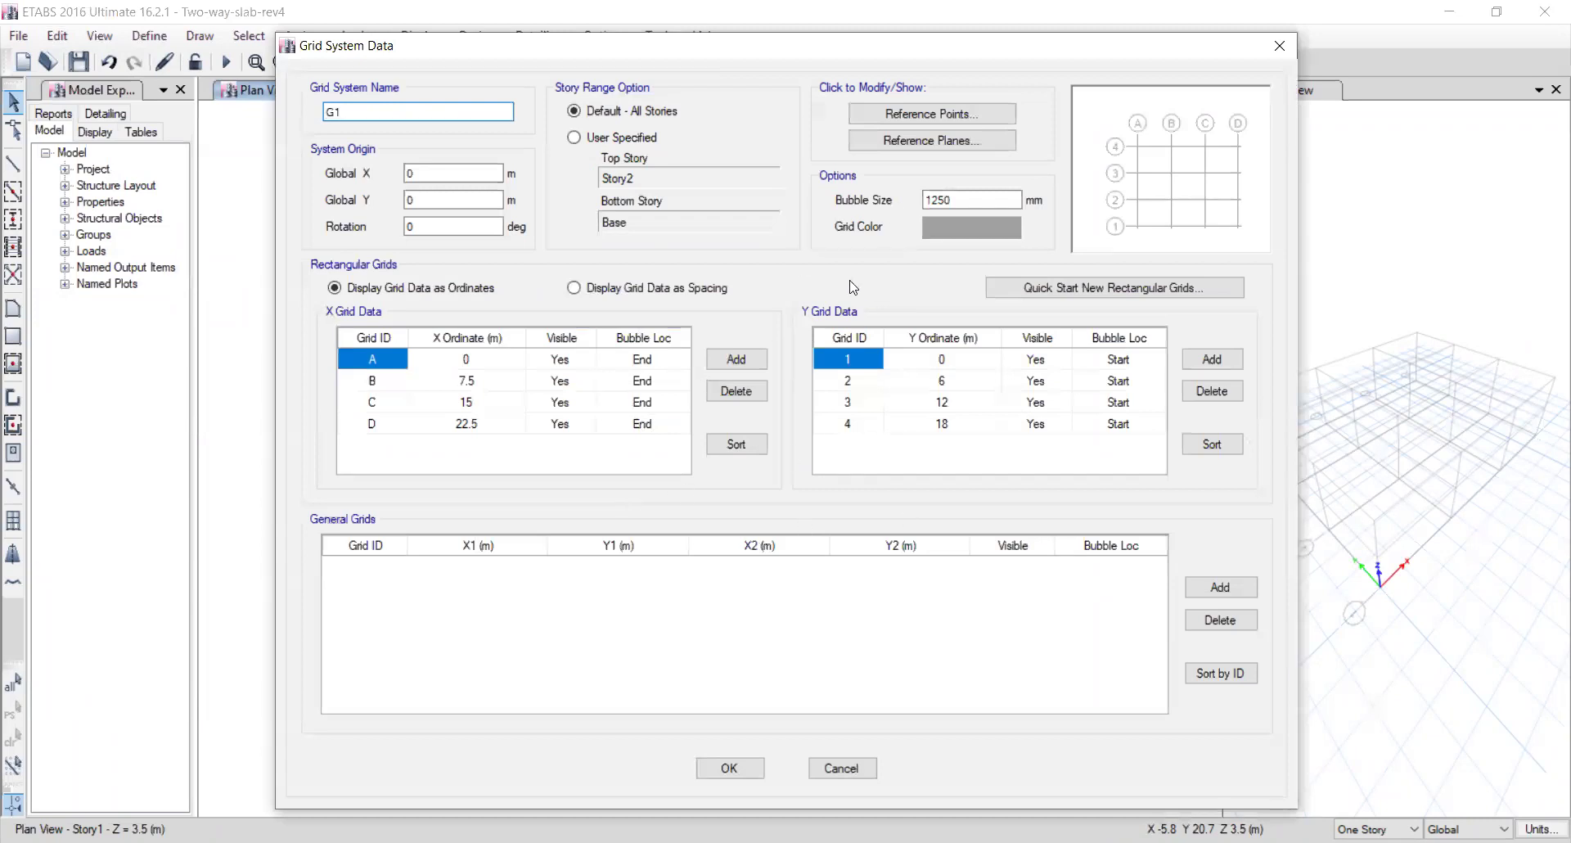
left_click(842, 768)
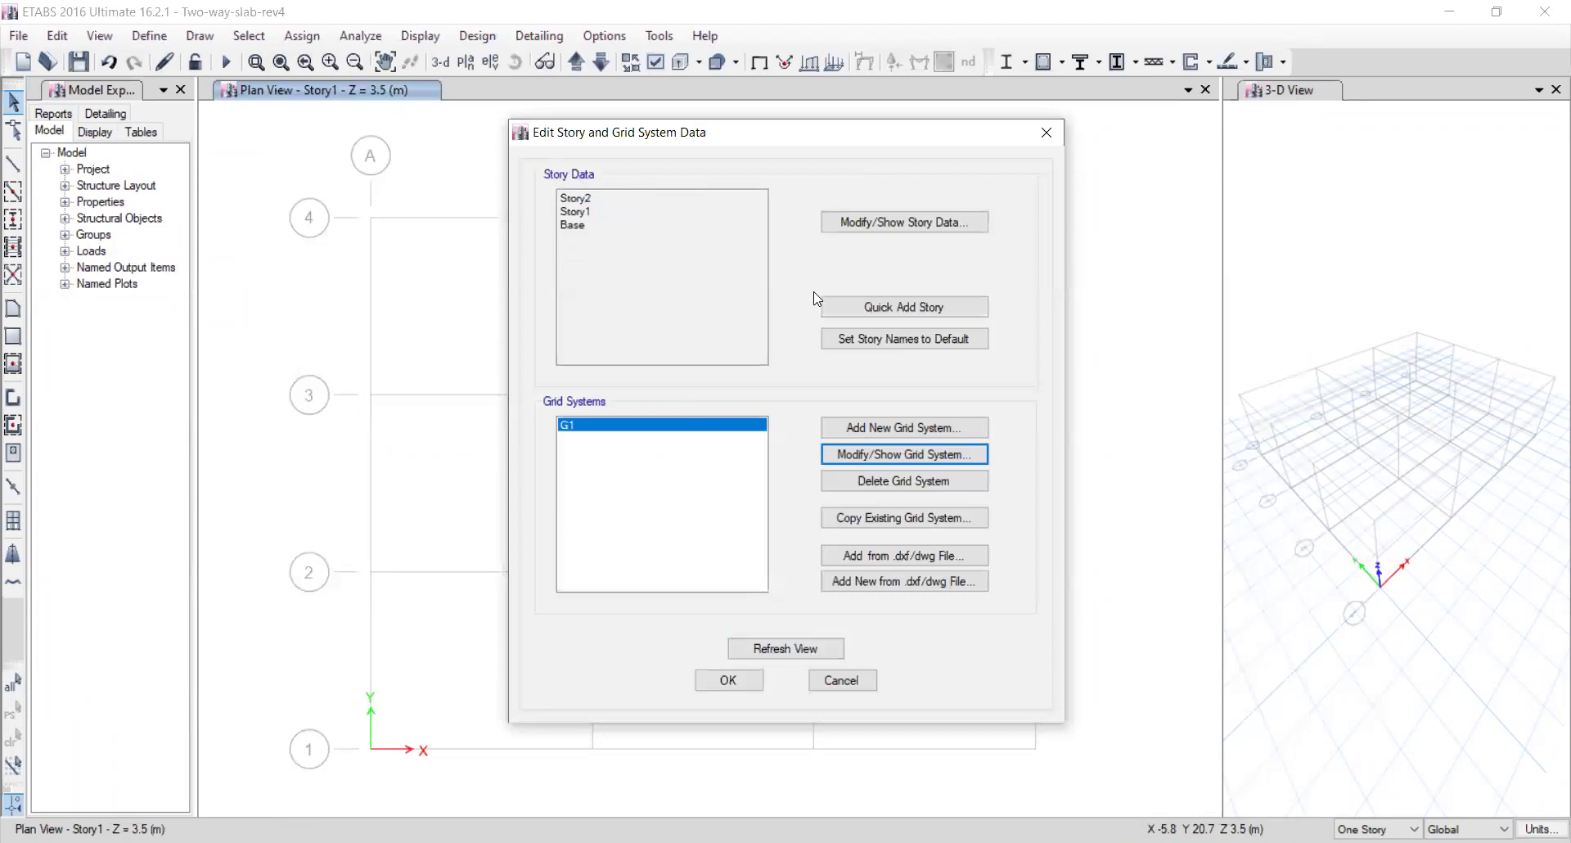
left_click(876, 226)
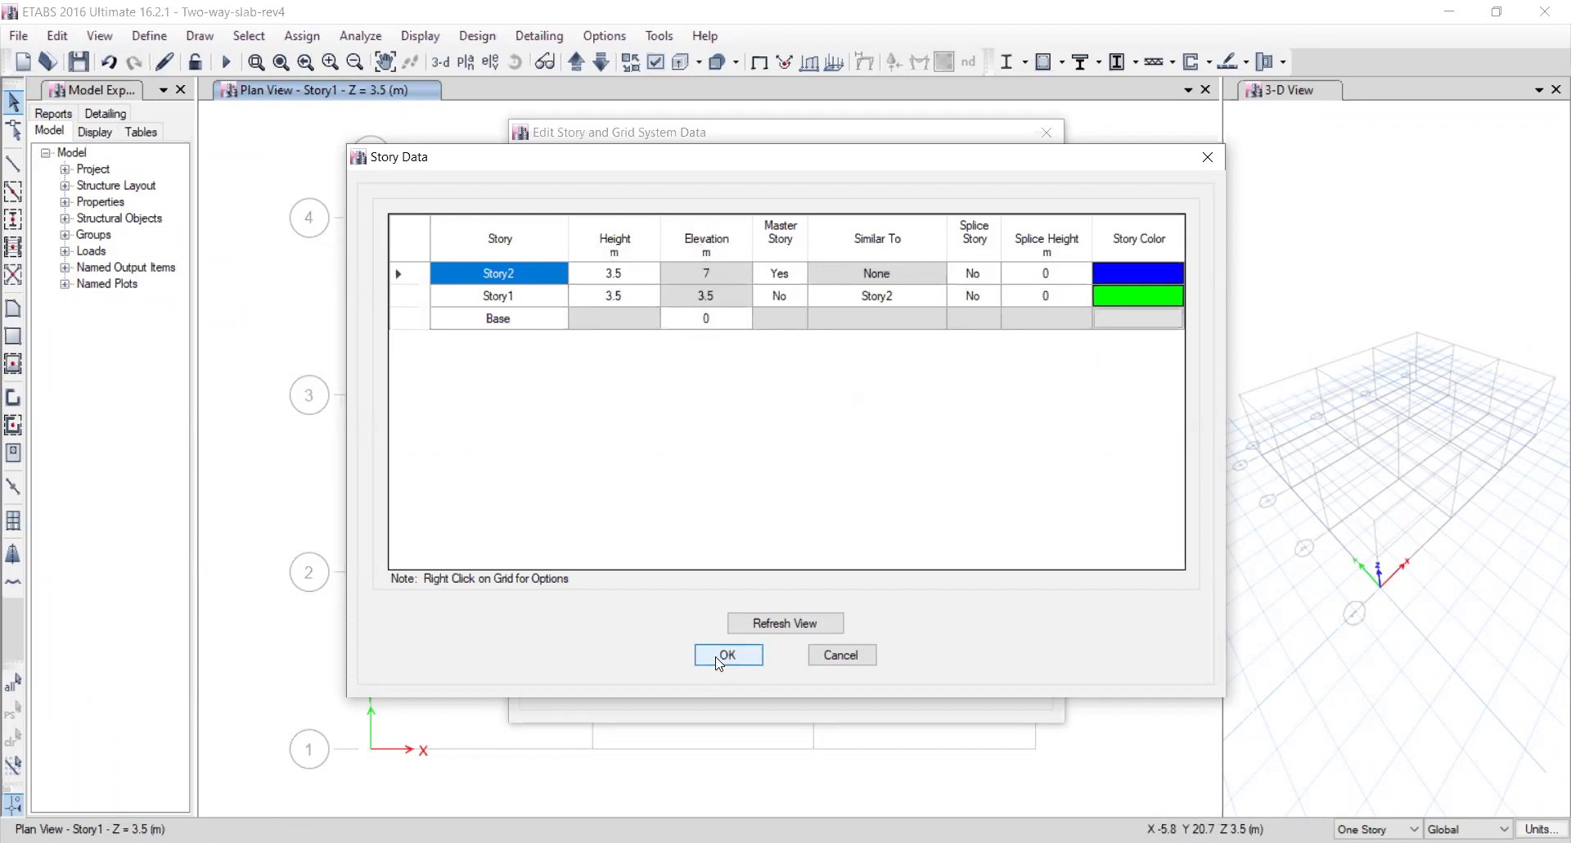
left_click(830, 661)
left_click(836, 680)
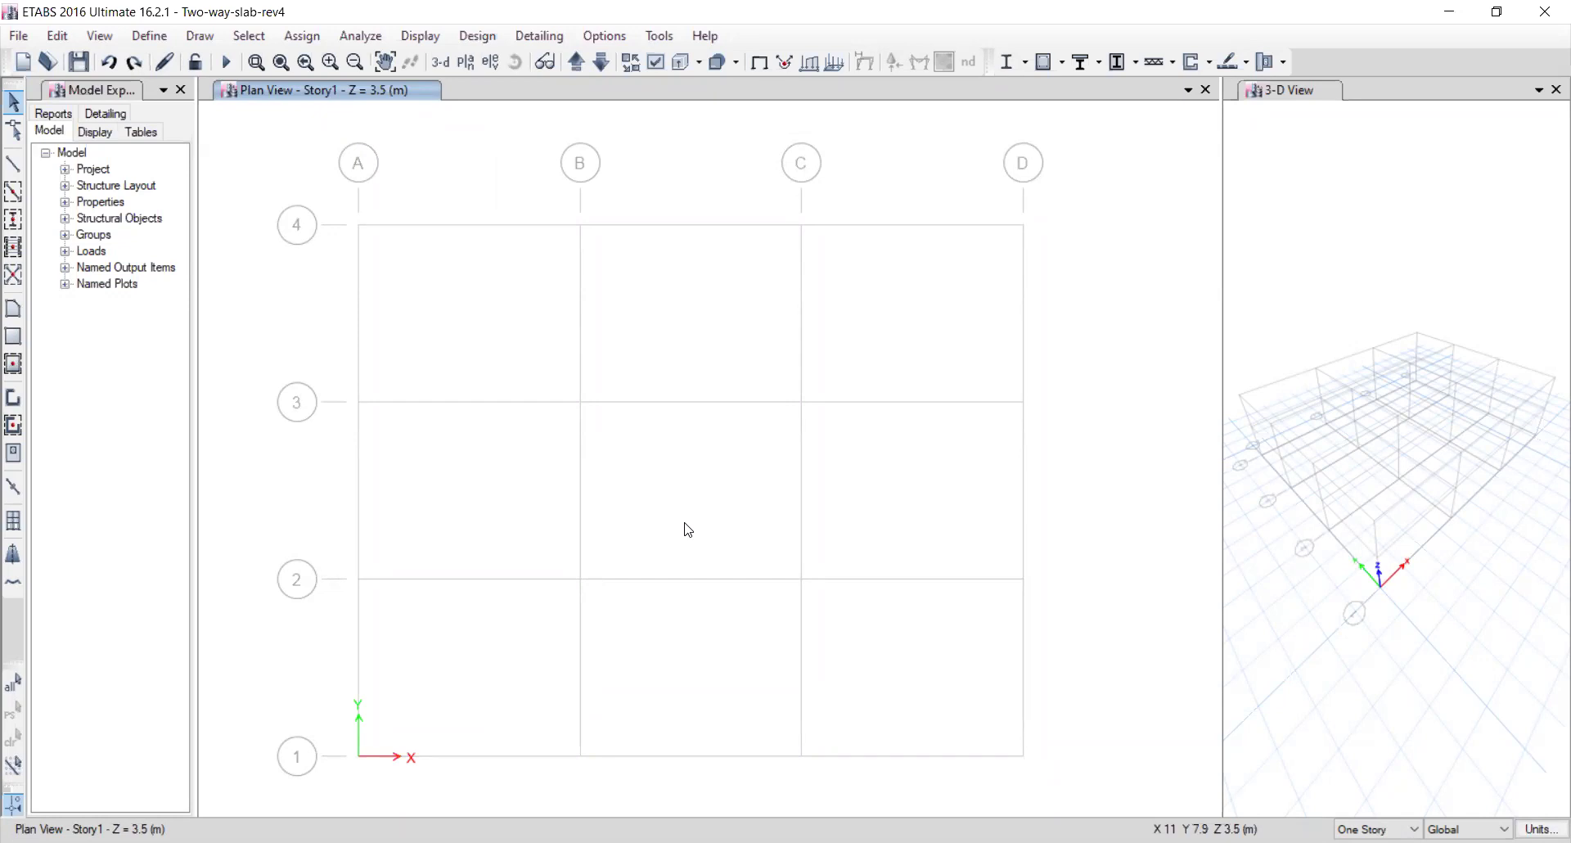
Create a concrete material named C-24 based on 4000Psi, with a weight per unit volume of 25 kN/m³.
left_click(149, 36)
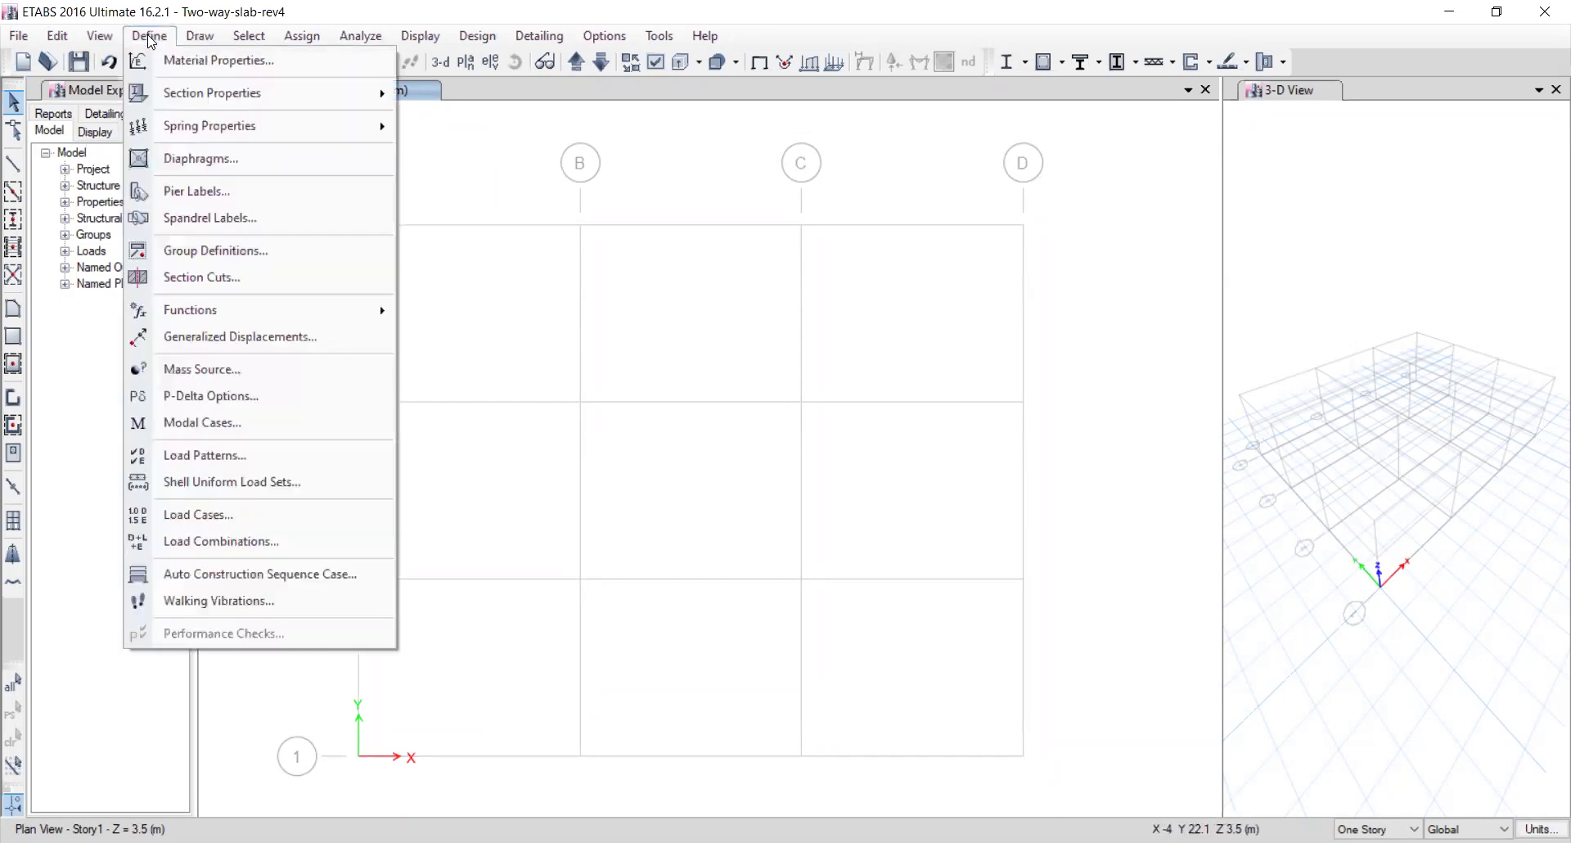
left_click(224, 59)
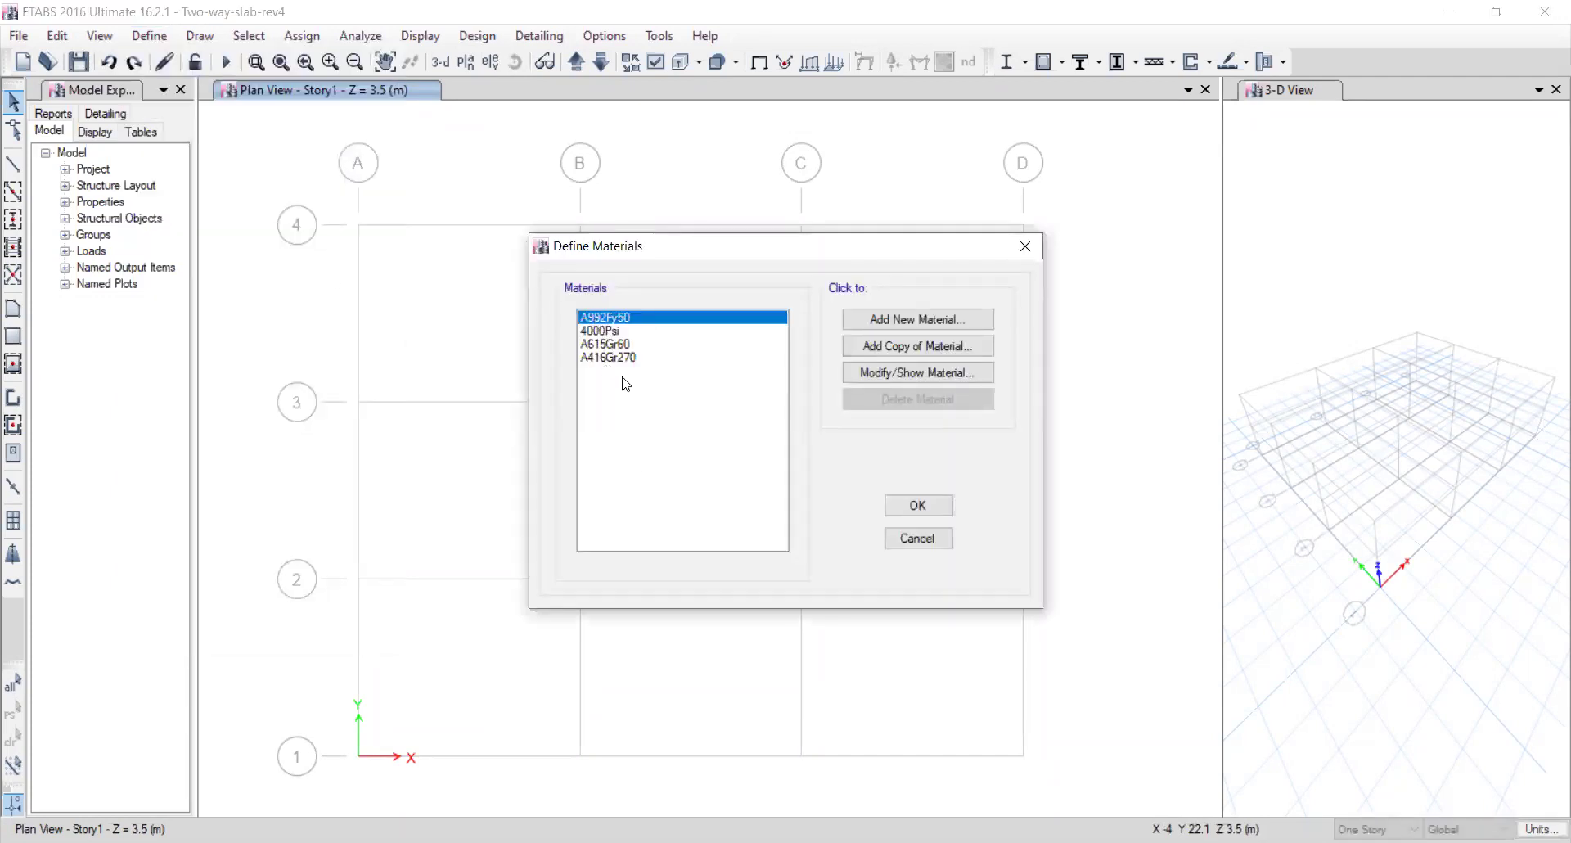
left_click(604, 331)
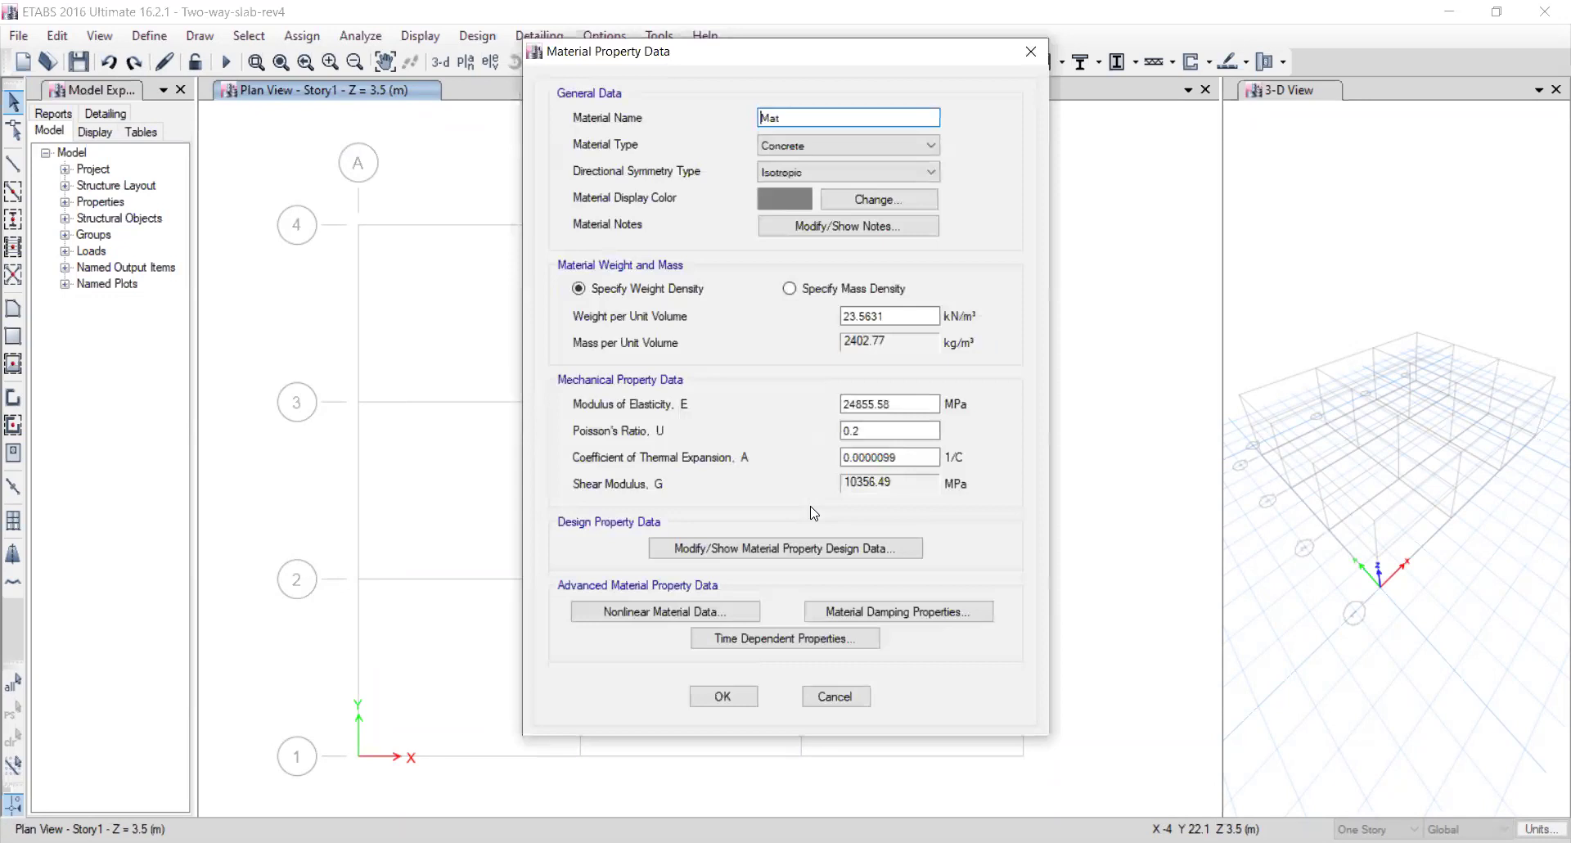
double_click(798, 117)
type("C-24")
left_click_drag(895, 314, 825, 315)
type("25")
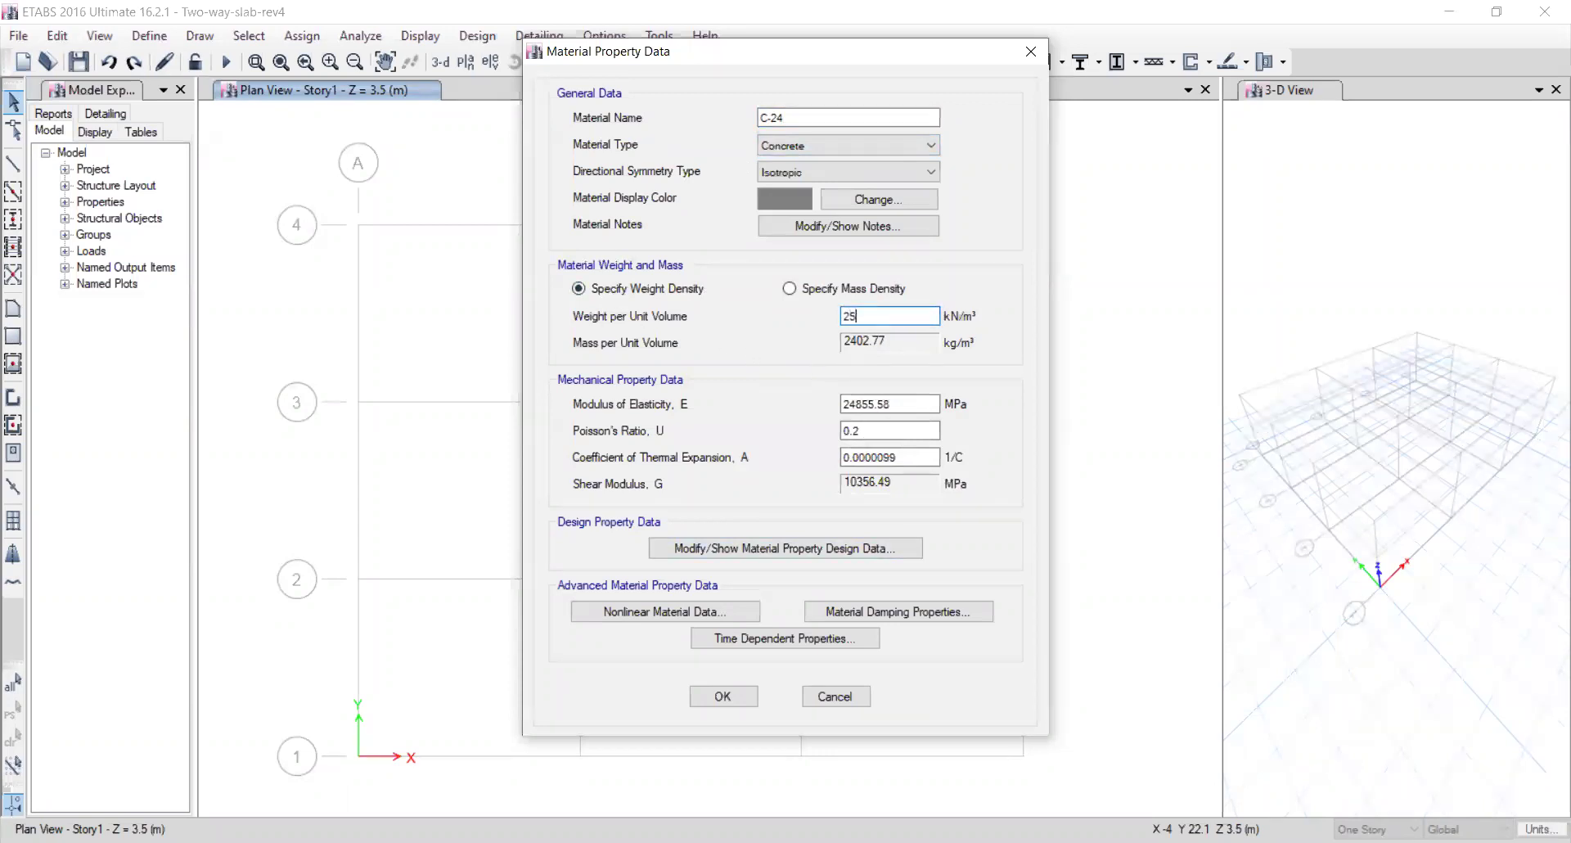
Set the modulus of elasticity of material C-24 to 23000 MPa, keeping Poisson's ratio at 0.2.
left_click(890, 406)
left_click_drag(900, 402, 823, 404)
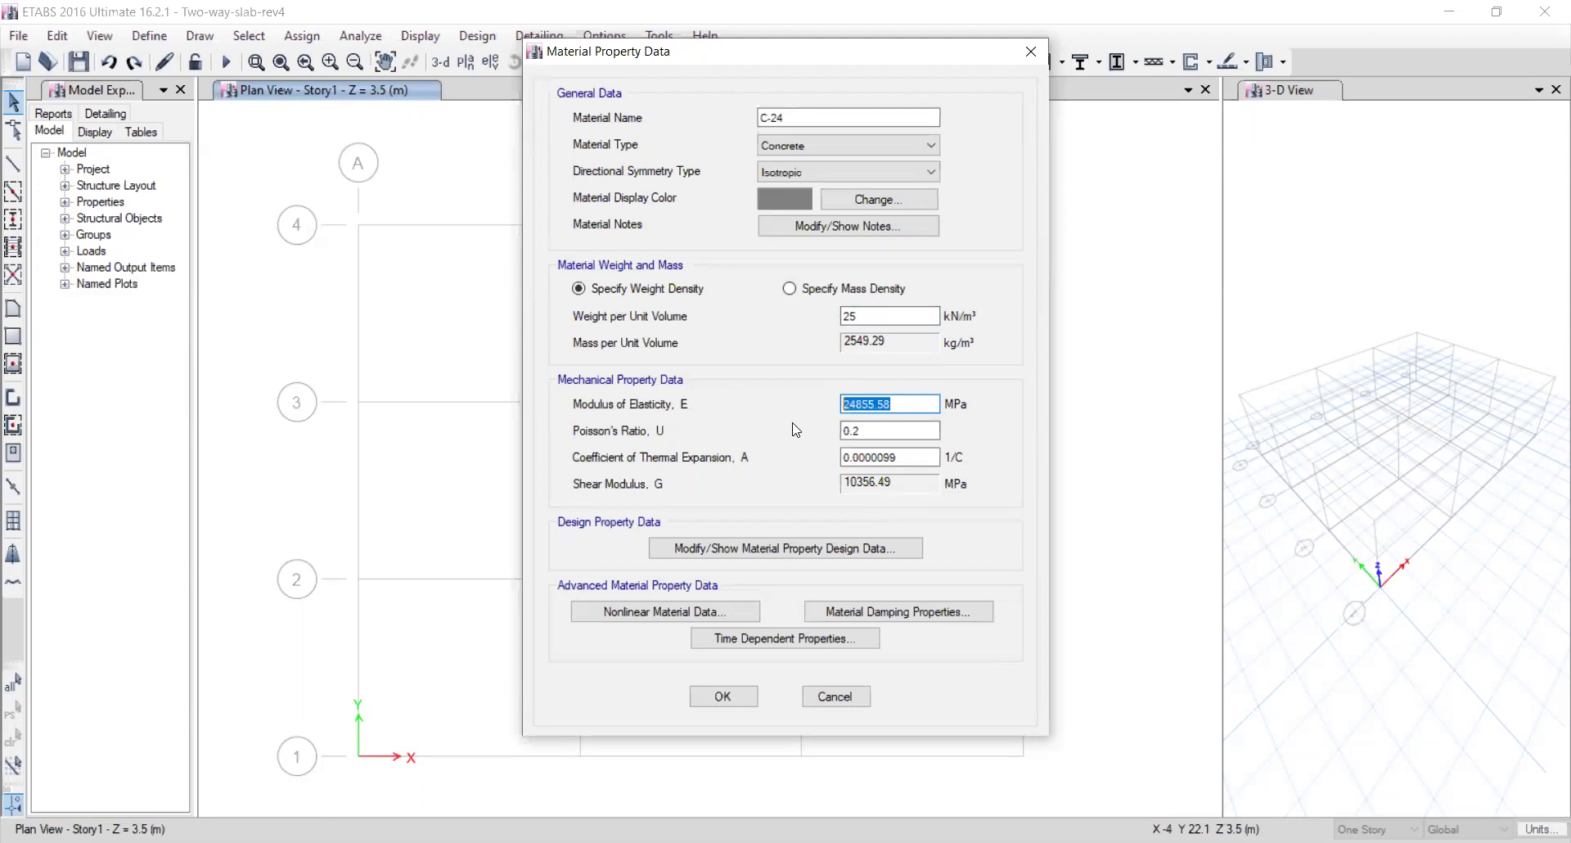
type("23000")
left_click(863, 430)
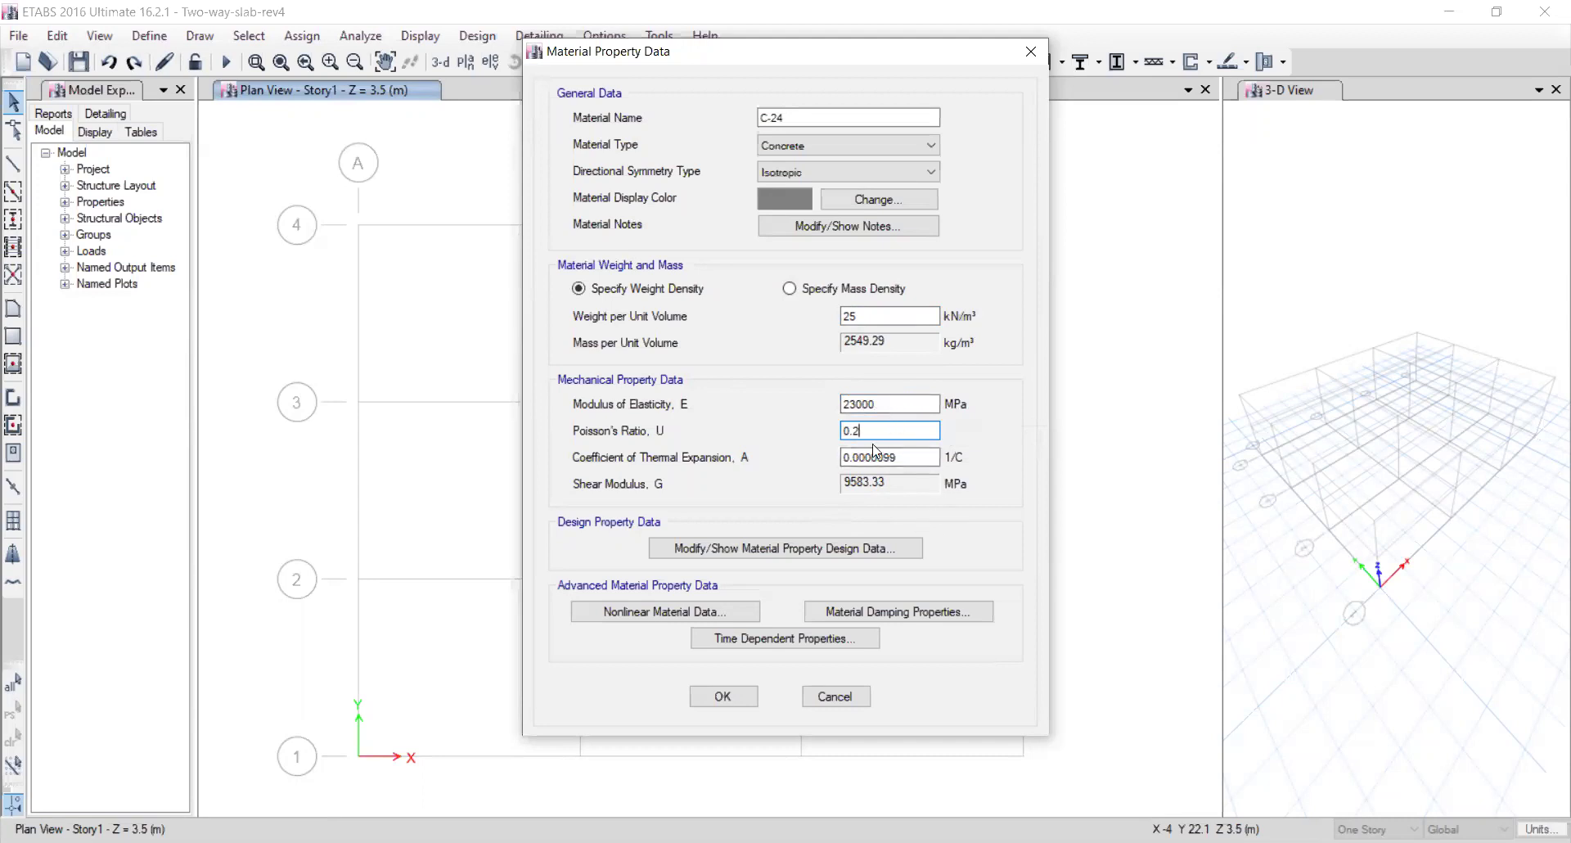
left_click(1079, 517)
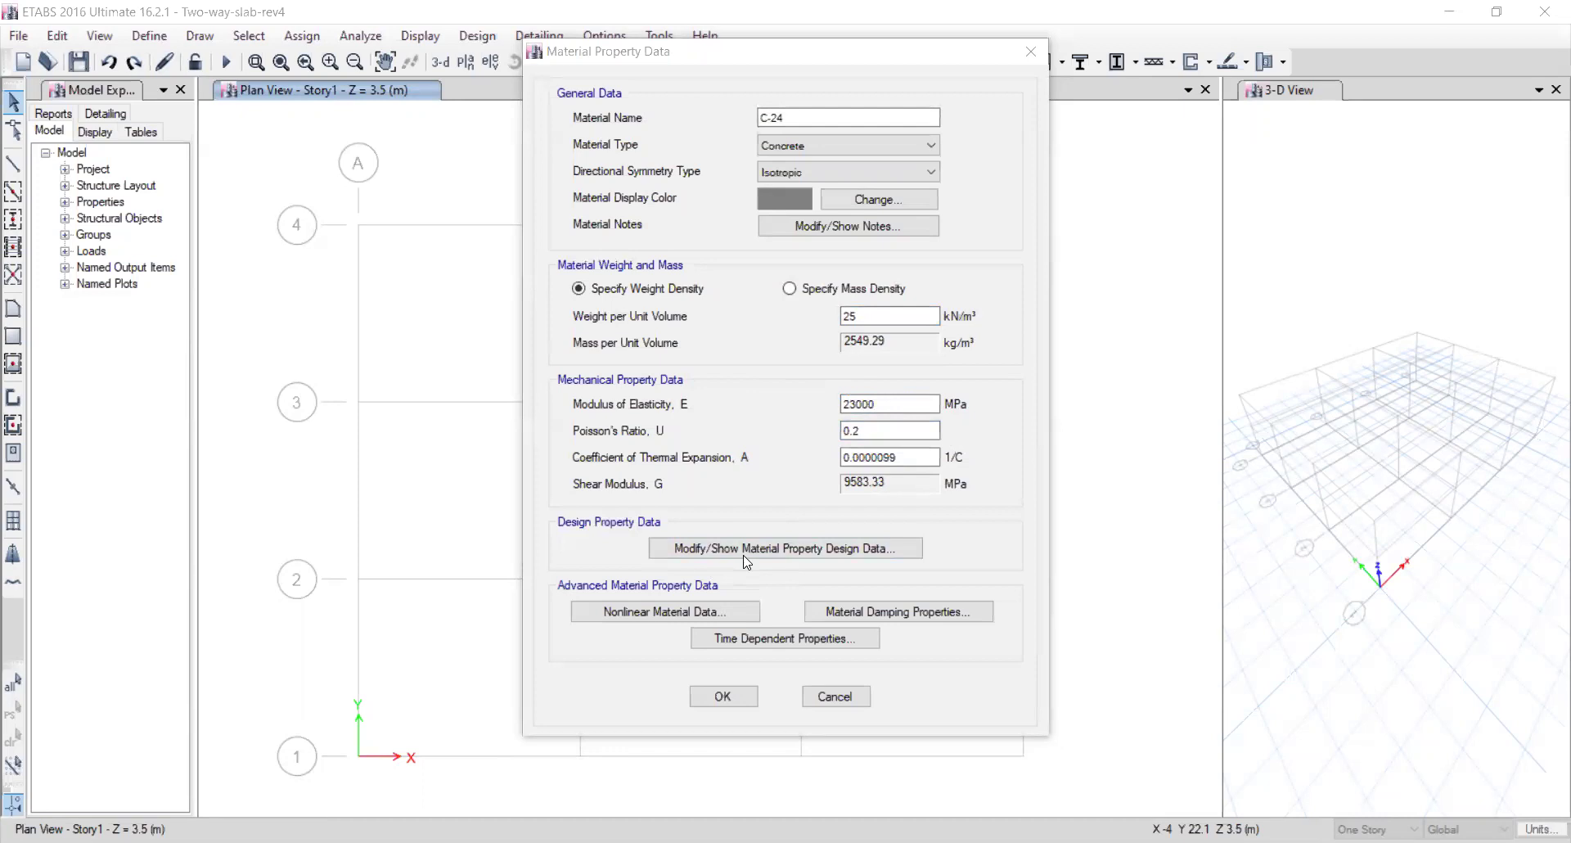
Set the specified compressive strength f'c of C-24 to 24 MPa and accept the material definition.
left_click(779, 548)
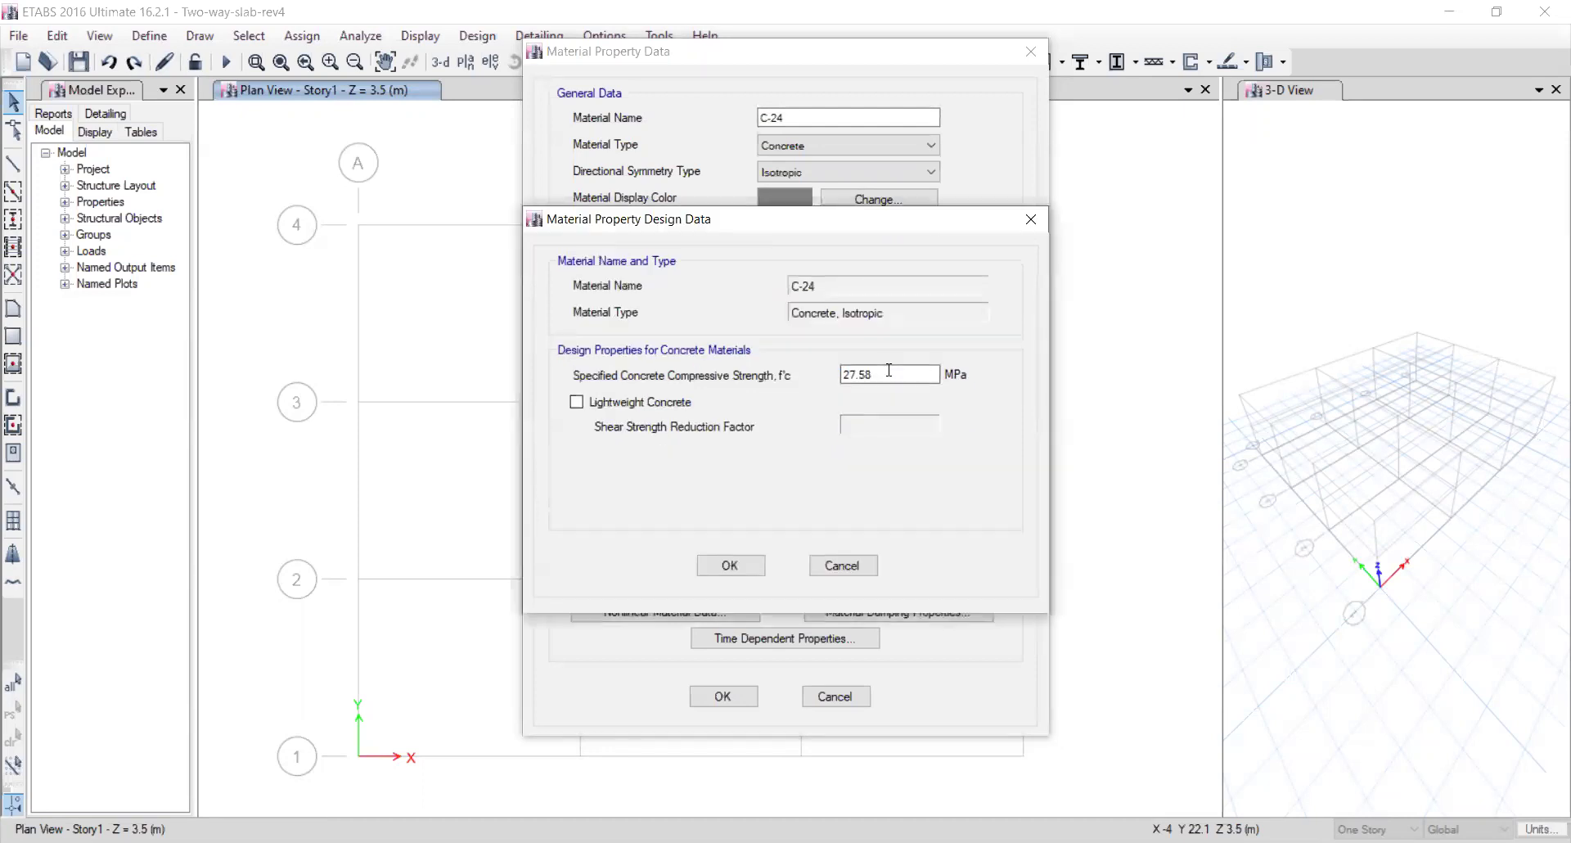
double_click(899, 373)
type("24")
left_click(728, 564)
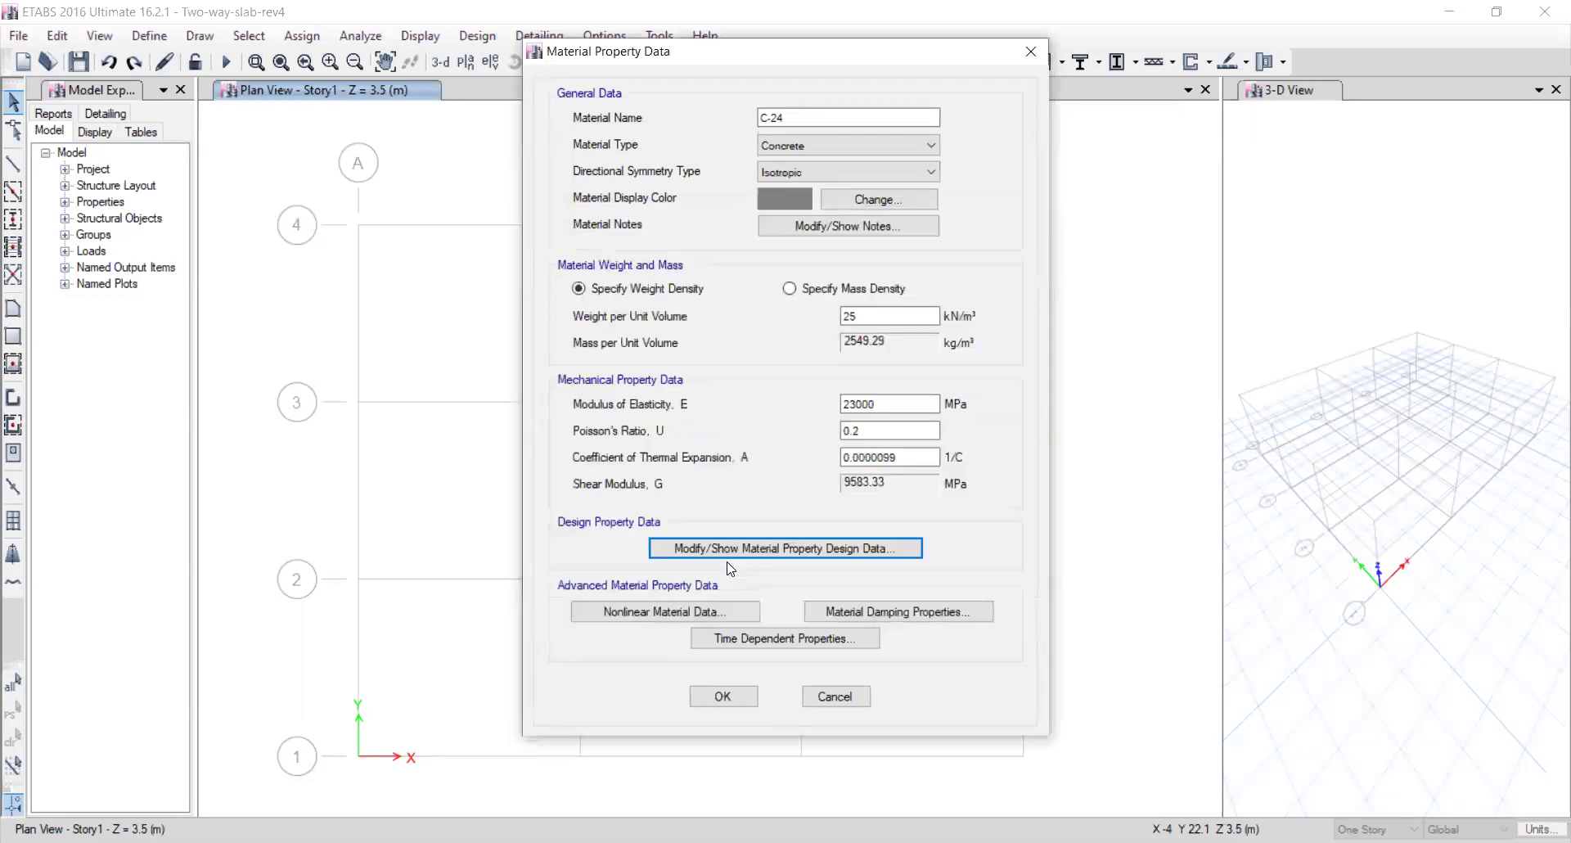
left_click(680, 550)
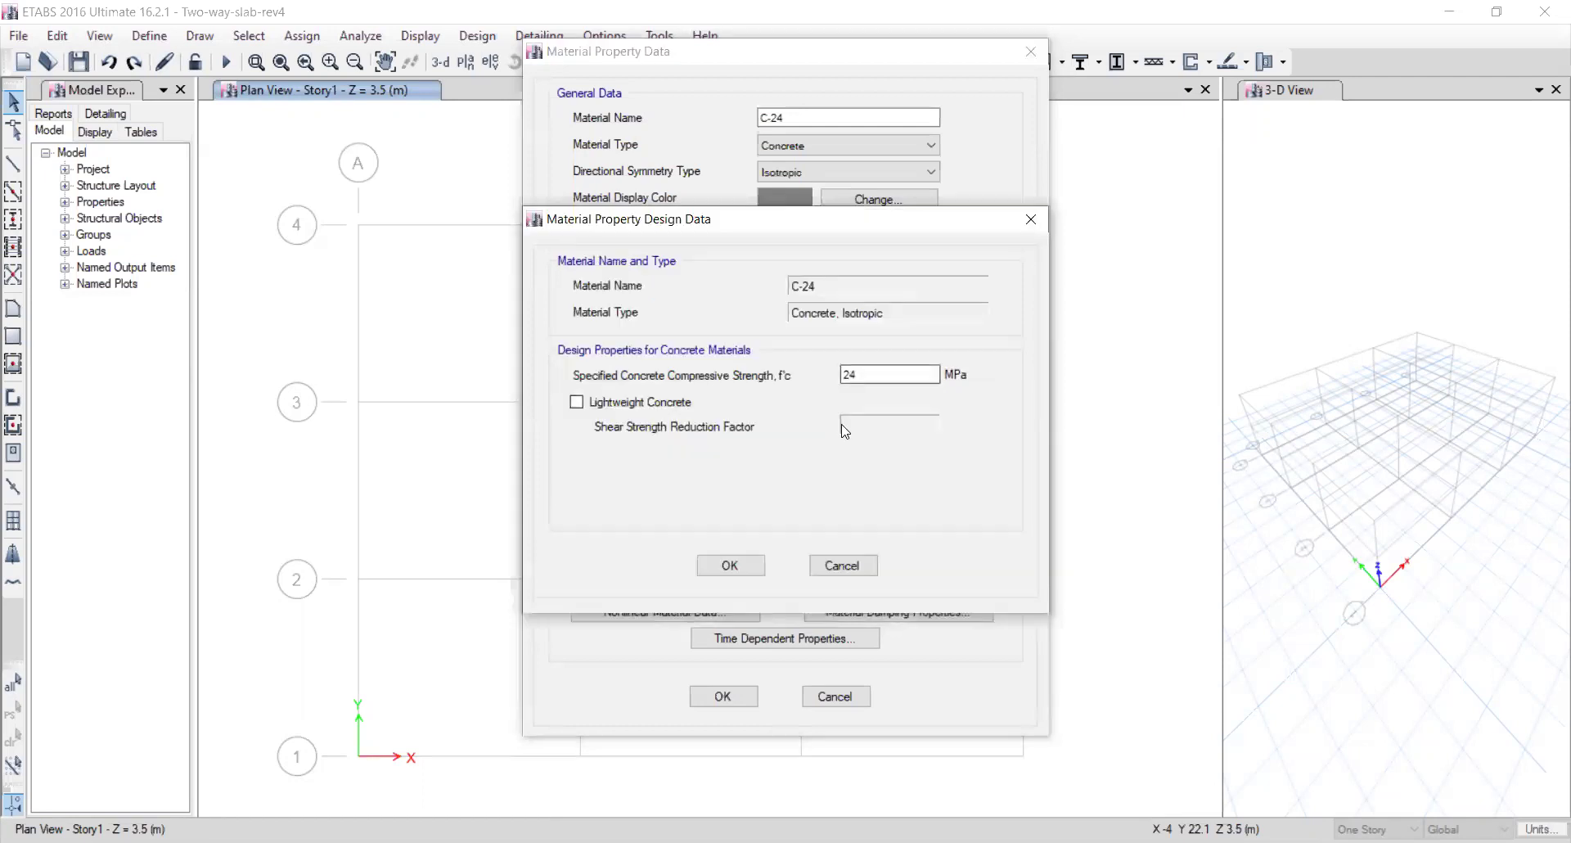
left_click(725, 565)
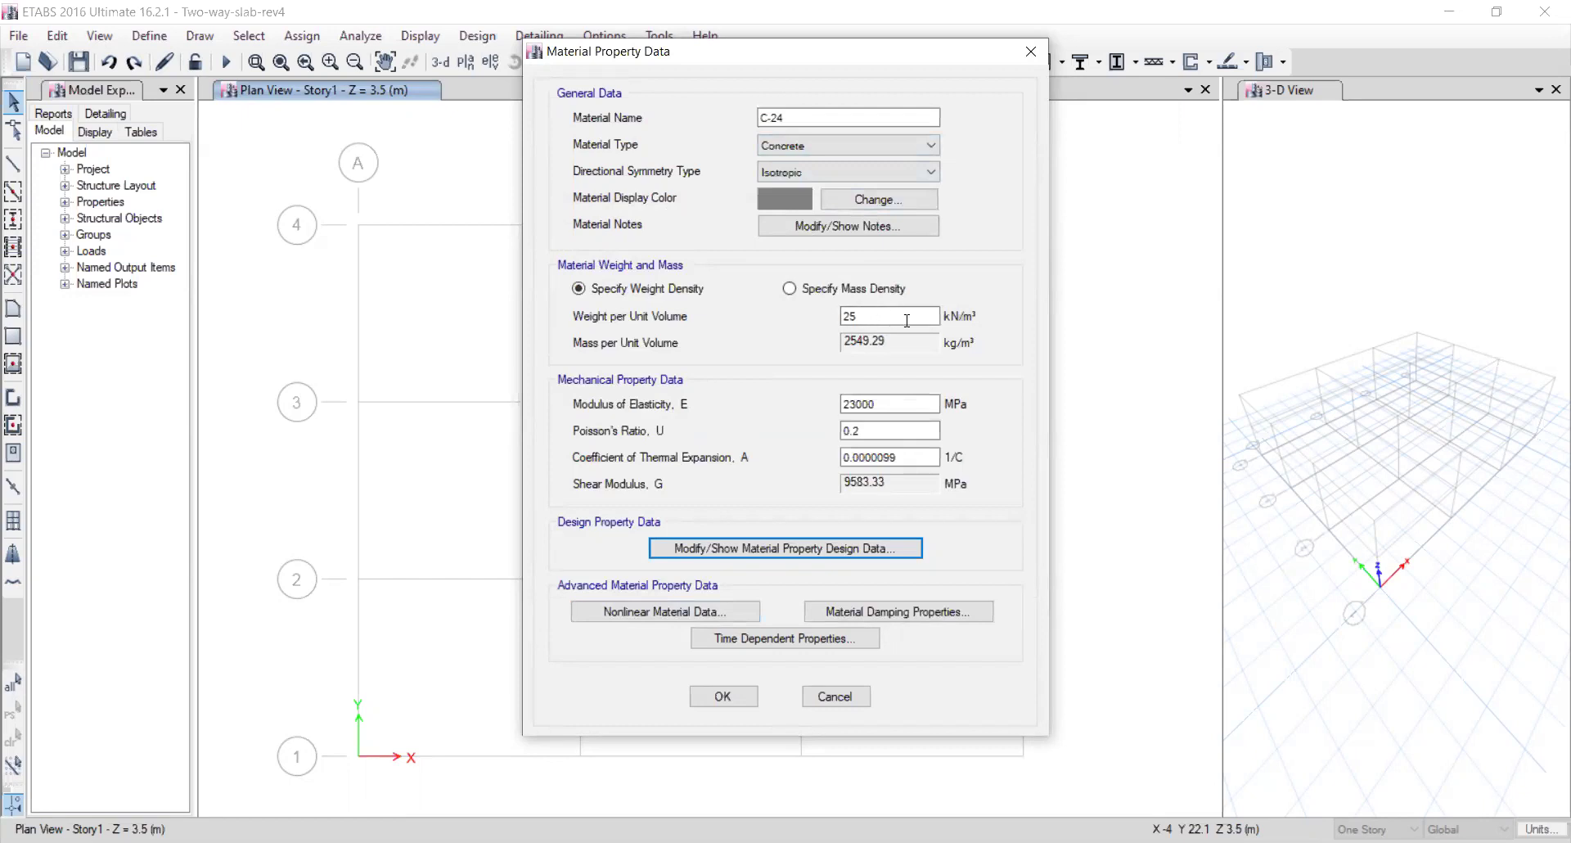
left_click(899, 405)
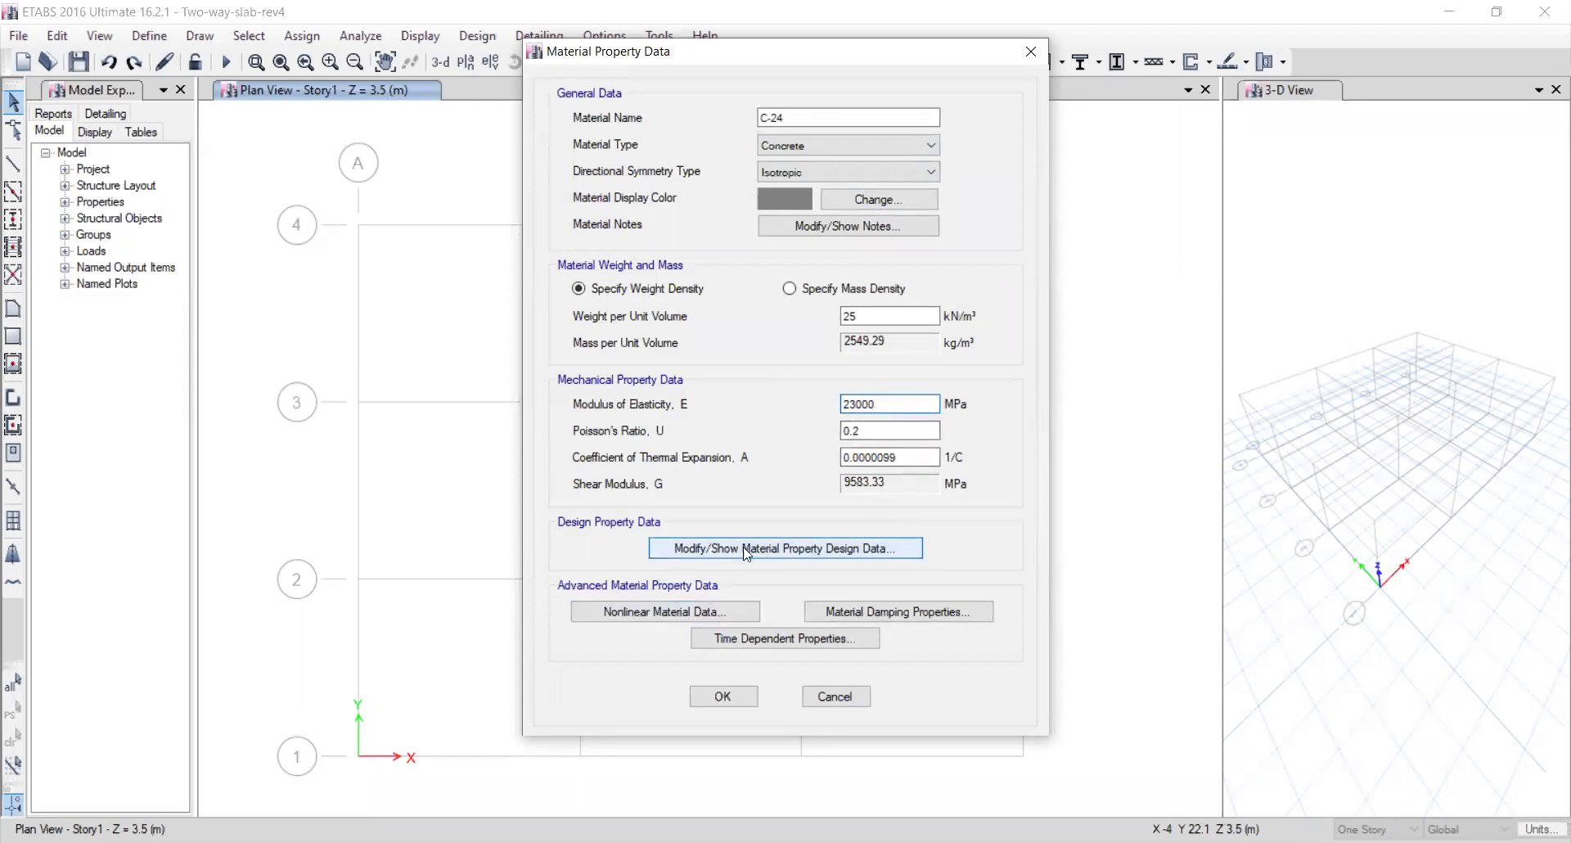
left_click(714, 696)
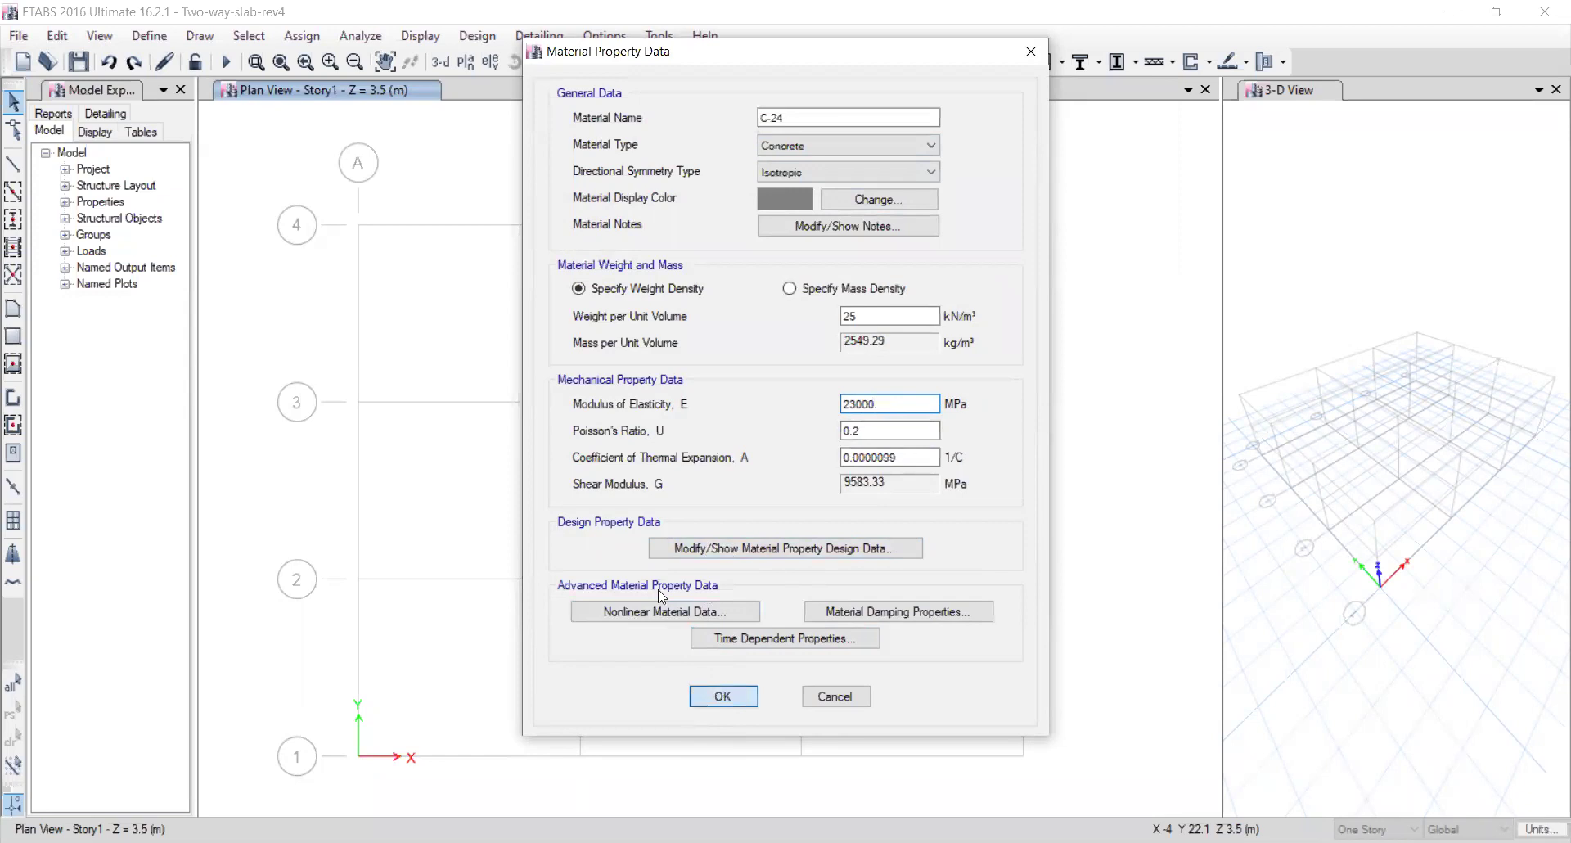
left_click(915, 505)
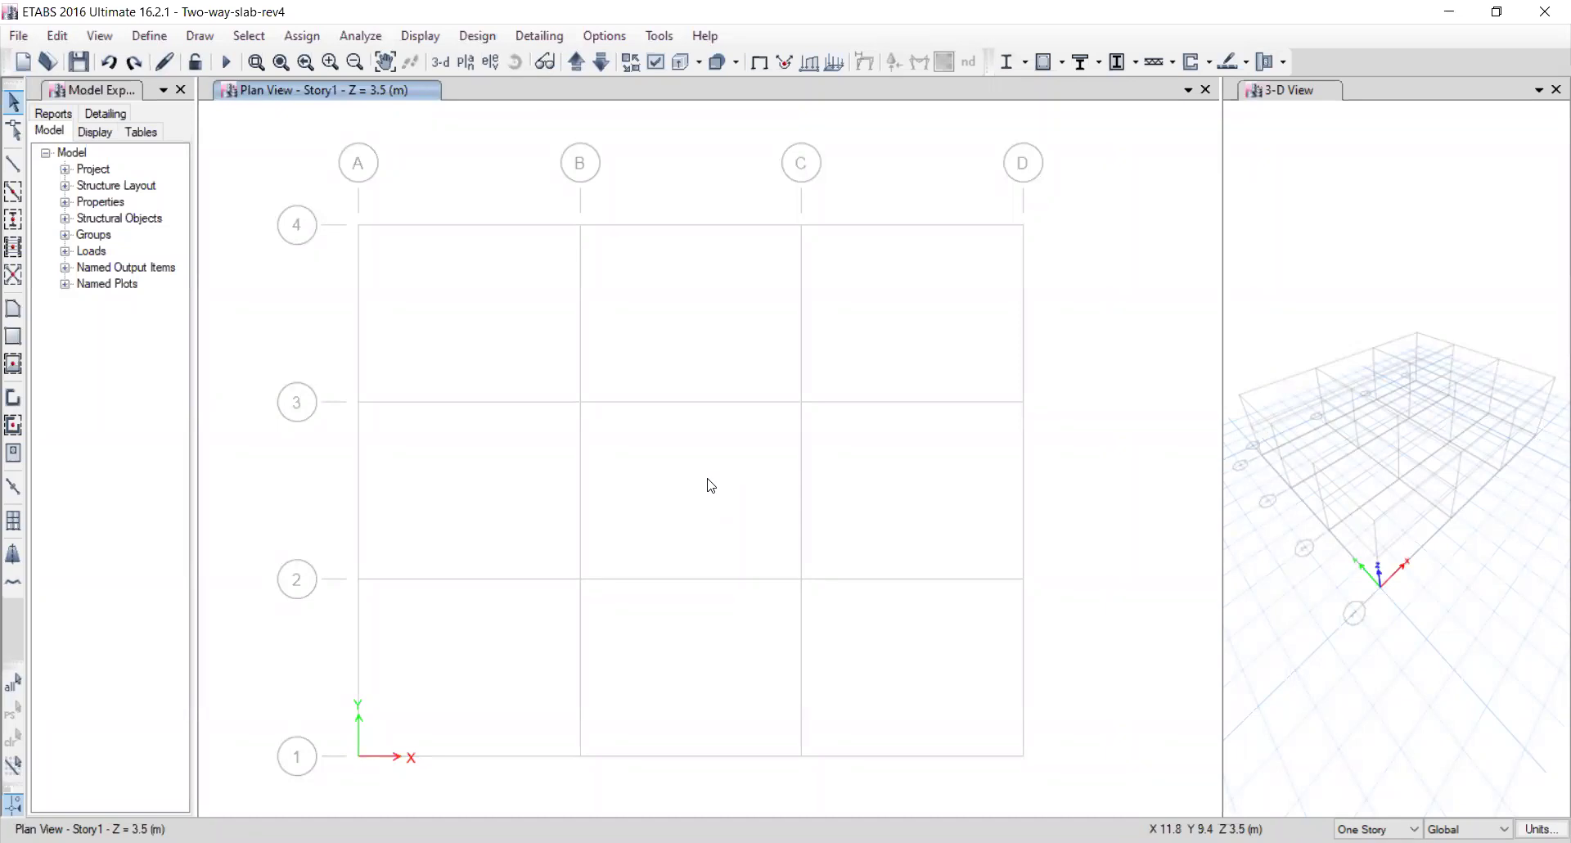
Start a new frame section property with the Concrete Rectangular shape.
left_click(149, 36)
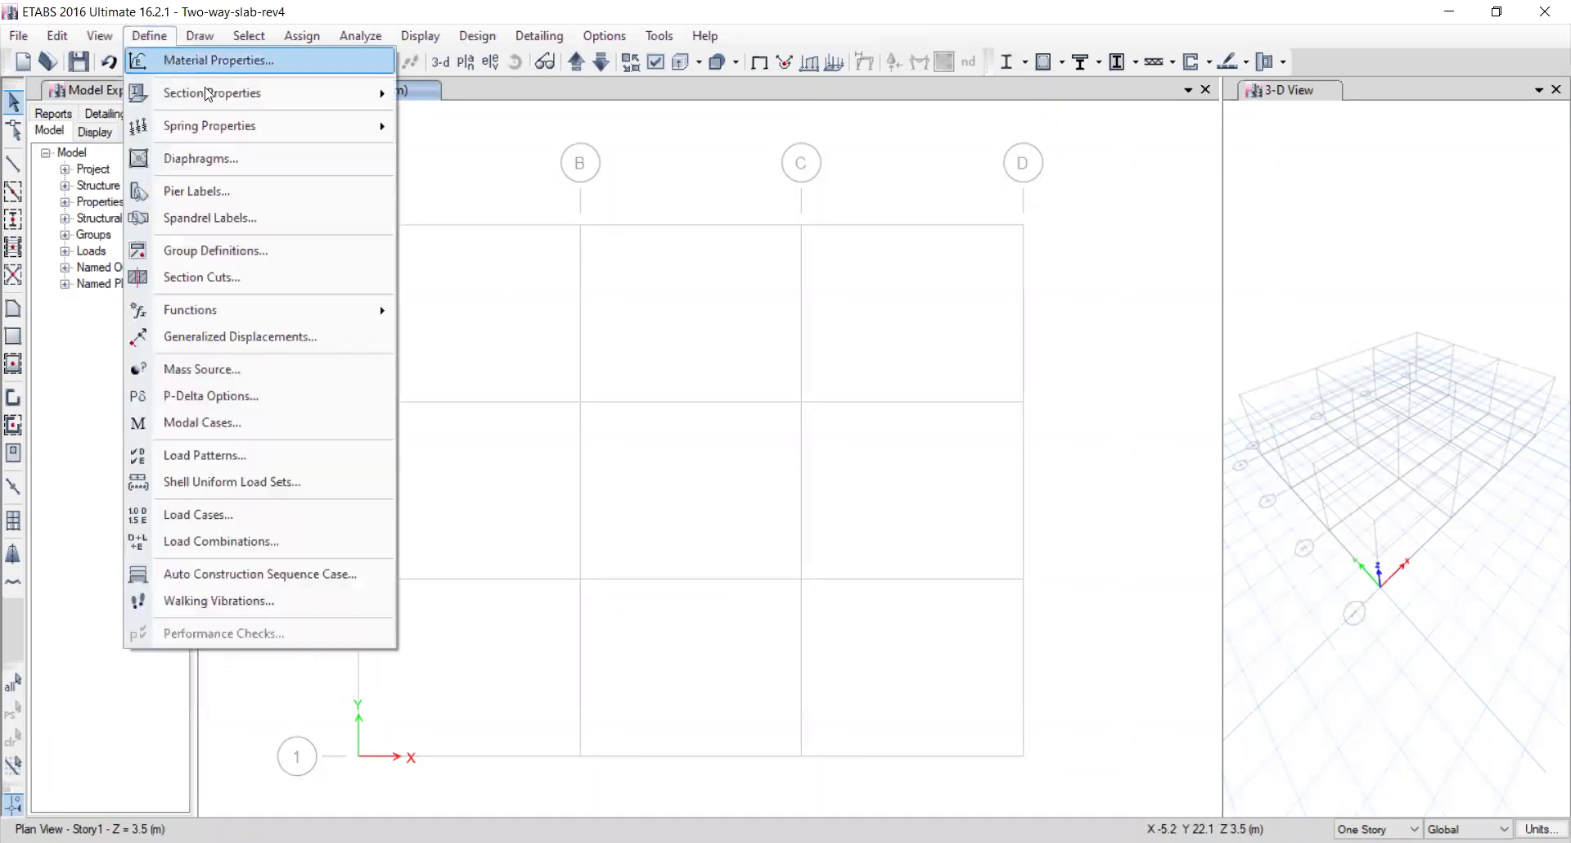
mouse_move(215, 94)
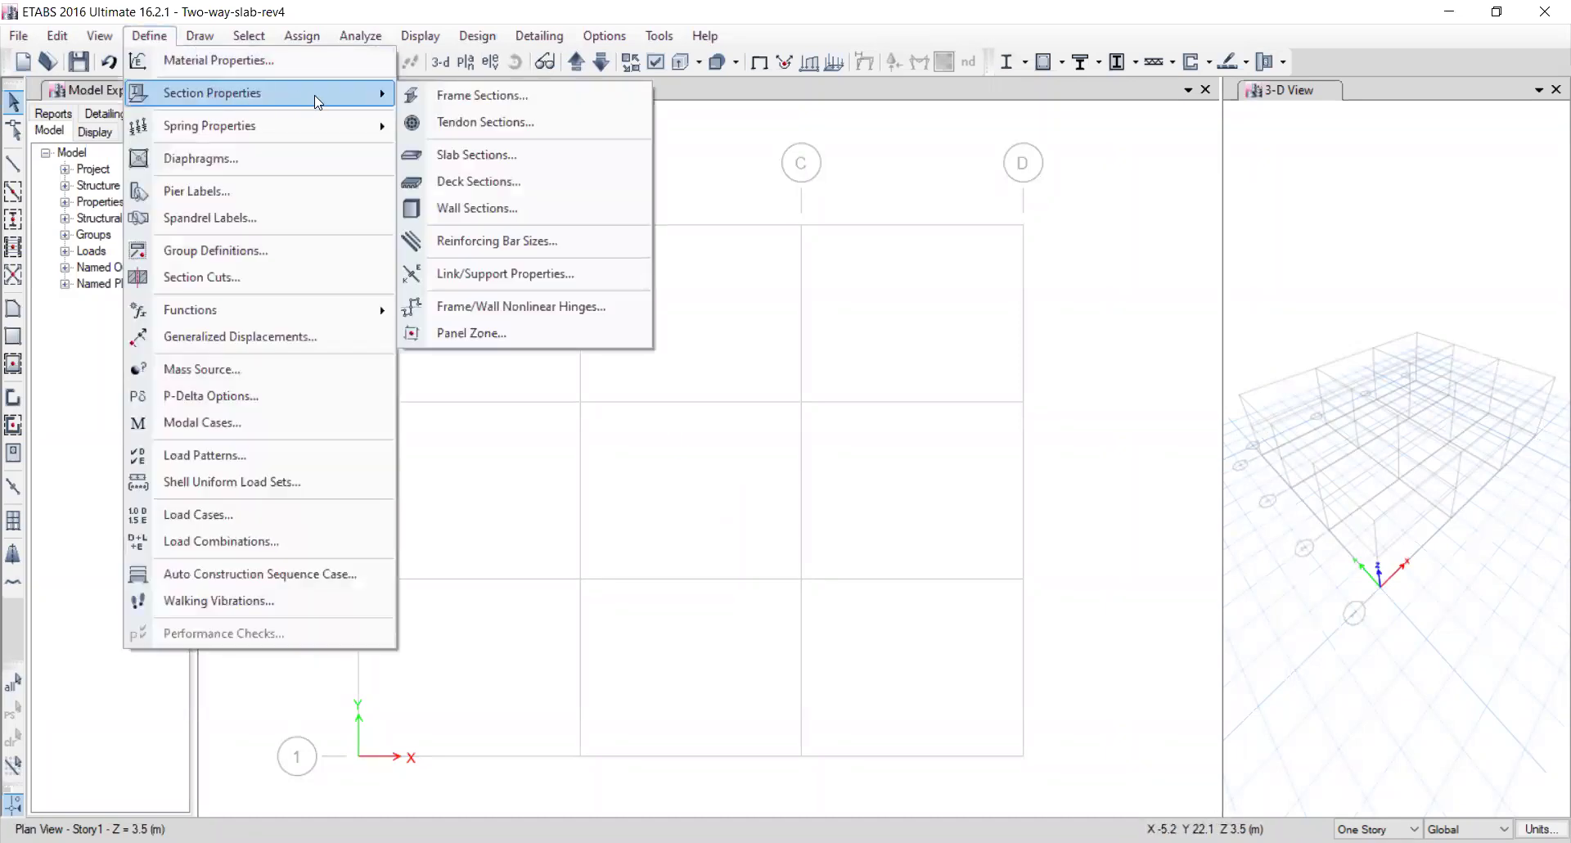
left_click(485, 95)
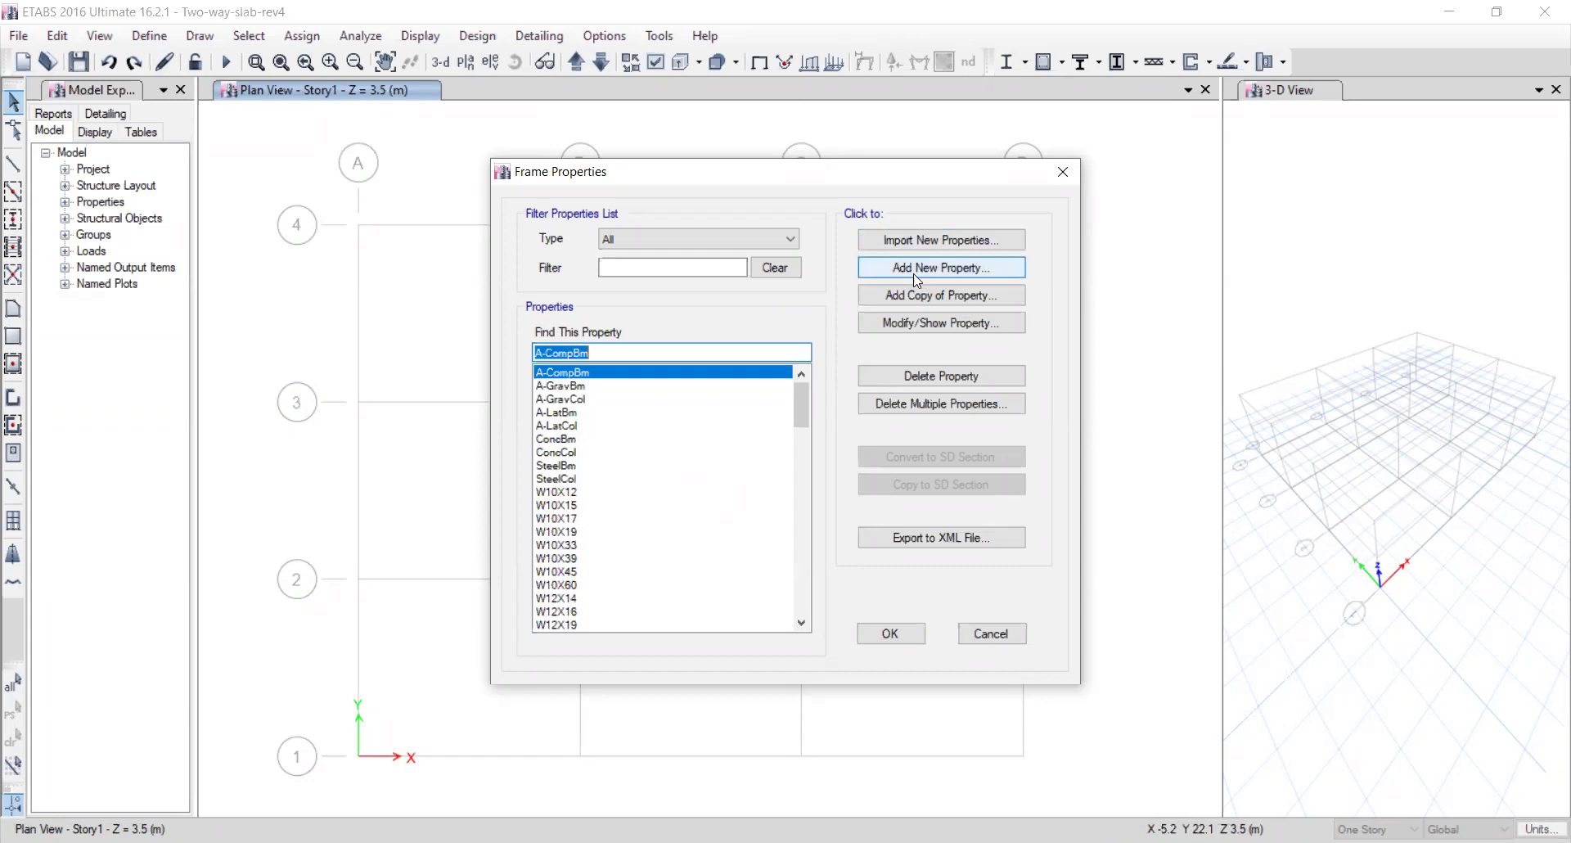
left_click(964, 270)
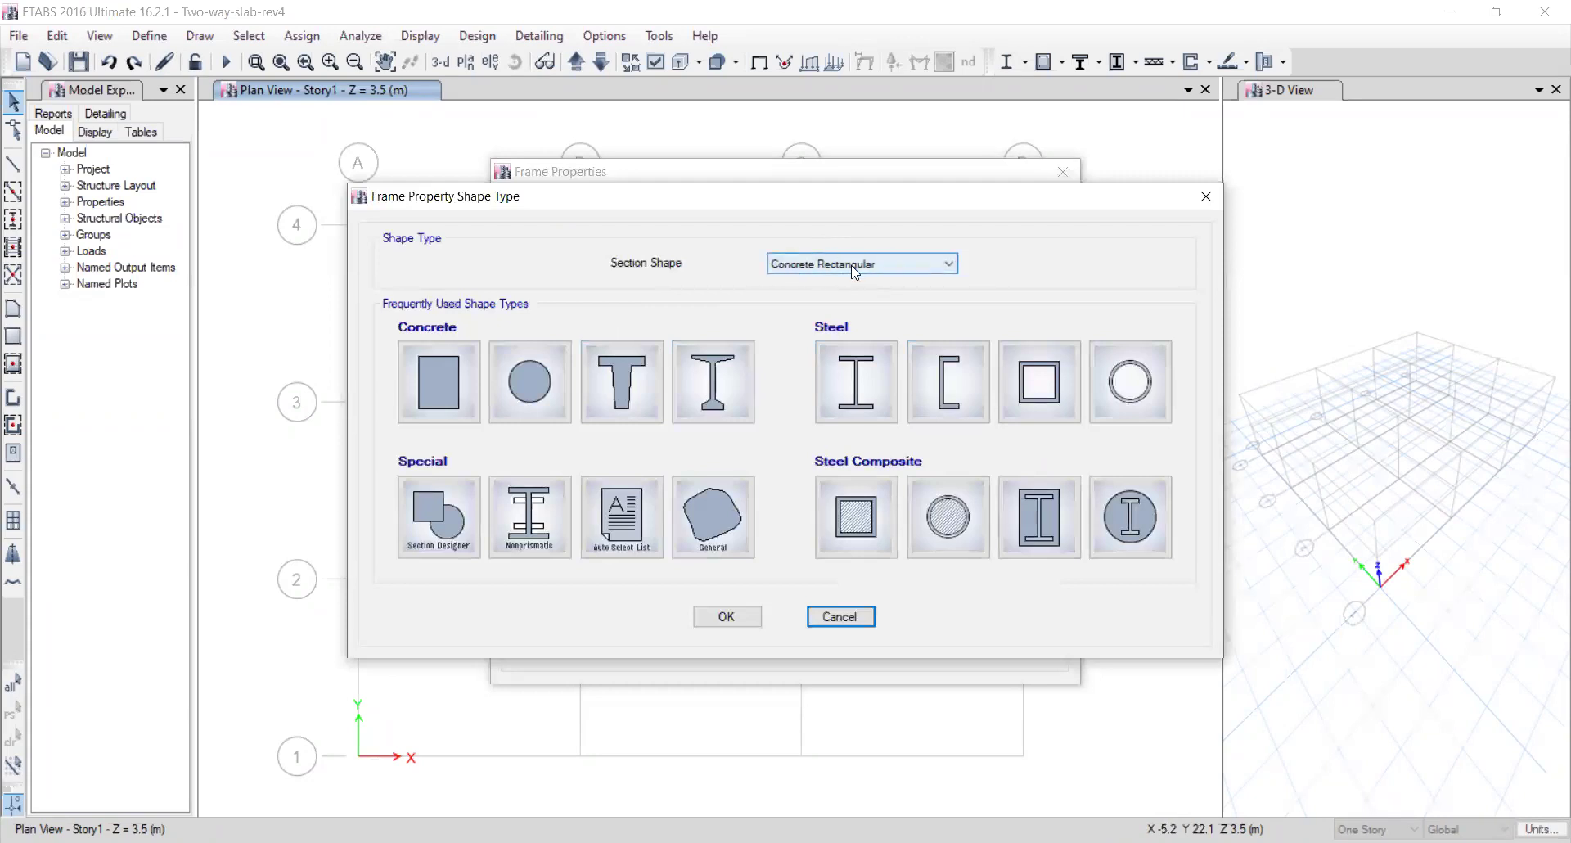
left_click(941, 264)
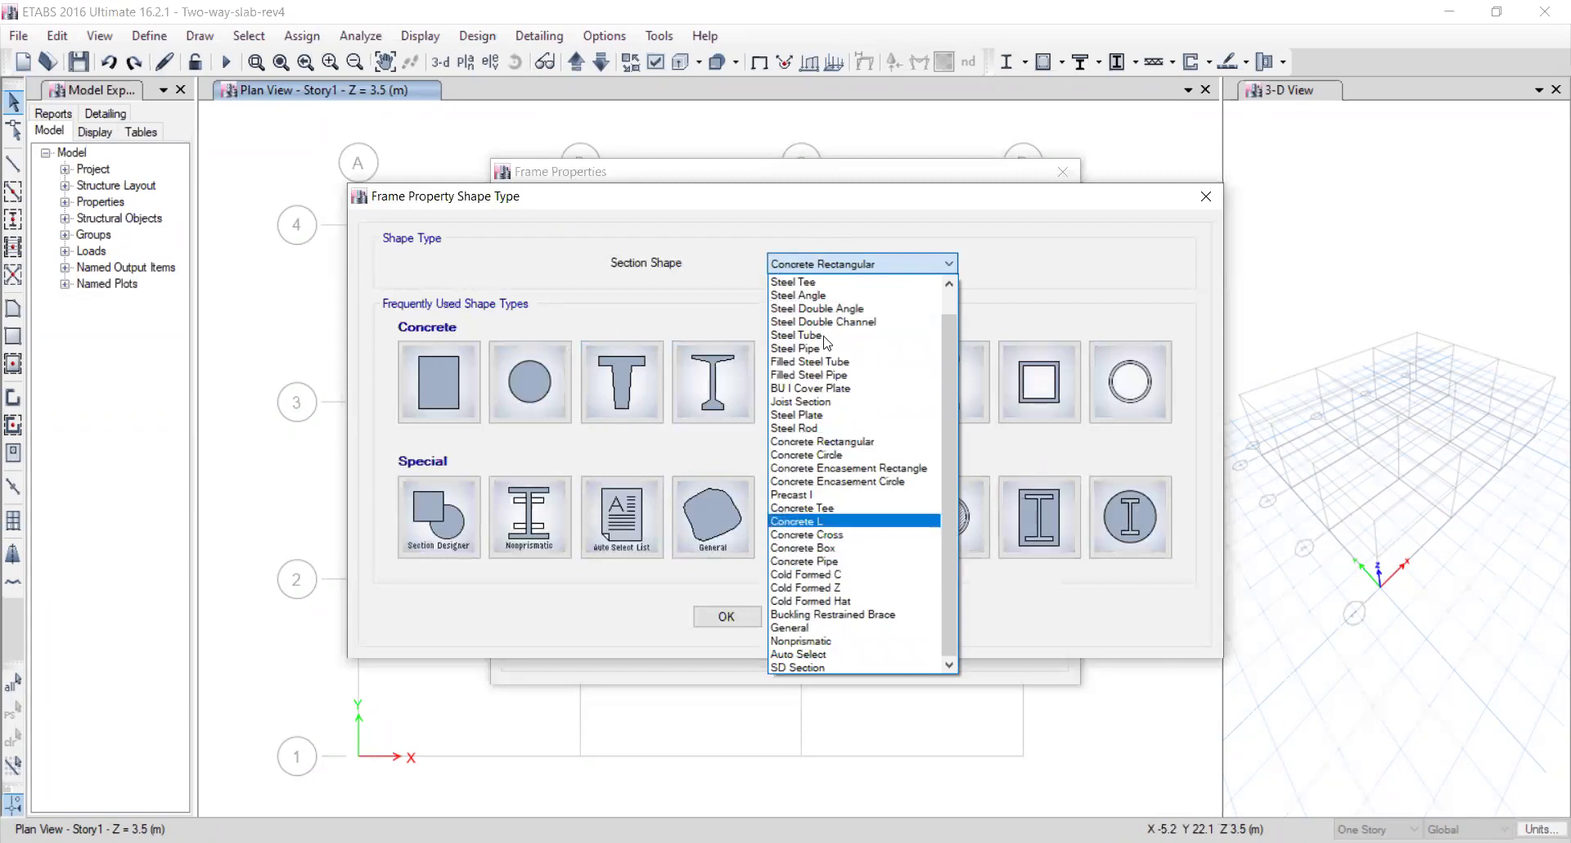
left_click(855, 263)
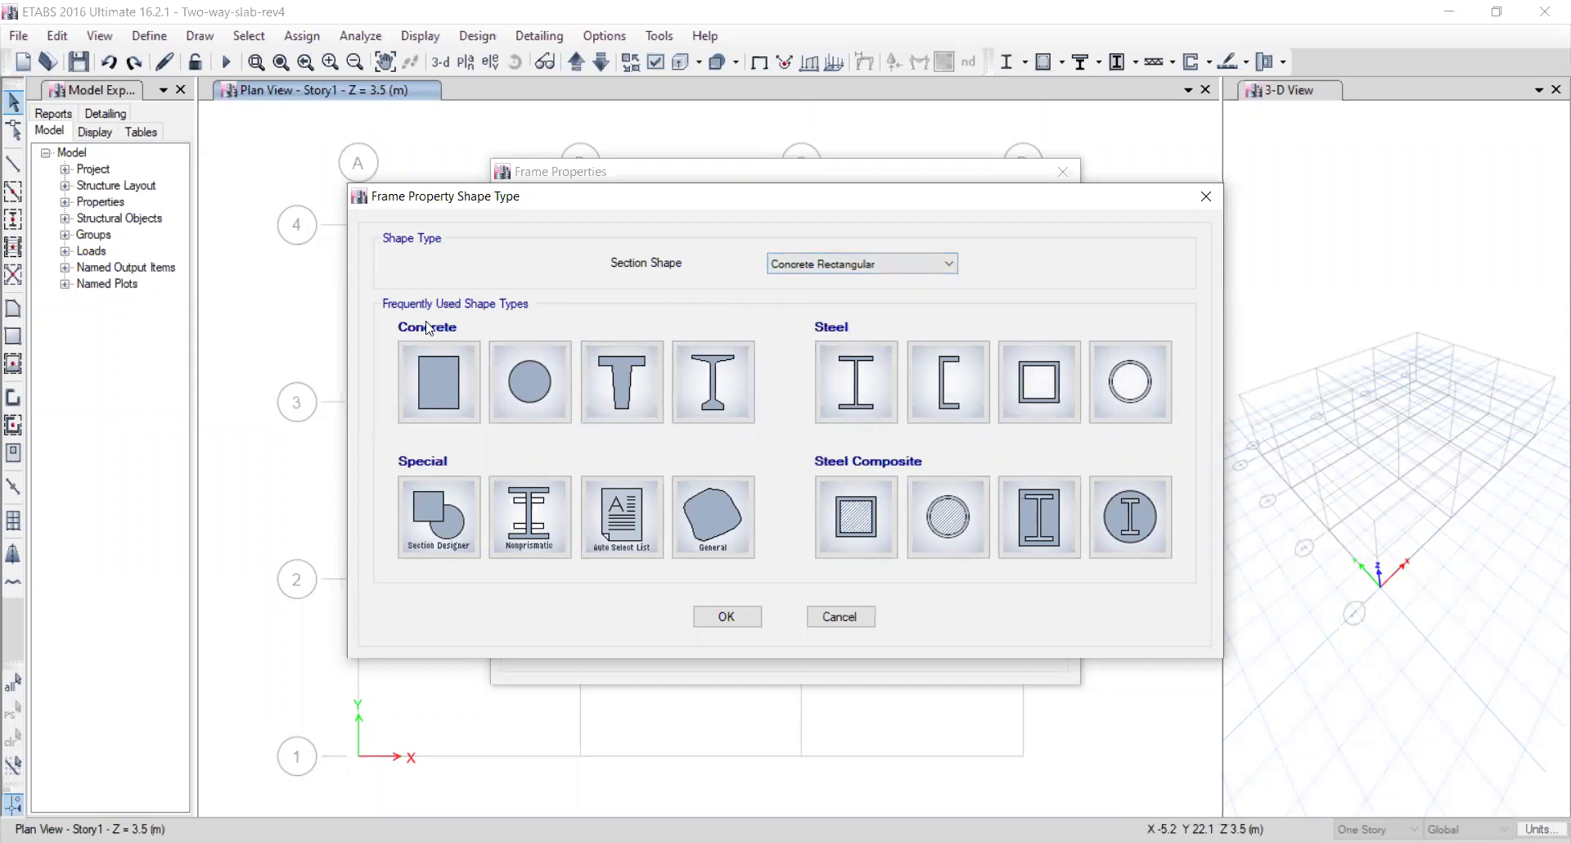
left_click(438, 383)
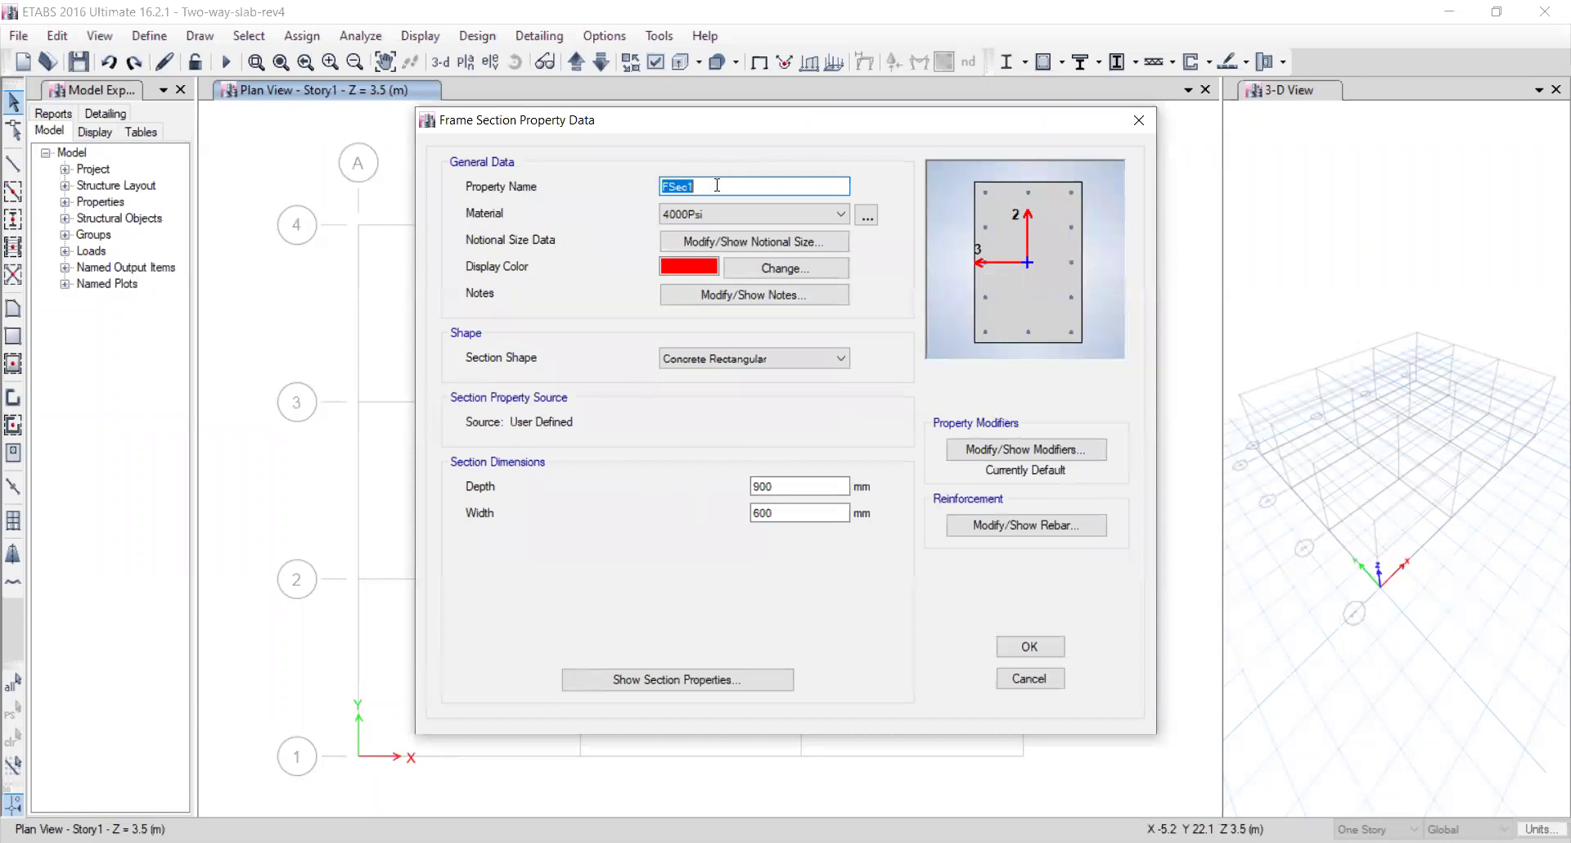
Name the frame section B-400X600 and assign it the material C-24.
type("B-400X600")
left_click(731, 216)
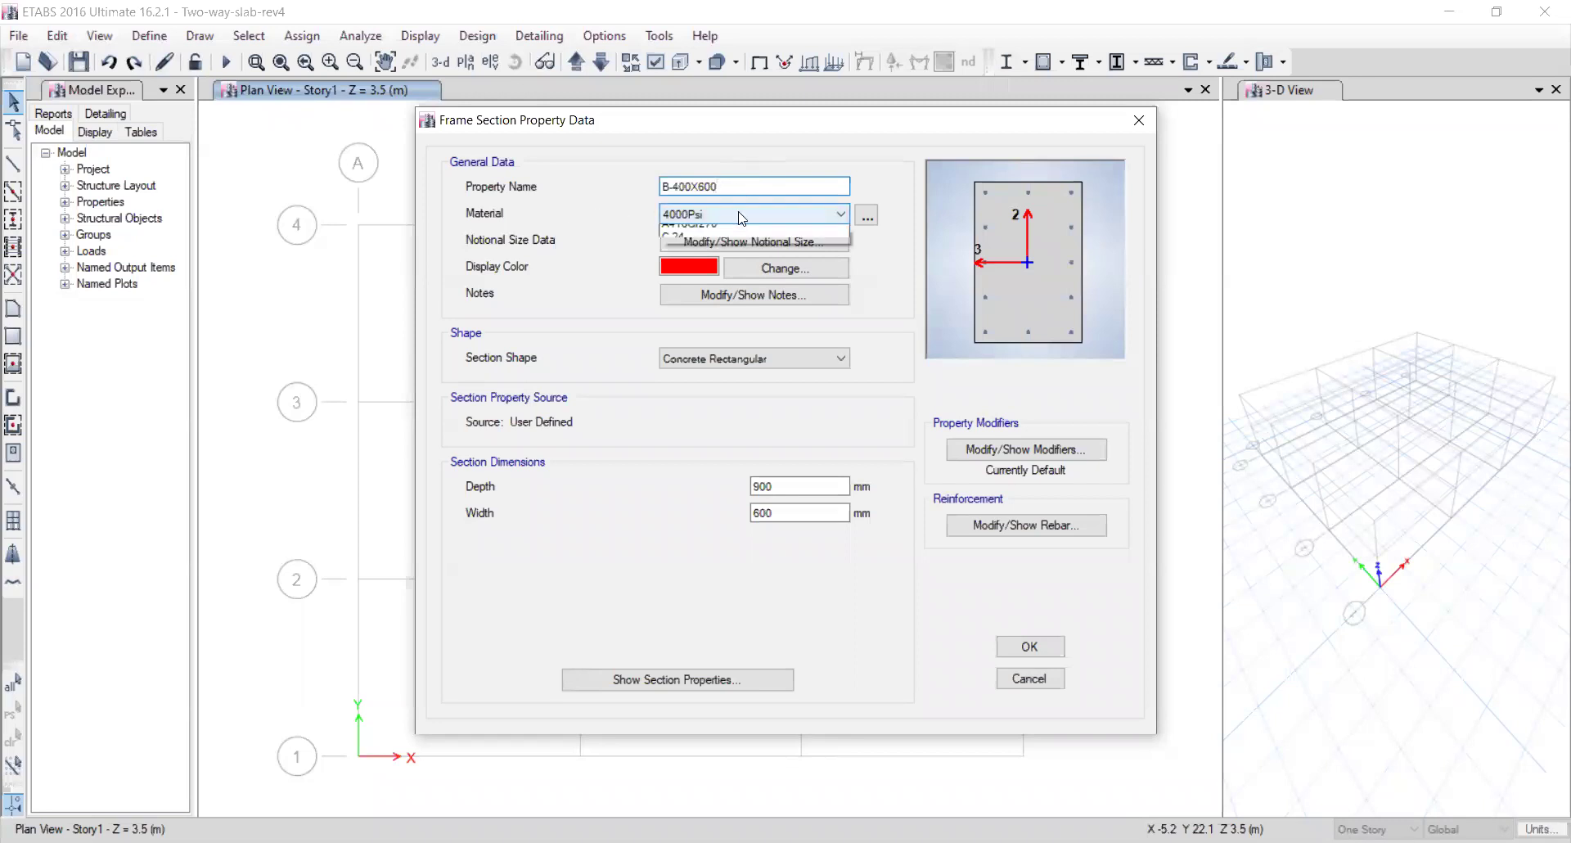
left_click(701, 282)
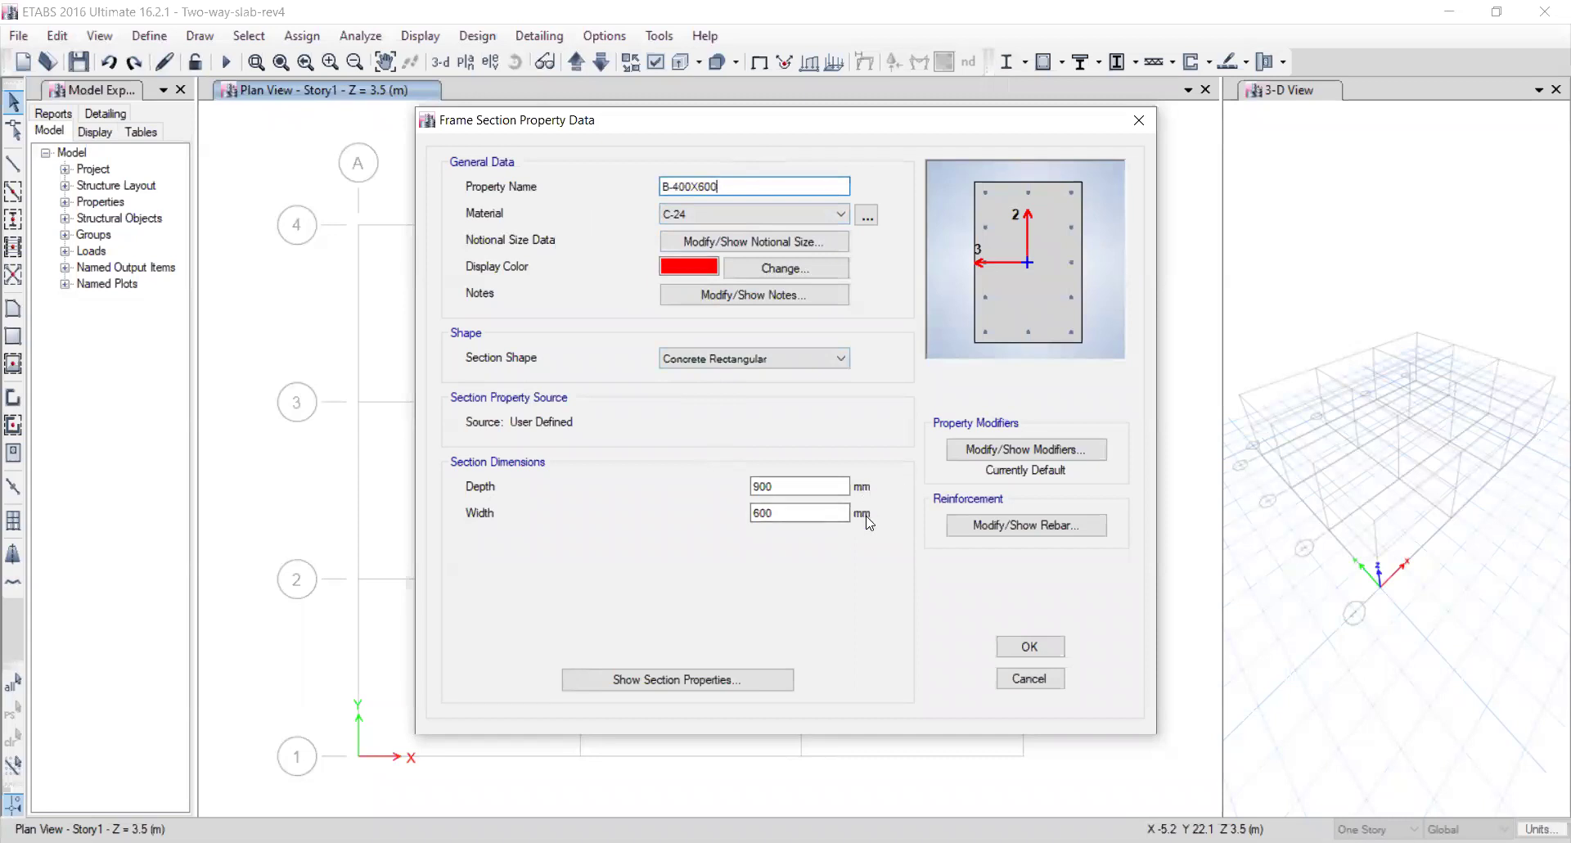
Set the B-400X600 section dimensions to a 600 mm depth and a 400 mm width.
left_click_drag(777, 513, 741, 516)
type("400")
left_click_drag(776, 486, 745, 497)
type("6")
left_click(769, 512)
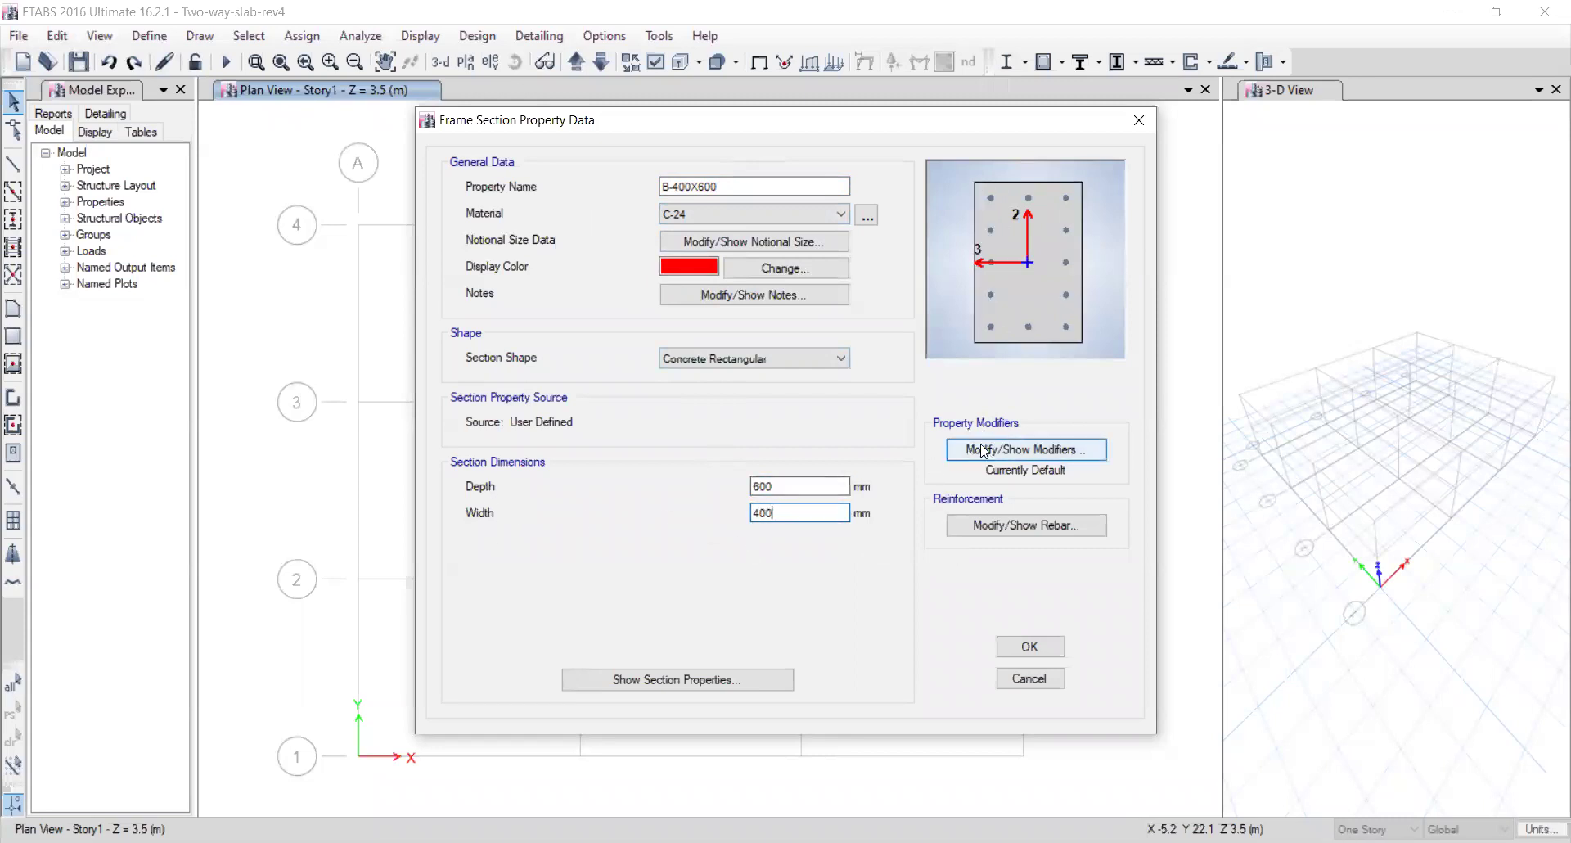
Set the B-400X600 stiffness modifiers for torsional constant and moments of inertia about the 2 and 3 axes to 0.35.
left_click(956, 442)
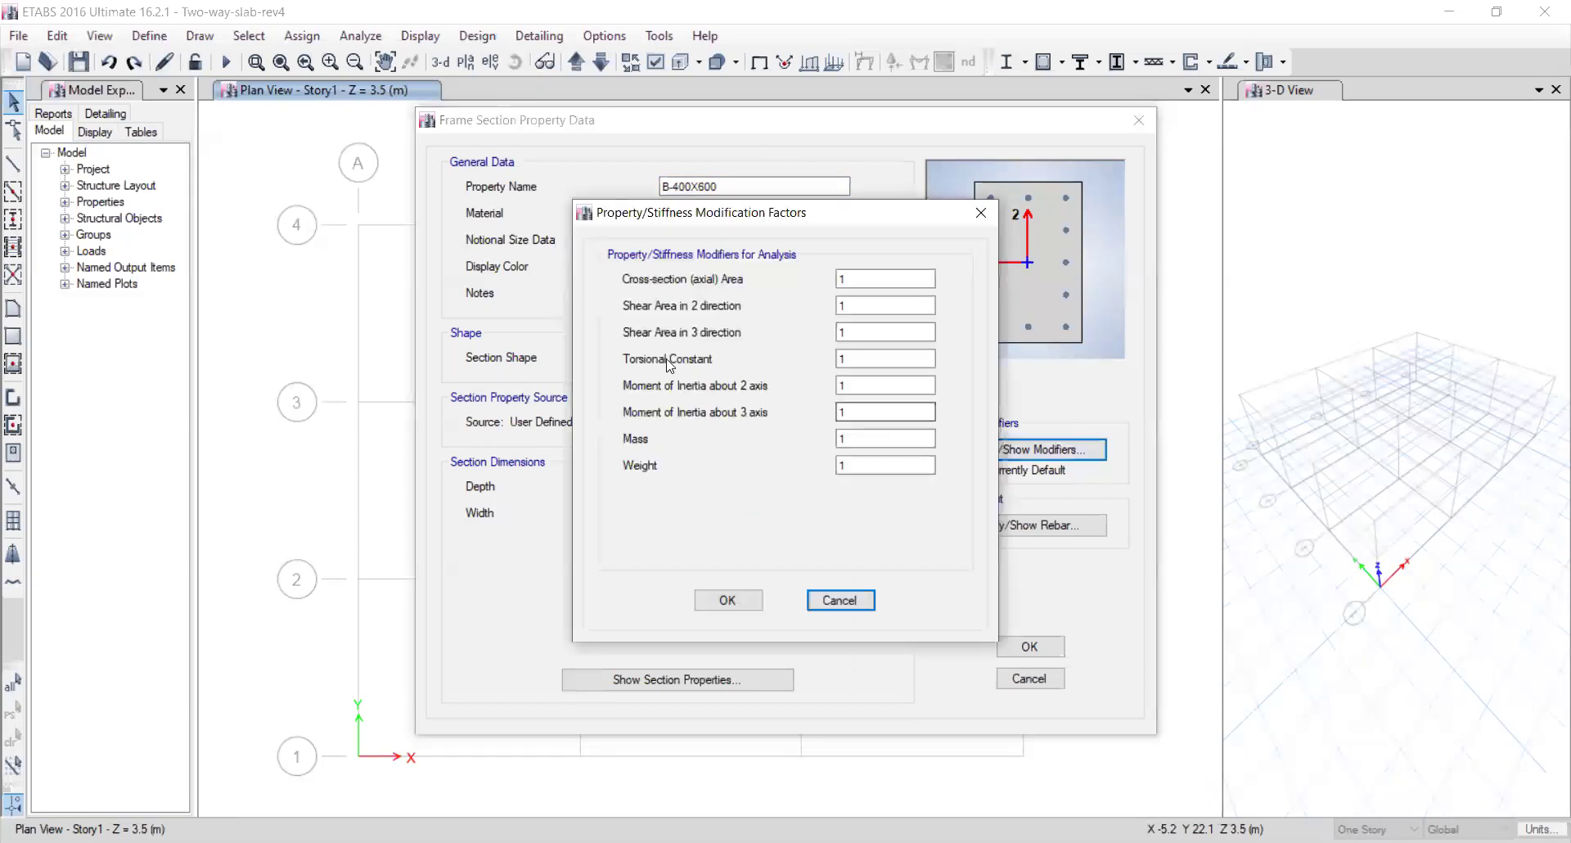
double_click(865, 357)
type("0.35")
left_click(861, 383)
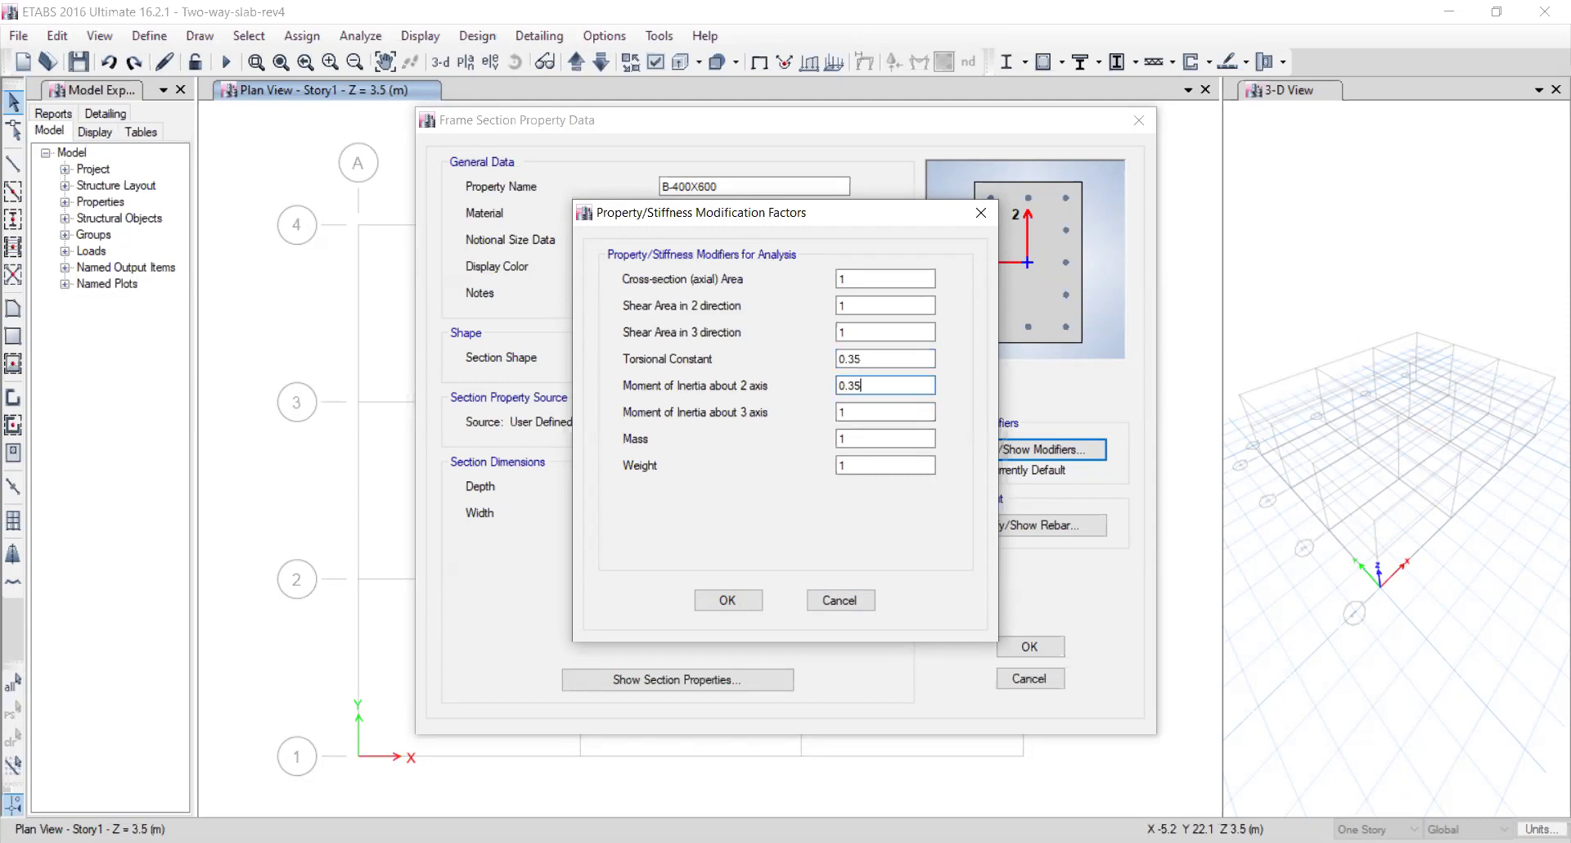
key("Tab")
left_click(873, 439)
left_click(843, 466)
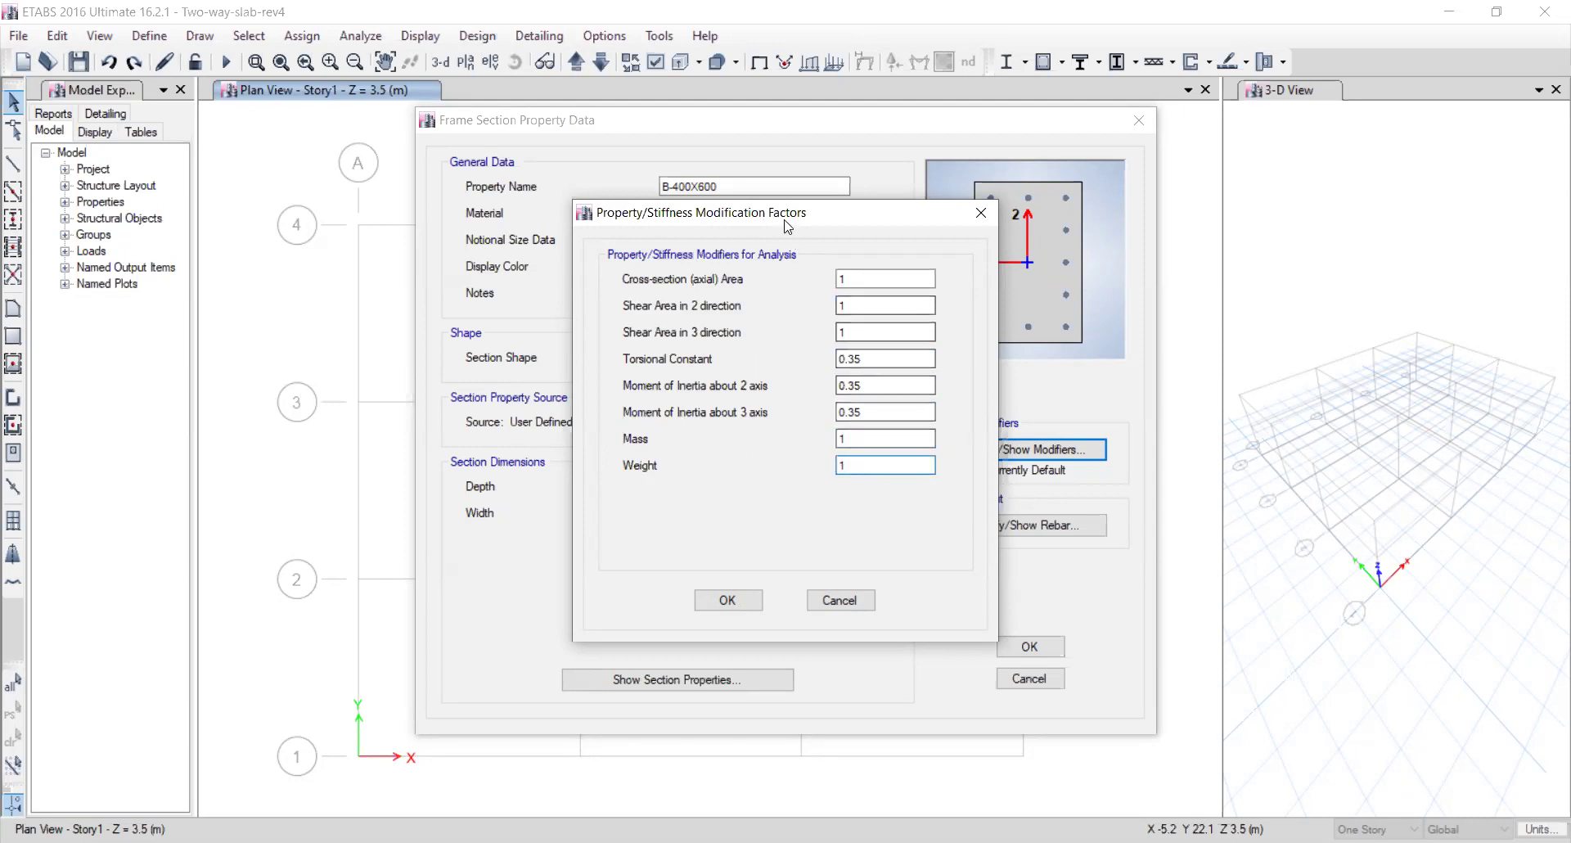
left_click_drag(786, 221, 690, 217)
left_click(631, 596)
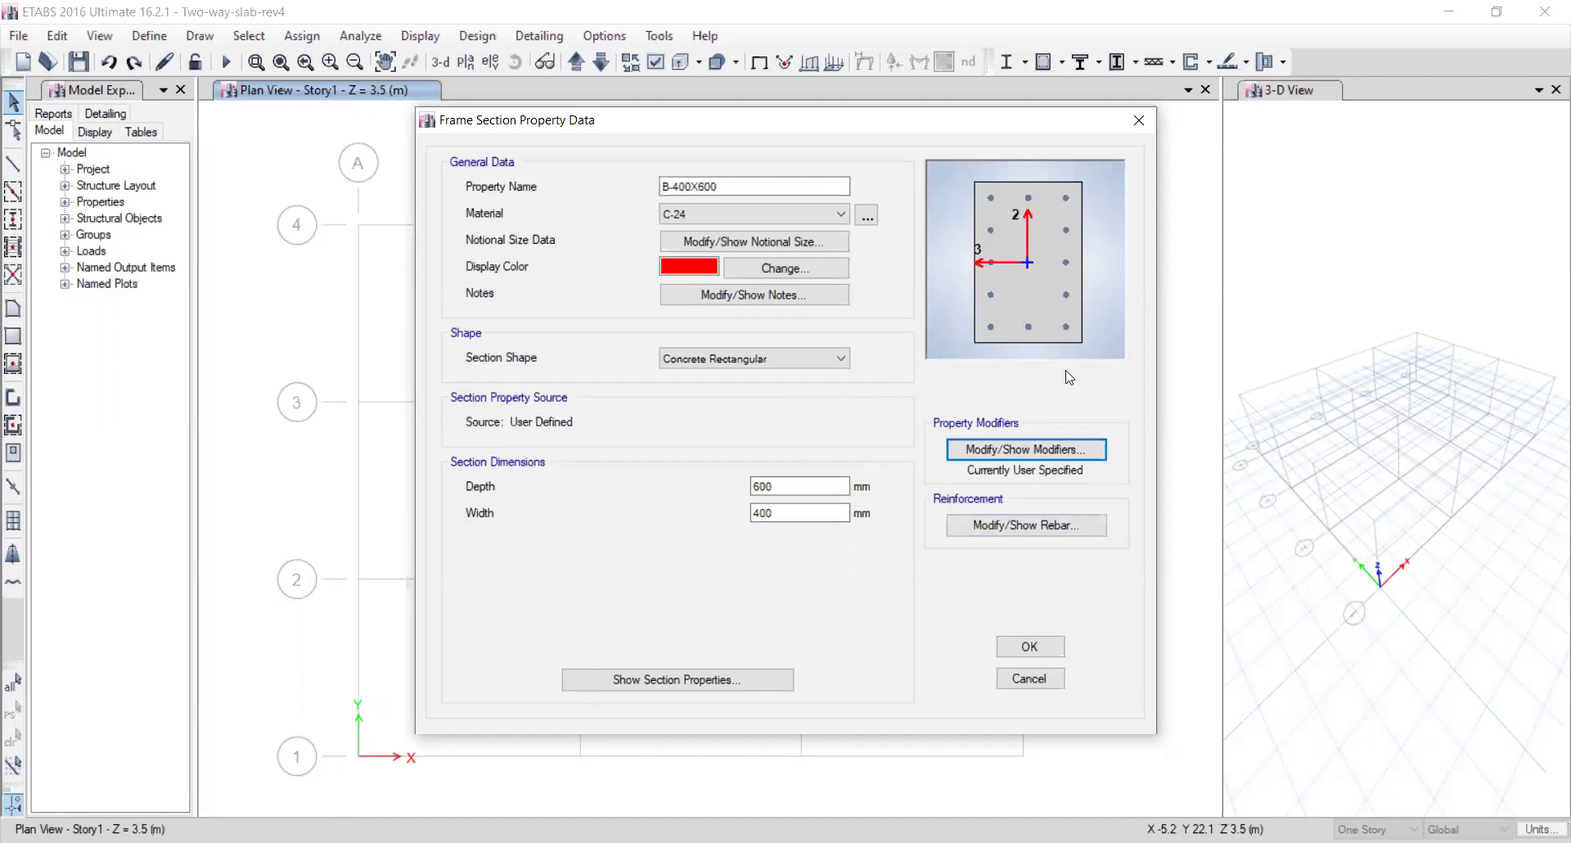
Set the B-400X600 reinforcement to M3 Design Only (Beam) with 70 mm cover for both top and bottom bars.
left_click(982, 532)
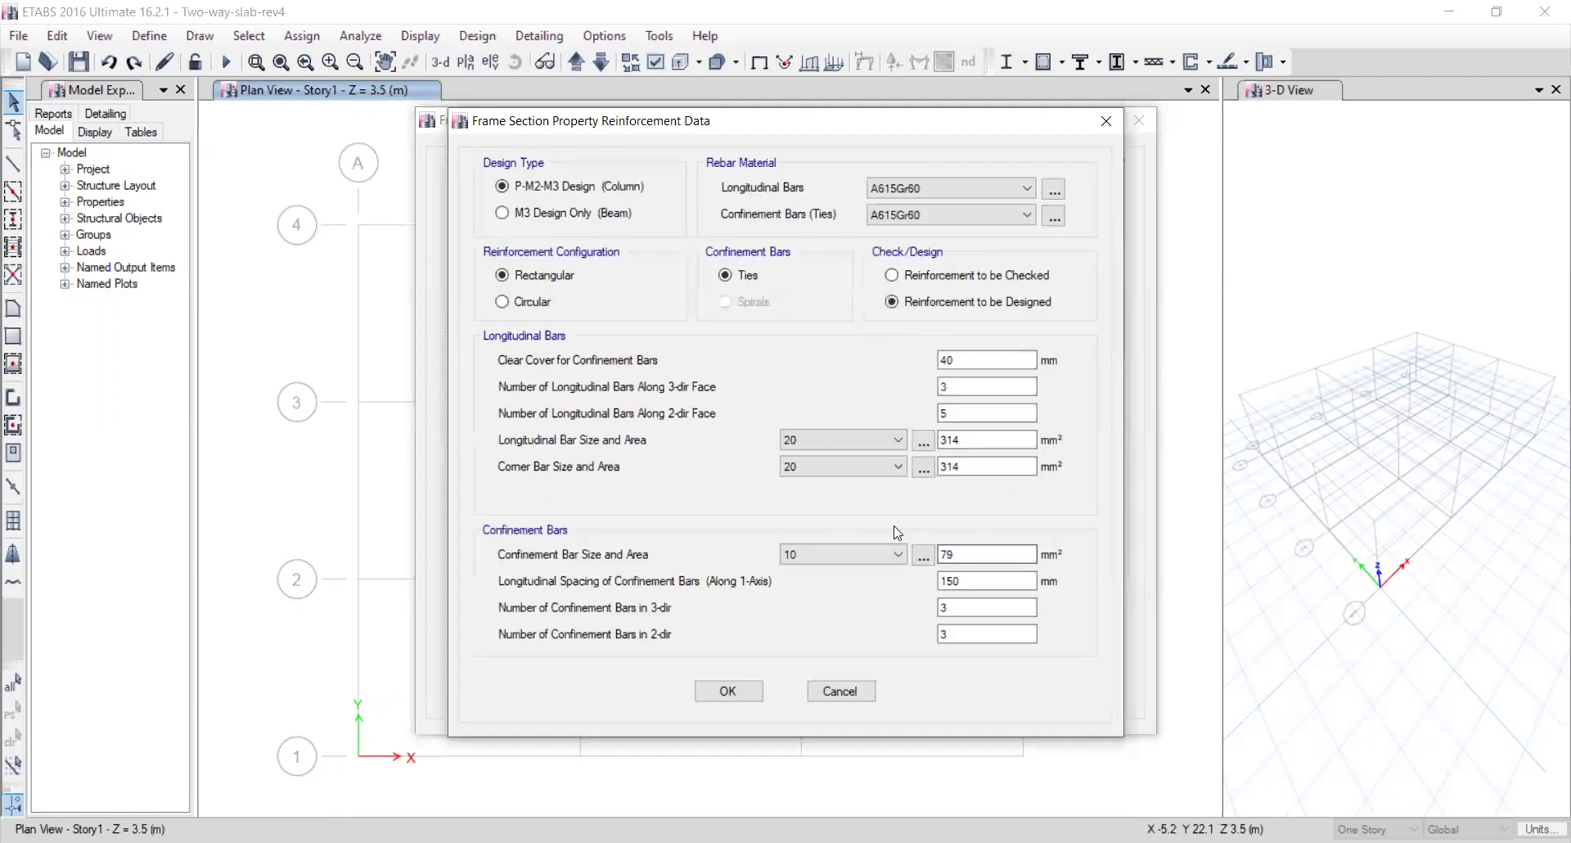
left_click(604, 215)
double_click(610, 276)
type("70")
double_click(610, 303)
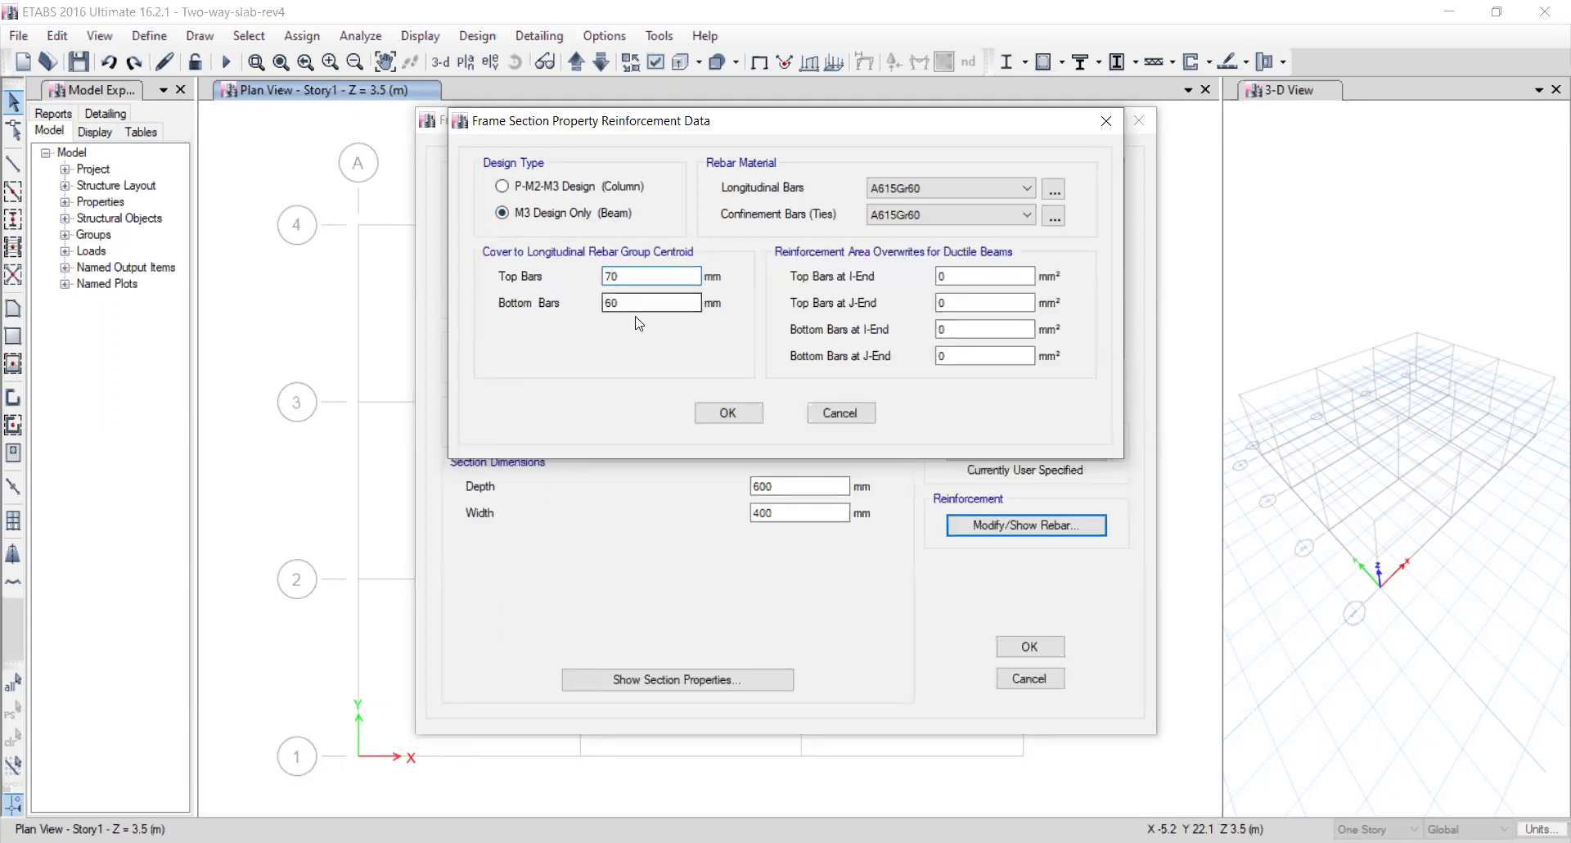
type("7")
left_click(647, 276)
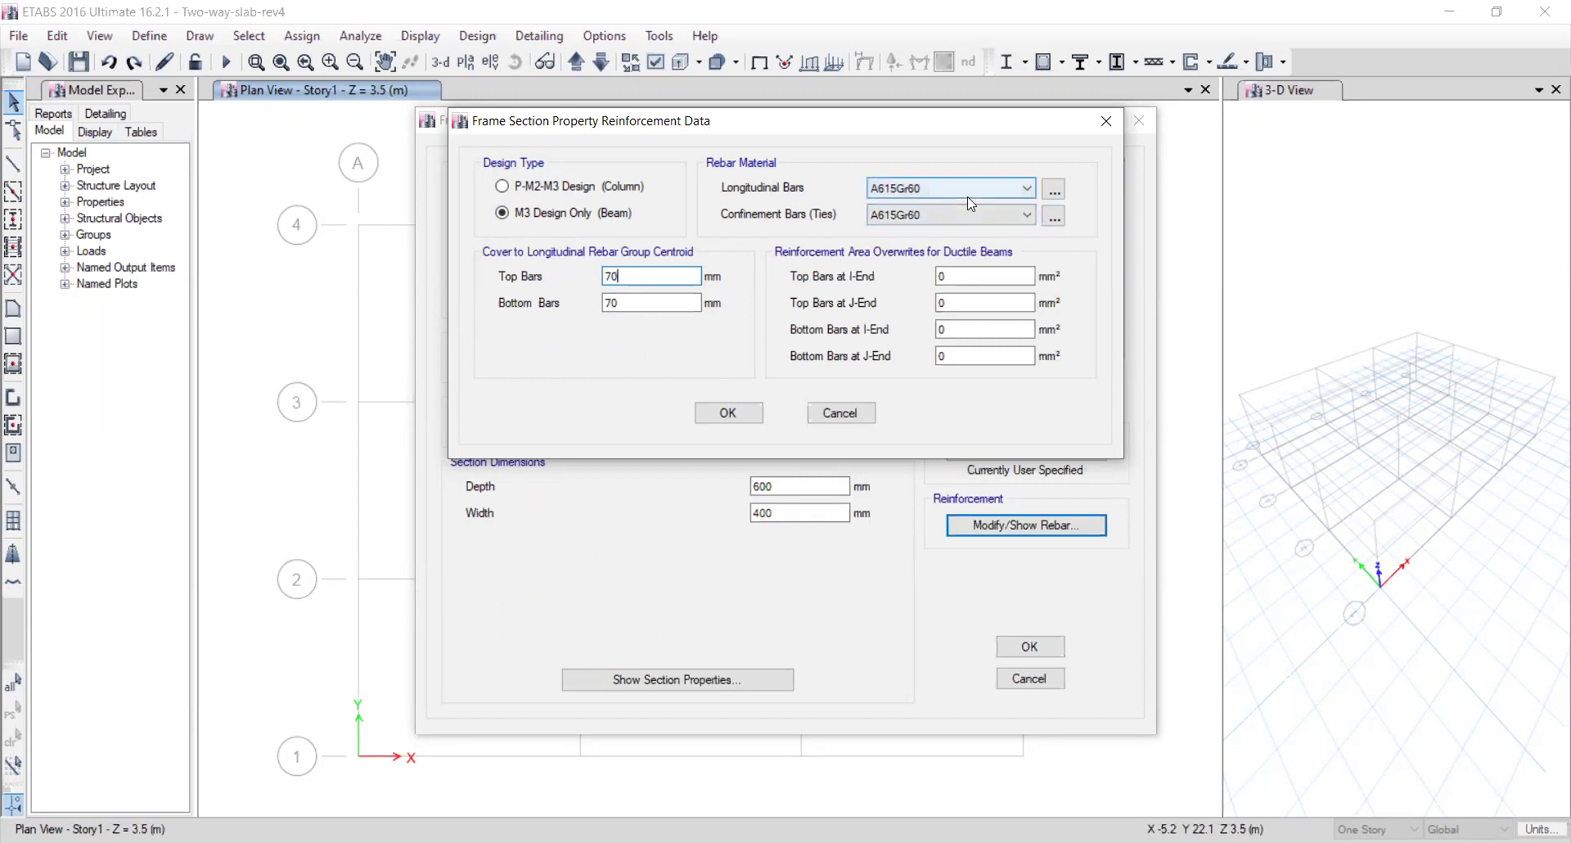
left_click(630, 303)
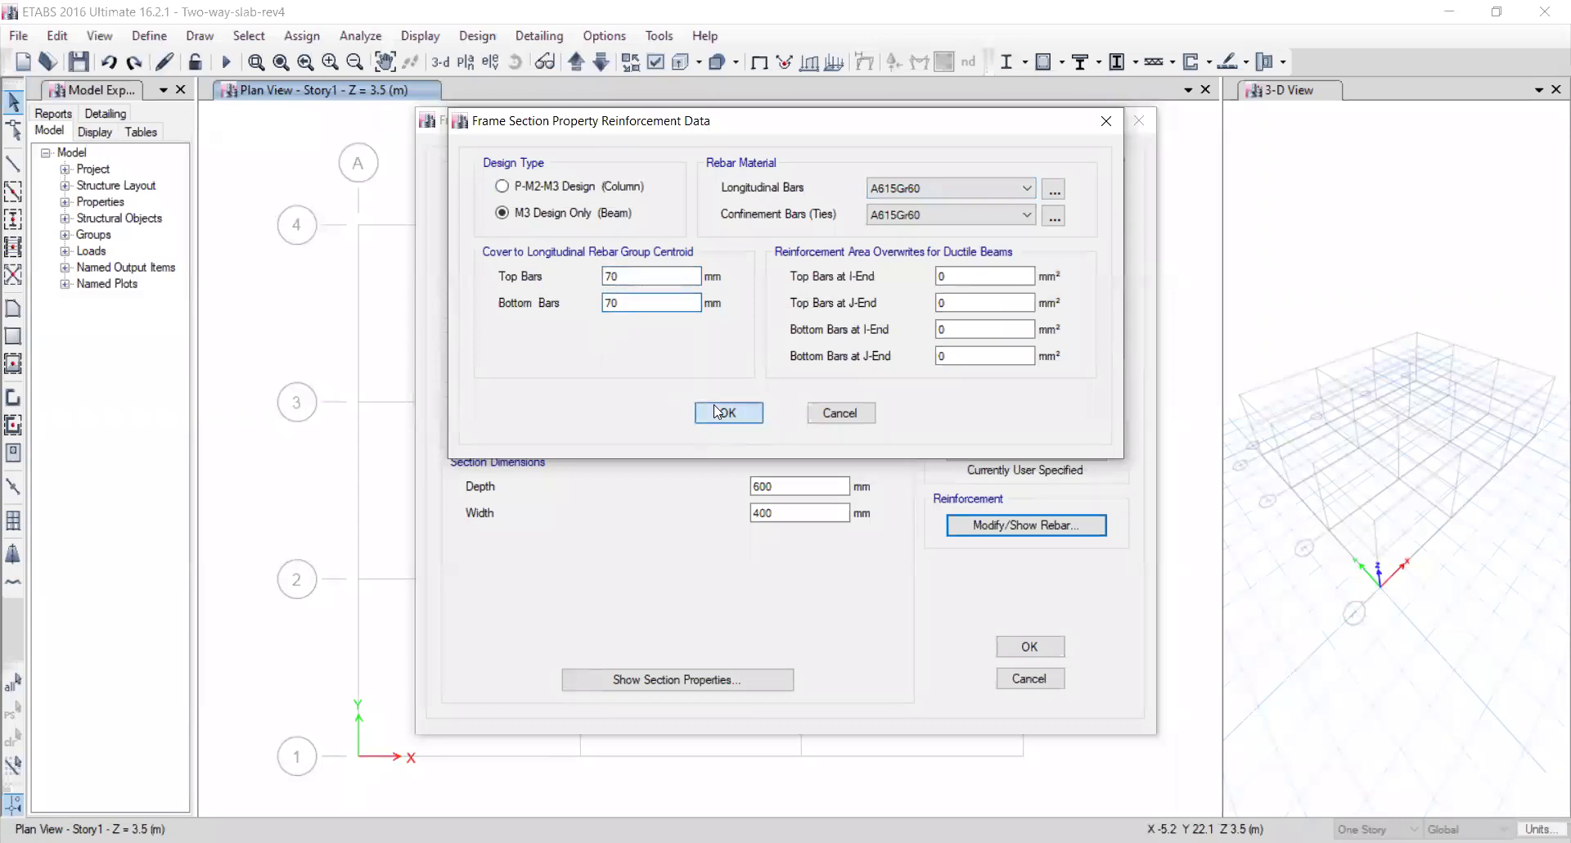
key("Return")
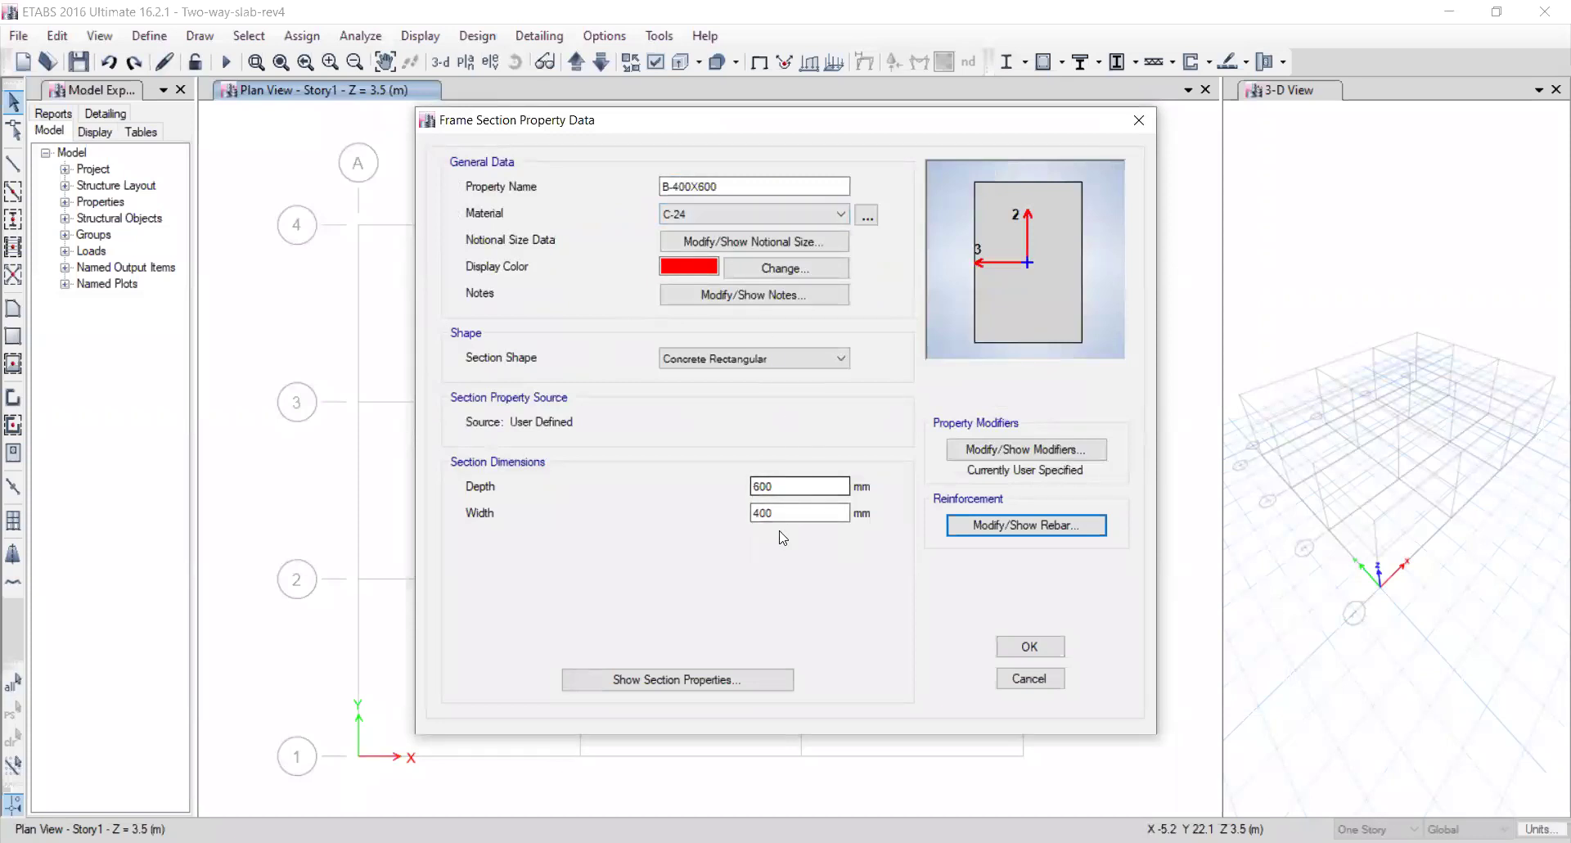
Review the stiffness modifiers and reinforcement of B-400X600 and accept the finished beam section.
left_click(1019, 450)
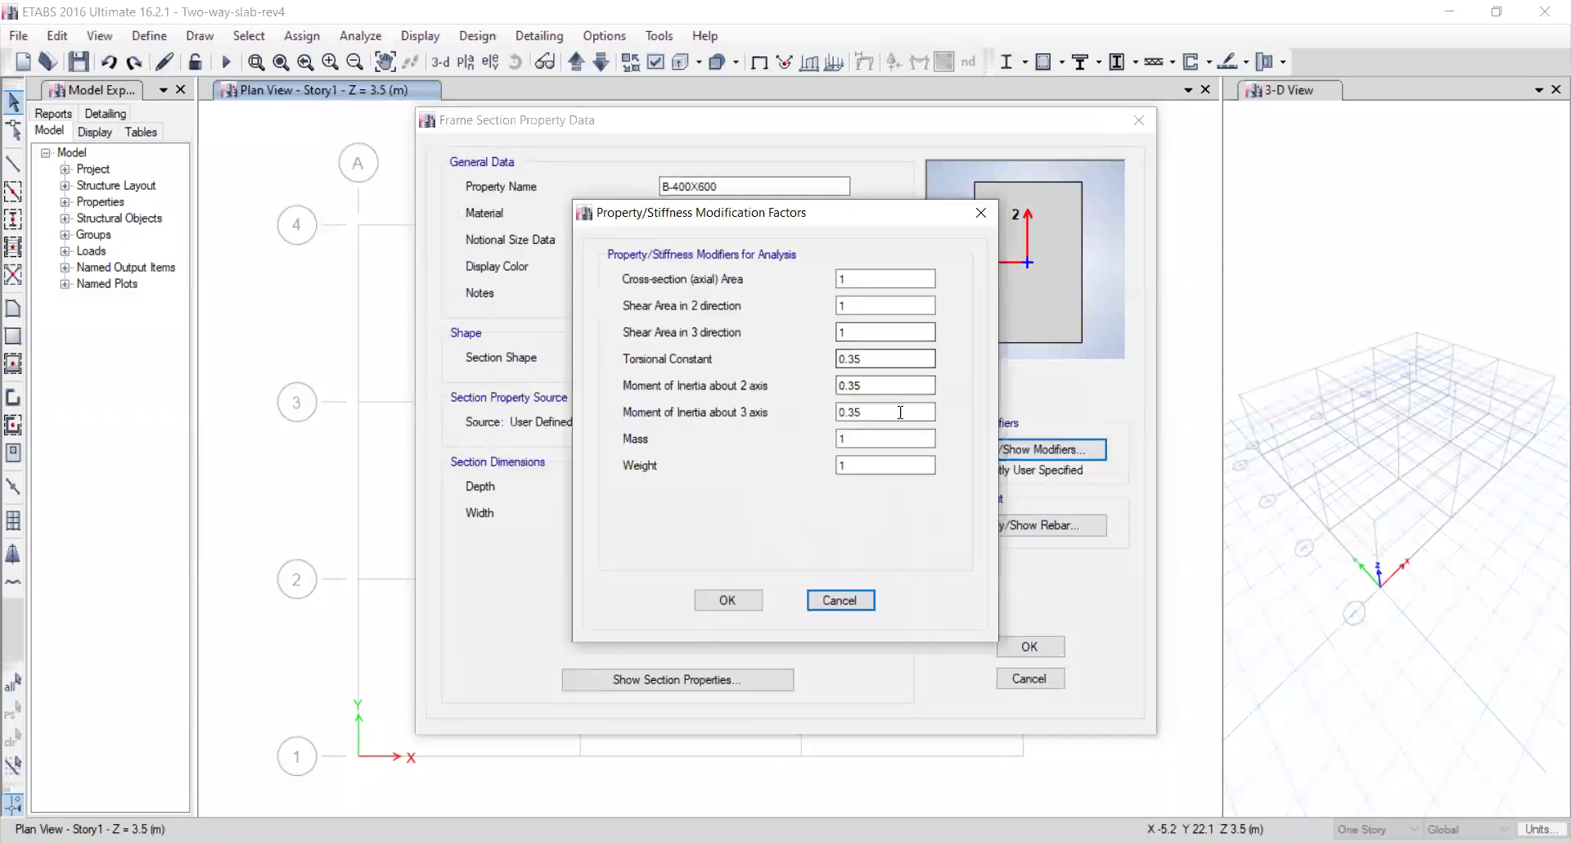
left_click(735, 604)
left_click(951, 525)
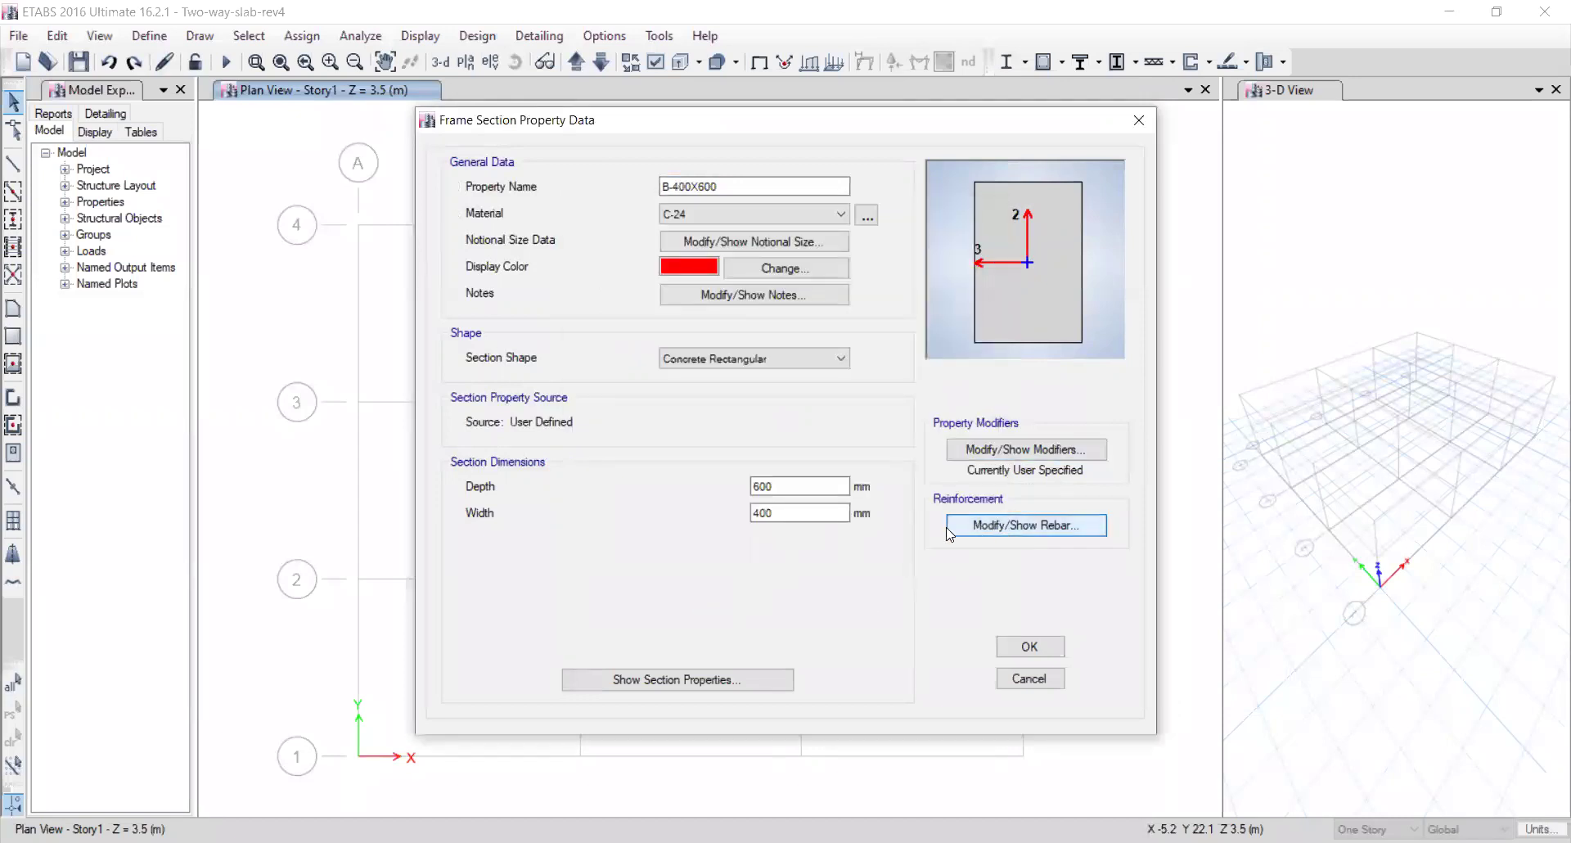
left_click(727, 413)
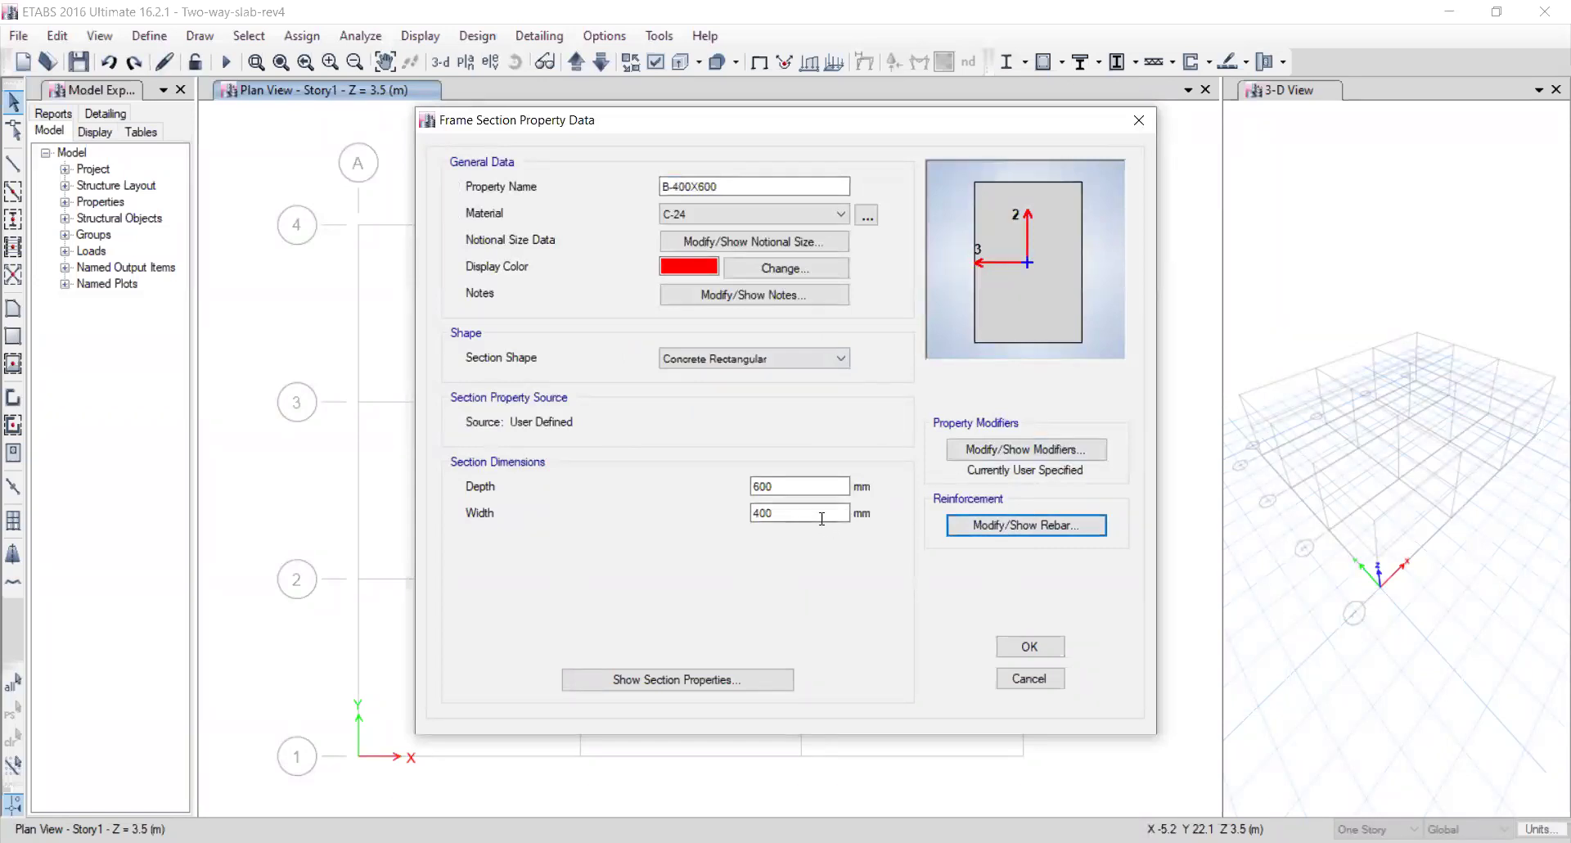
left_click(1030, 648)
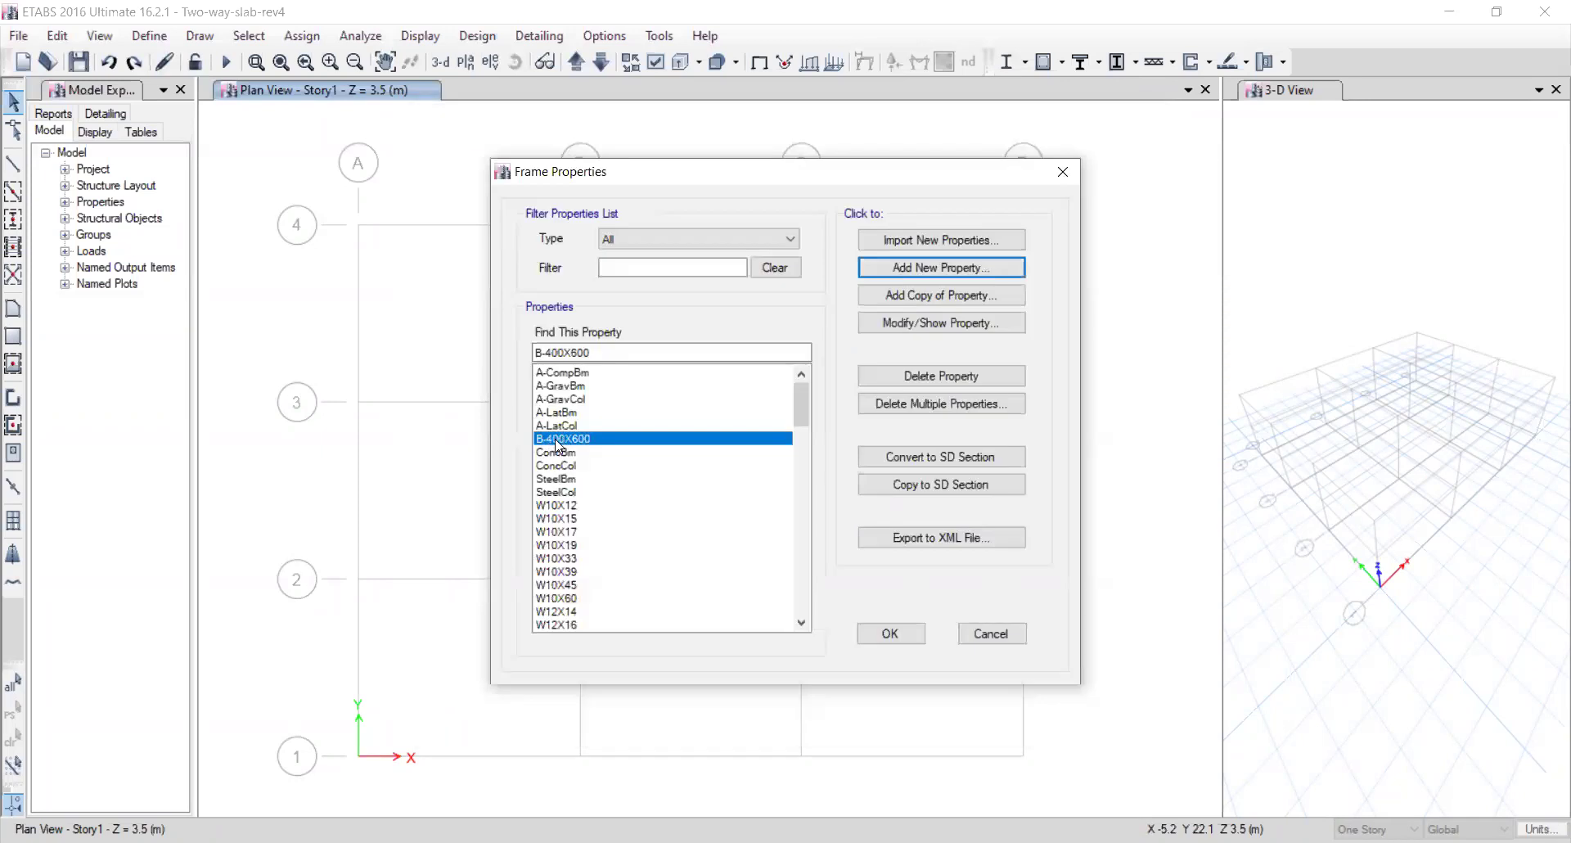
Add a new Concrete Rectangular frame section named C-500X500 with the material C-24.
left_click(915, 274)
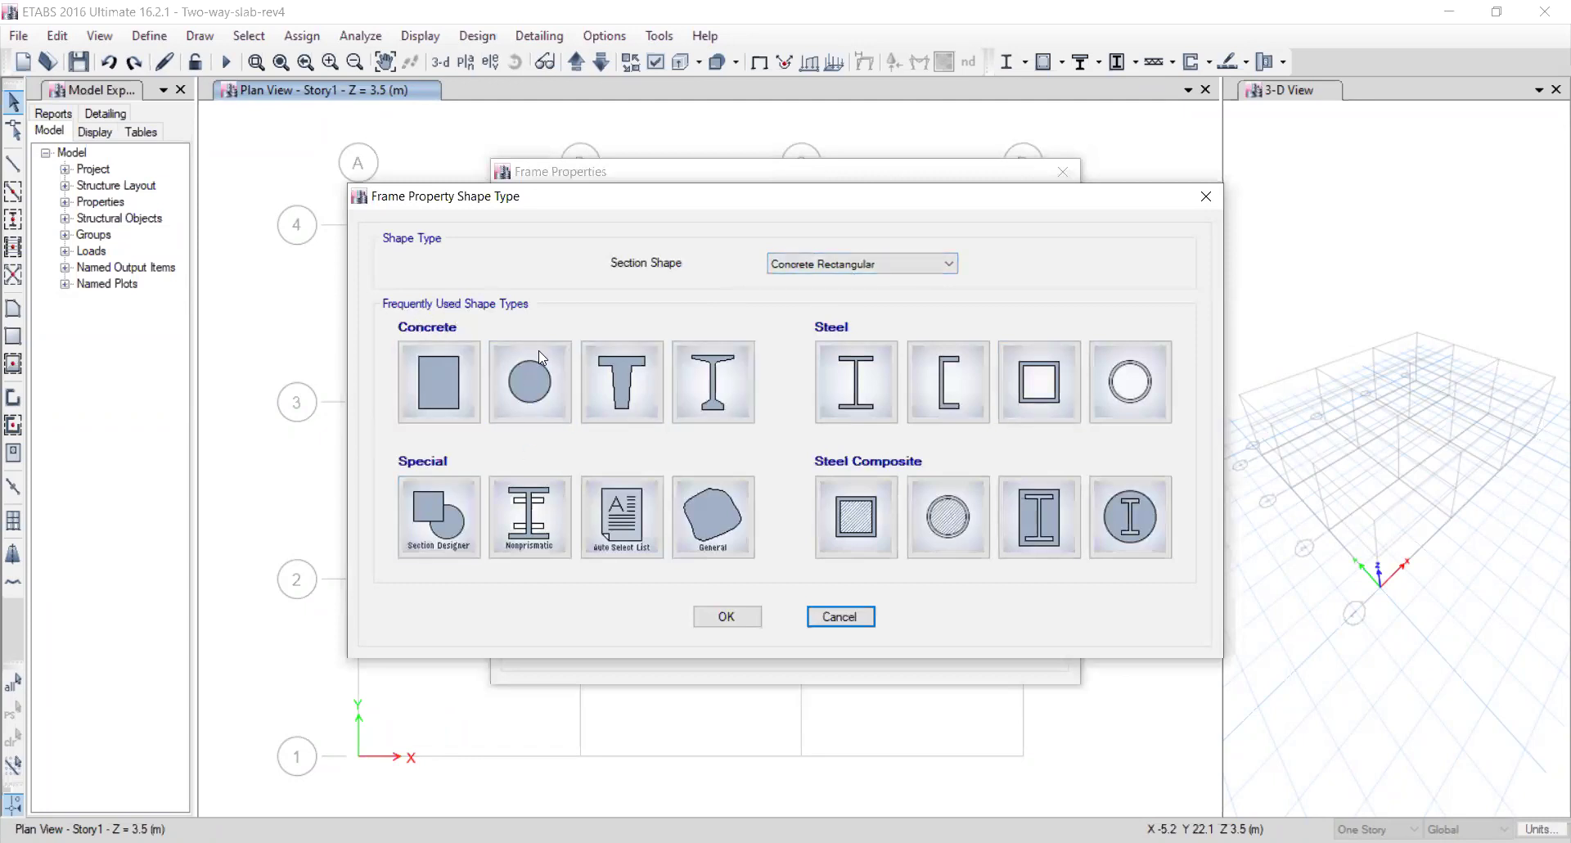
left_click(440, 370)
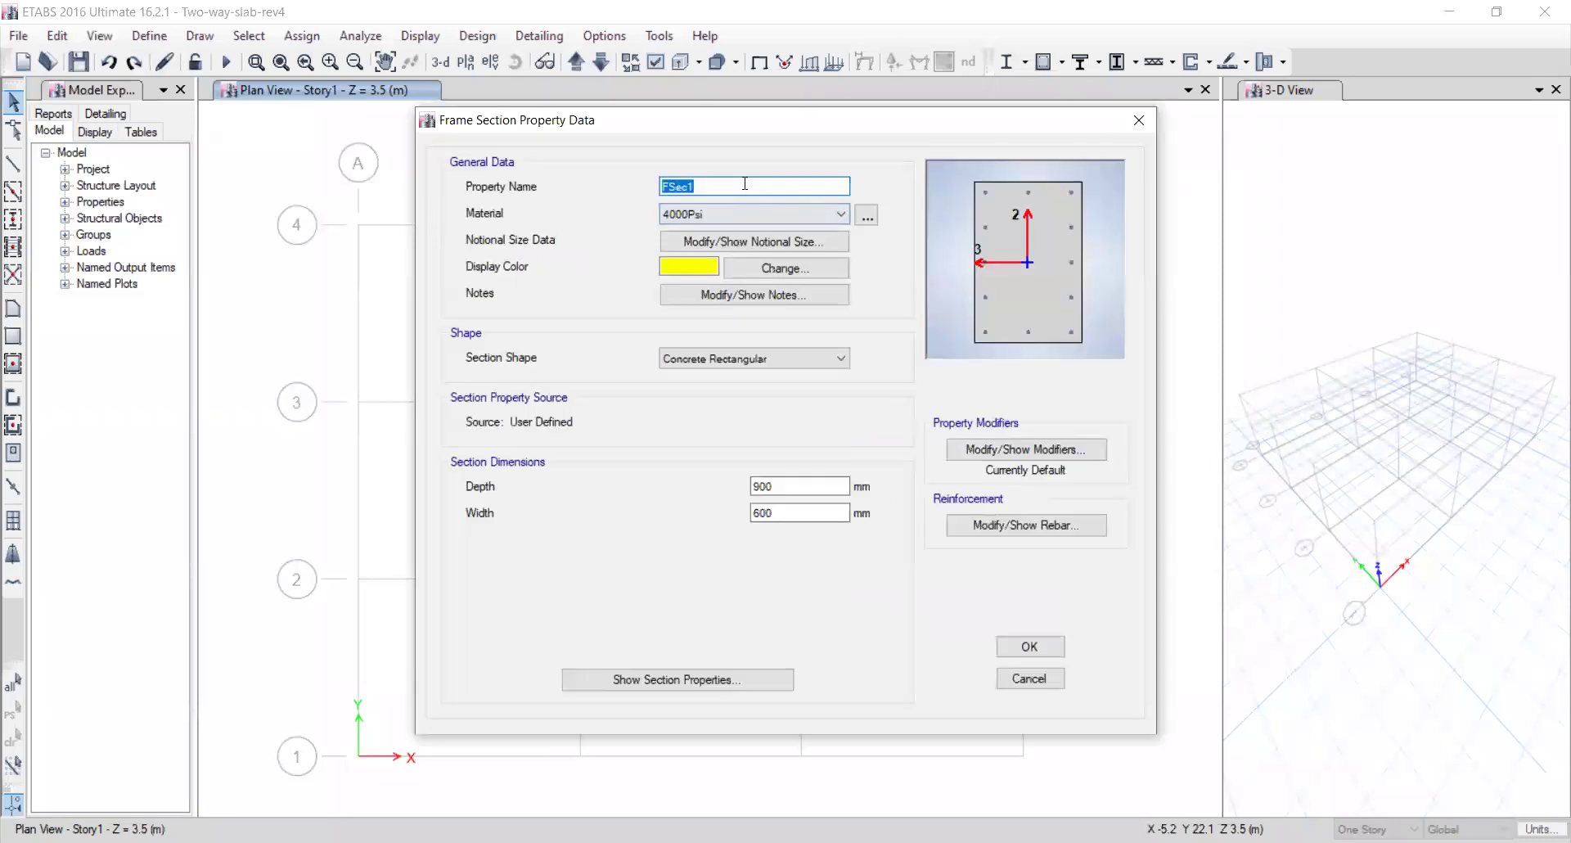
type("C")
left_click(748, 211)
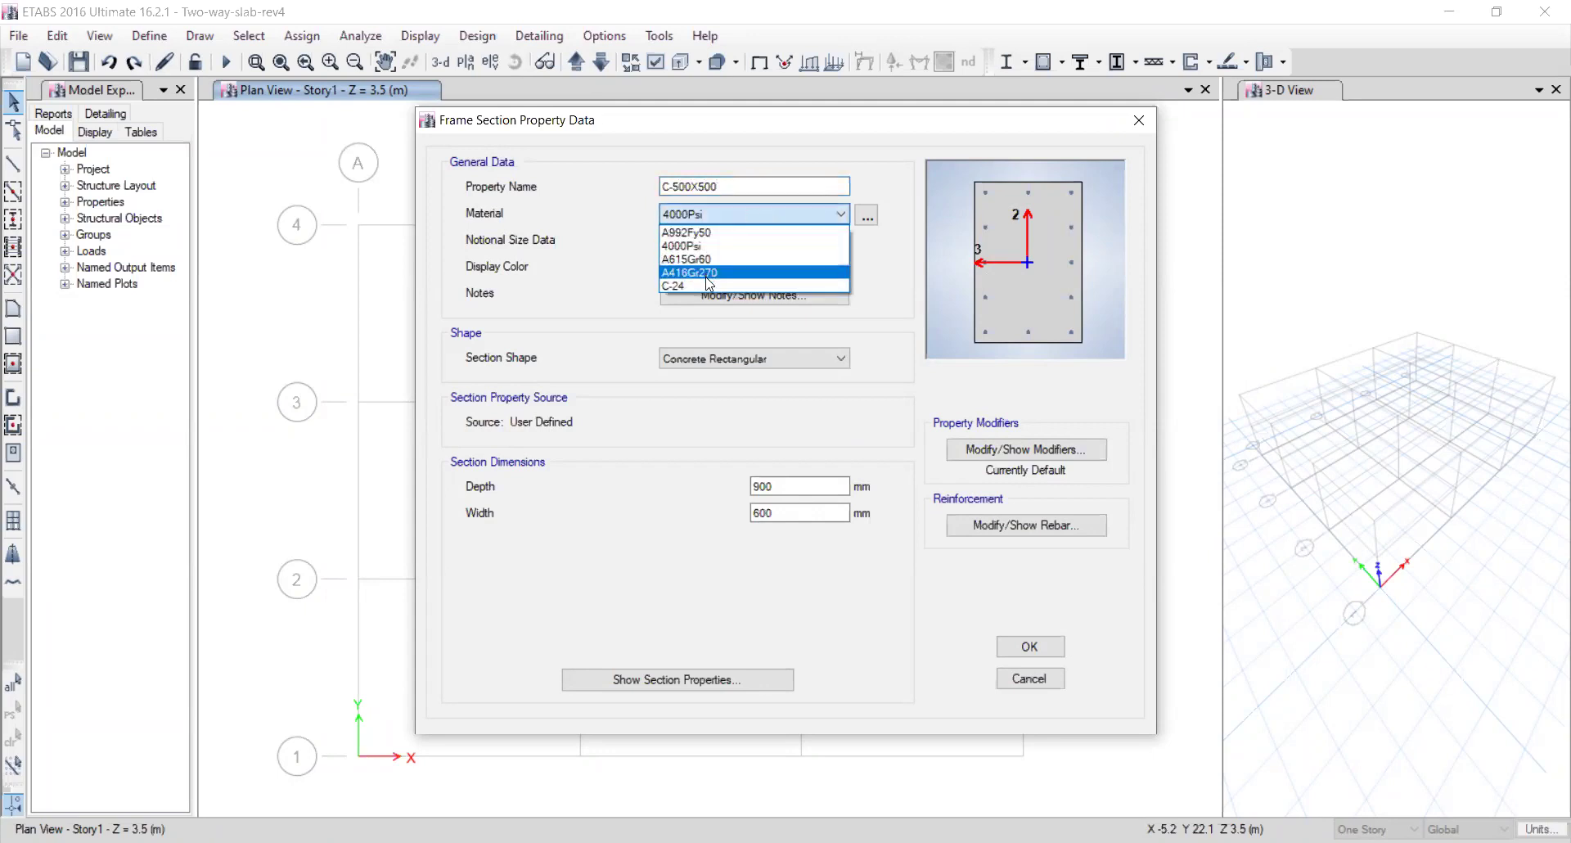
left_click(749, 272)
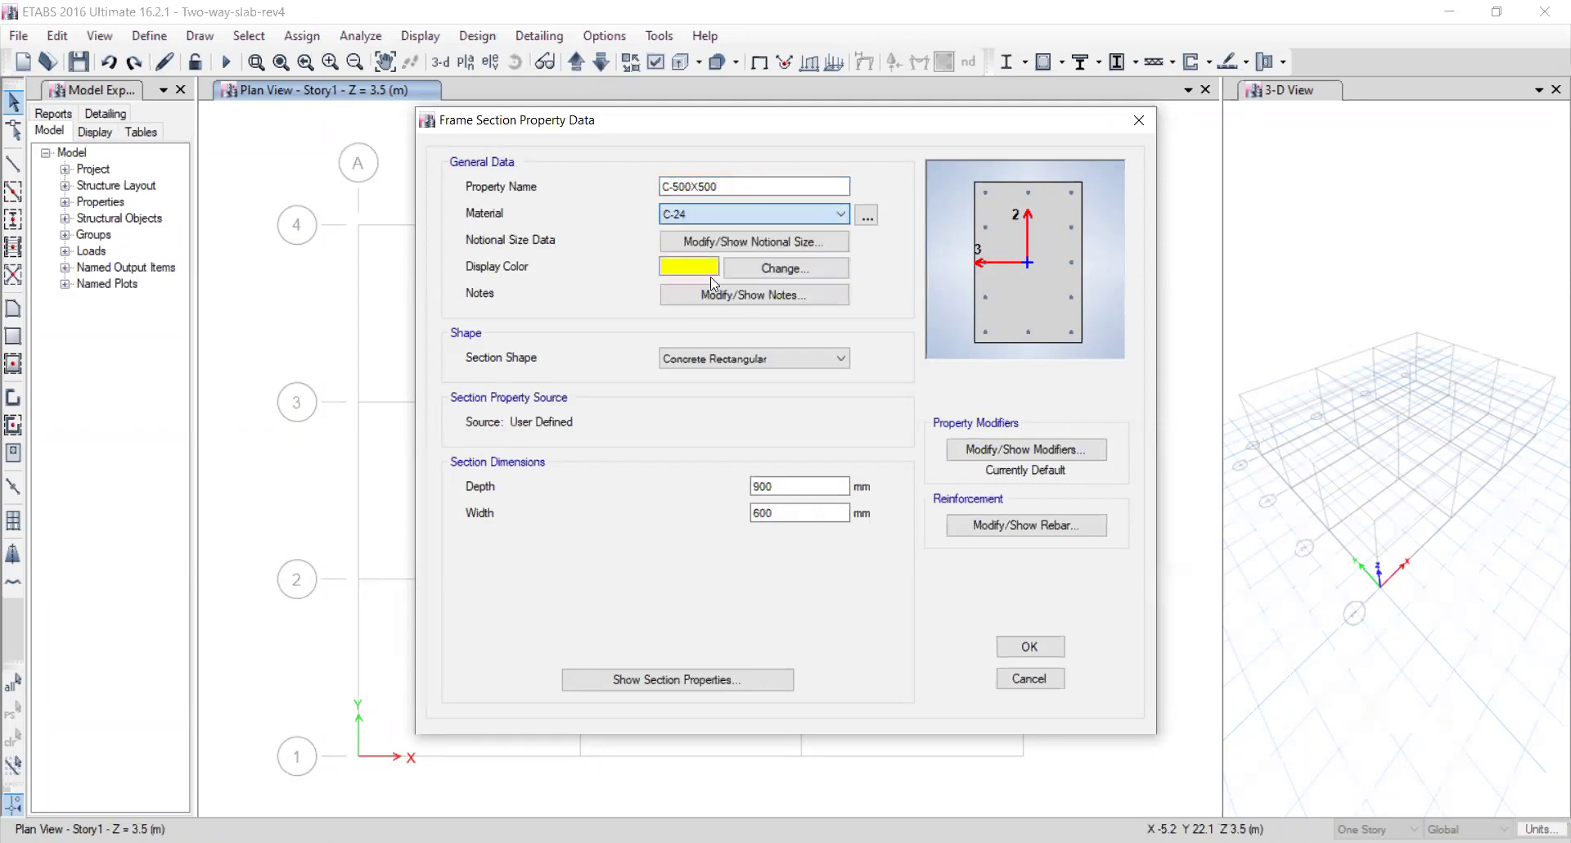
Set the C-500X500 section dimensions to a 500 mm depth and a 500 mm width.
double_click(799, 487)
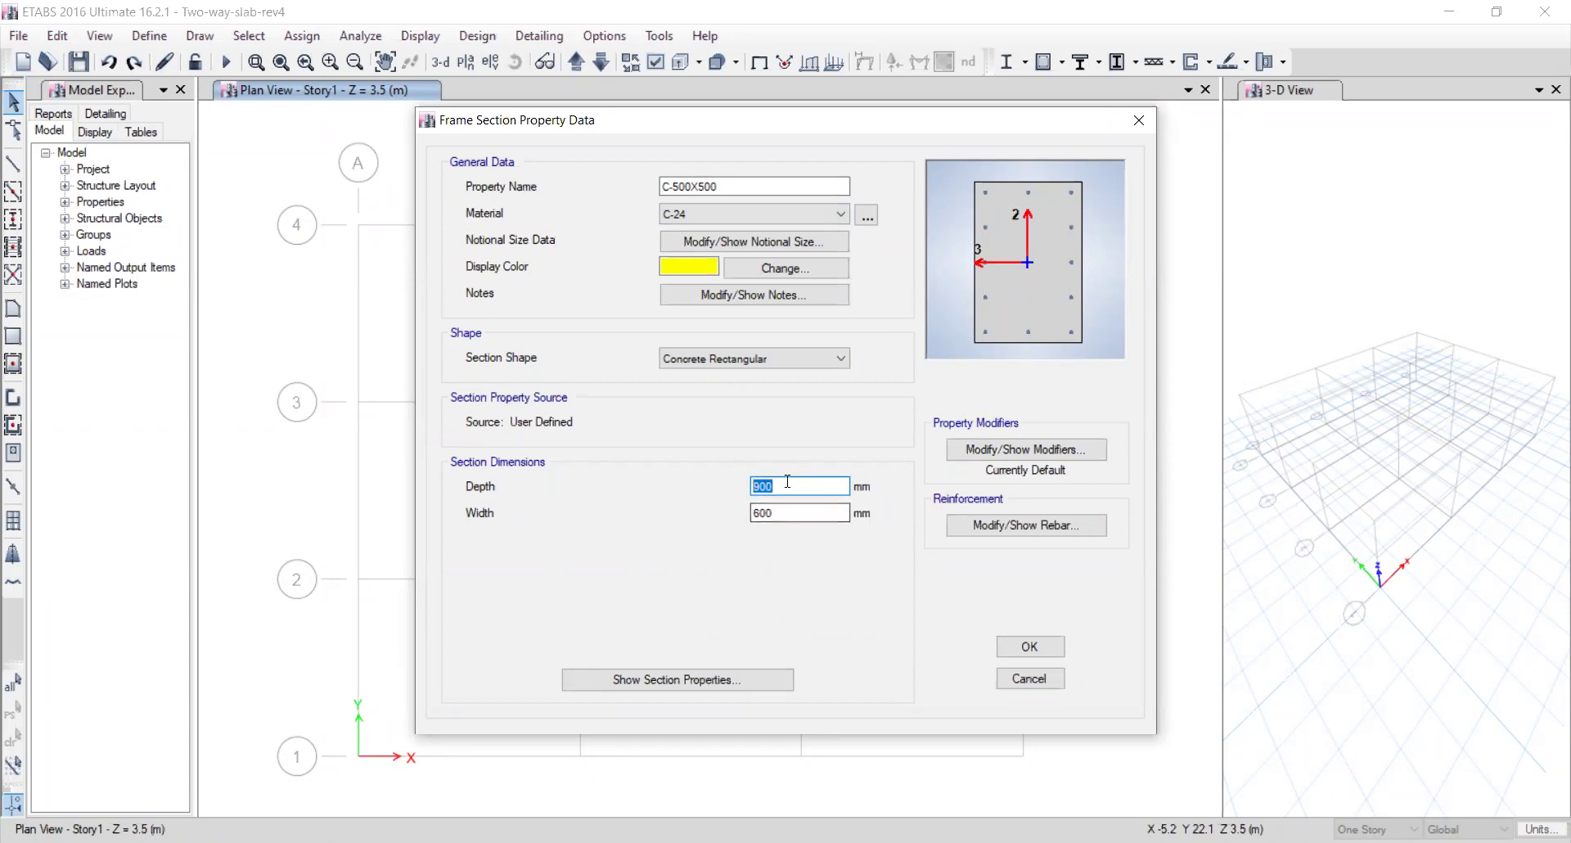
type("500")
double_click(818, 513)
type("500")
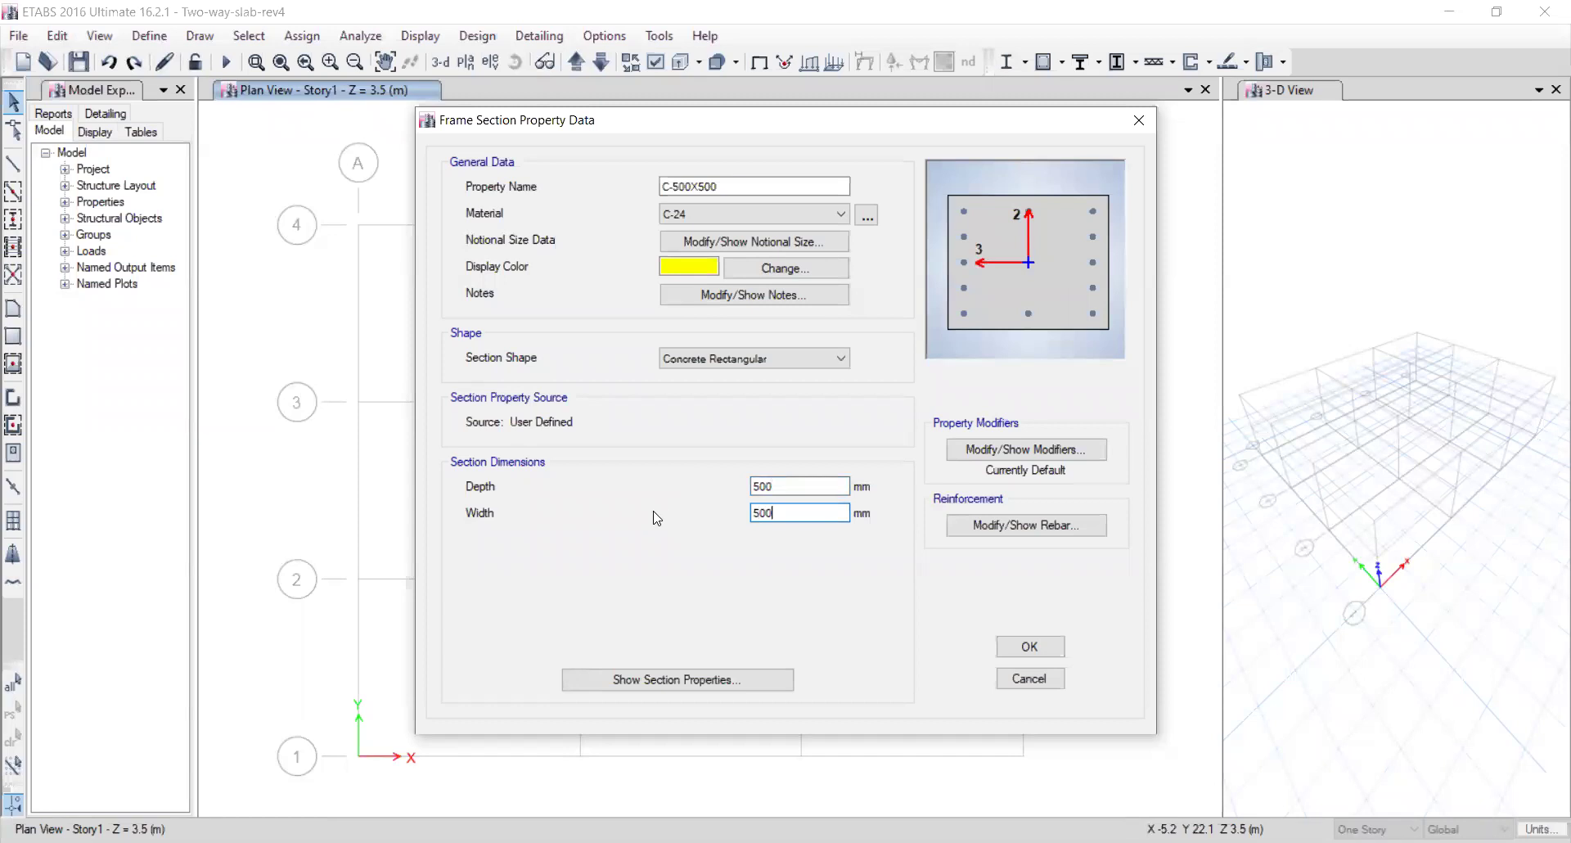
left_click(783, 487)
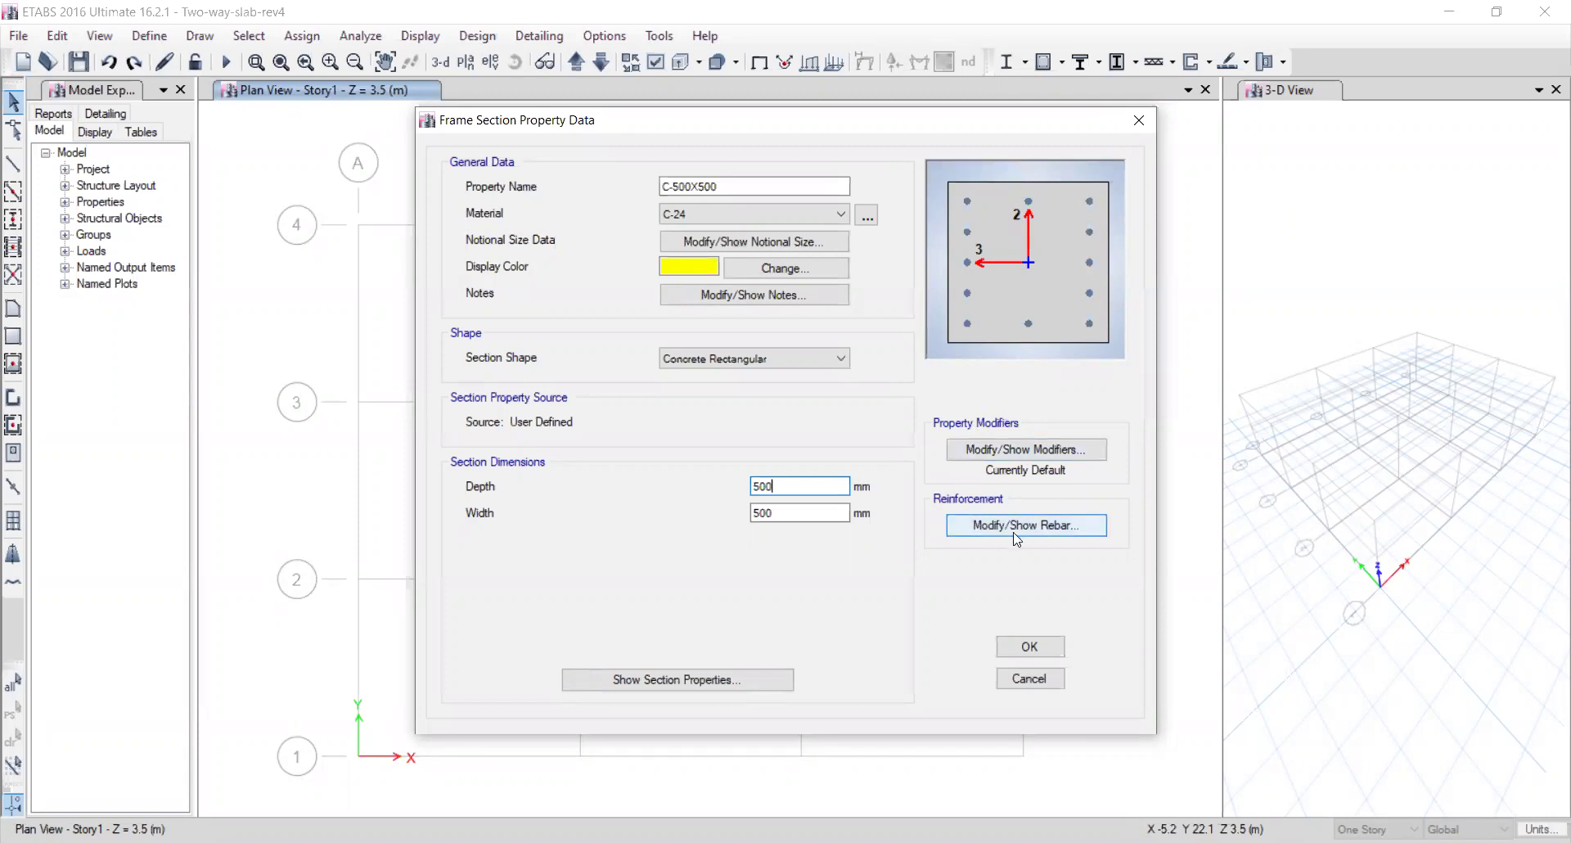
Set the C-500X500 stiffness modifiers for torsional constant and moments of inertia about the 2 and 3 axes to 0.7.
left_click(998, 456)
double_click(860, 359)
type("0.7")
double_click(860, 385)
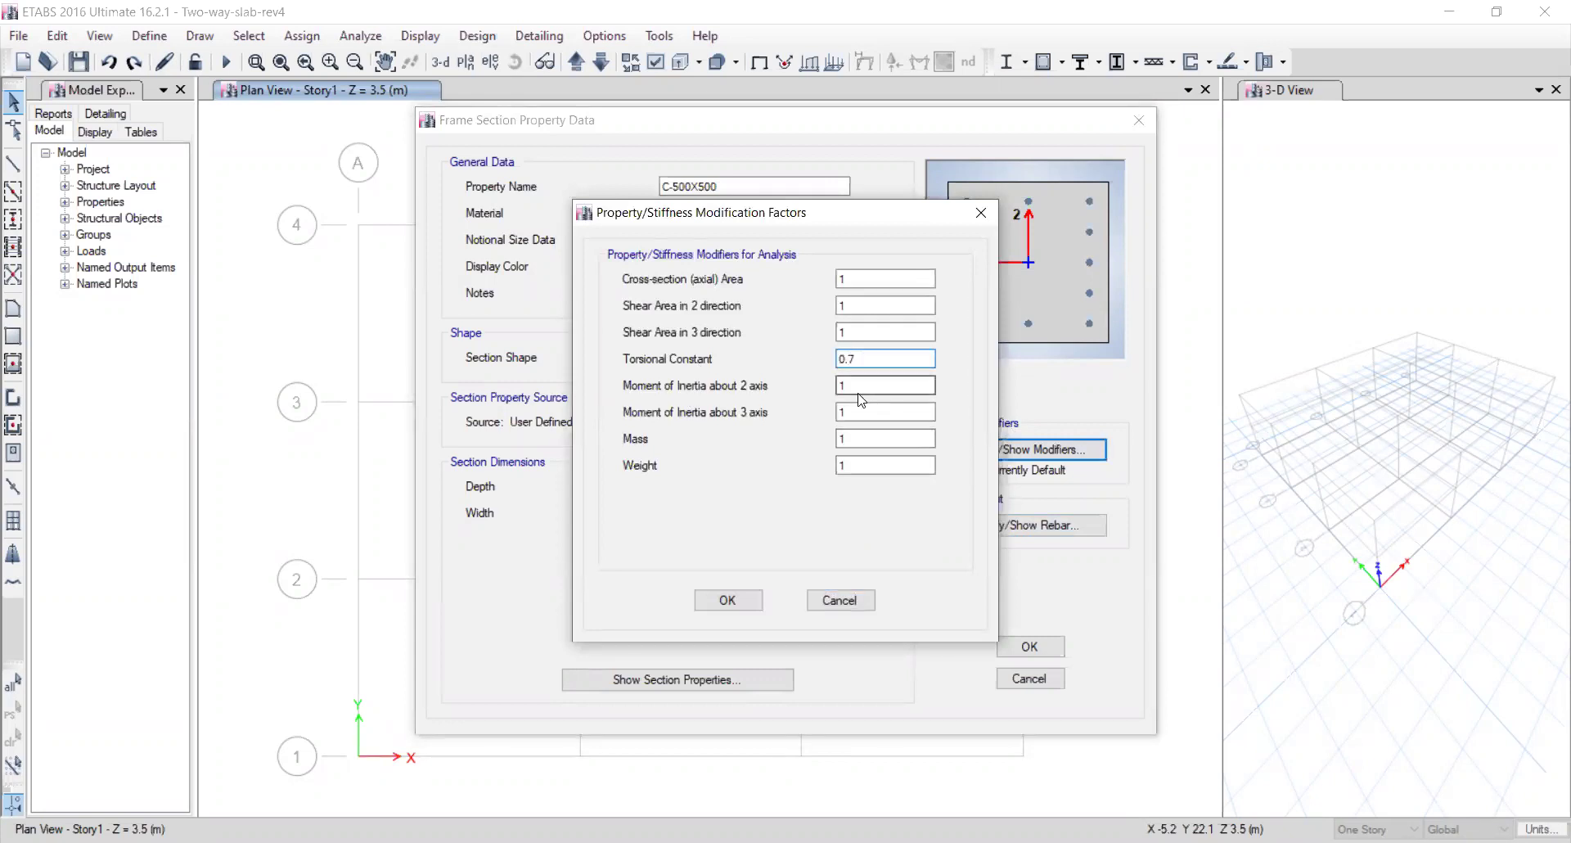
type("0.7")
double_click(865, 413)
type("0.")
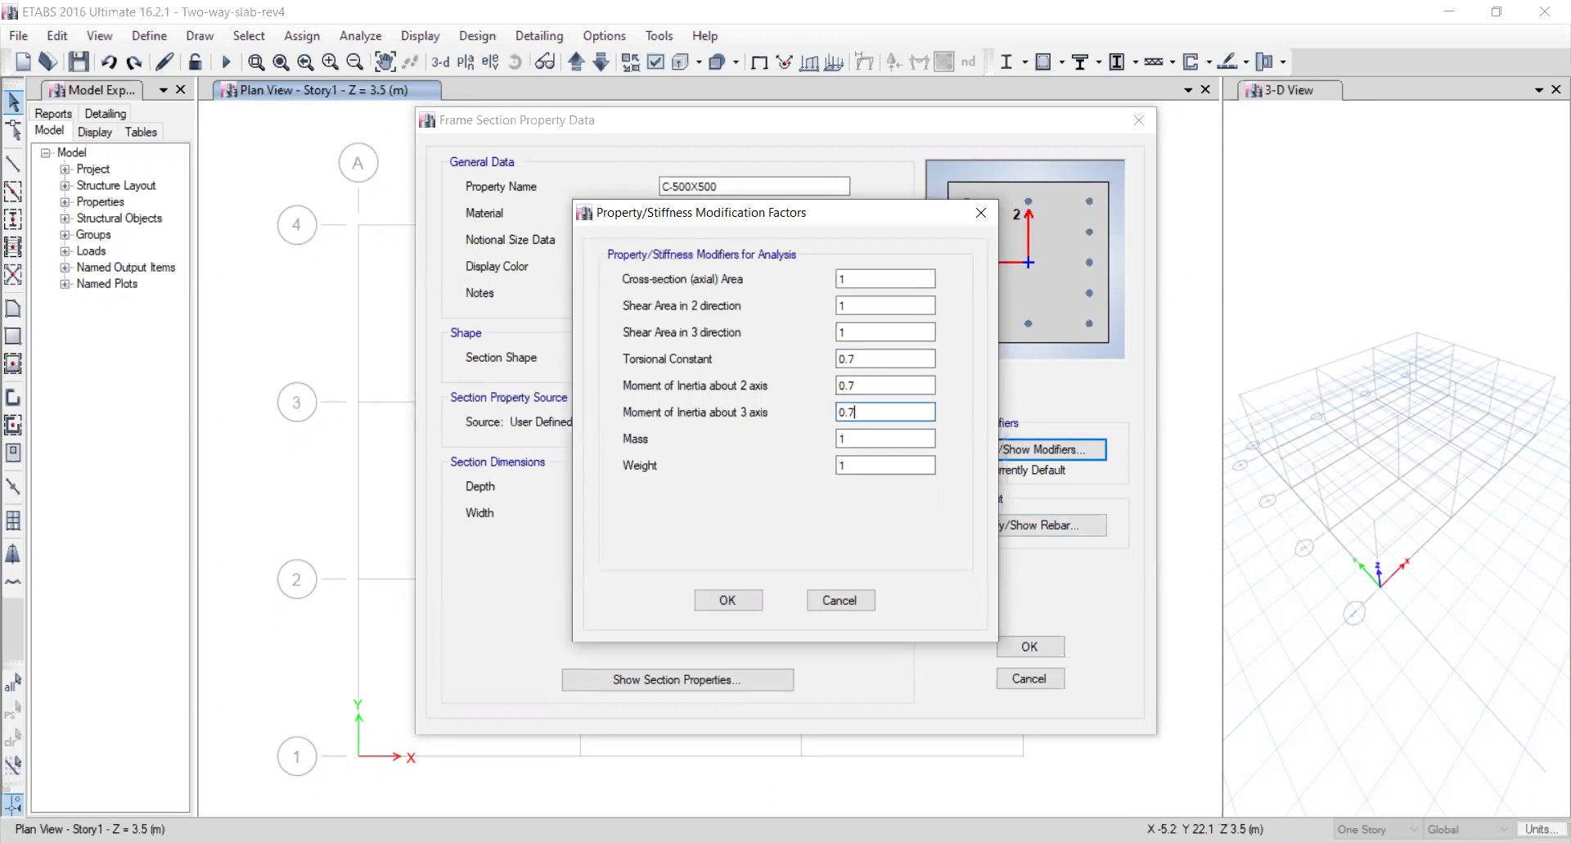
left_click(851, 391)
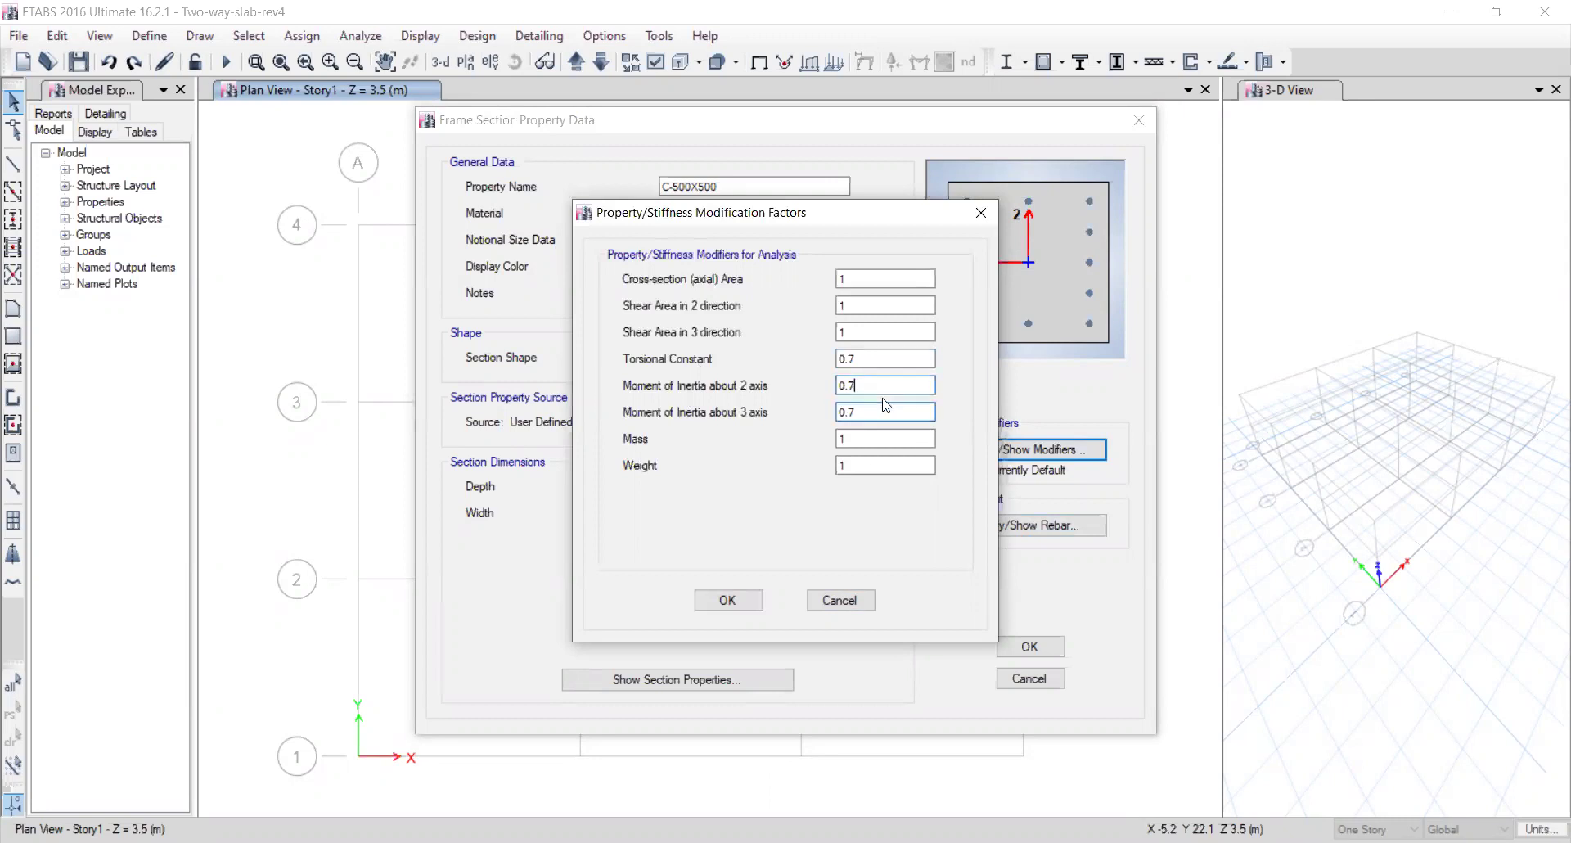
left_click(727, 601)
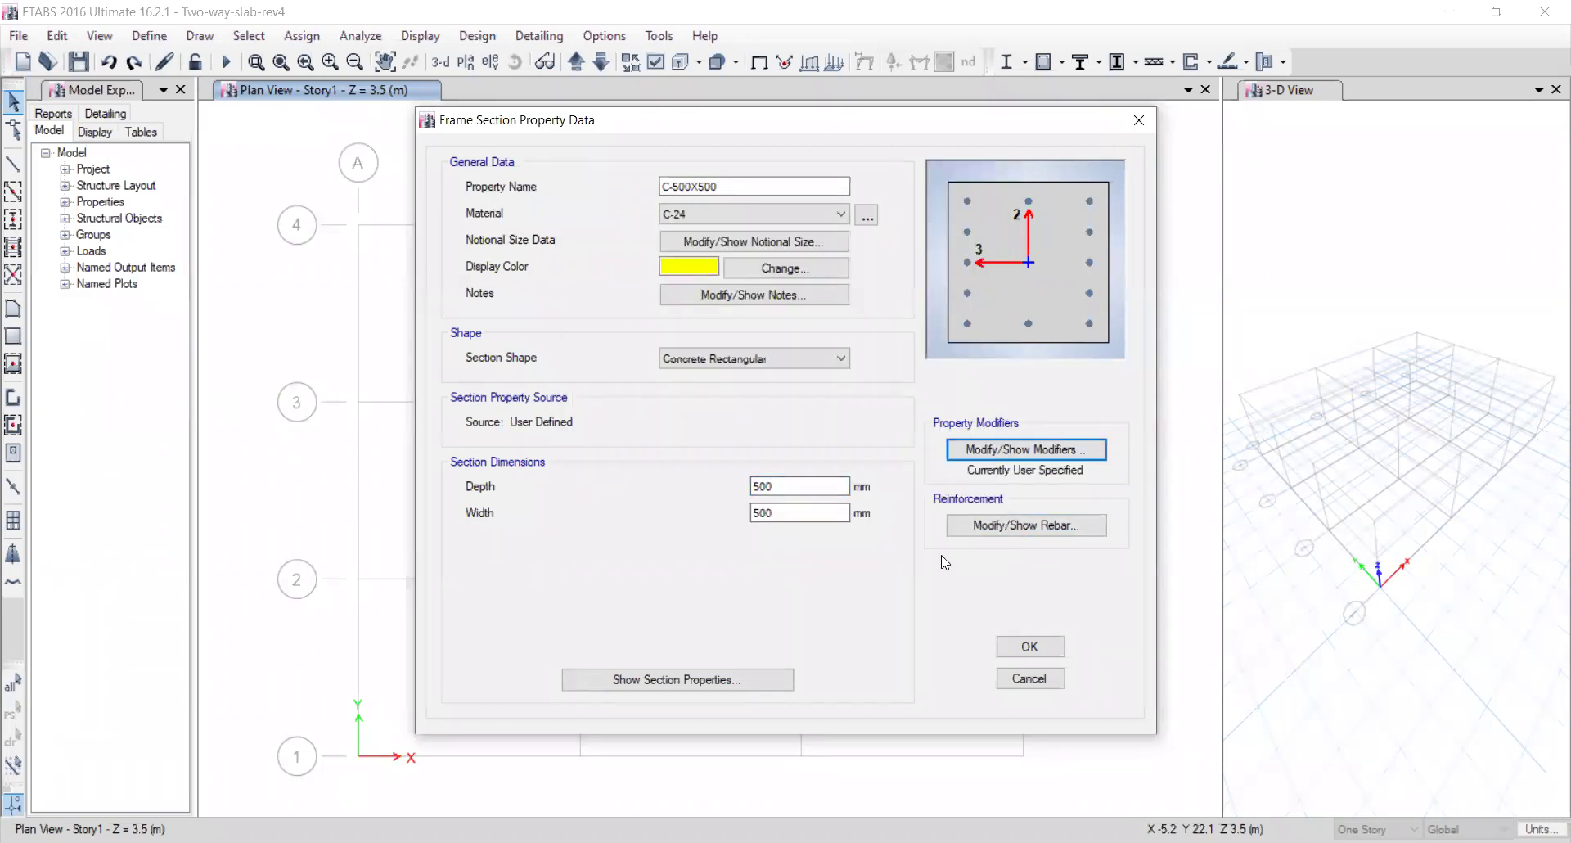
Set the number of longitudinal bars along the 3-dir face of the C-500X500 column reinforcement to 5.
left_click(988, 528)
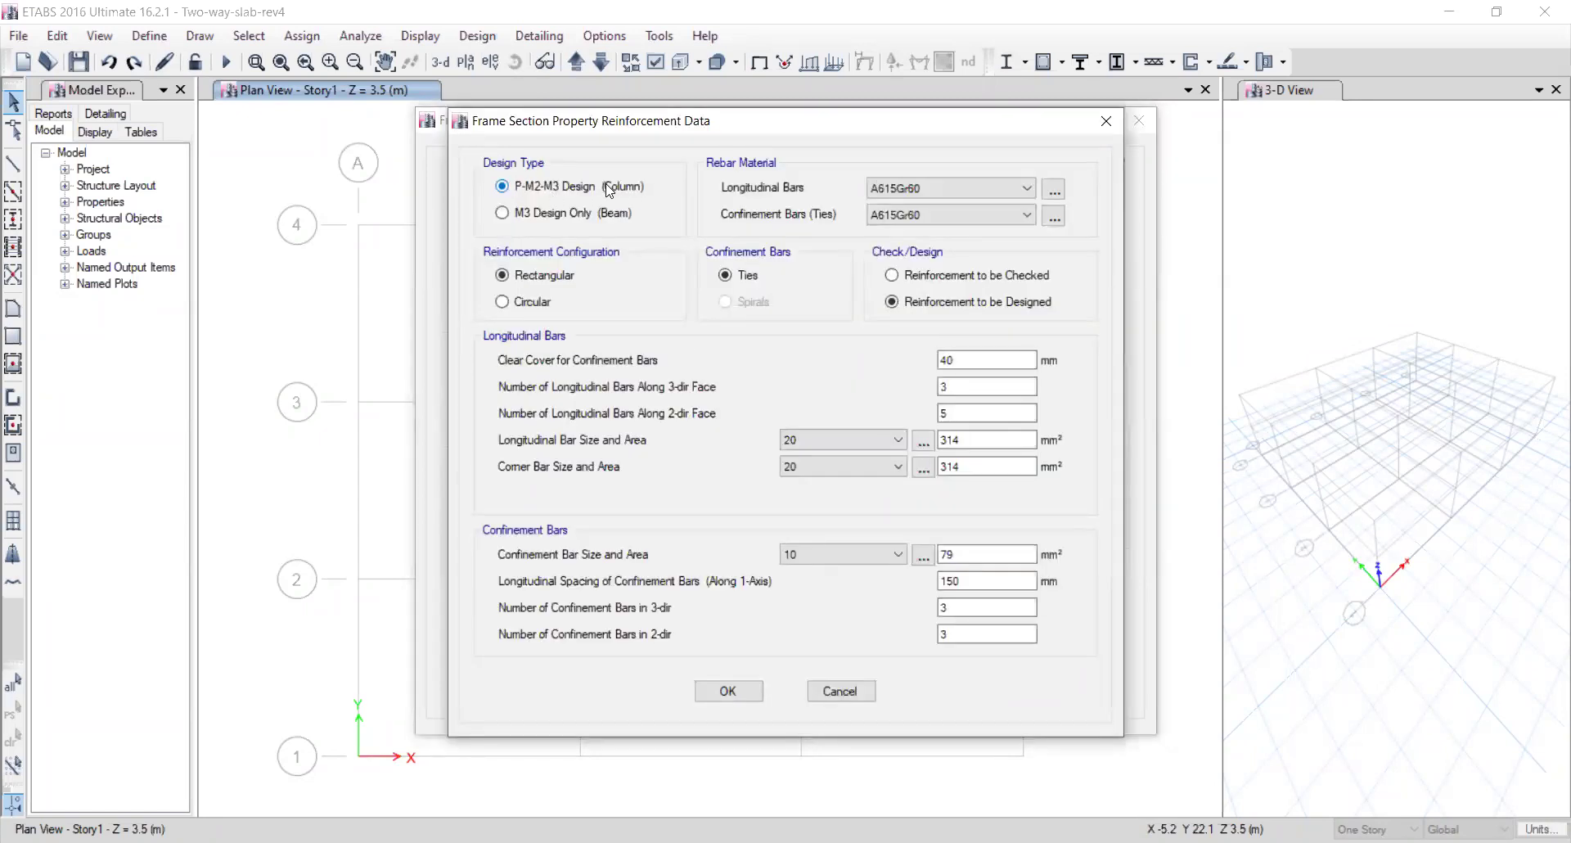
left_click(982, 360)
left_click_drag(915, 126, 597, 130)
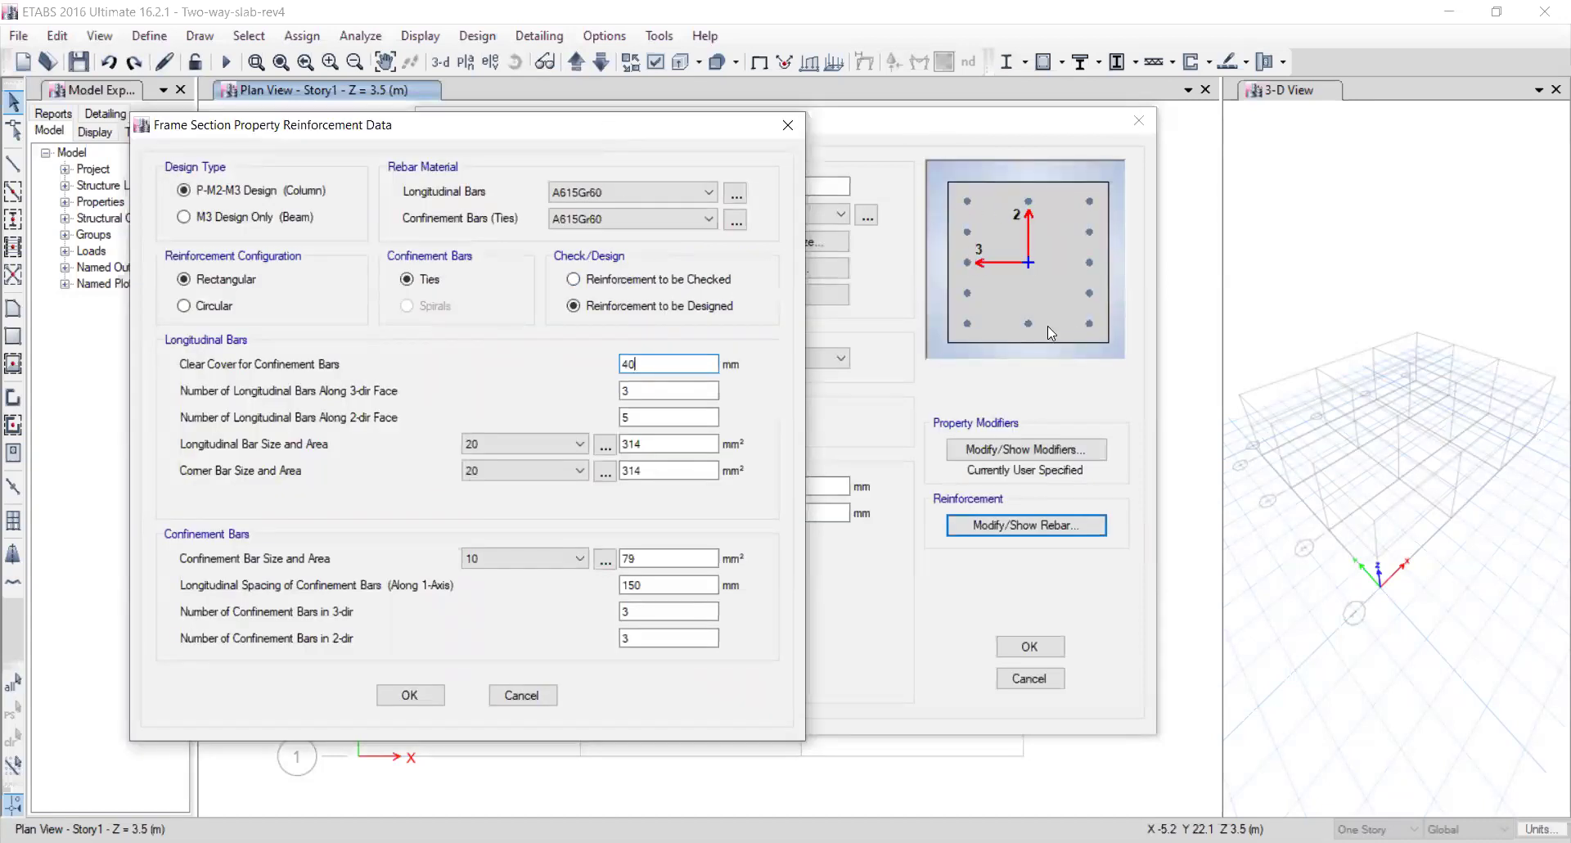
key("Tab")
type("5")
left_click(643, 417)
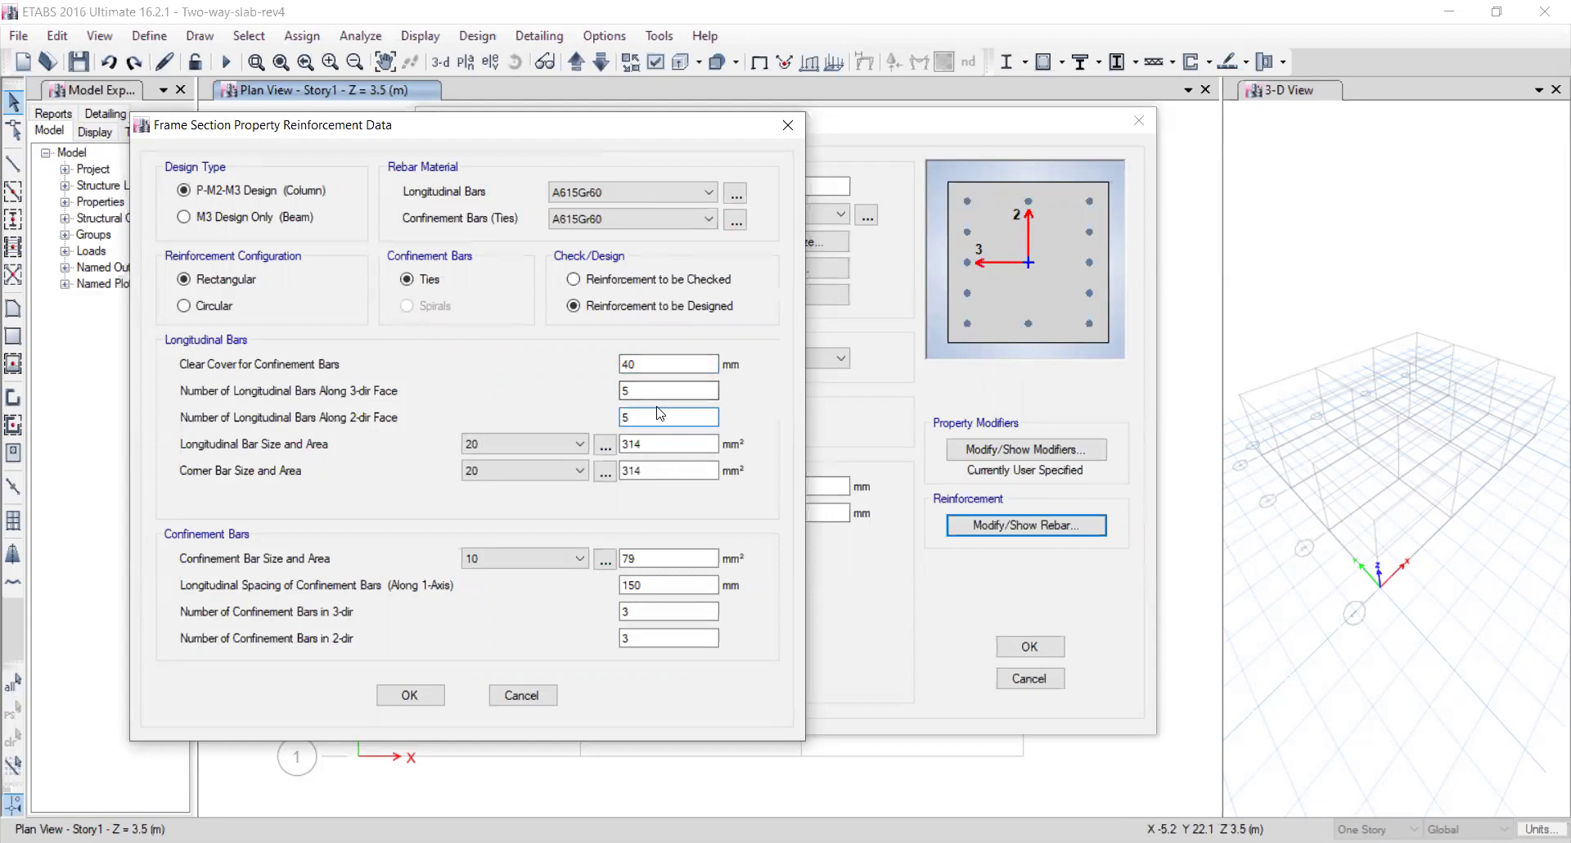
left_click(653, 393)
left_click(647, 444)
left_click(654, 415)
left_click(676, 391)
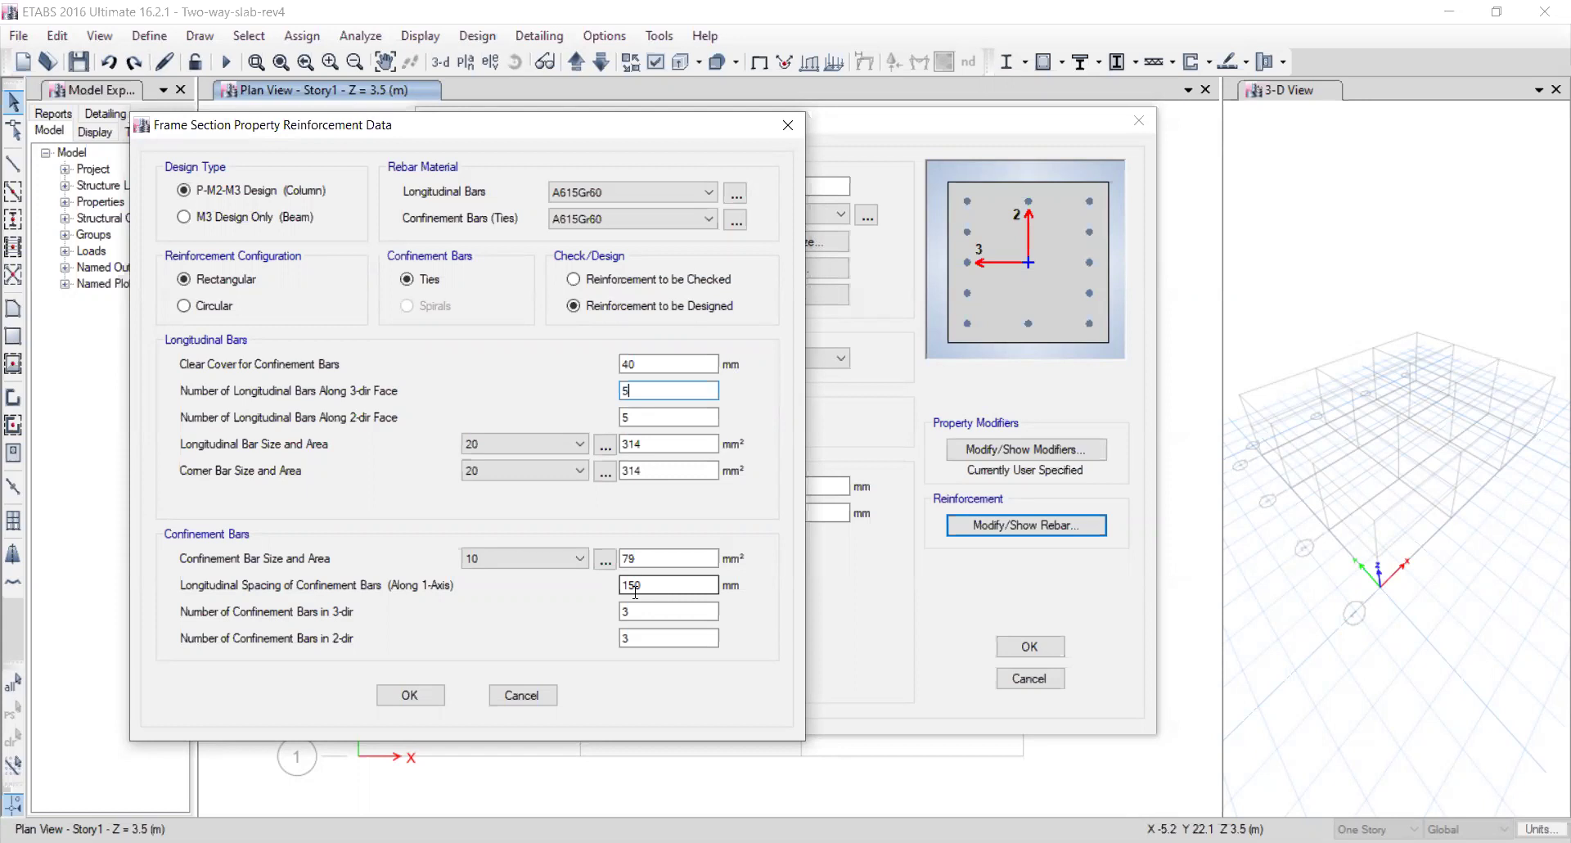
left_click(615, 415)
left_click(410, 695)
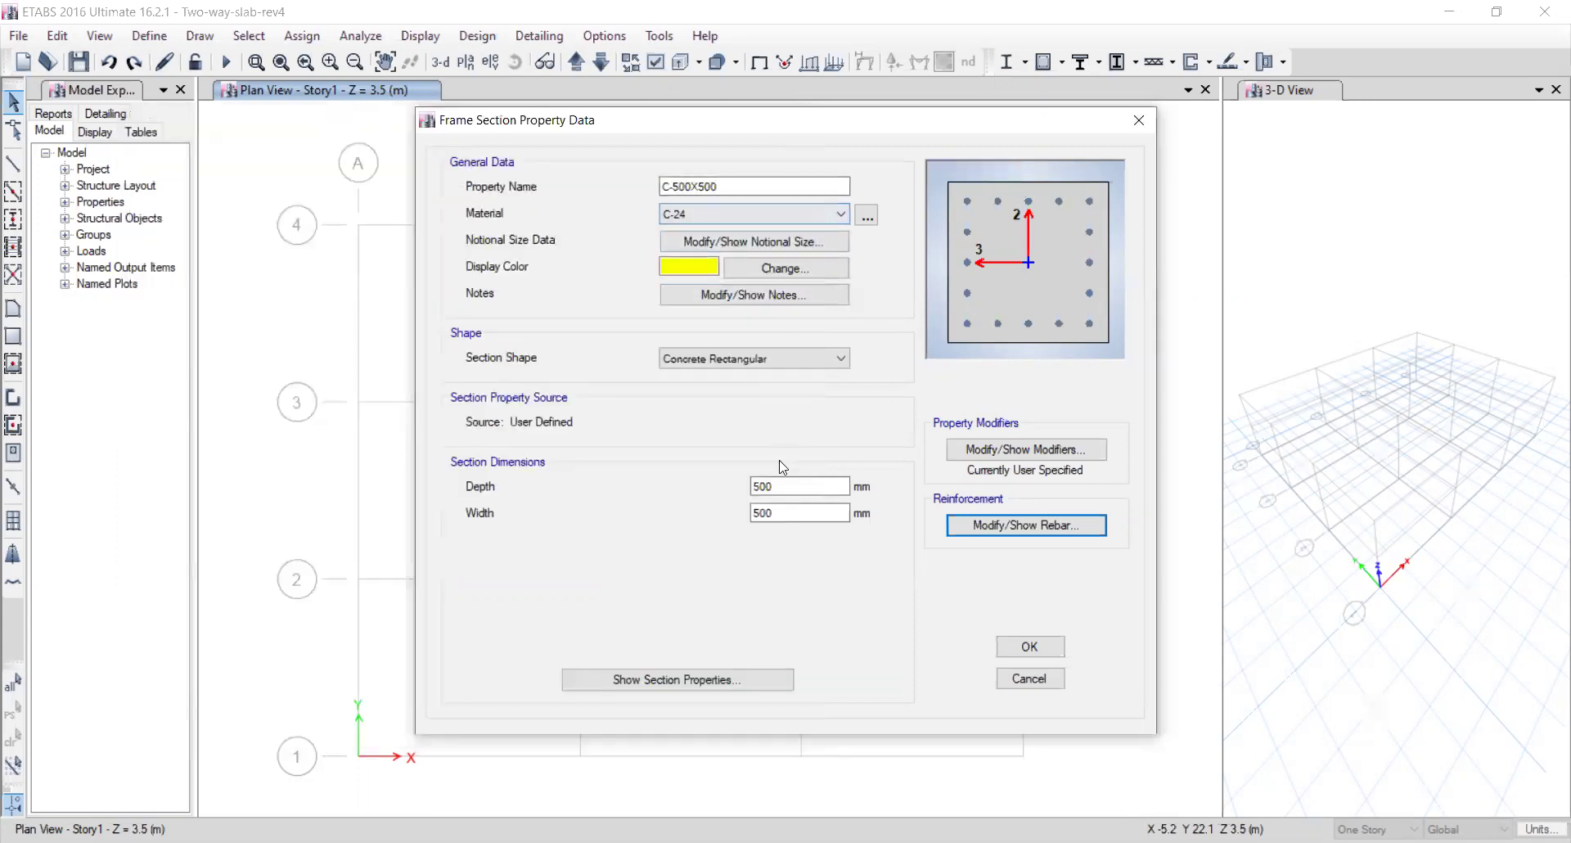
Examine the C-500X500 column's reinforcement data against its section preview, checking the longitudinal bar counts, sizes and areas.
left_click(789, 513)
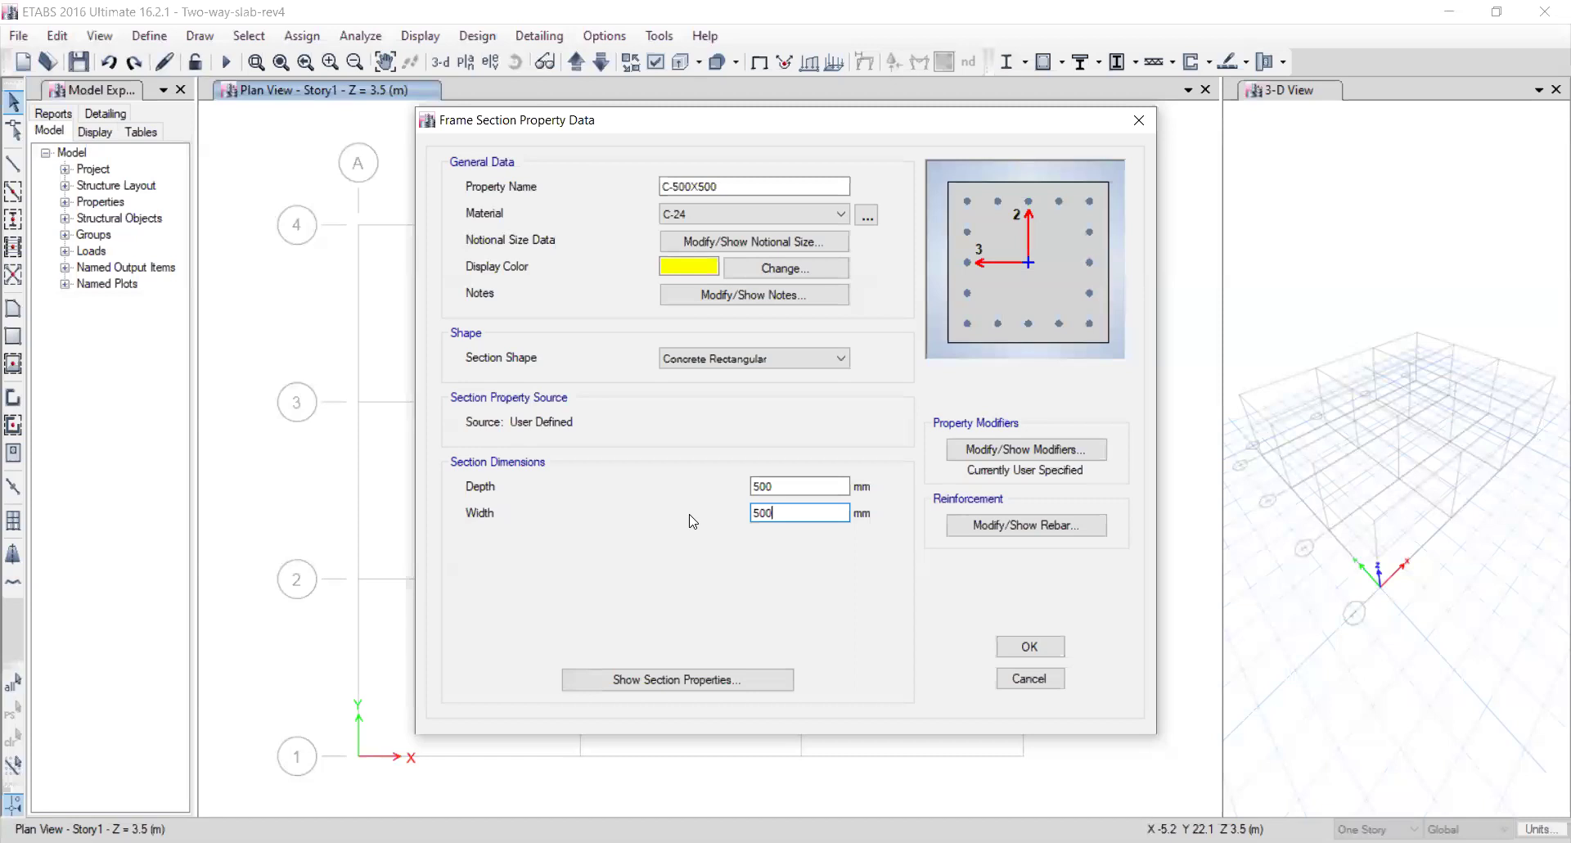
left_click(970, 530)
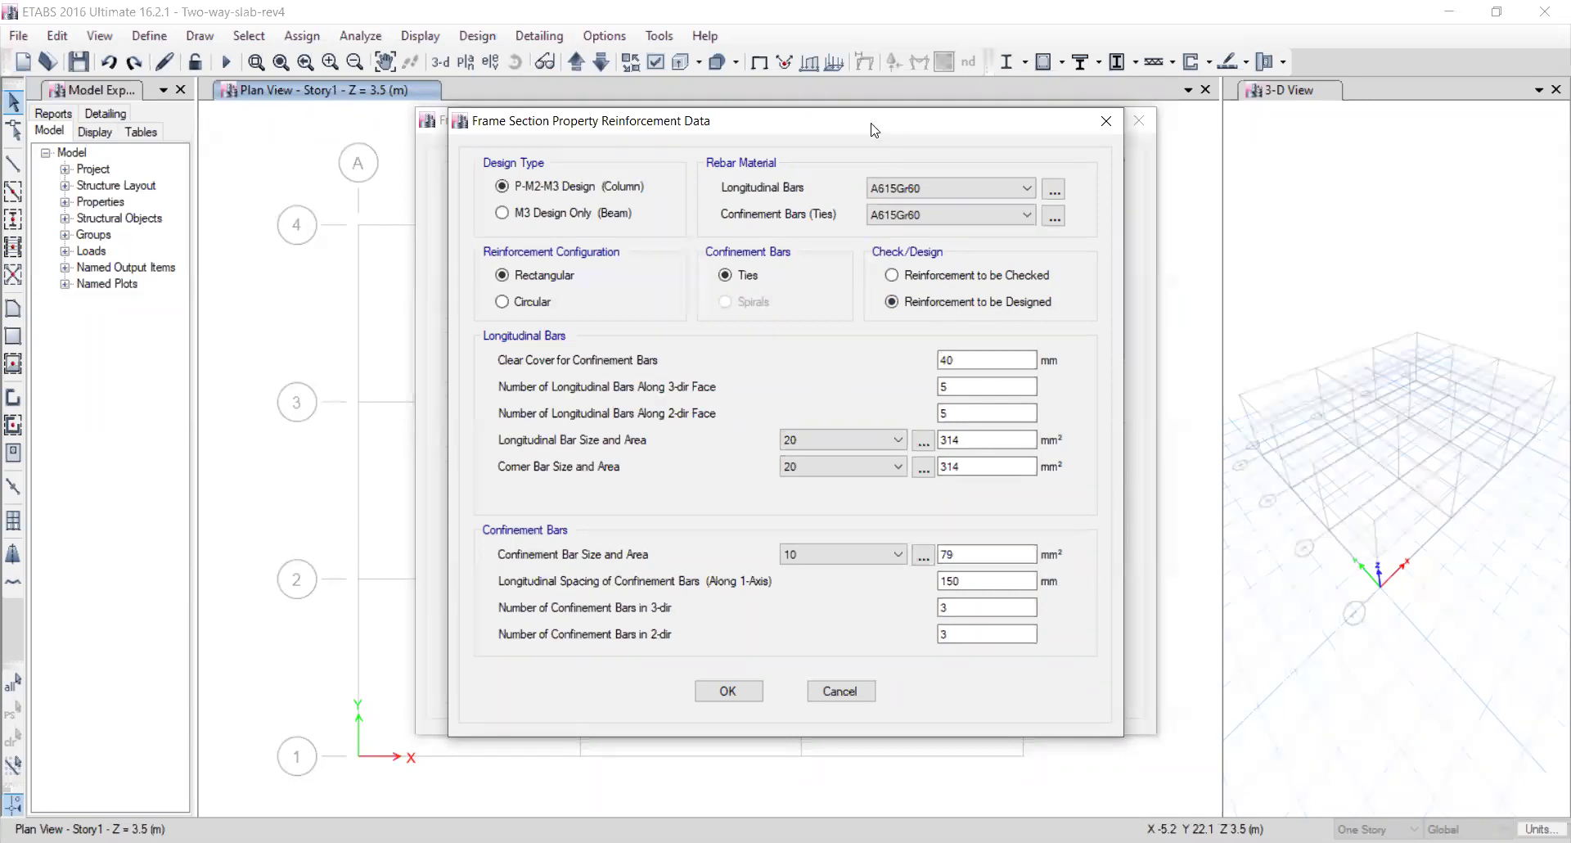
left_click_drag(879, 131, 678, 131)
left_click(769, 406)
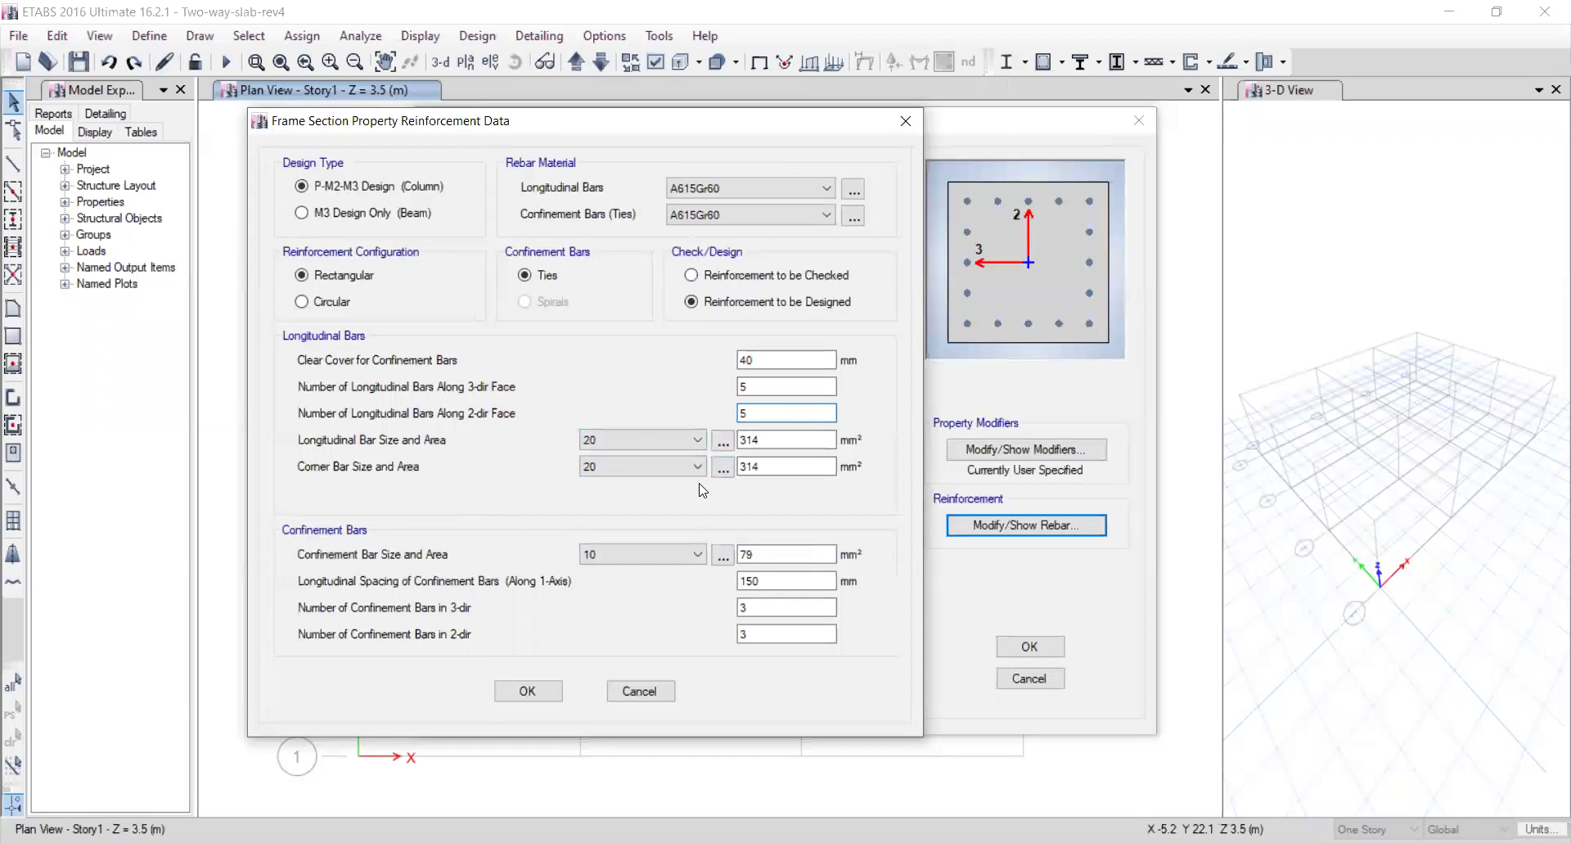
left_click(780, 463)
left_click(782, 438)
left_click(762, 386)
left_click(766, 414)
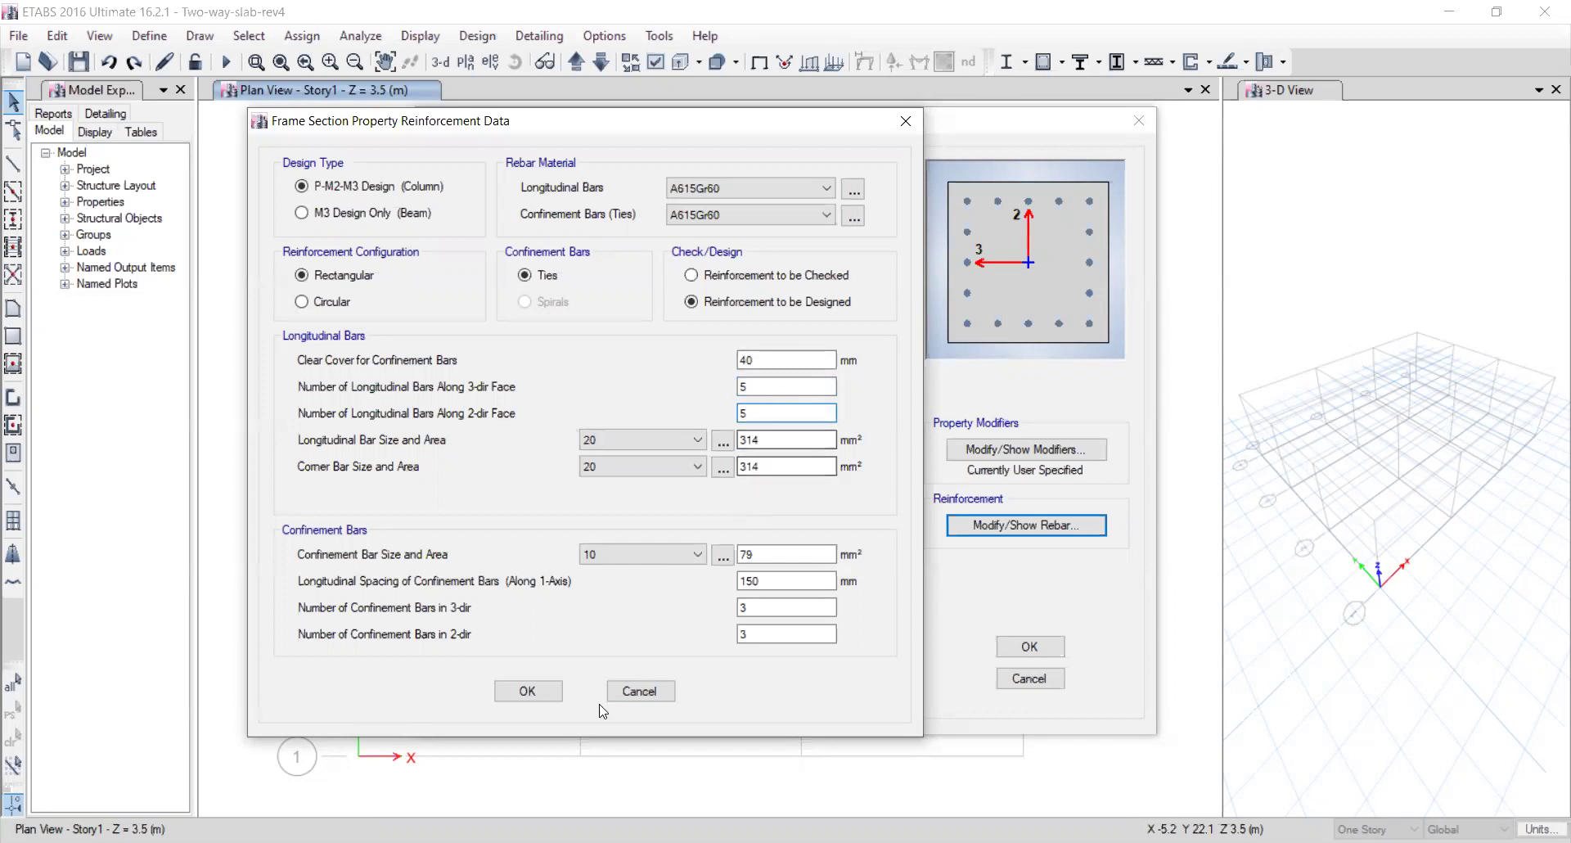
left_click(530, 691)
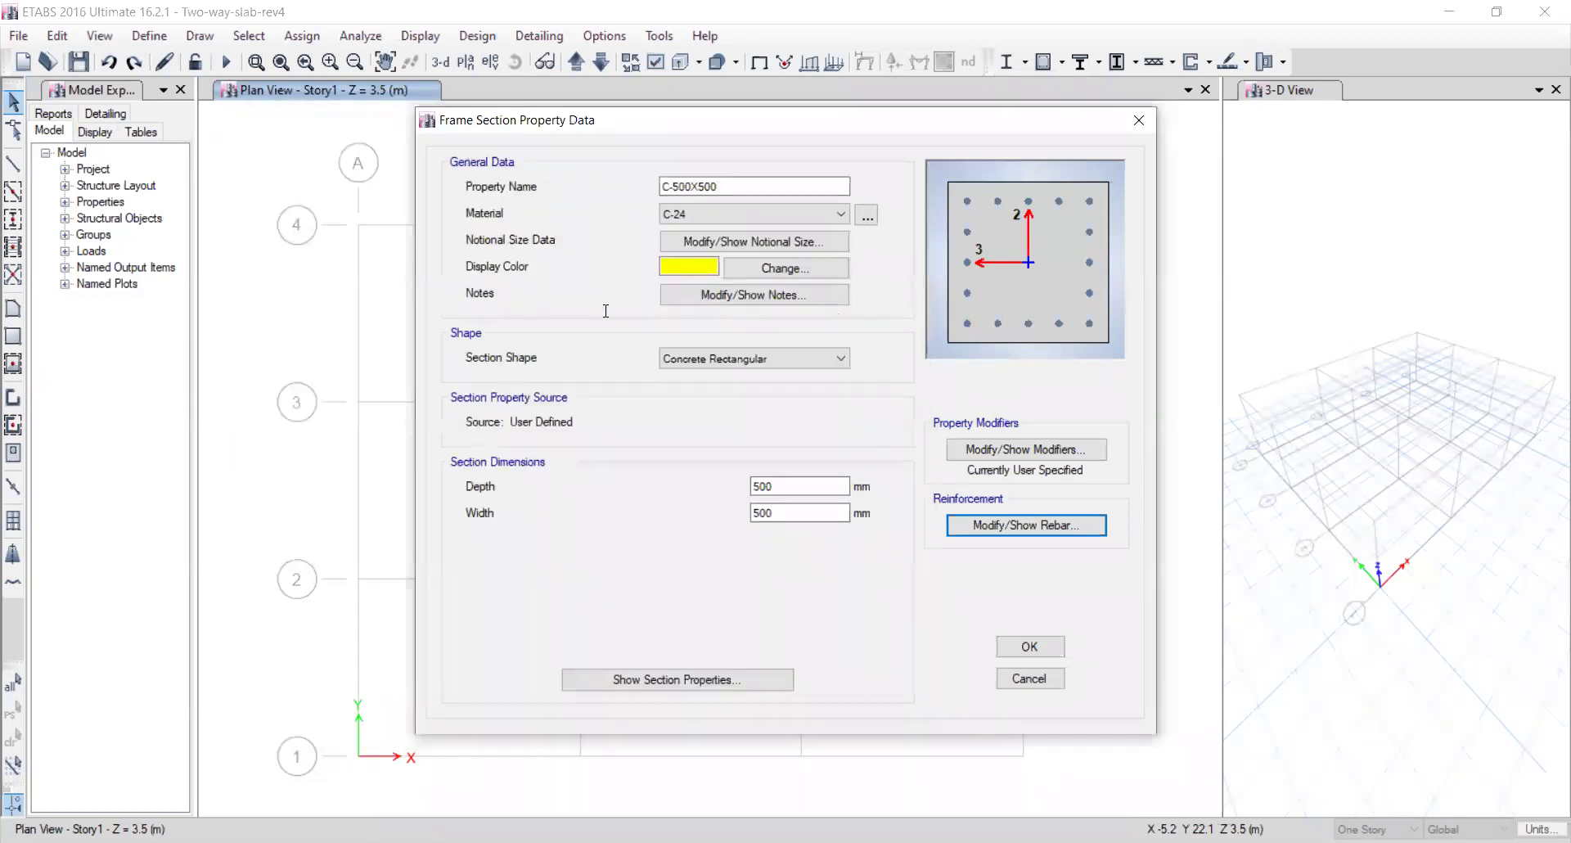
Accept the C-500X500 section, close the frame properties and save the model.
left_click(1029, 647)
left_click(861, 626)
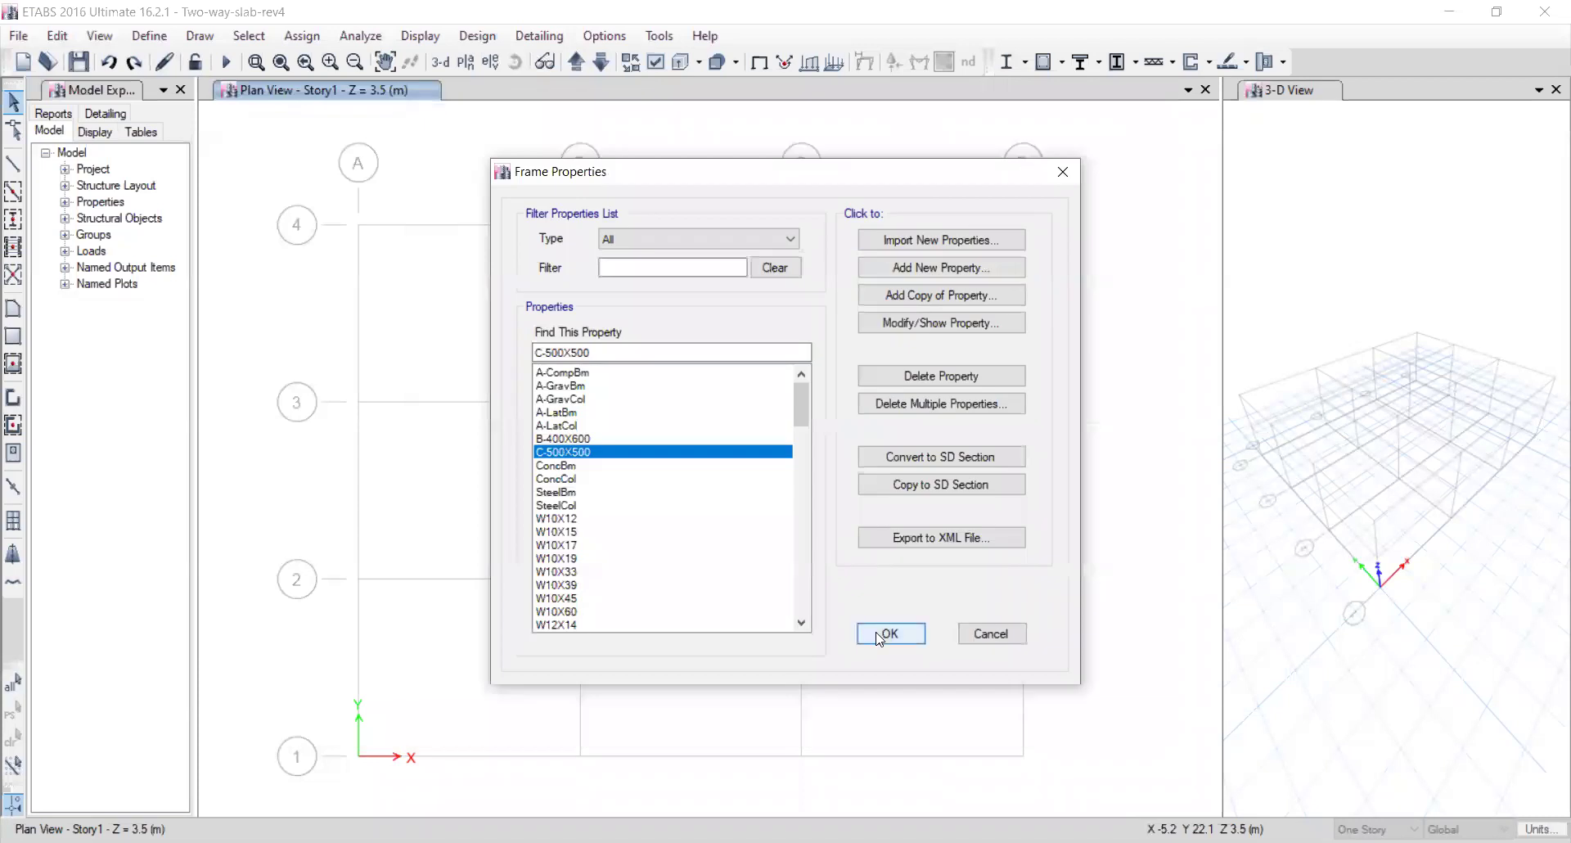
left_click(78, 62)
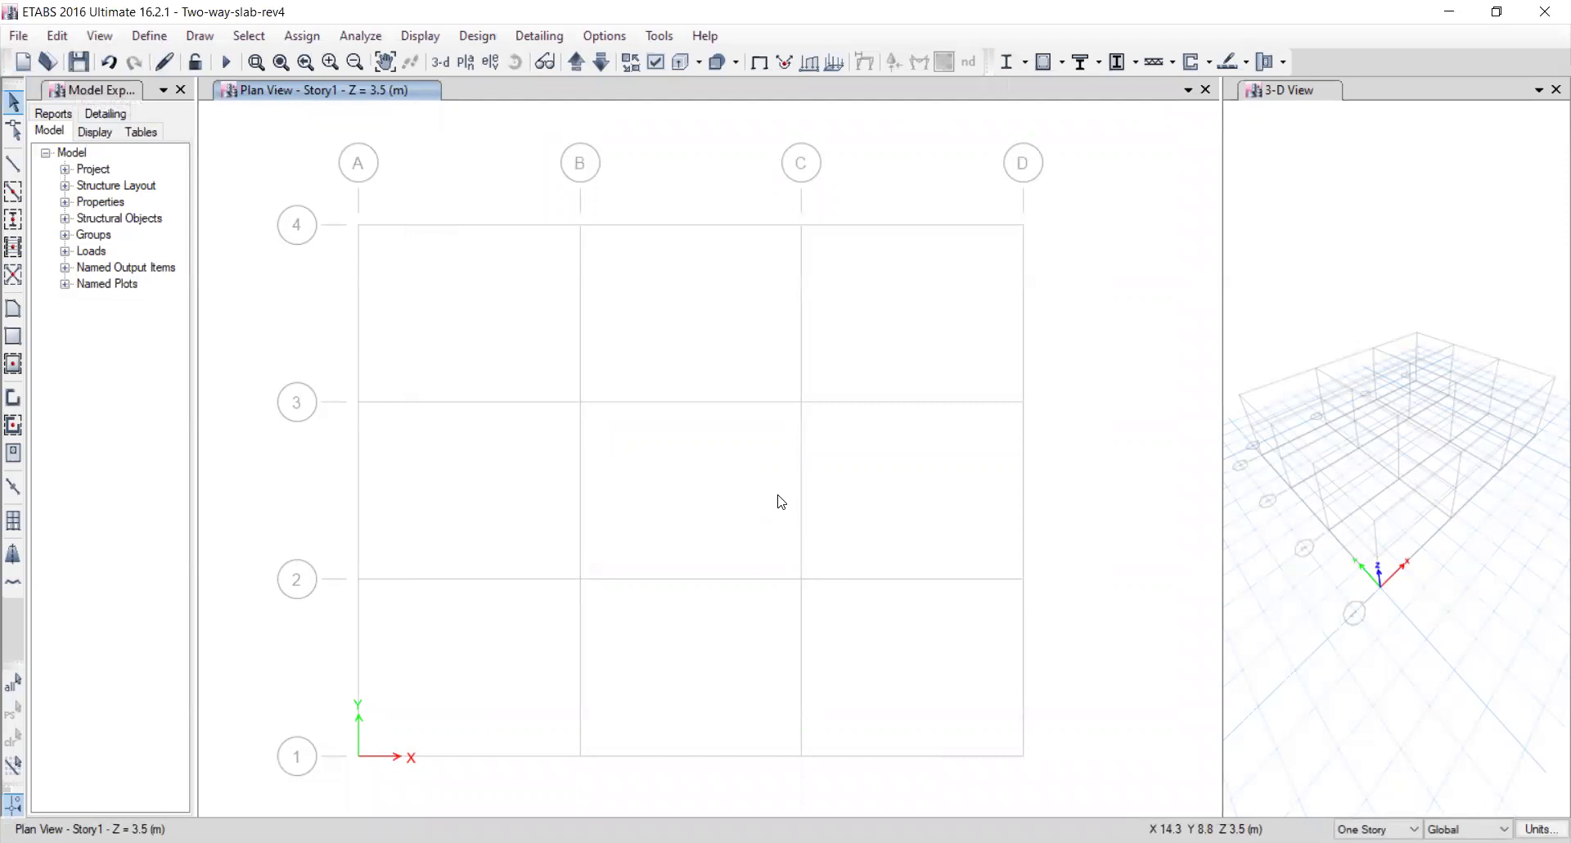
Open the slab section properties and select Slab1 as the base section.
left_click(149, 36)
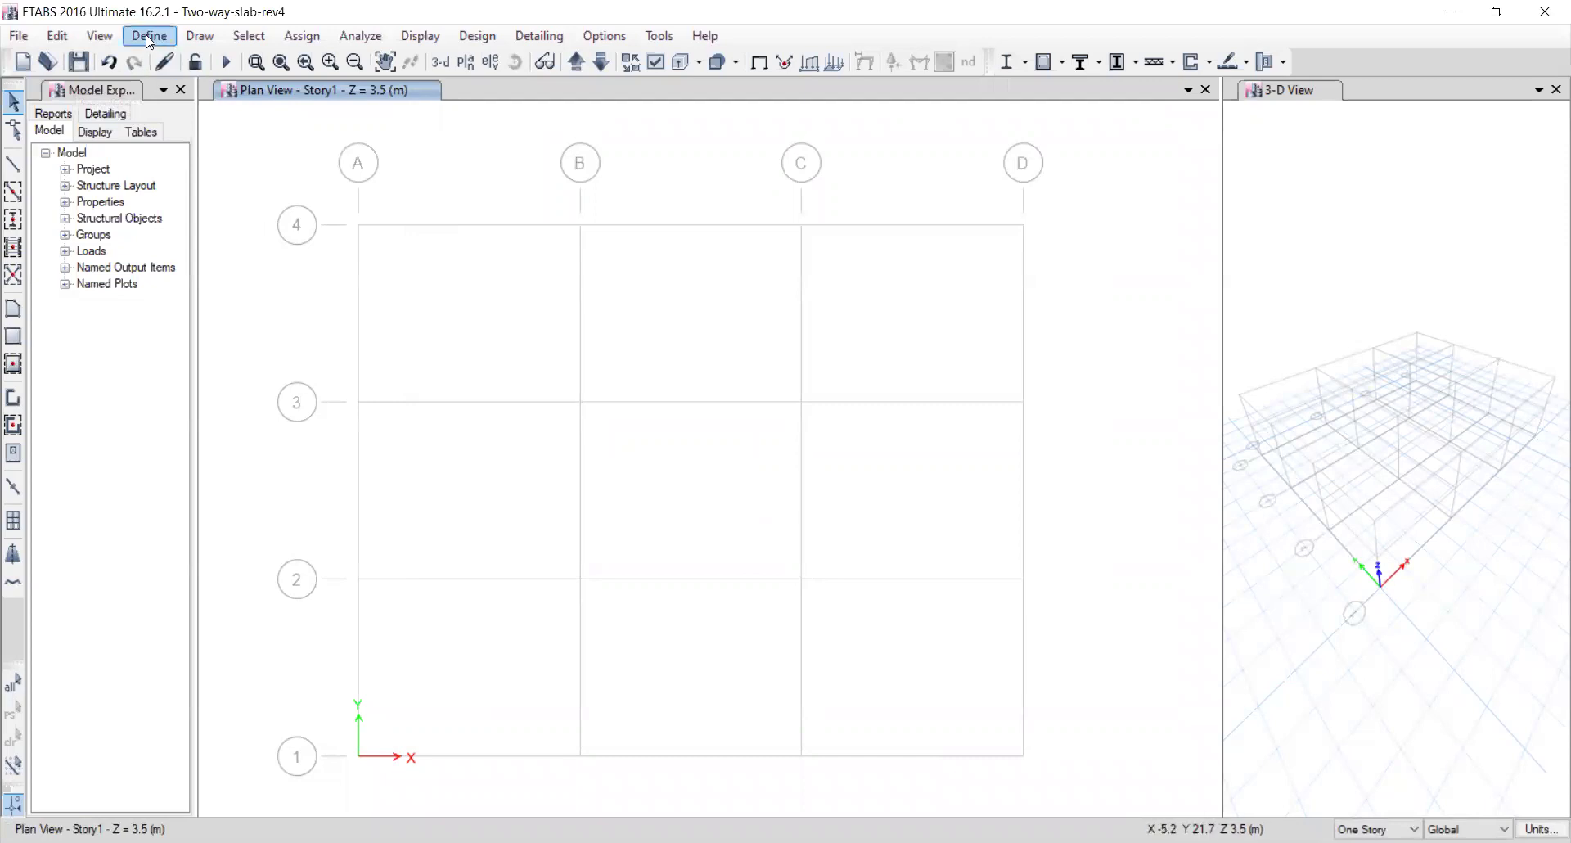
mouse_move(288, 95)
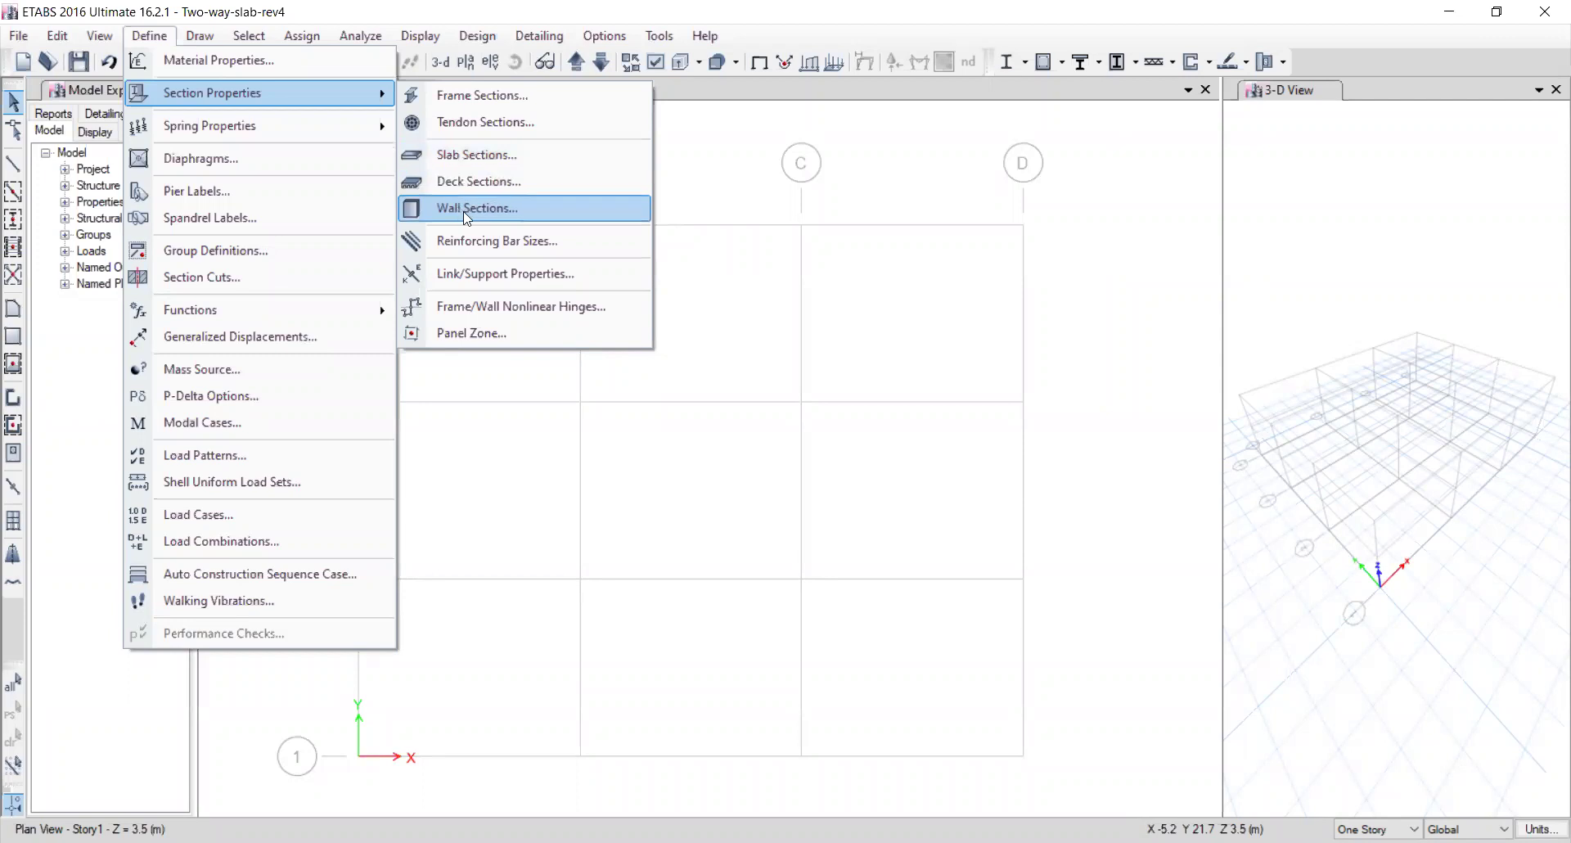
left_click(486, 162)
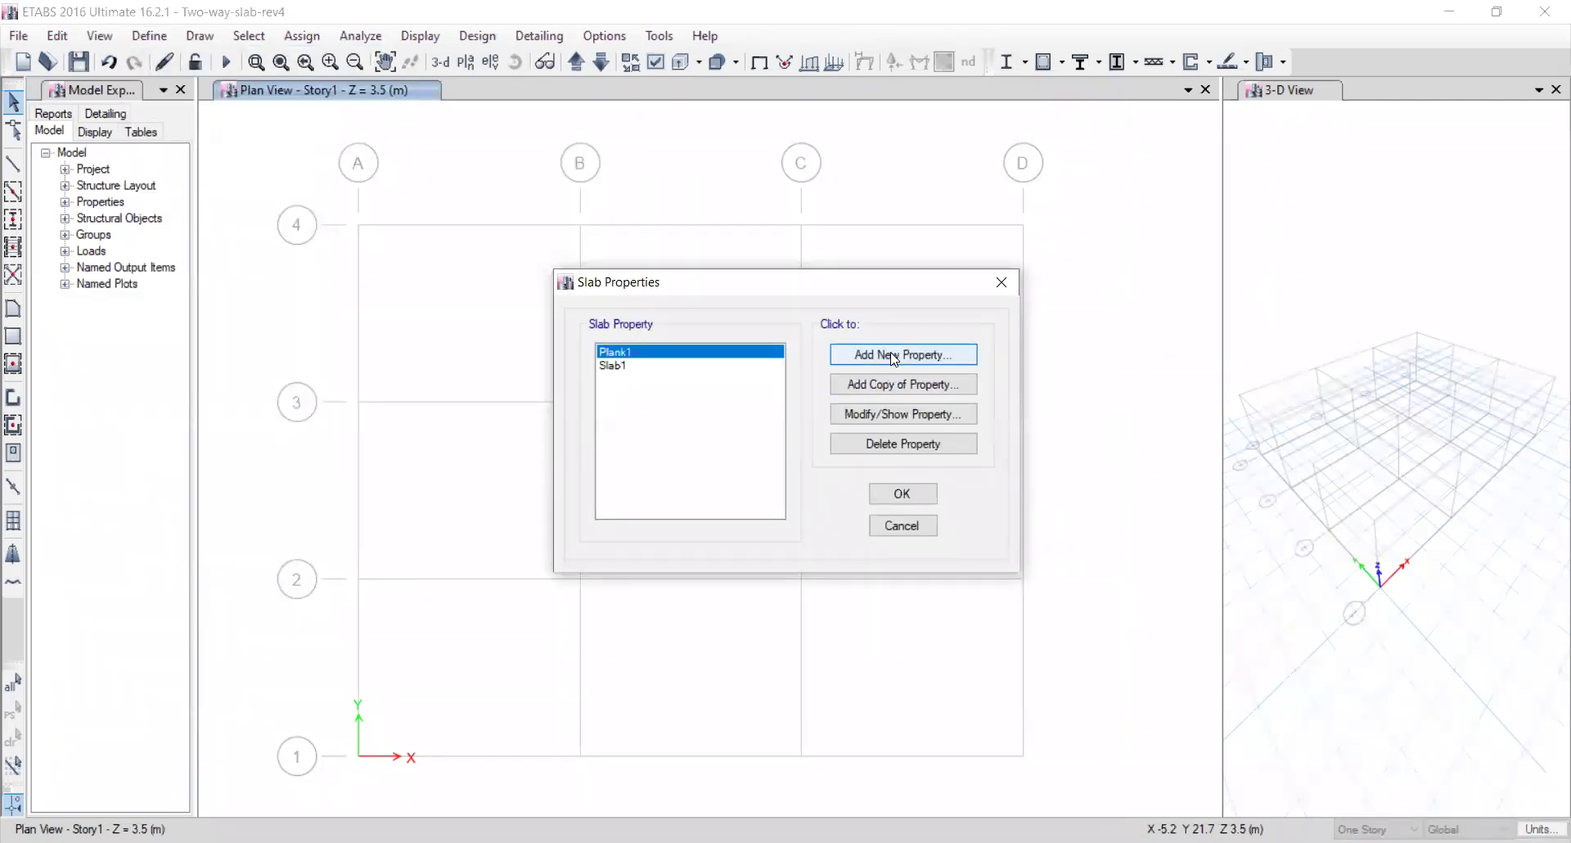
left_click(609, 367)
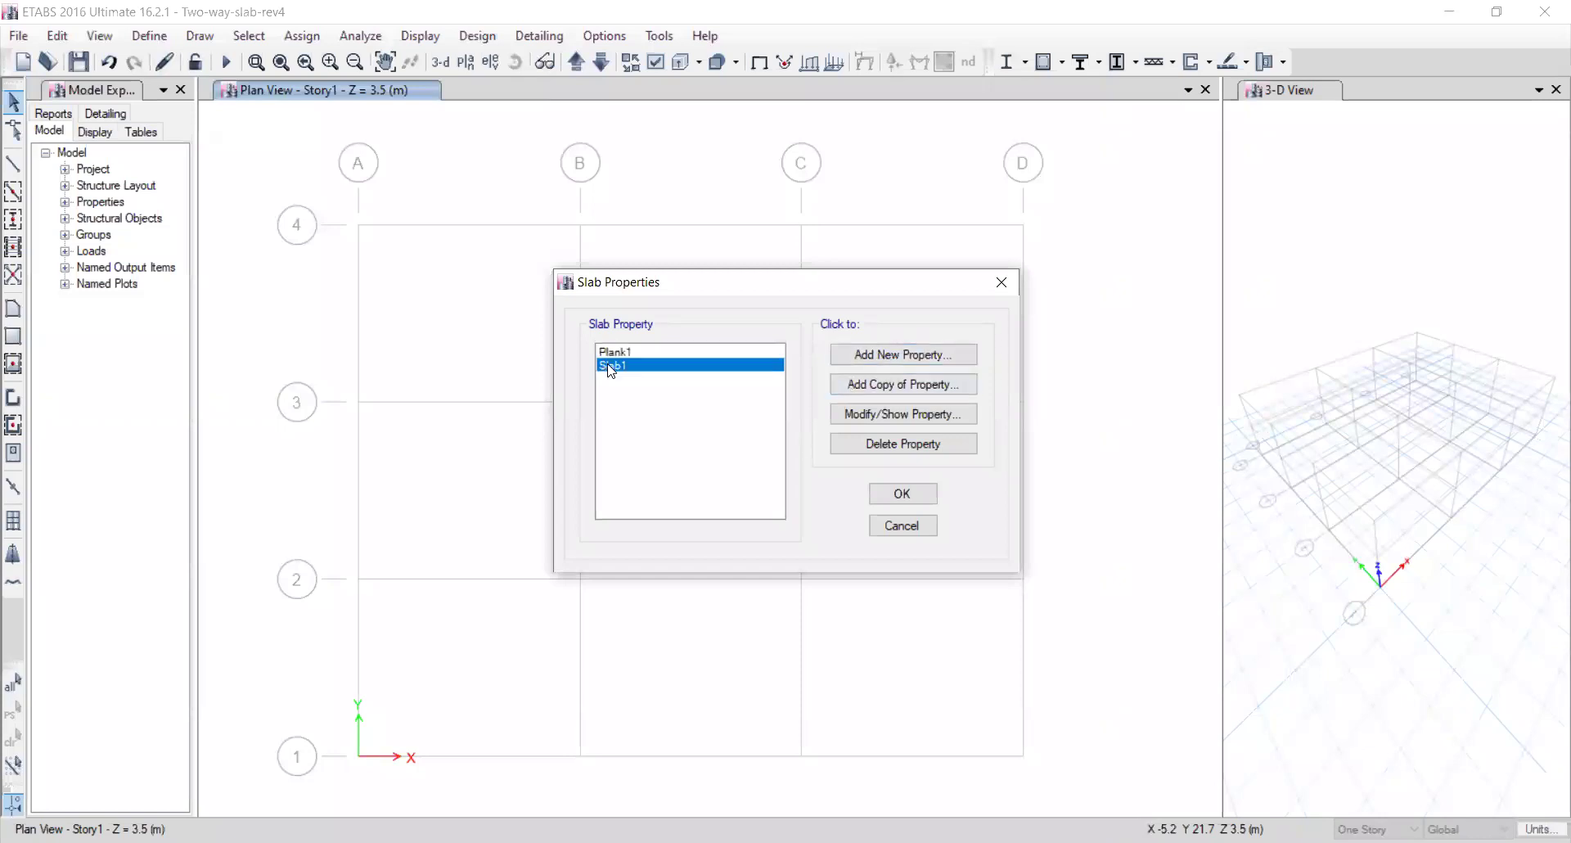
left_click(858, 390)
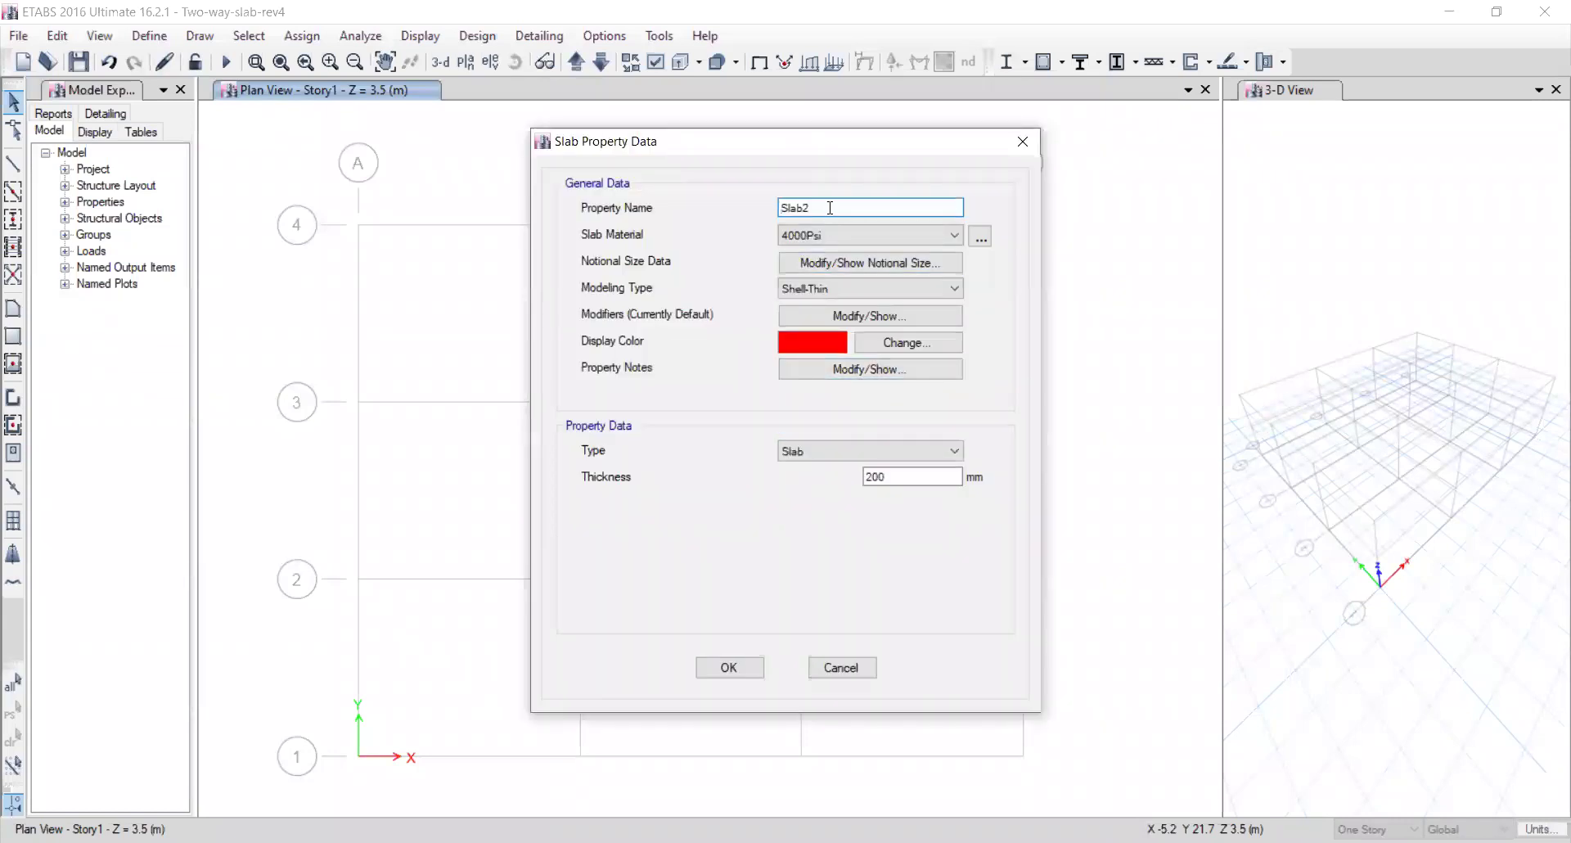
type("S-200")
left_click(835, 237)
left_click(828, 308)
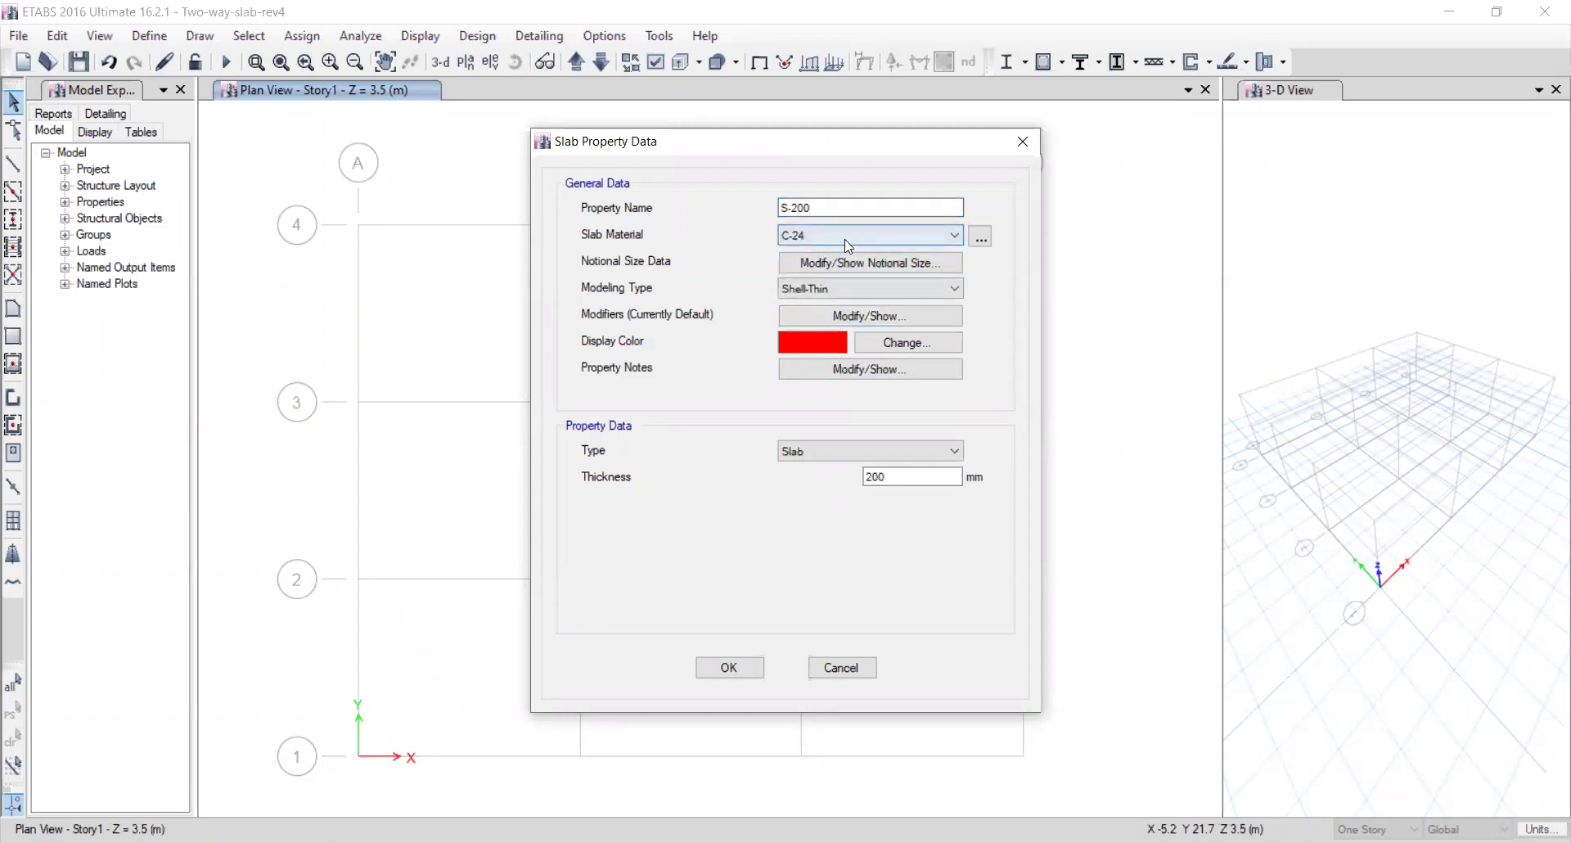
left_click(851, 290)
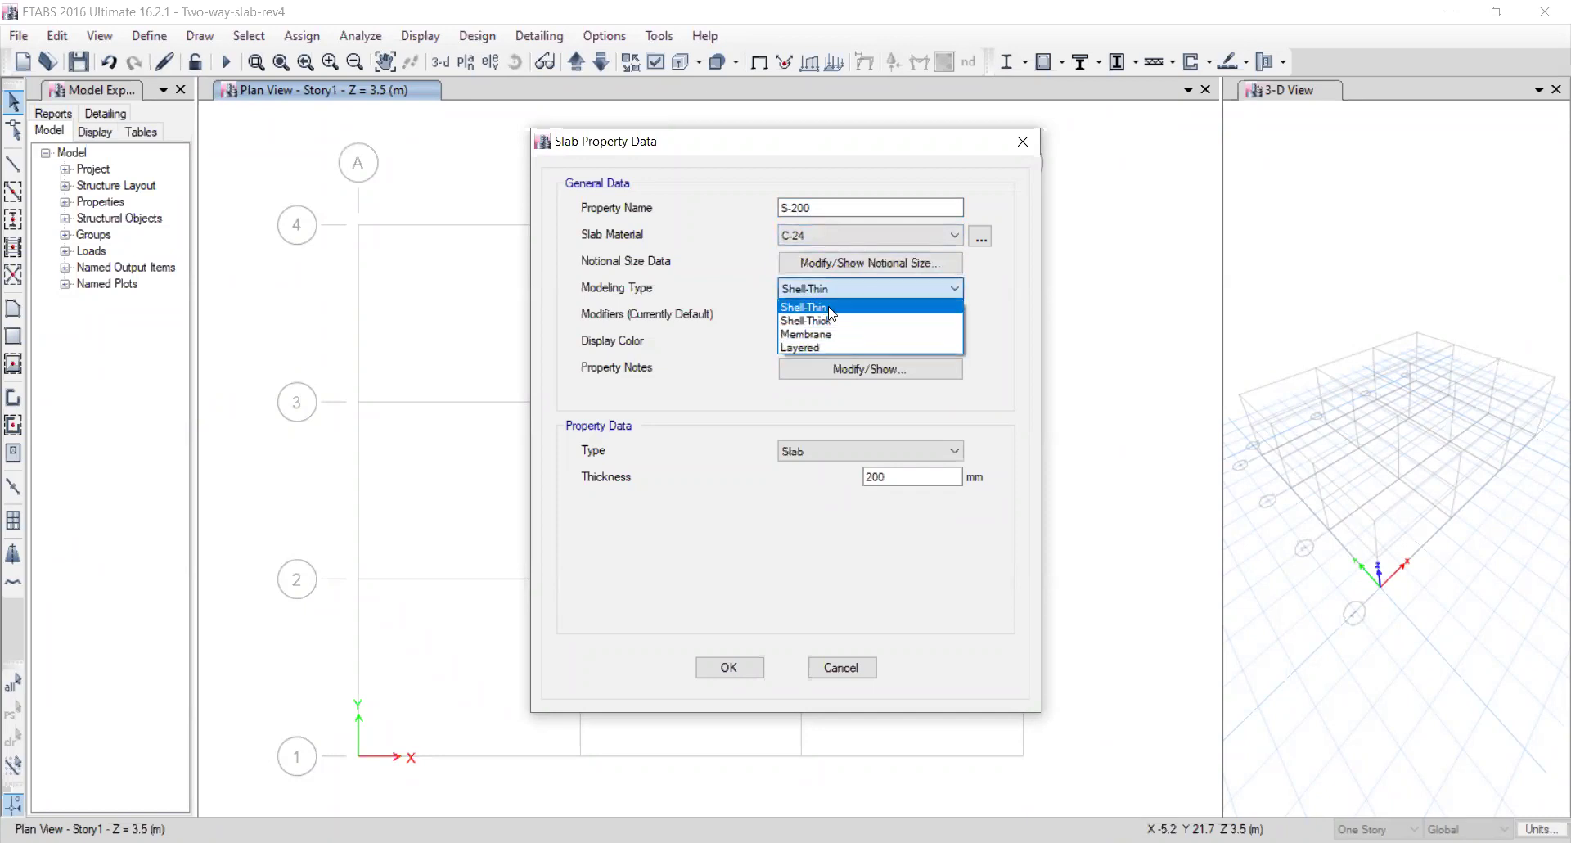
left_click(830, 284)
left_click(848, 293)
left_click(847, 318)
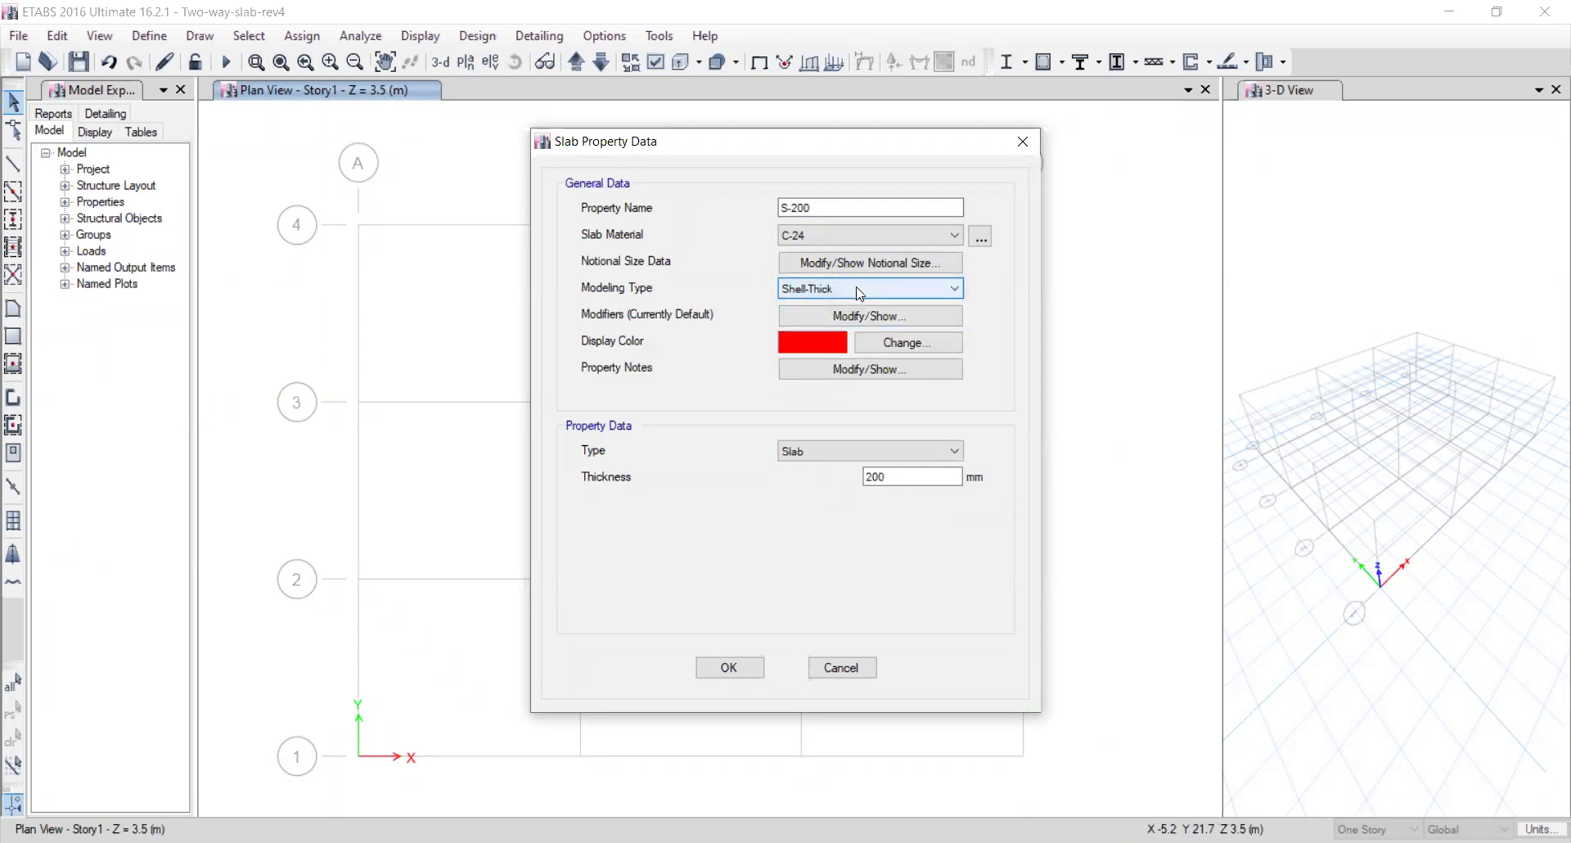
left_click(860, 293)
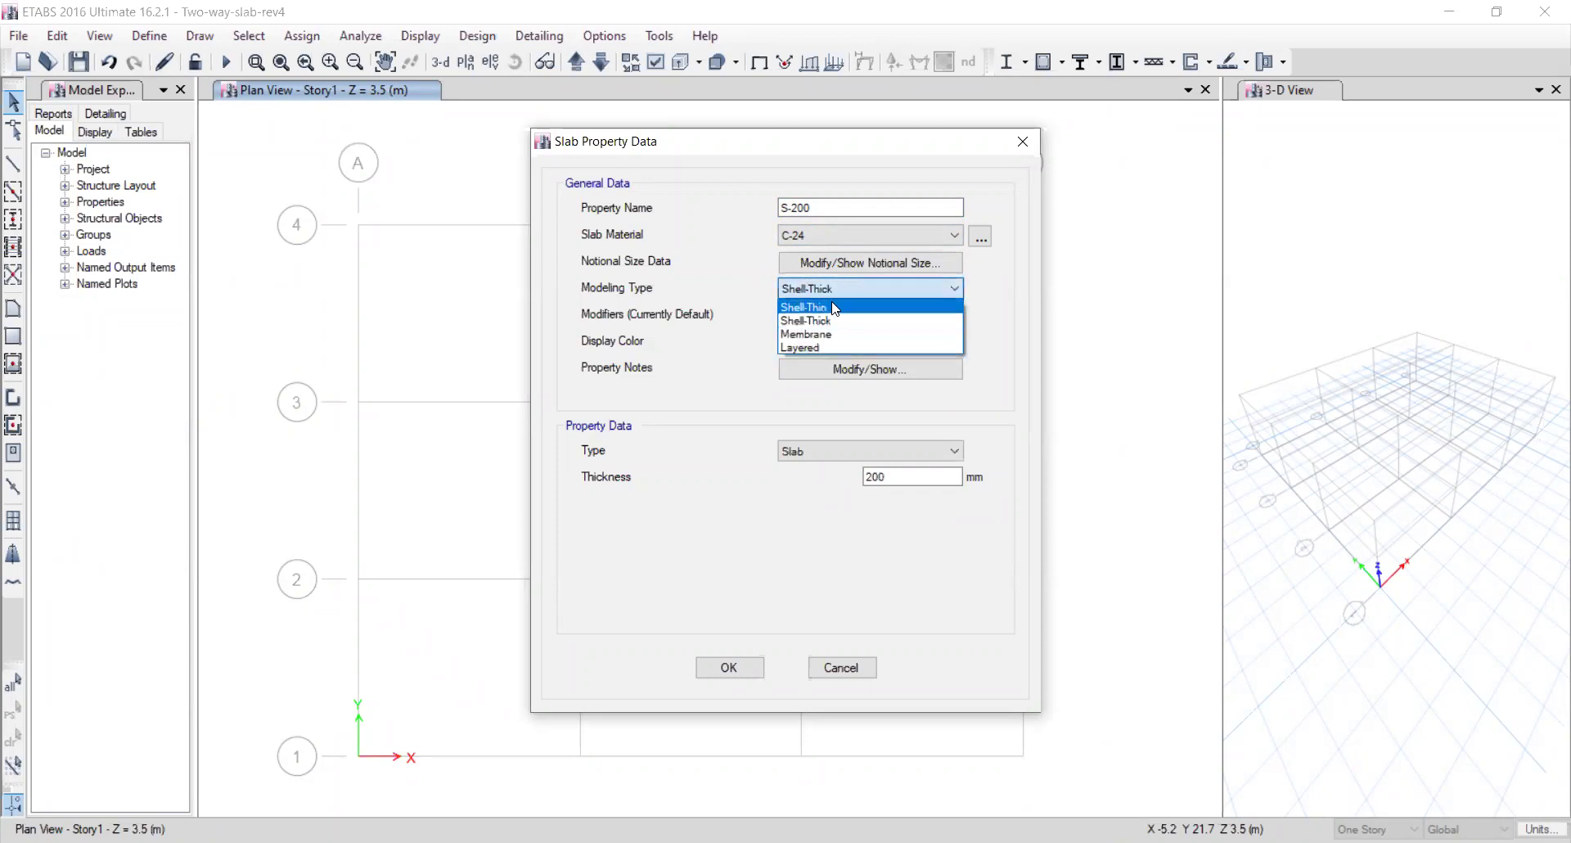
left_click(852, 301)
left_click(855, 291)
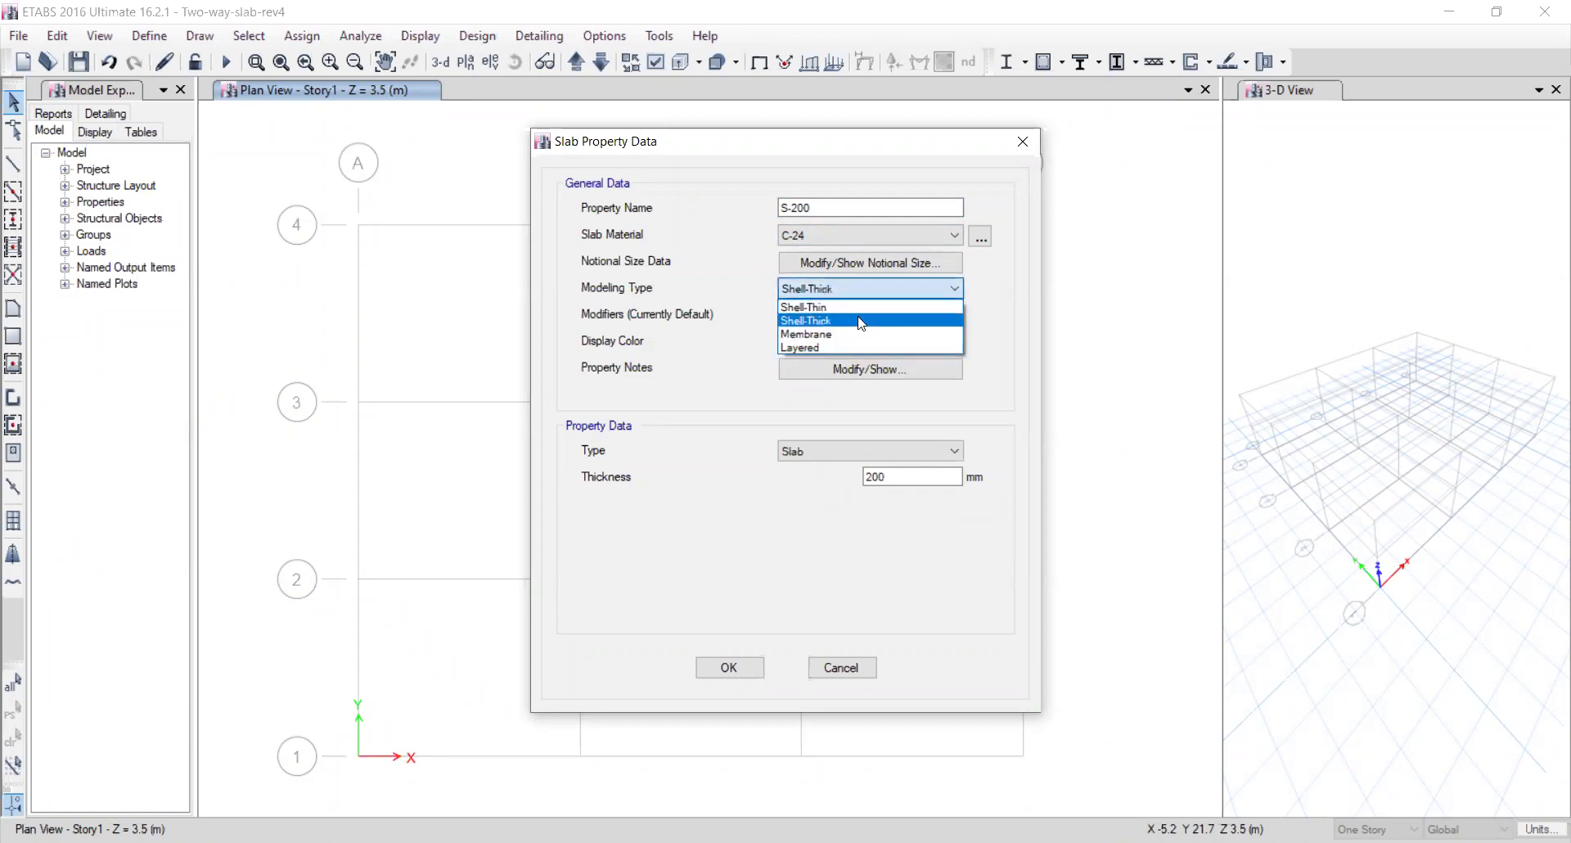
left_click(868, 317)
left_click(875, 290)
left_click(859, 299)
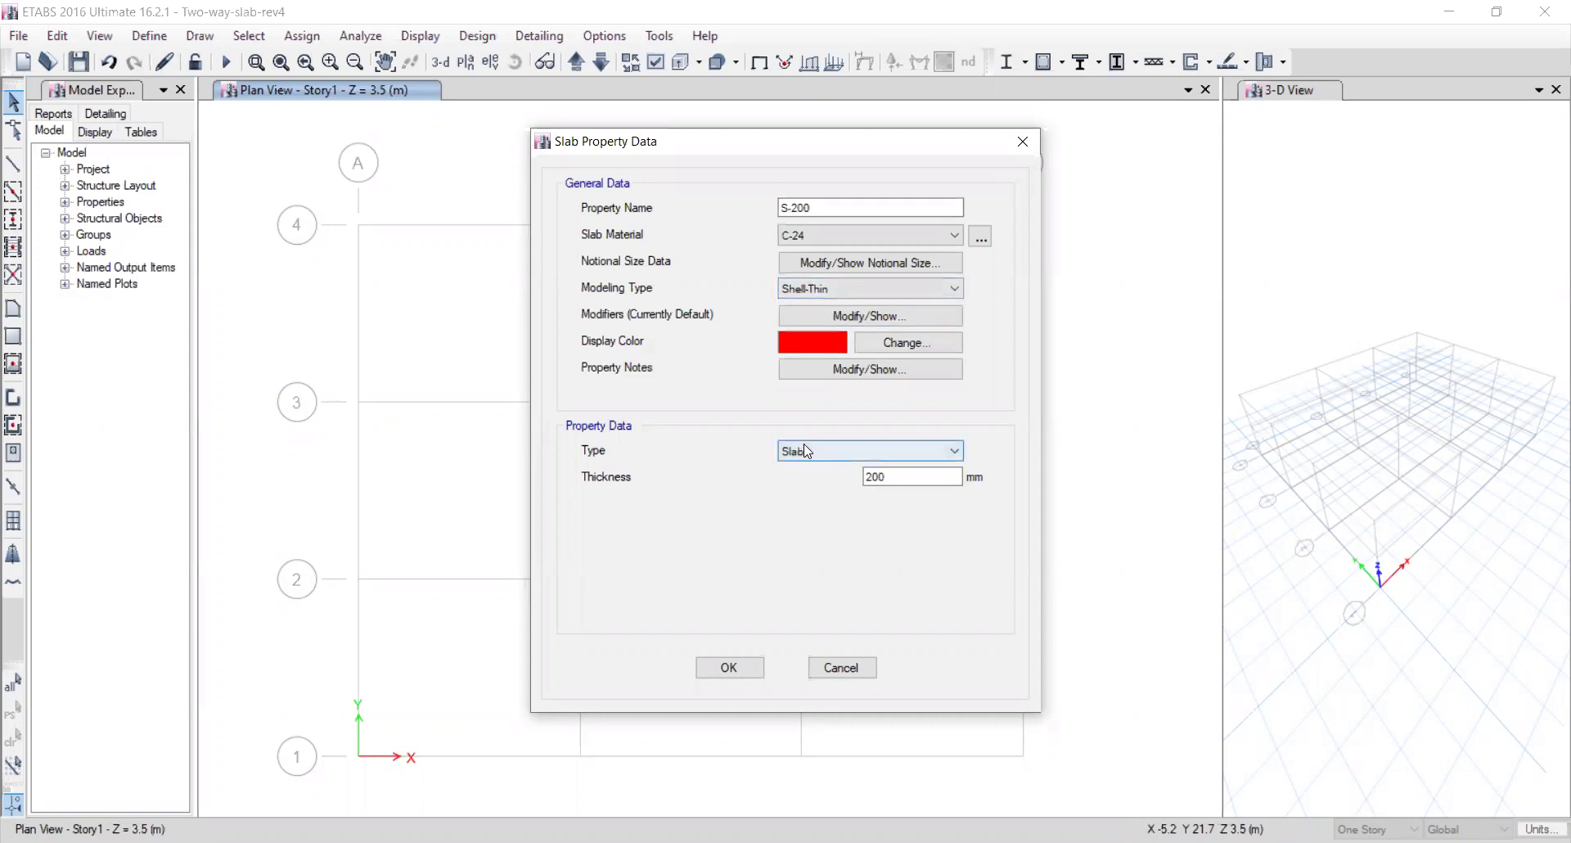
double_click(878, 476)
type("200")
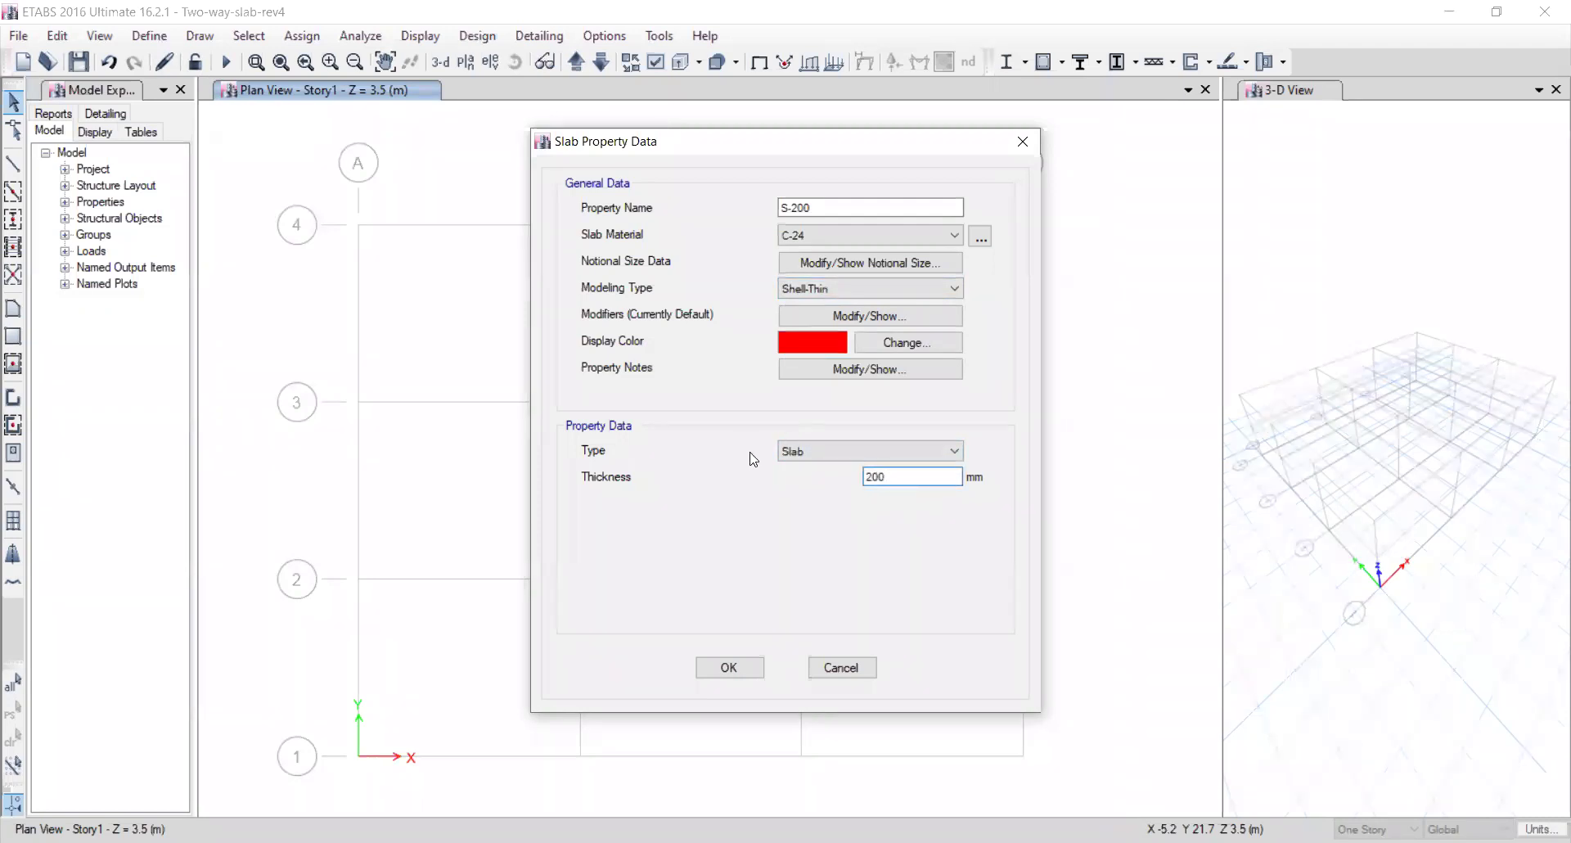
Examine the dimension parameters offered for the Ribbed and Waffle slab types, discarding the changes.
left_click(956, 453)
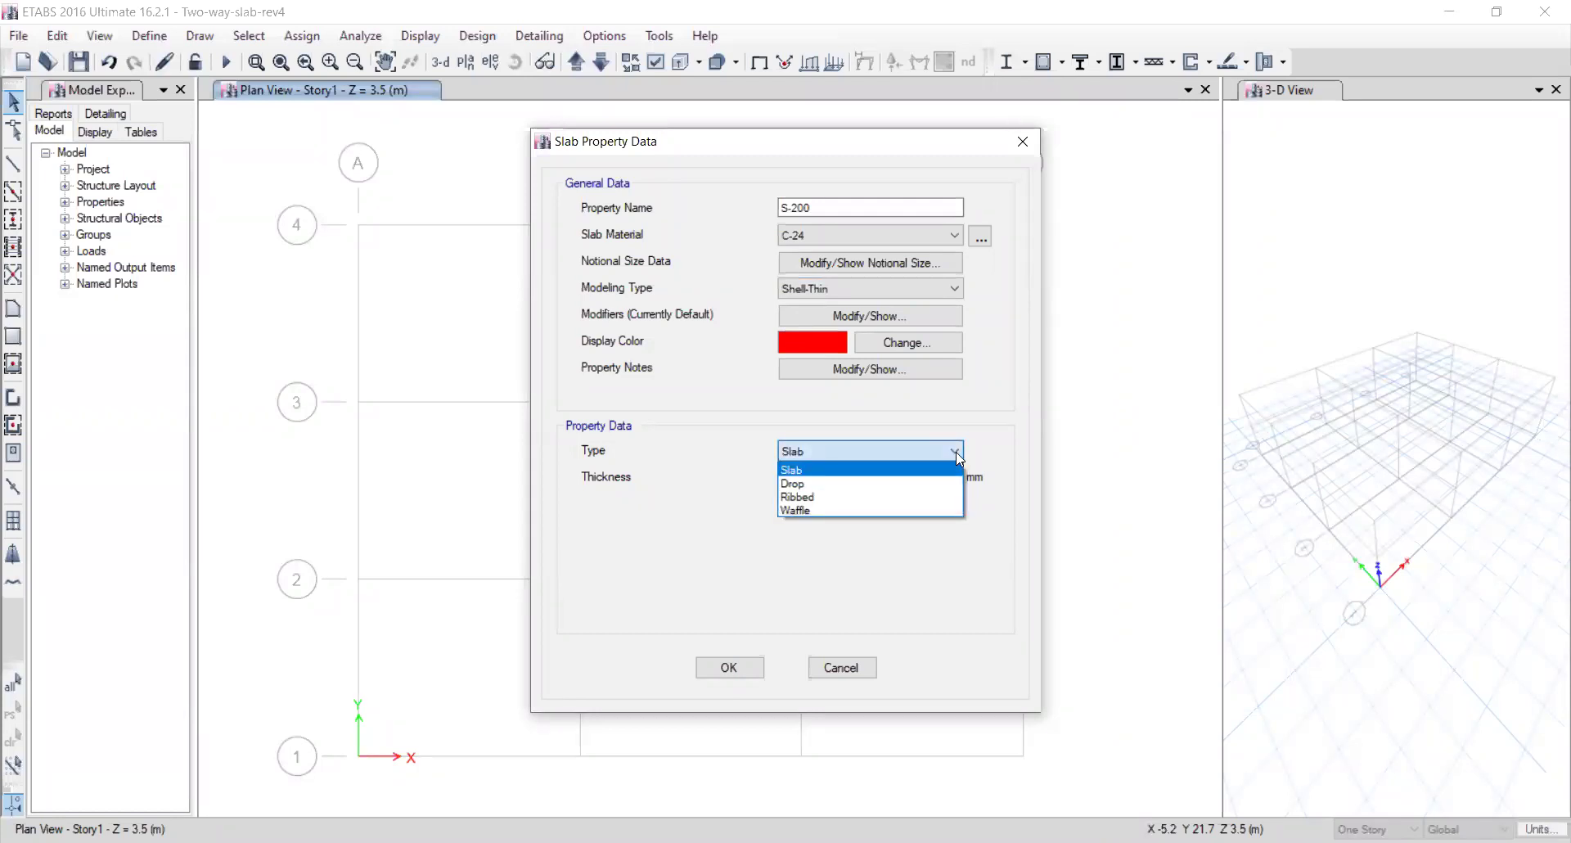
left_click(820, 496)
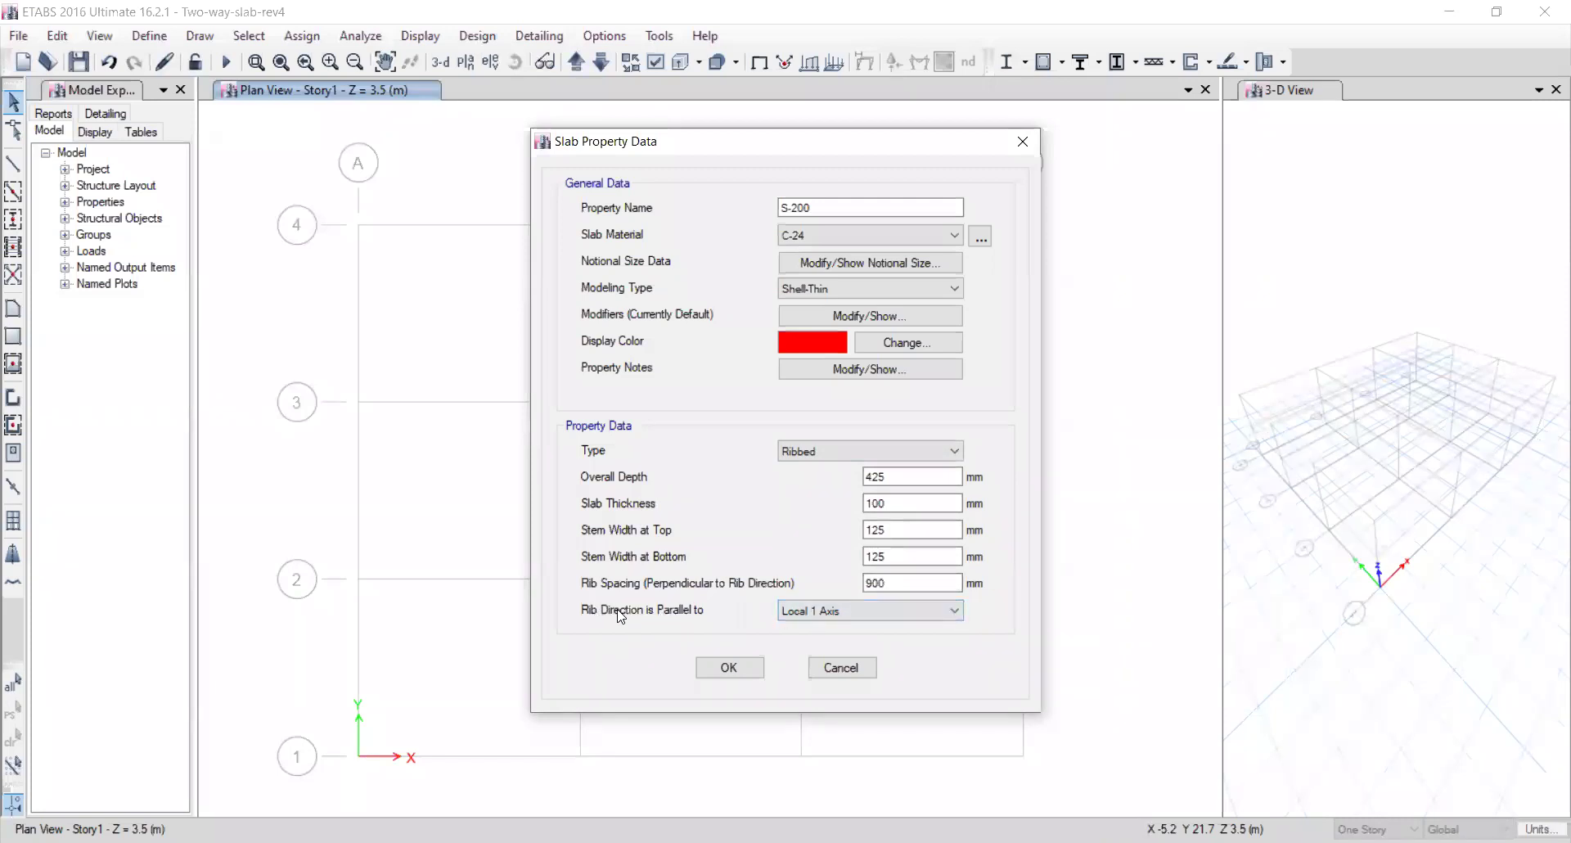
left_click(848, 612)
left_click(848, 612)
left_click(843, 667)
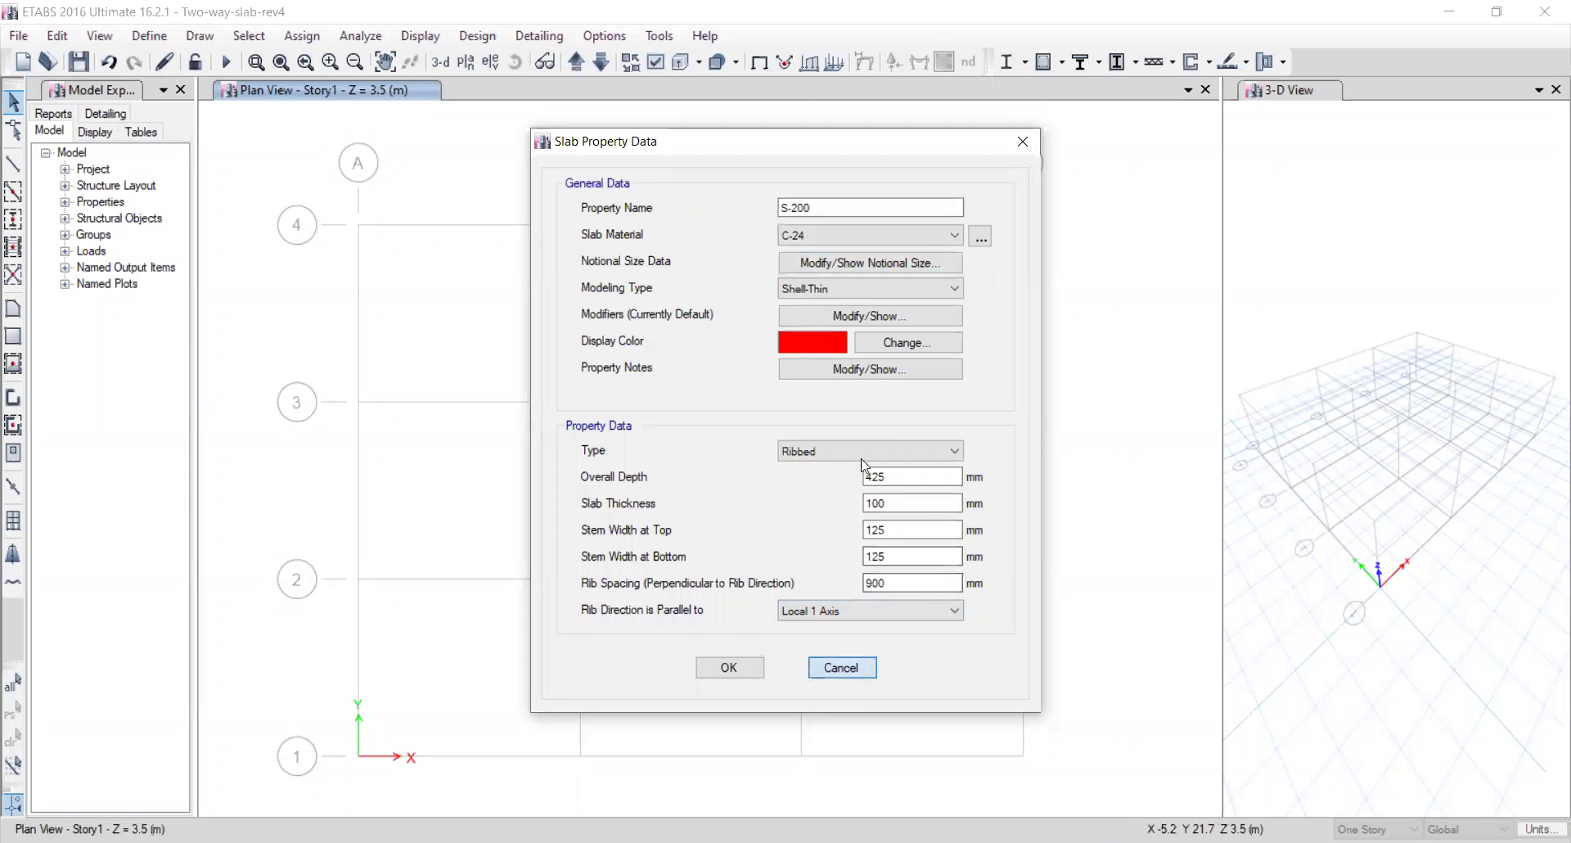
left_click(851, 420)
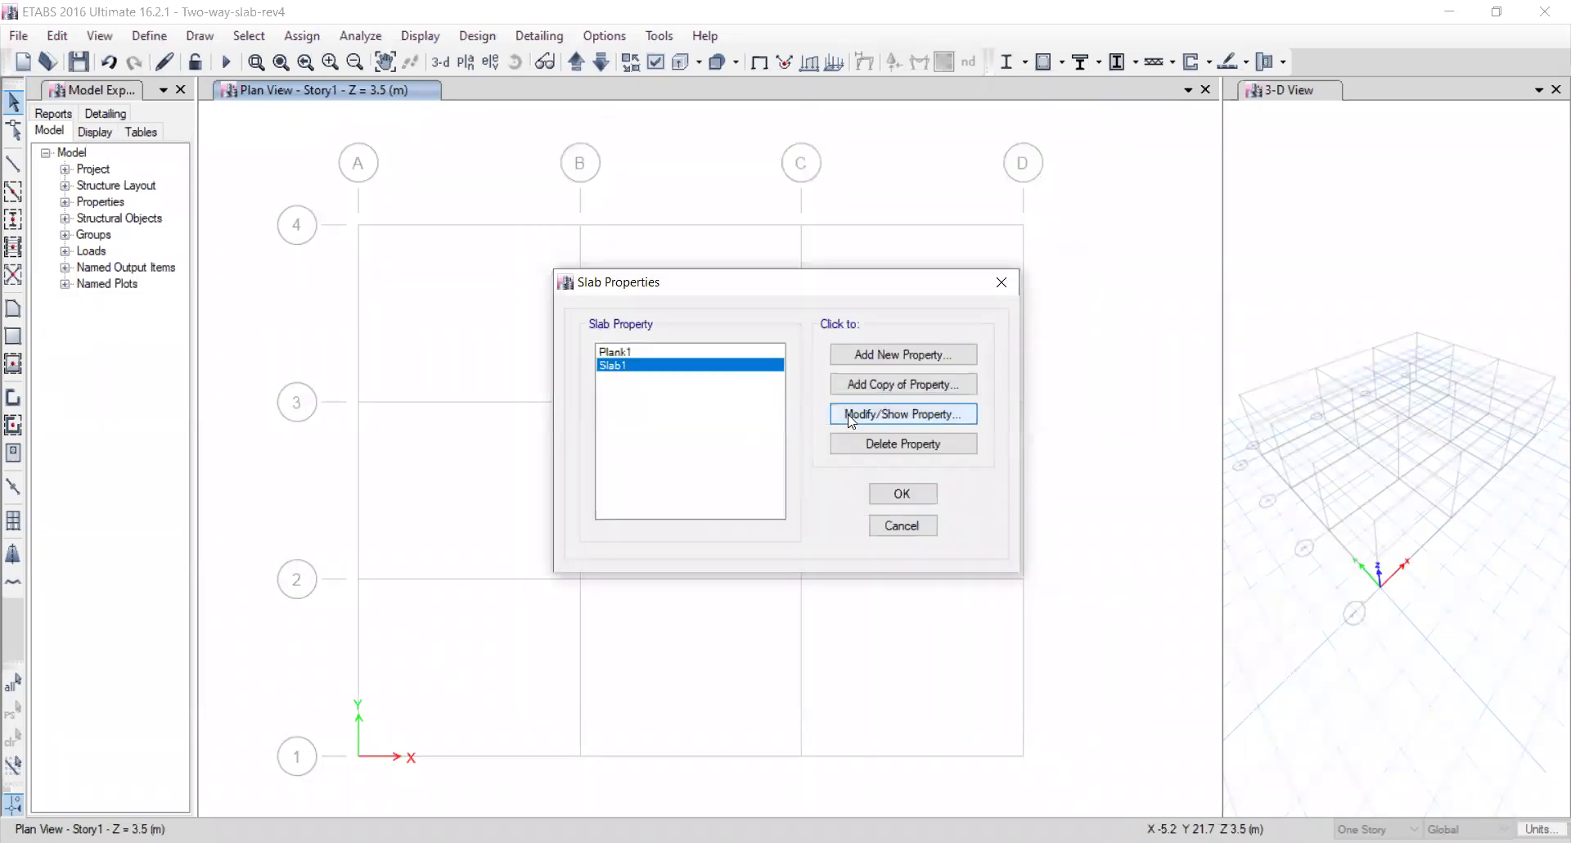
left_click(823, 451)
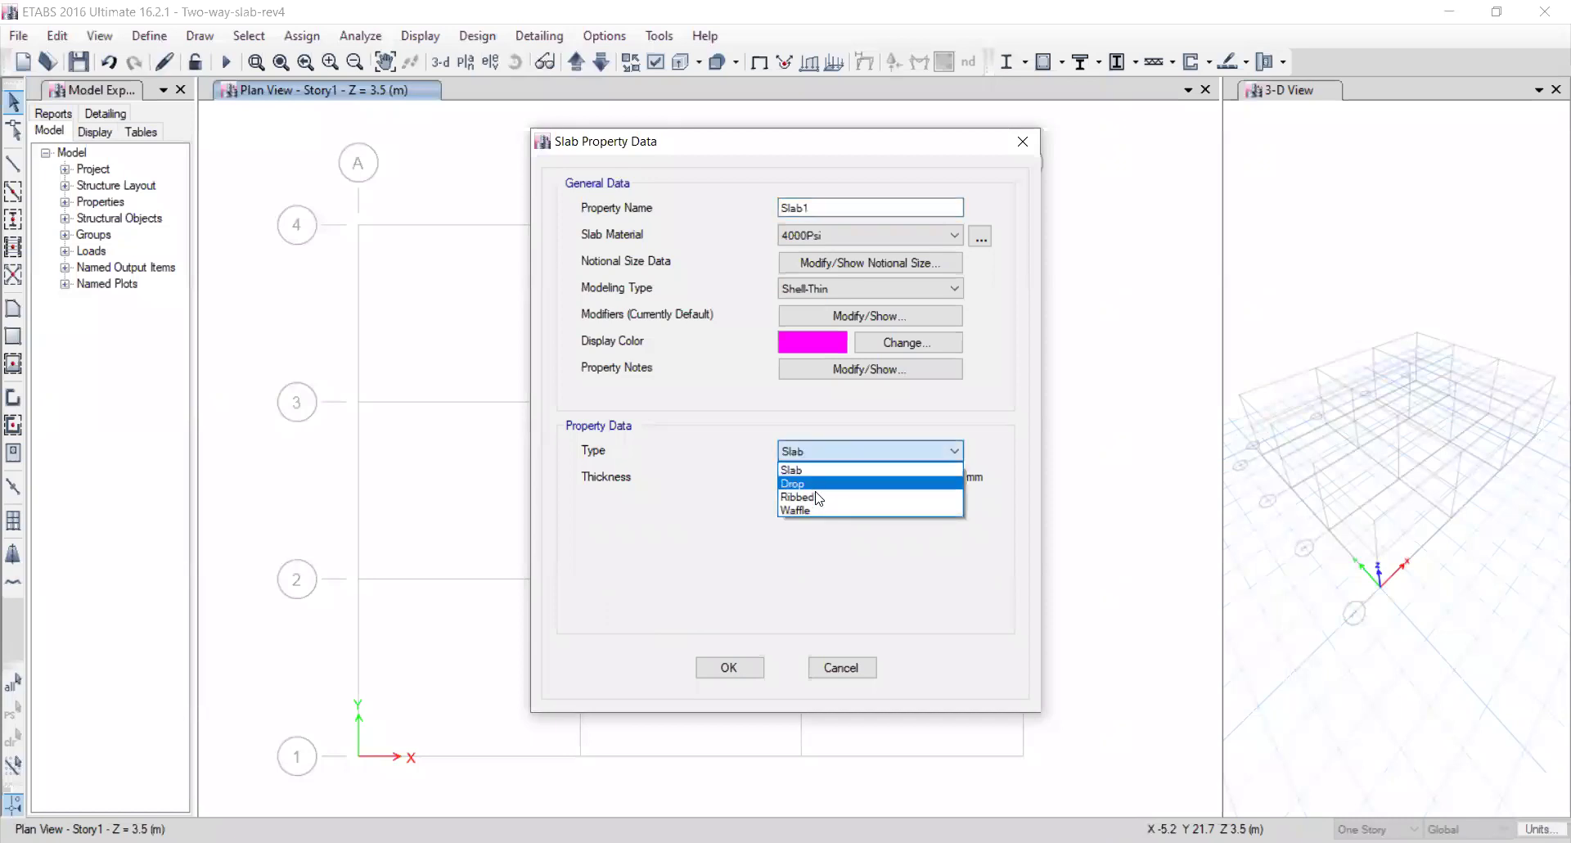
left_click(811, 511)
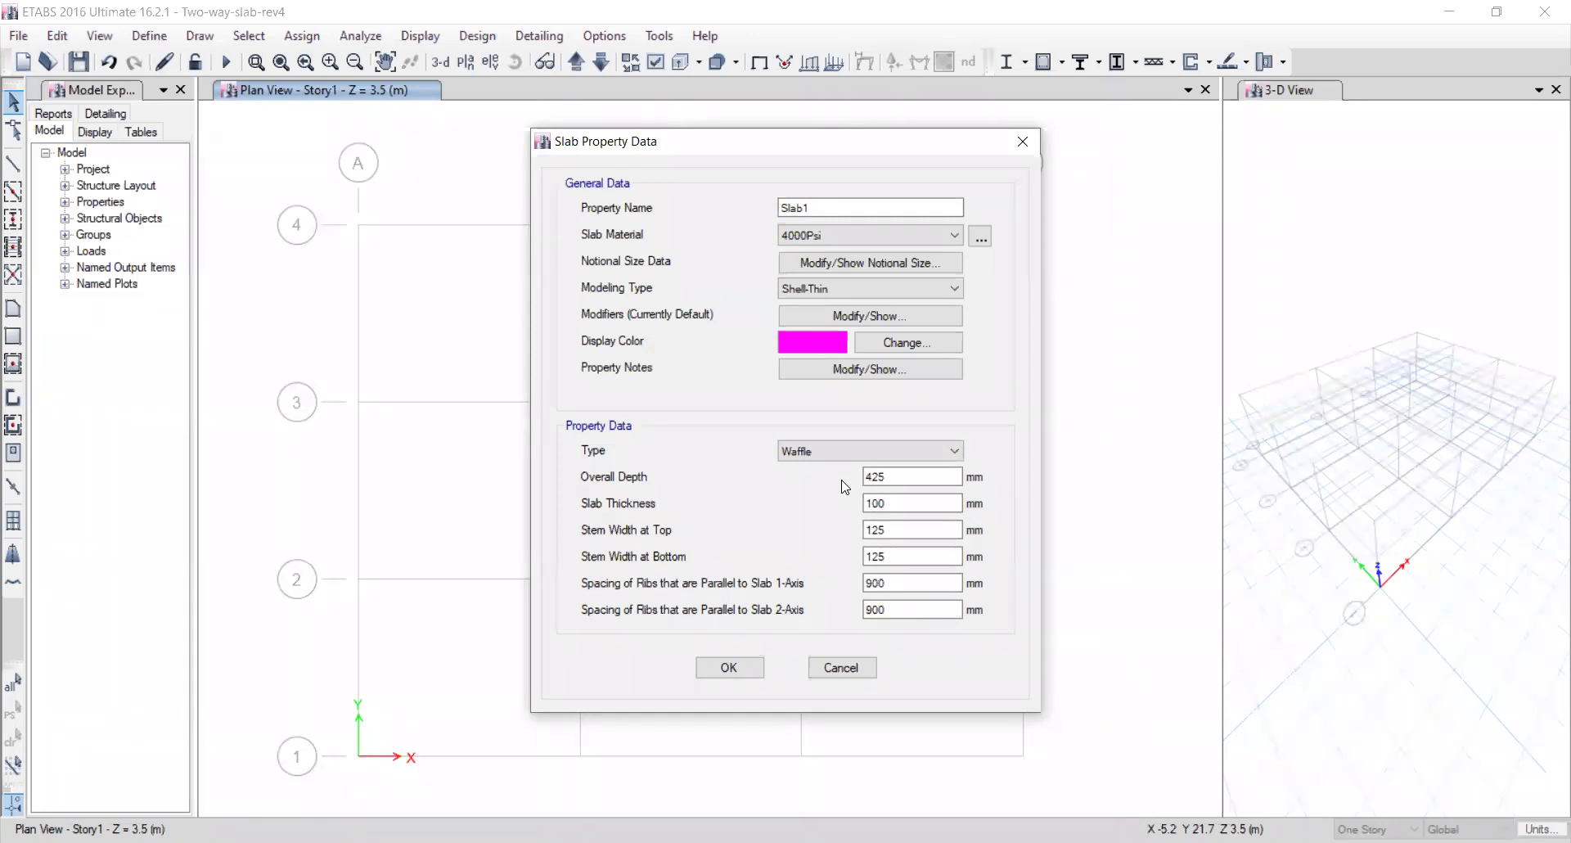
left_click(840, 668)
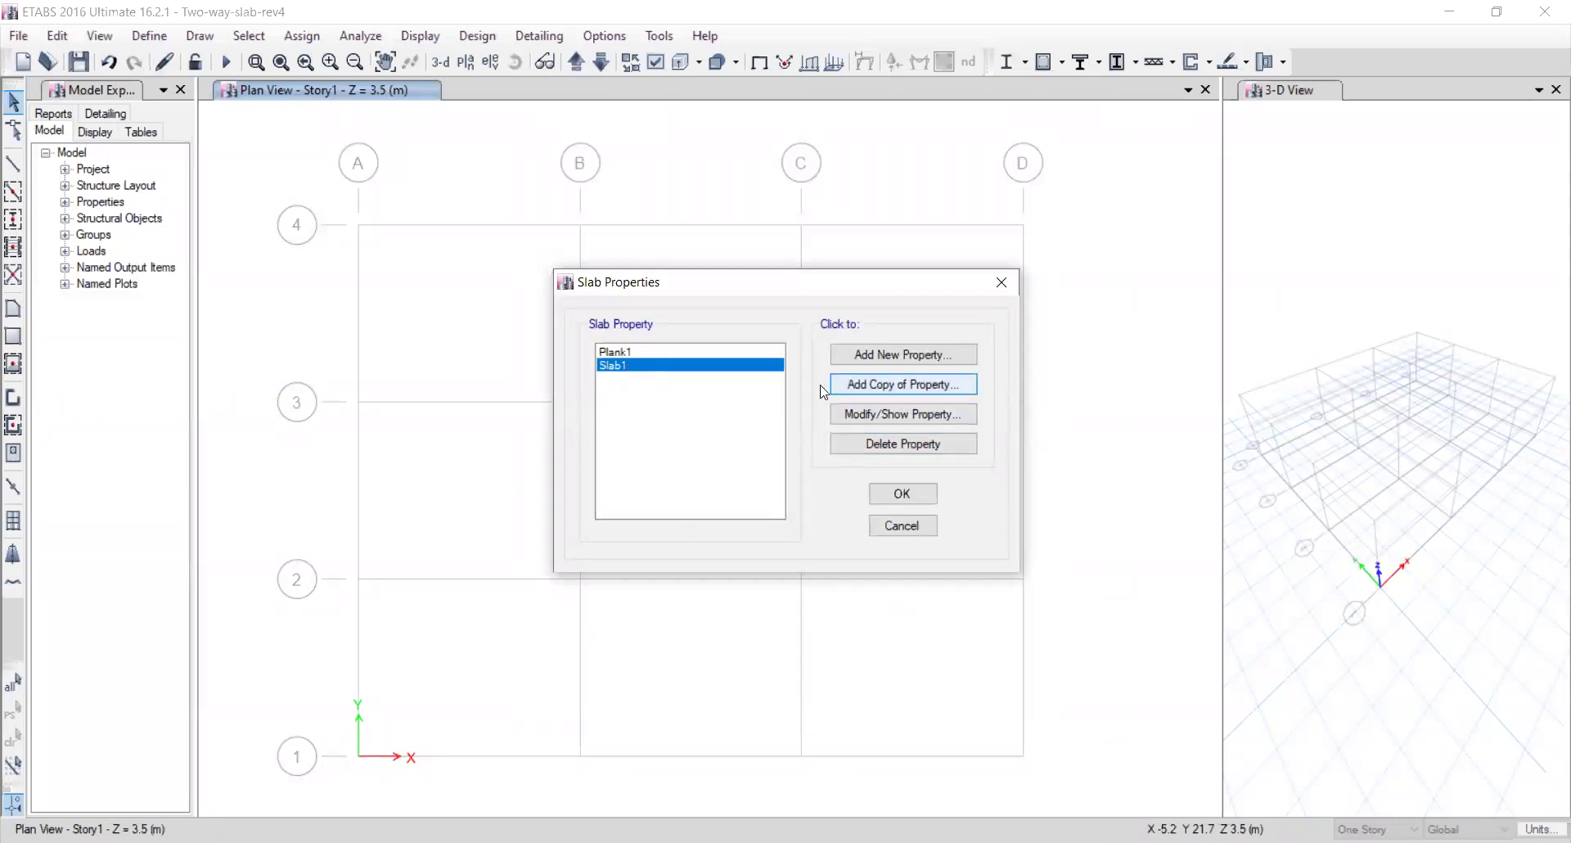
Add a copy of the Slab1 property named S-200 with C-24 as its slab material.
left_click(857, 386)
type("S-200")
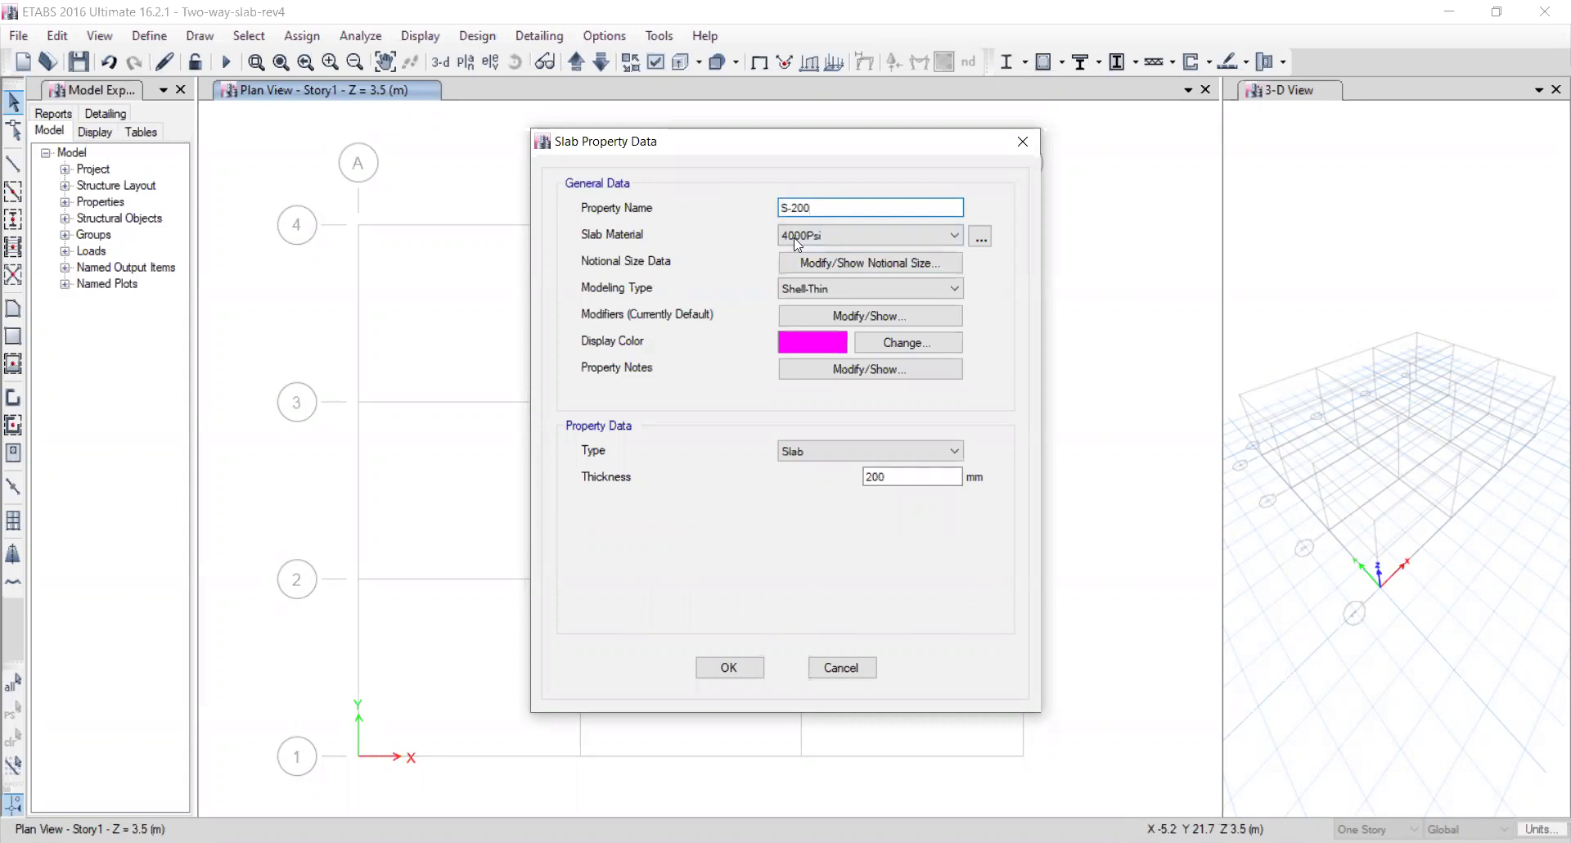
left_click(794, 237)
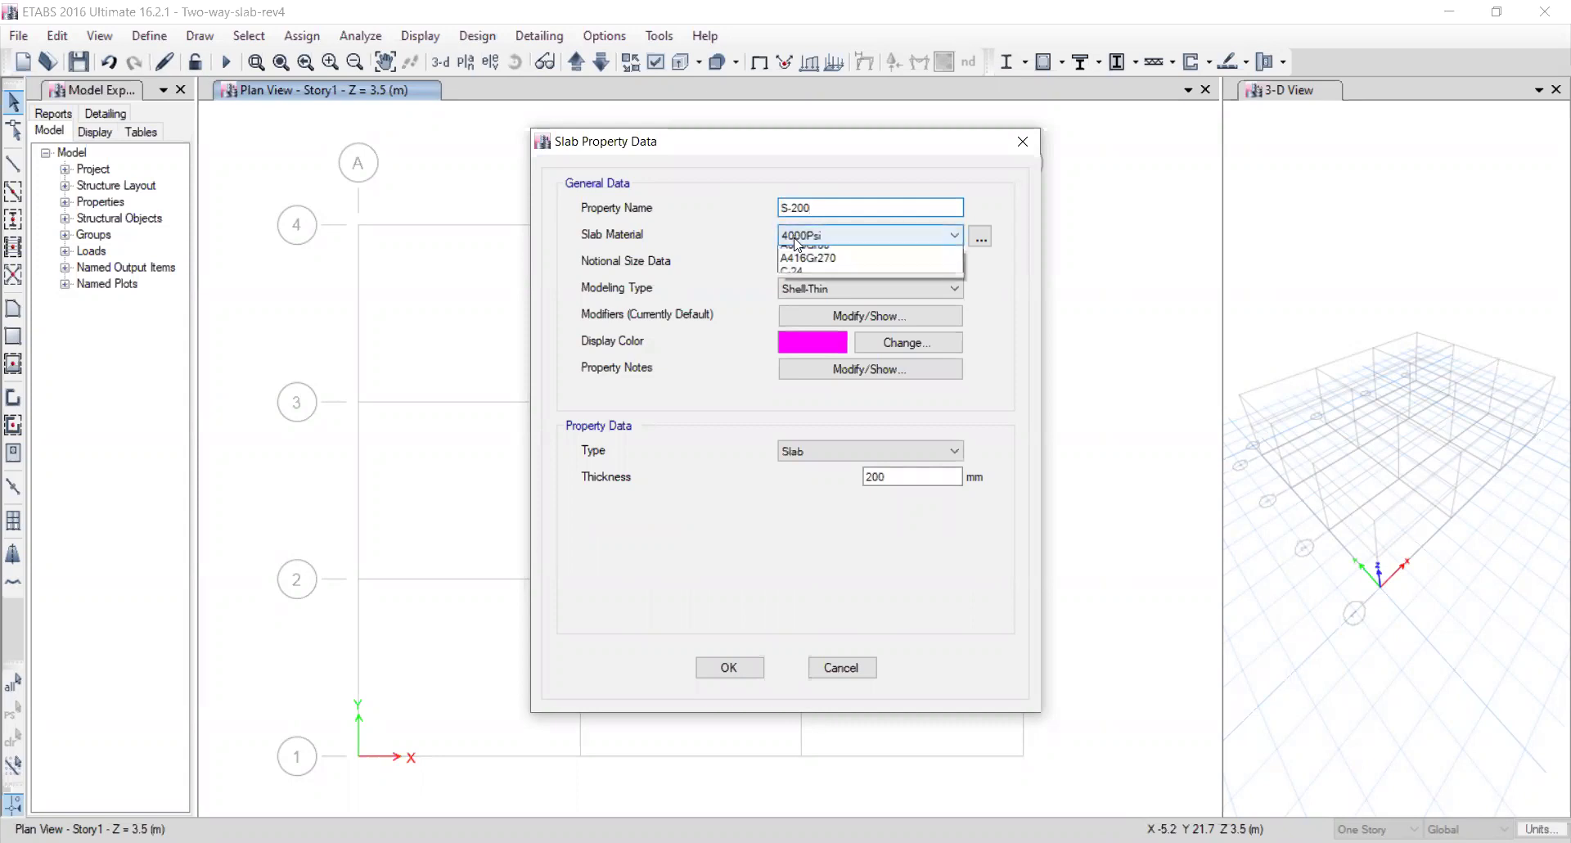
left_click(804, 305)
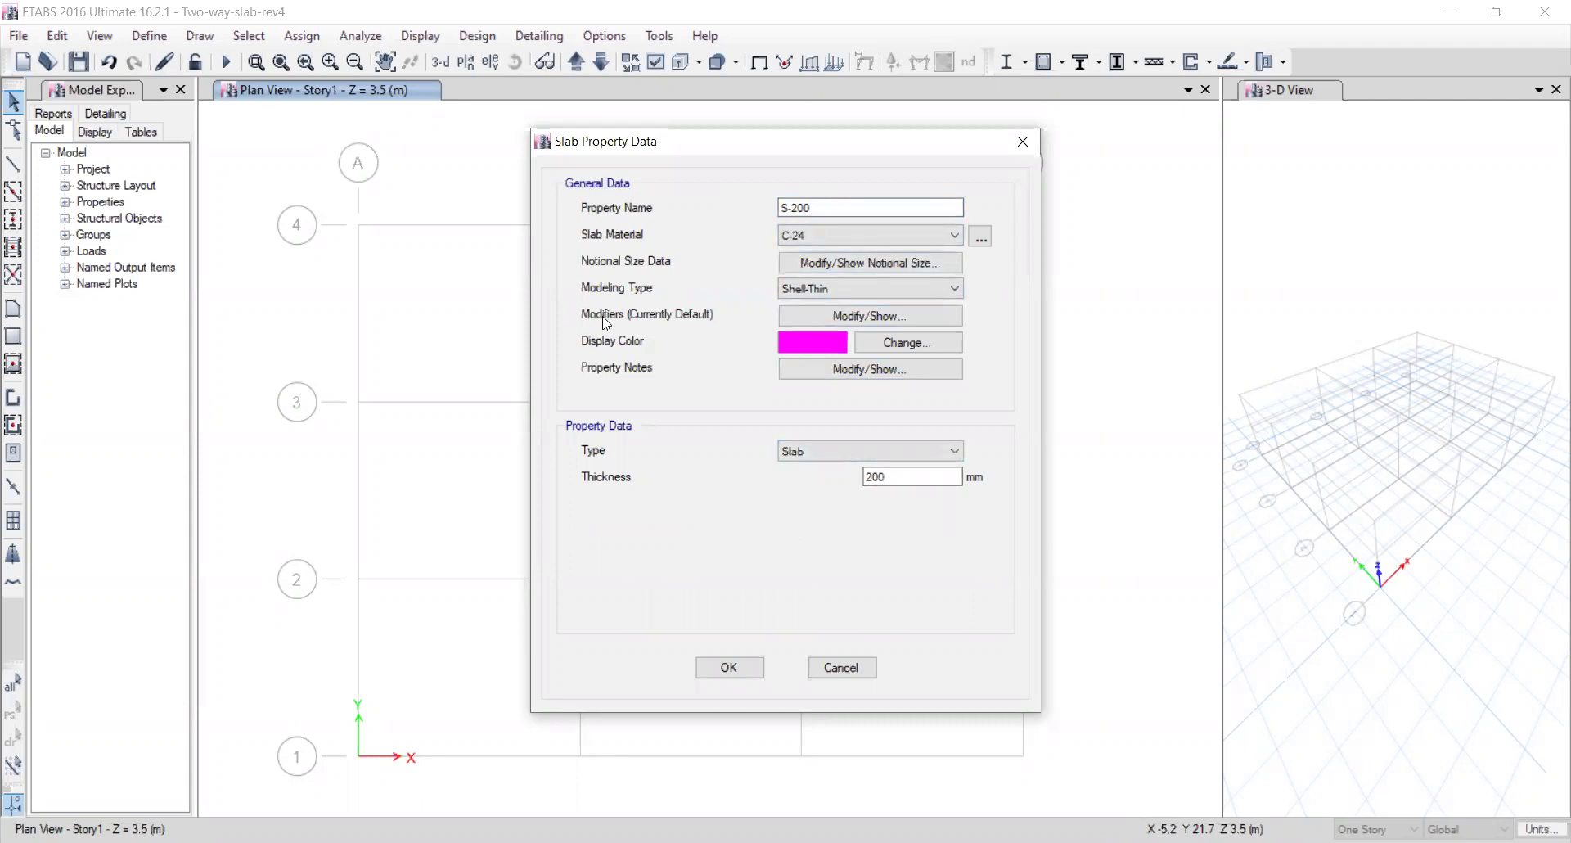
Set the S-200 stiffness modifiers for bending in the m11, m22 and m12 directions to 0.25.
left_click(818, 322)
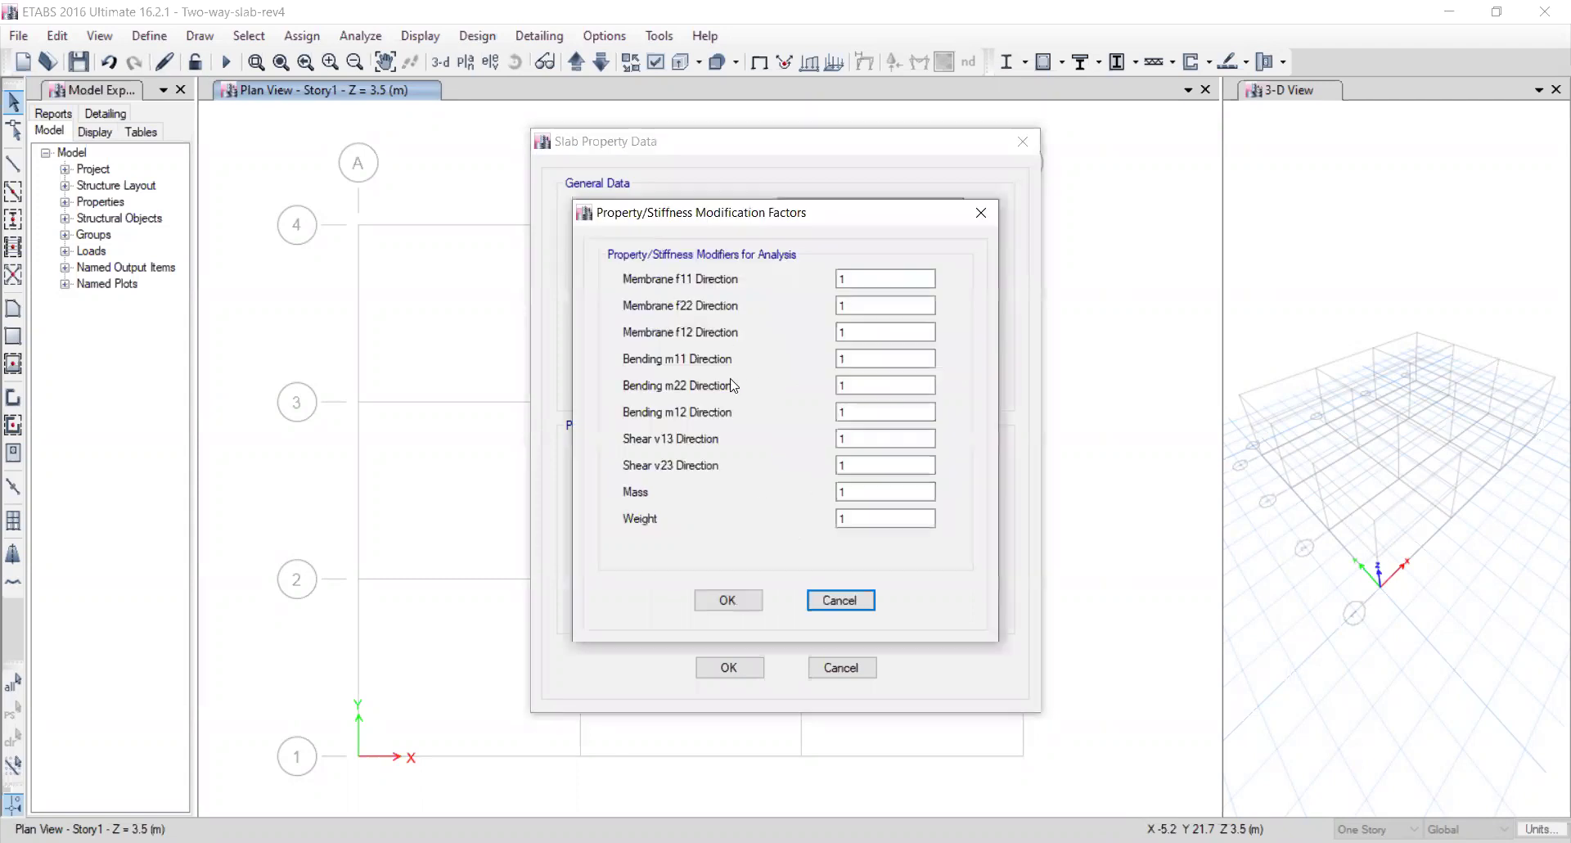
double_click(869, 360)
type("0.25")
double_click(845, 385)
type("0.")
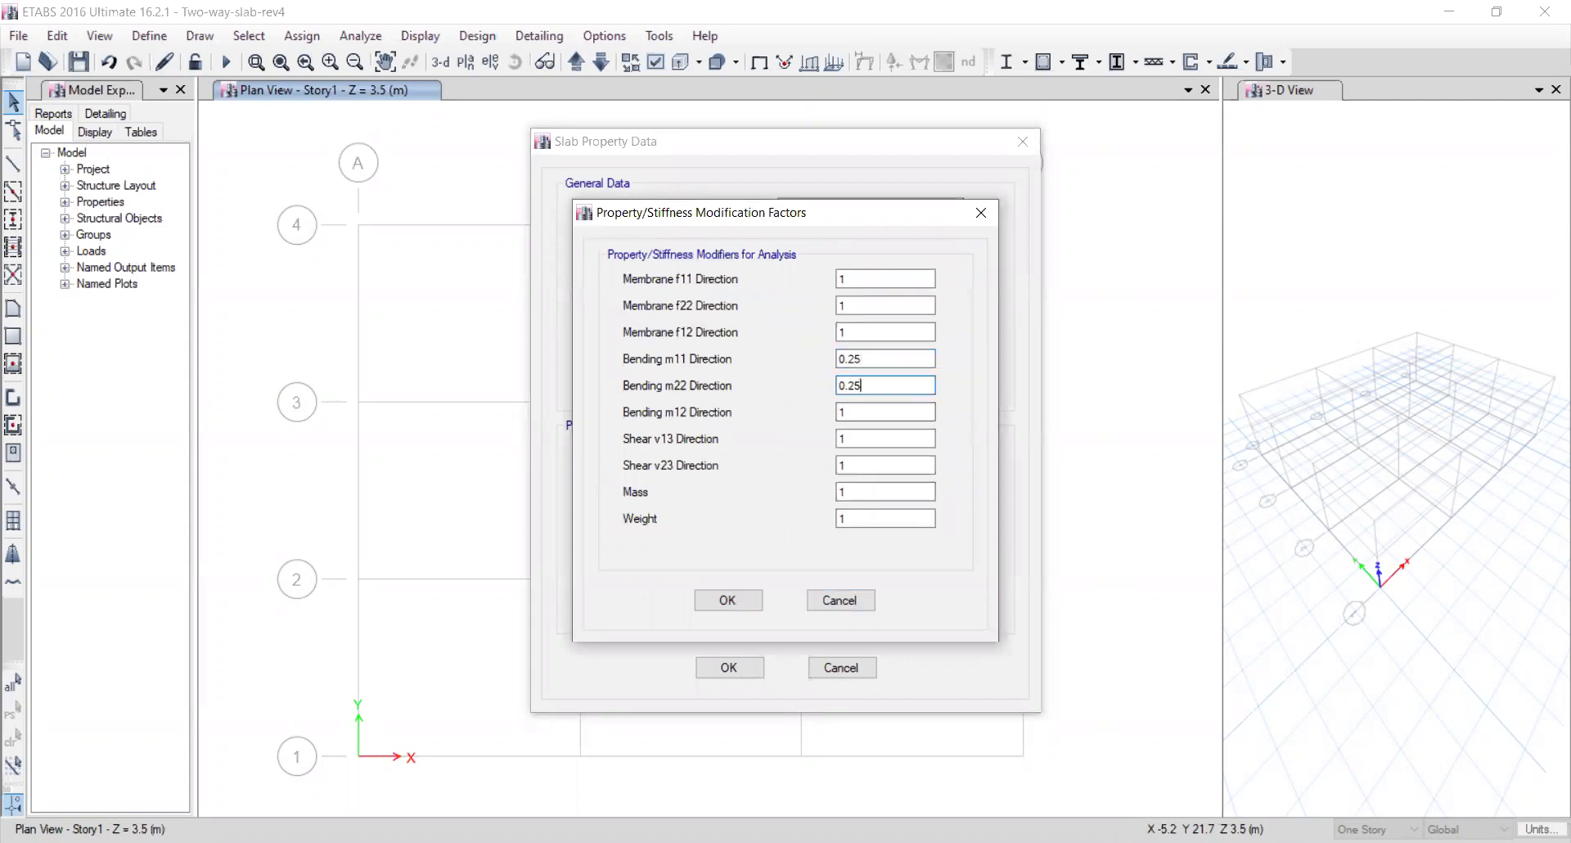
double_click(827, 413)
type("0.25")
left_click(839, 442)
left_click(731, 602)
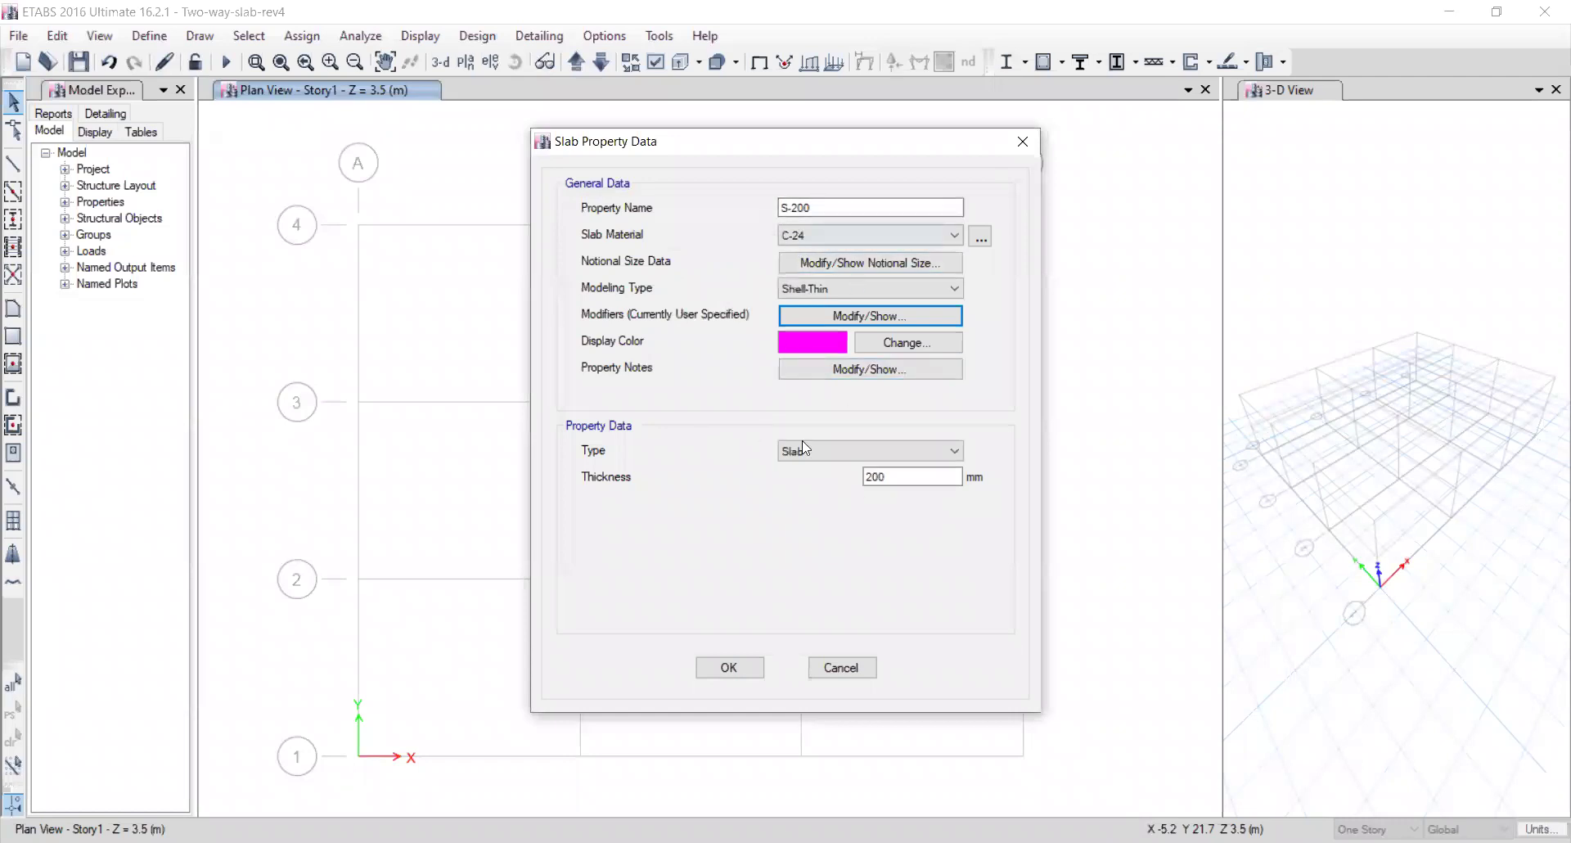
Accept the S-200 slab section, close the slab properties and save the model.
left_click(725, 668)
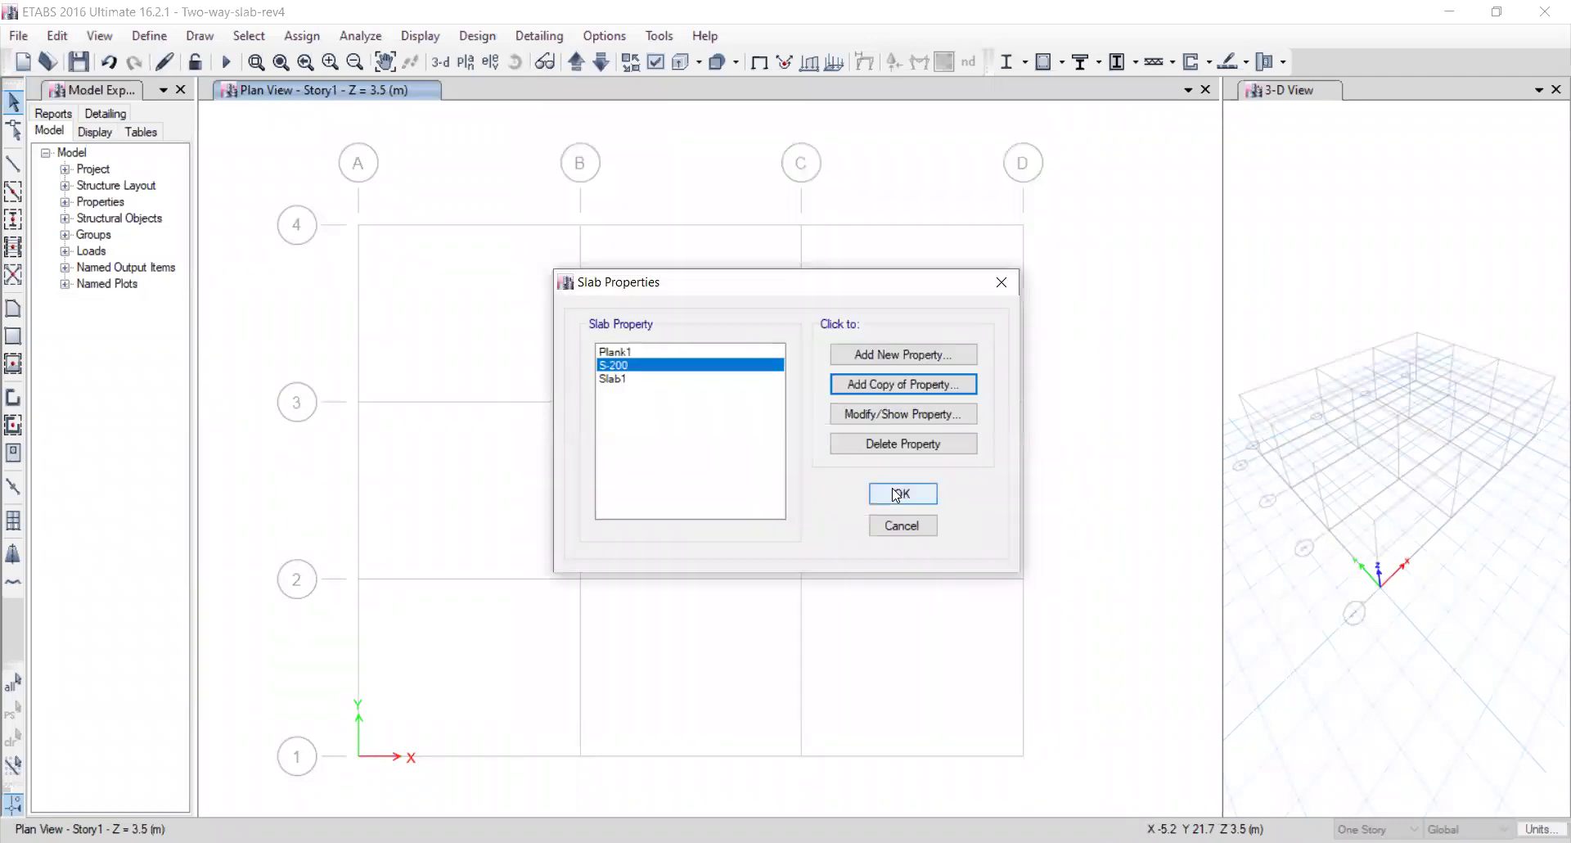
left_click(900, 493)
key("ctrl+s")
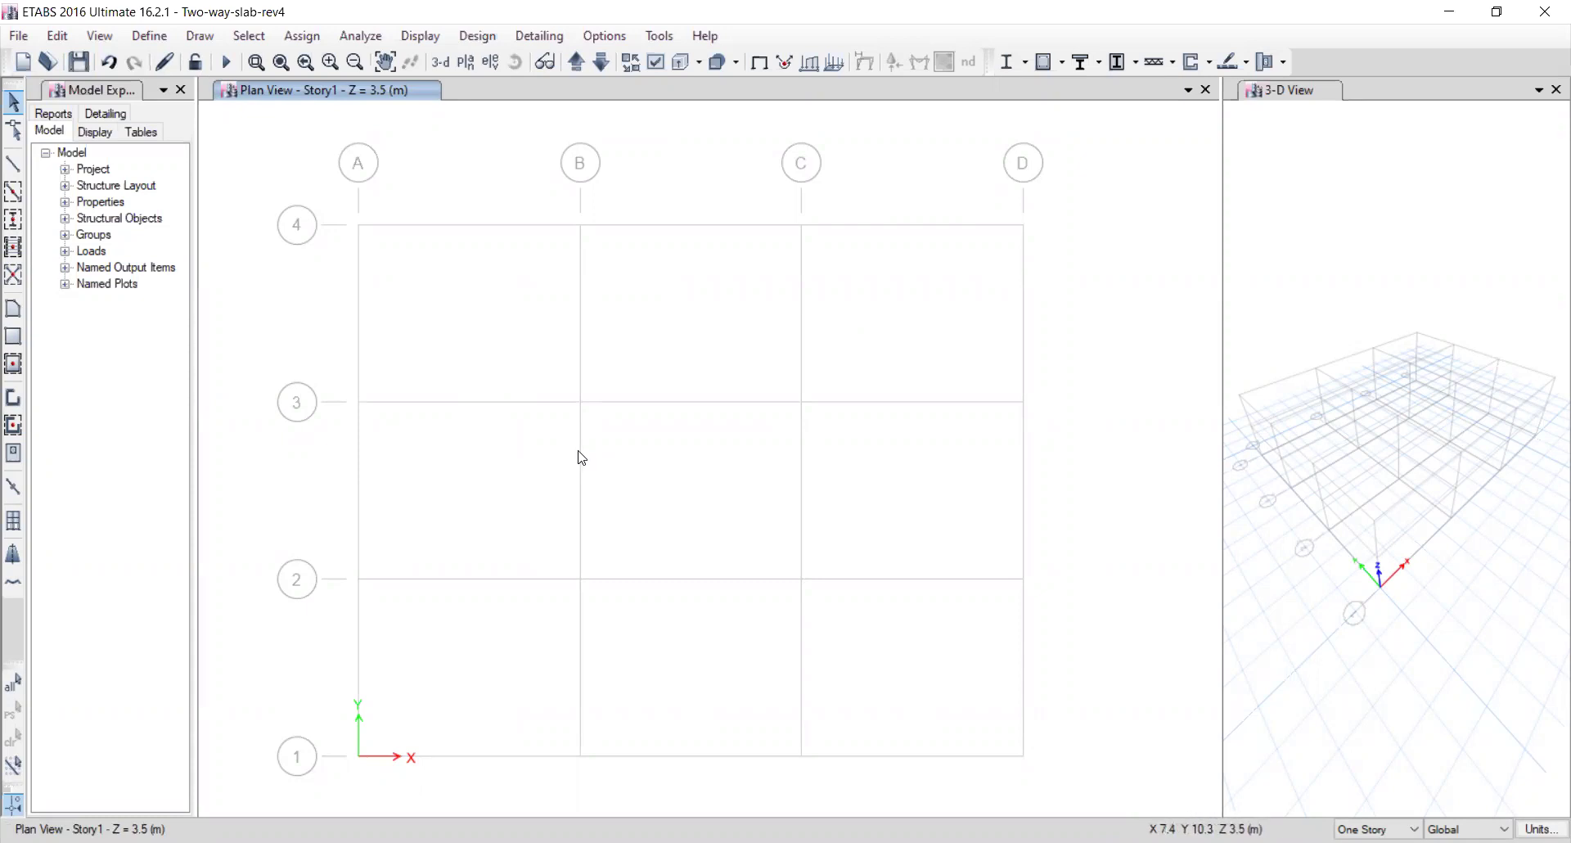
Add a load pattern named SD of type Super Dead with a self-weight multiplier of 0.
left_click(149, 38)
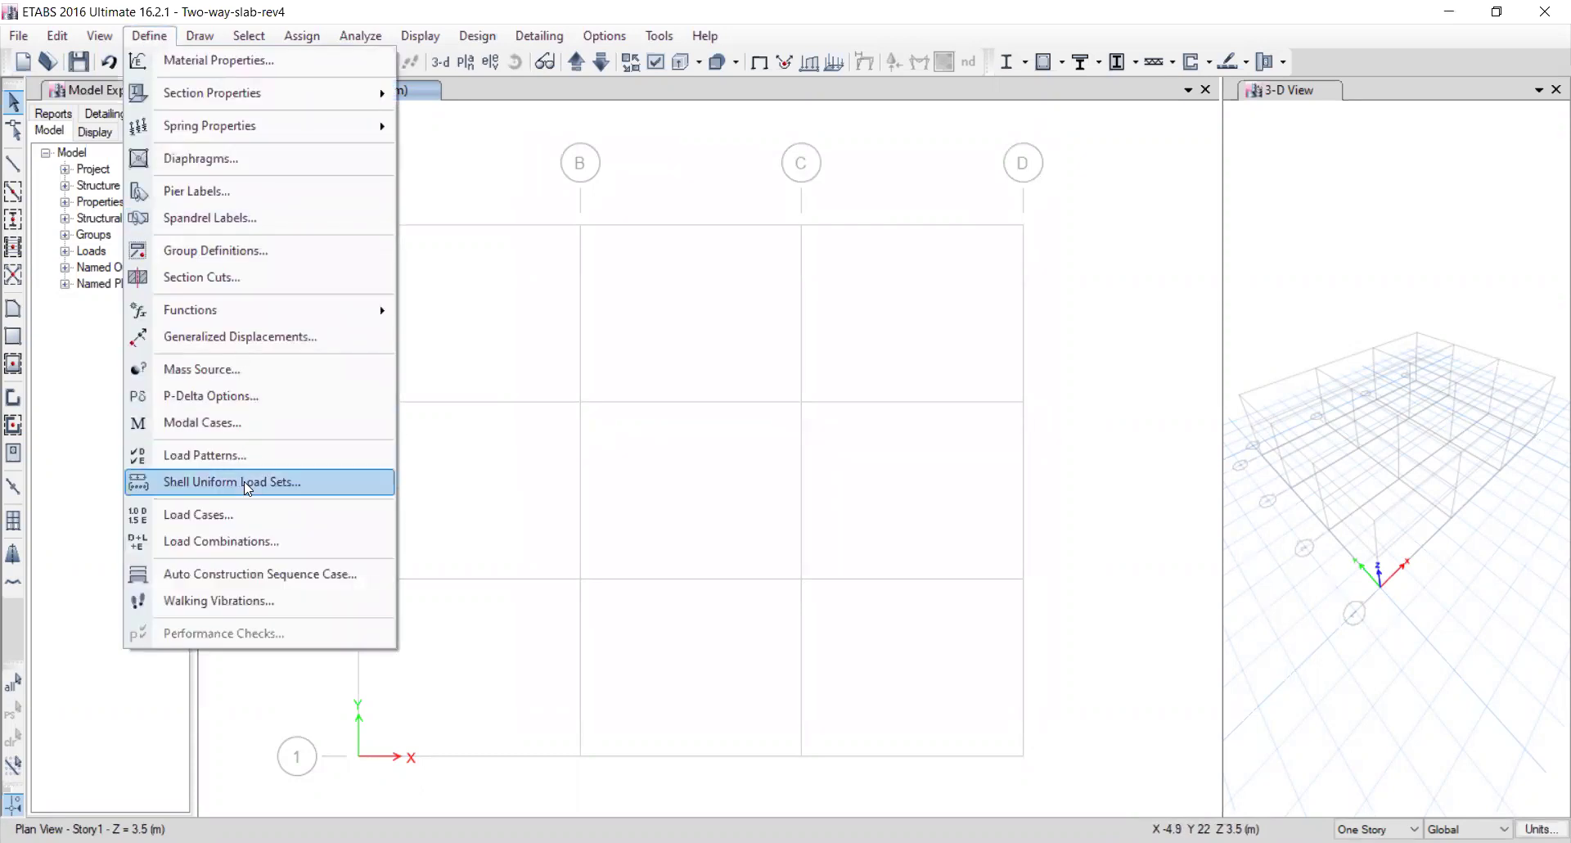
left_click(200, 455)
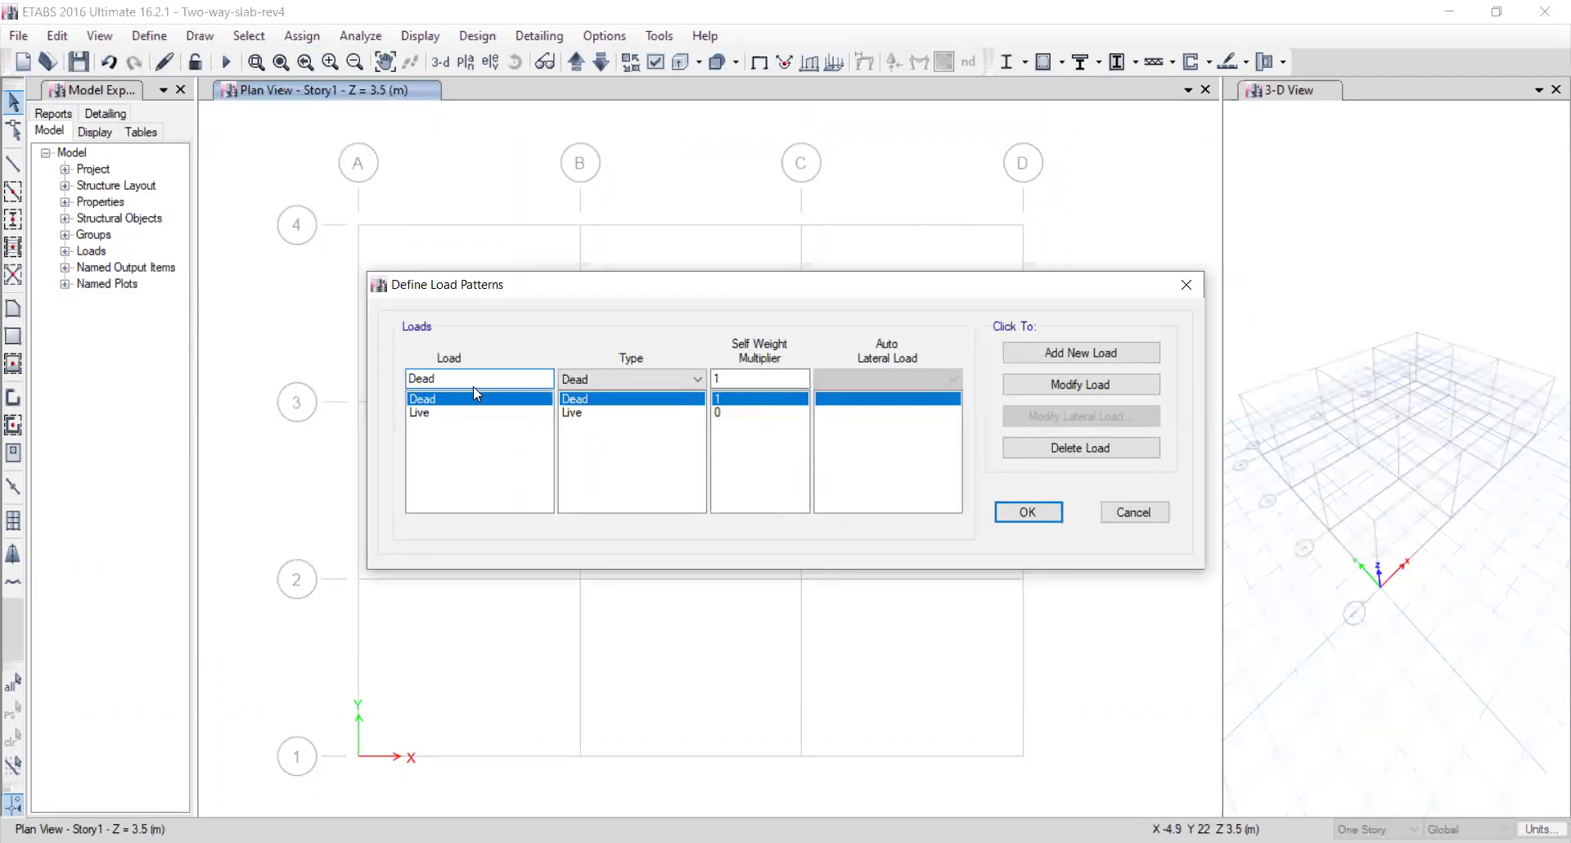
left_click_drag(455, 379, 409, 379)
type("SD")
left_click(622, 379)
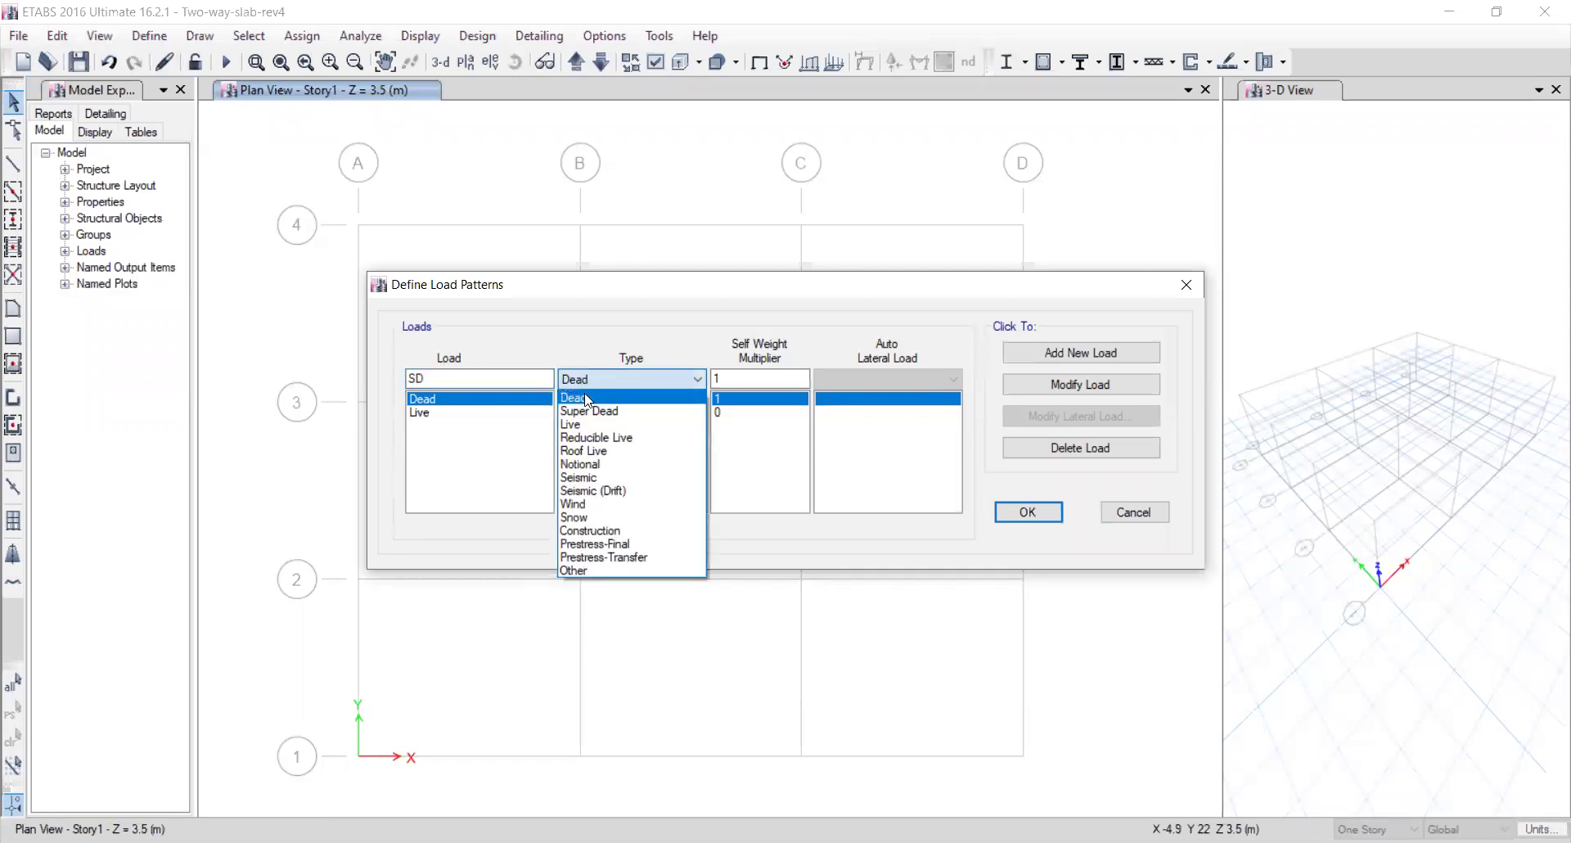
left_click(605, 411)
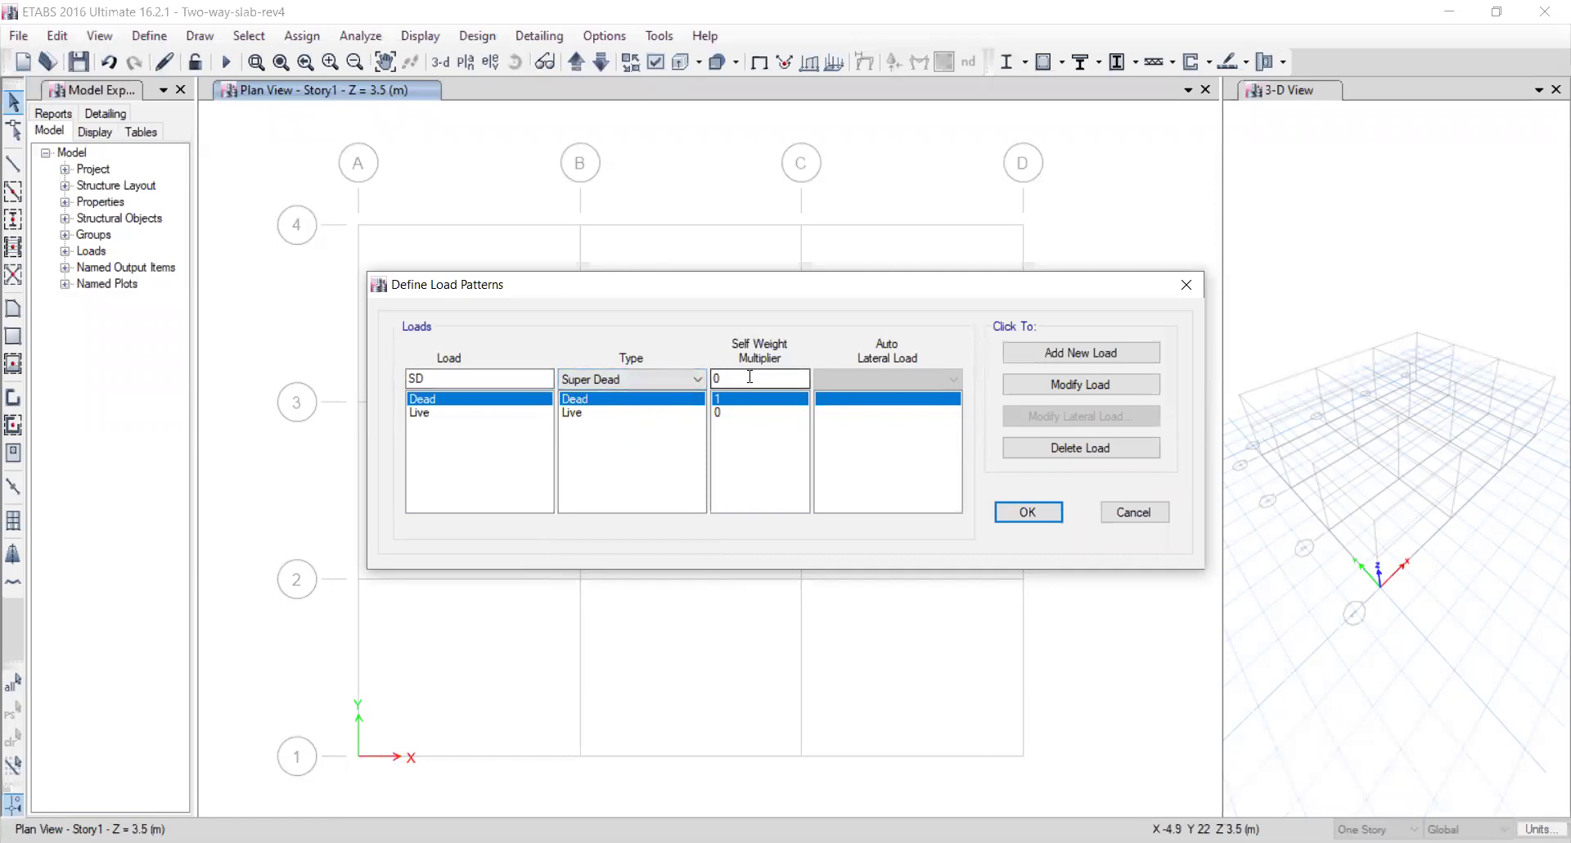
key("Tab")
key("Return")
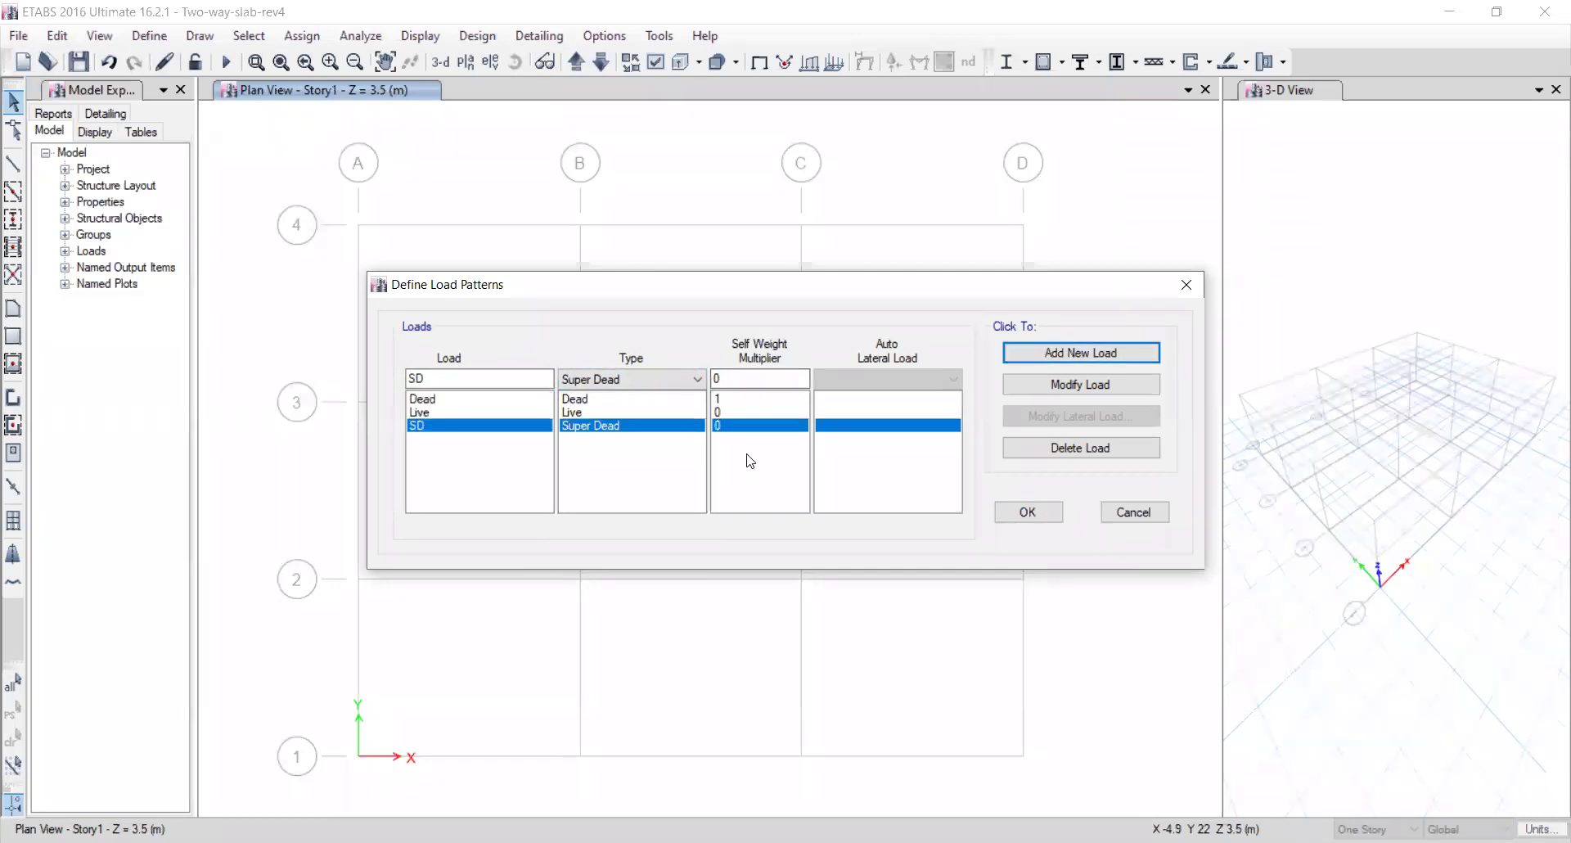
Review the type and self-weight multiplier of the Dead, Live and SD load patterns.
left_click(595, 401)
left_click(593, 413)
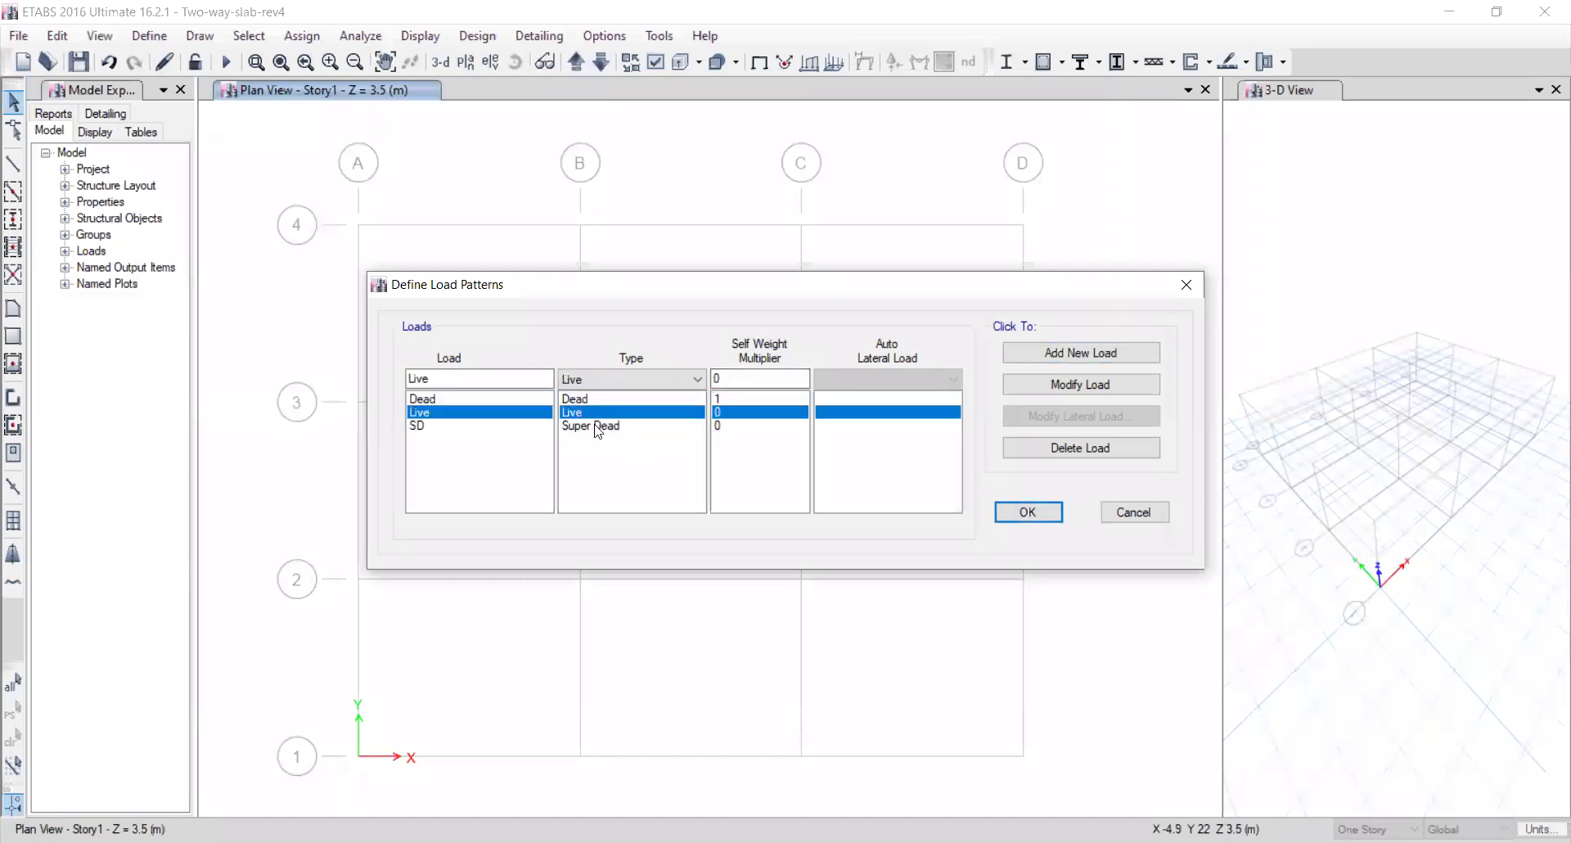
left_click(590, 427)
left_click(581, 400)
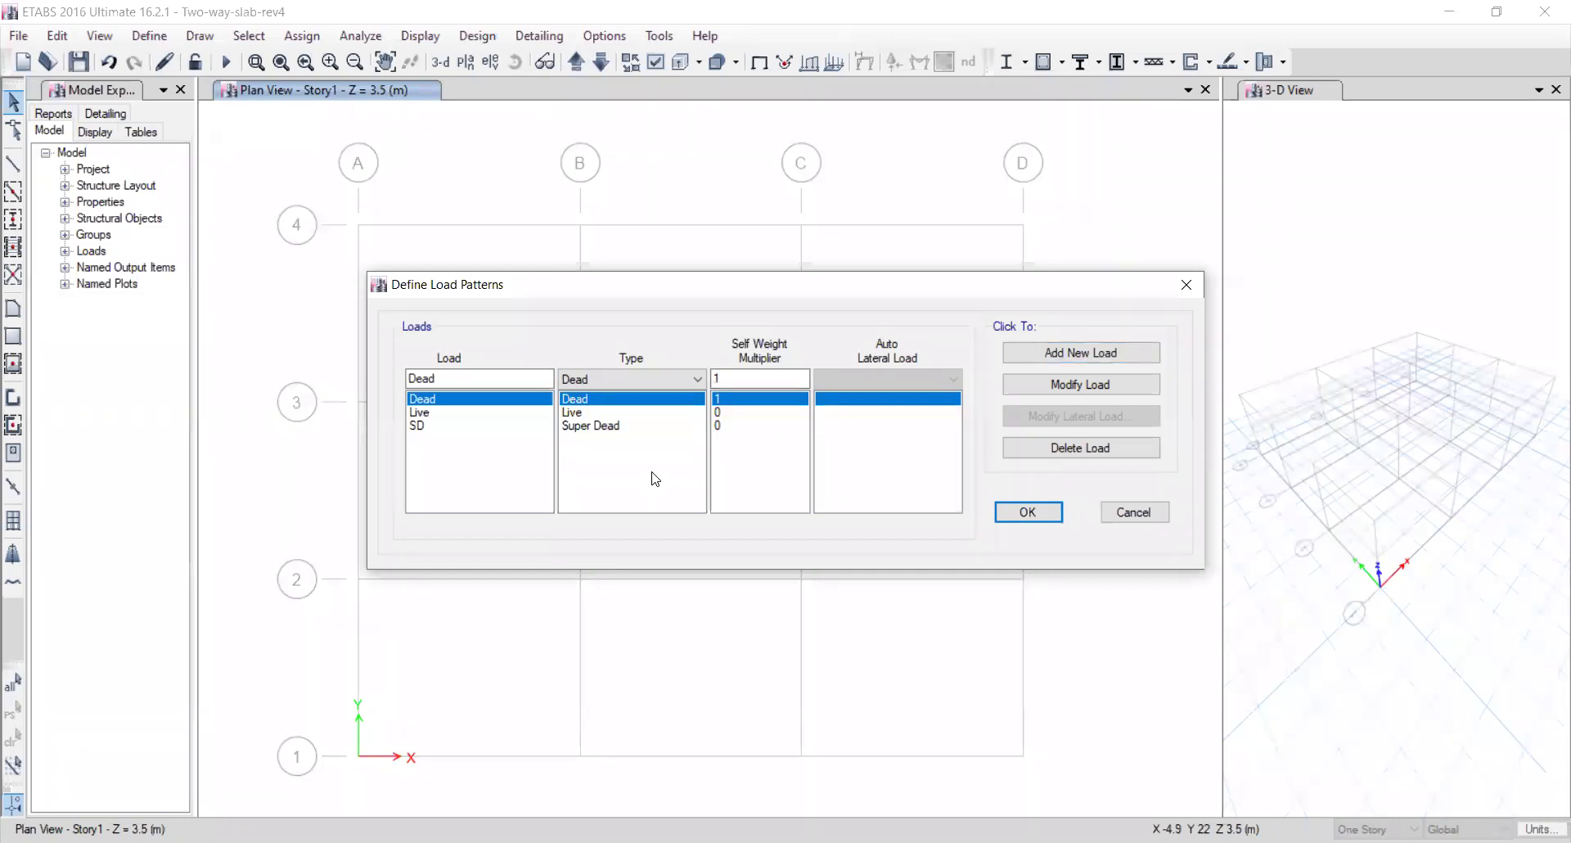
left_click(573, 415)
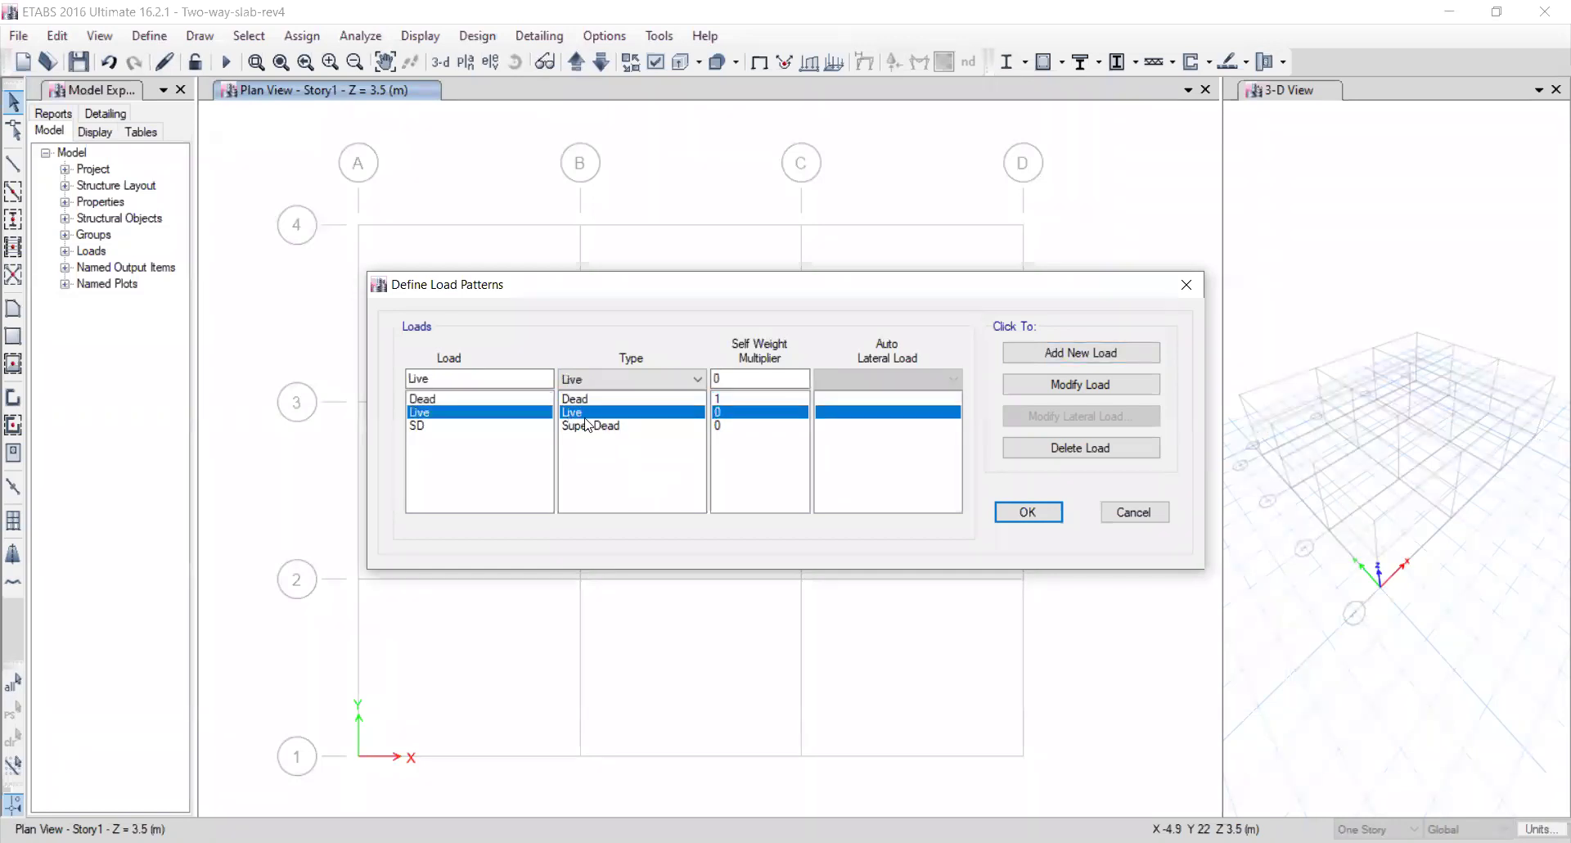
Check the SD load pattern and accept the defined load patterns.
left_click(587, 428)
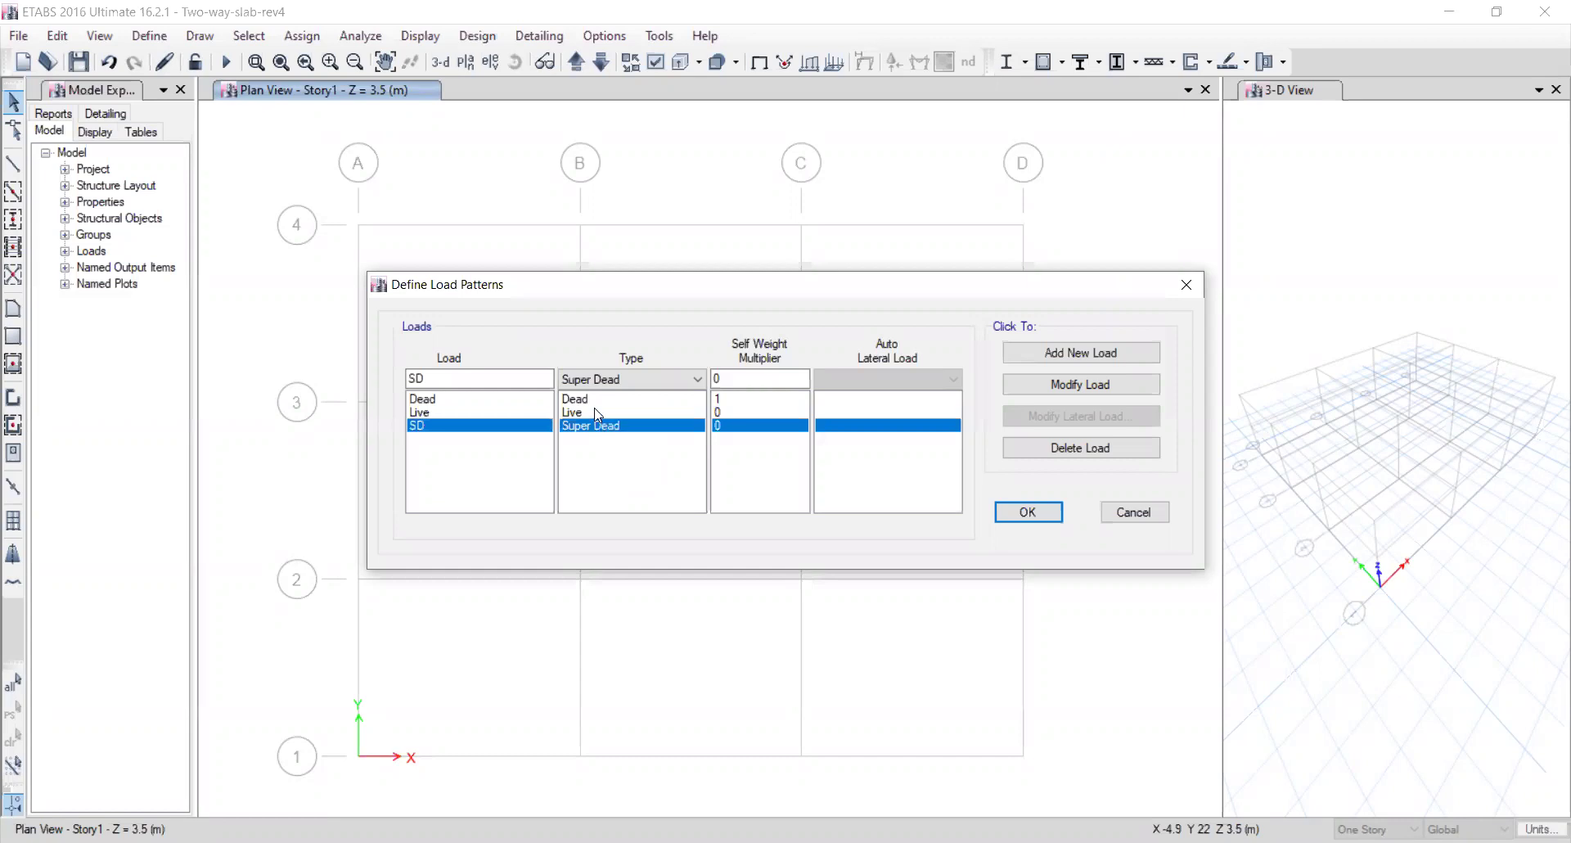
left_click(1025, 512)
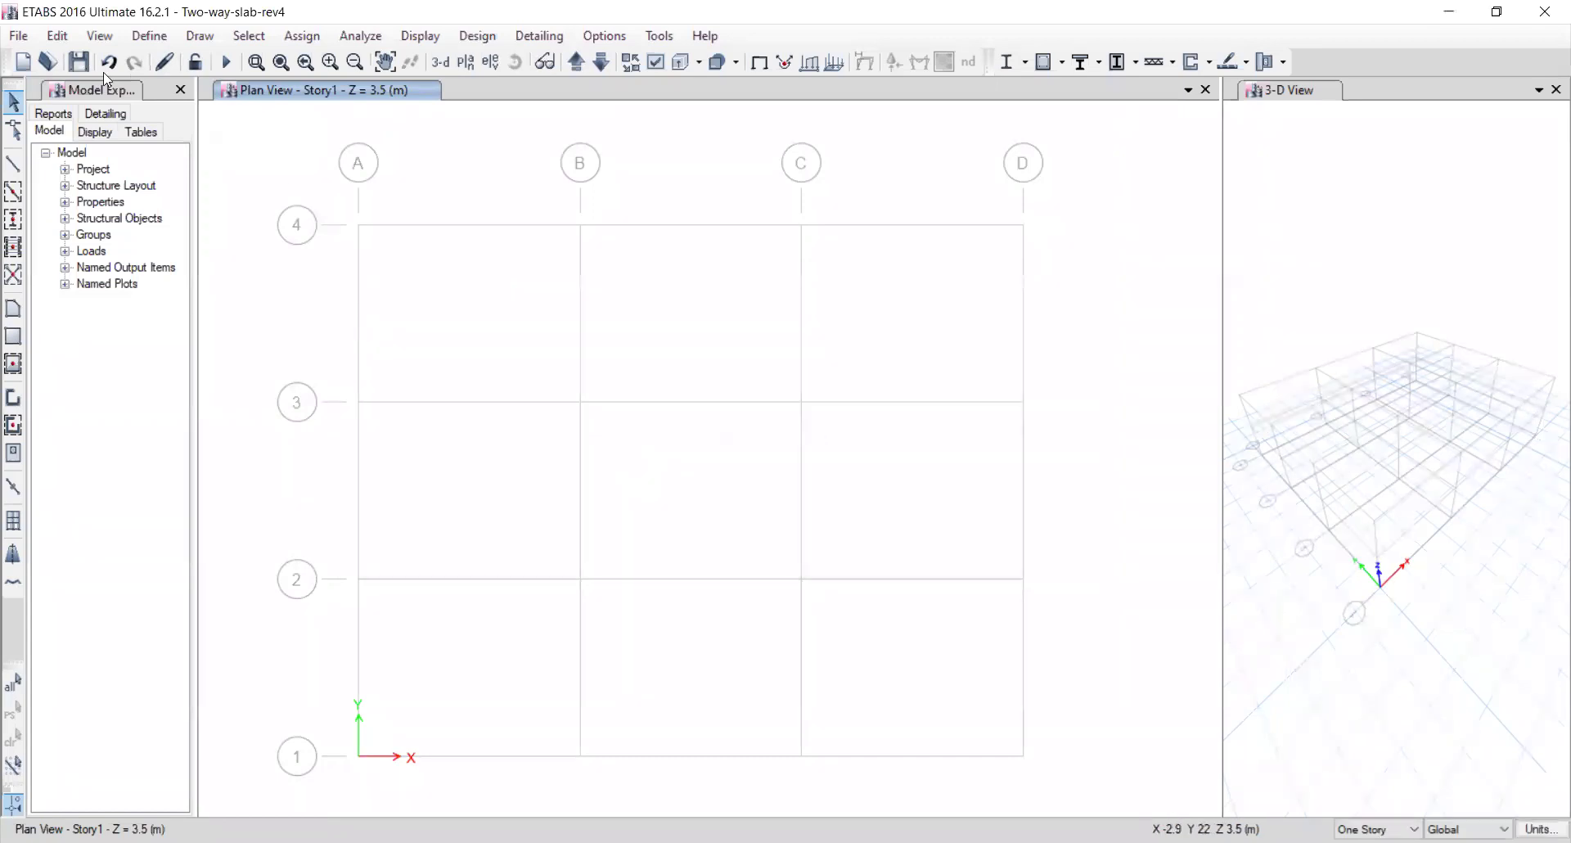
middle_click_drag(680, 449, 603, 390)
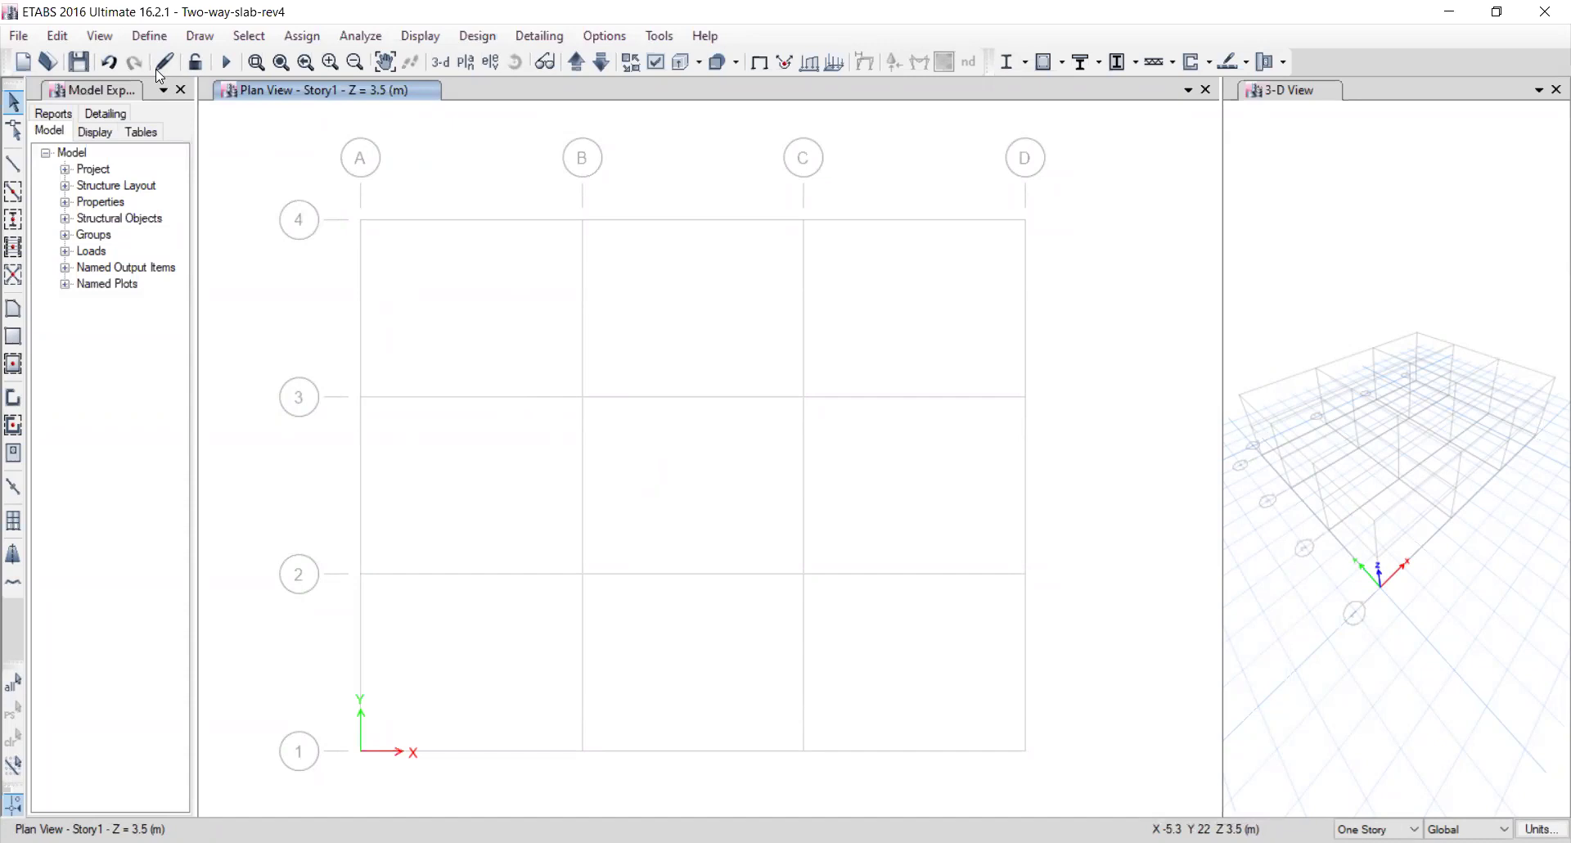
Add the default load combinations for Concrete Frame Design, converted to editable user combinations.
left_click(143, 40)
left_click(220, 544)
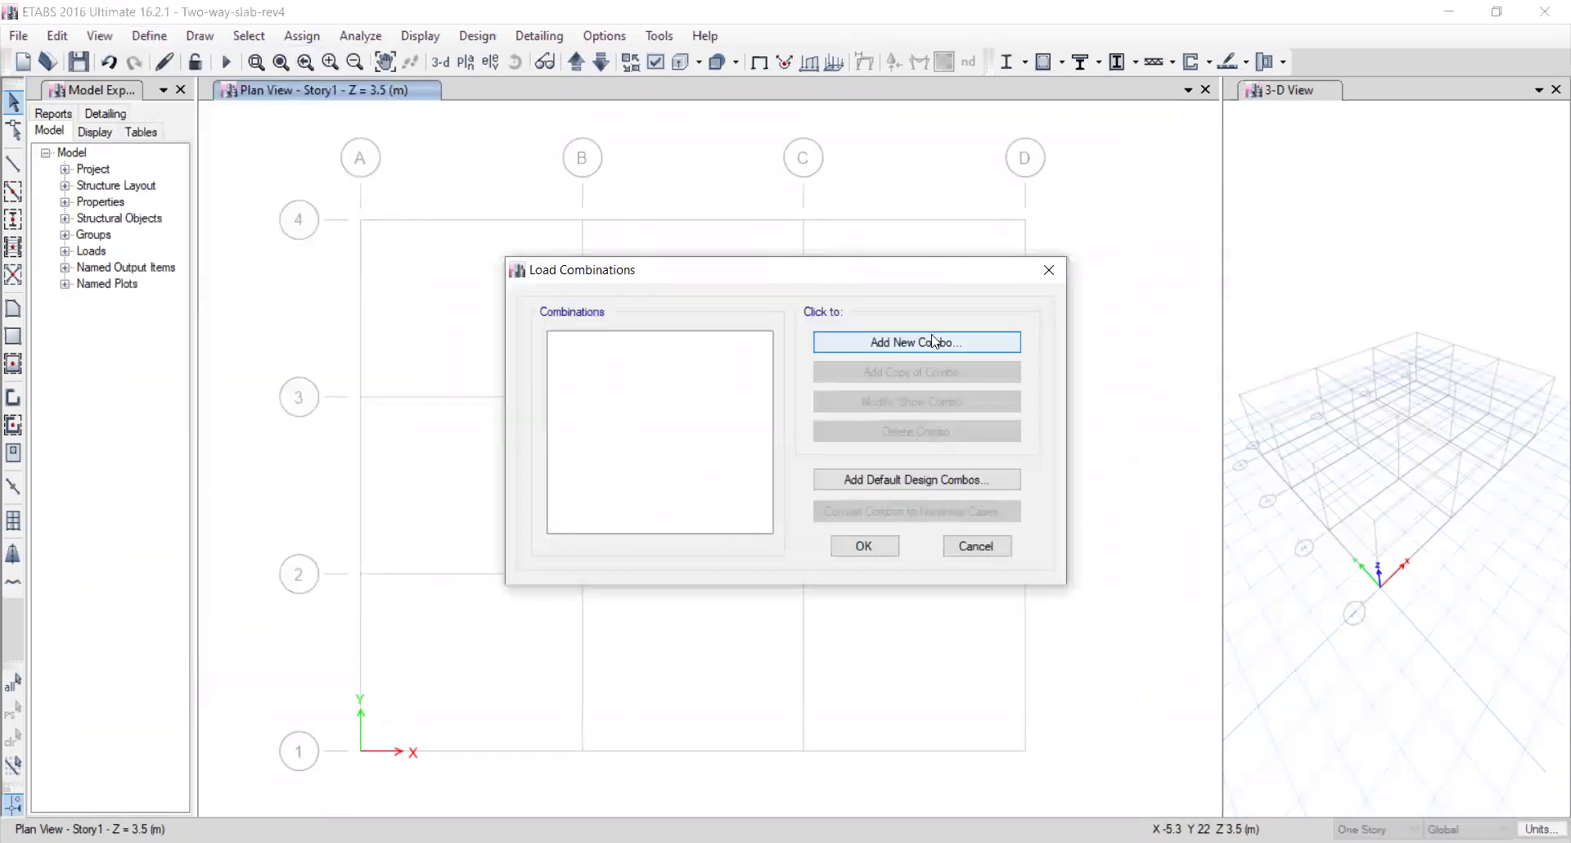
left_click(871, 483)
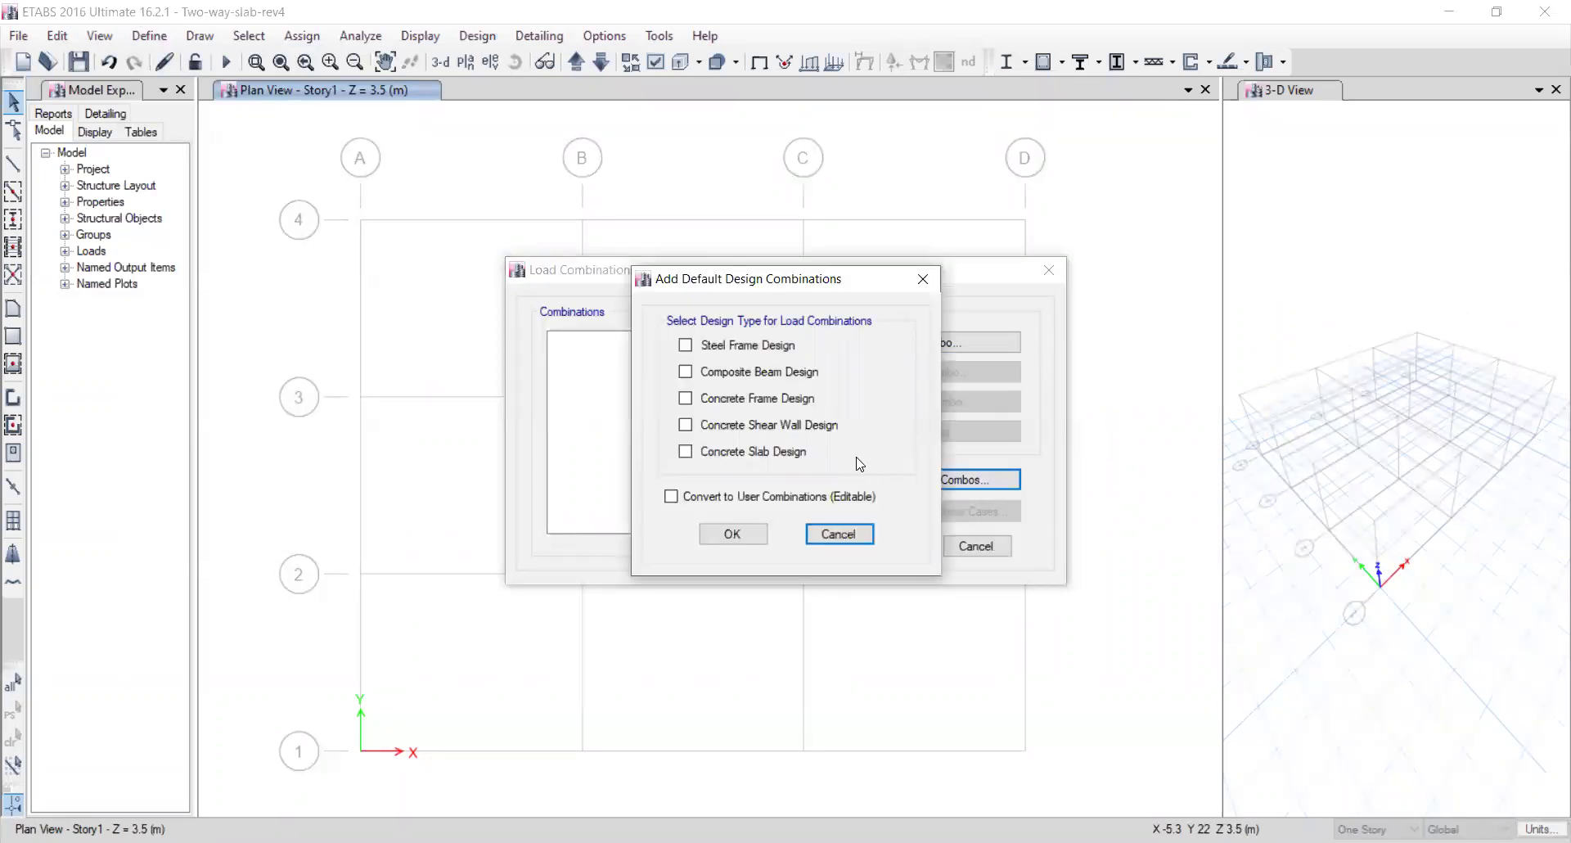
left_click(730, 399)
left_click(672, 497)
left_click_drag(723, 279, 774, 277)
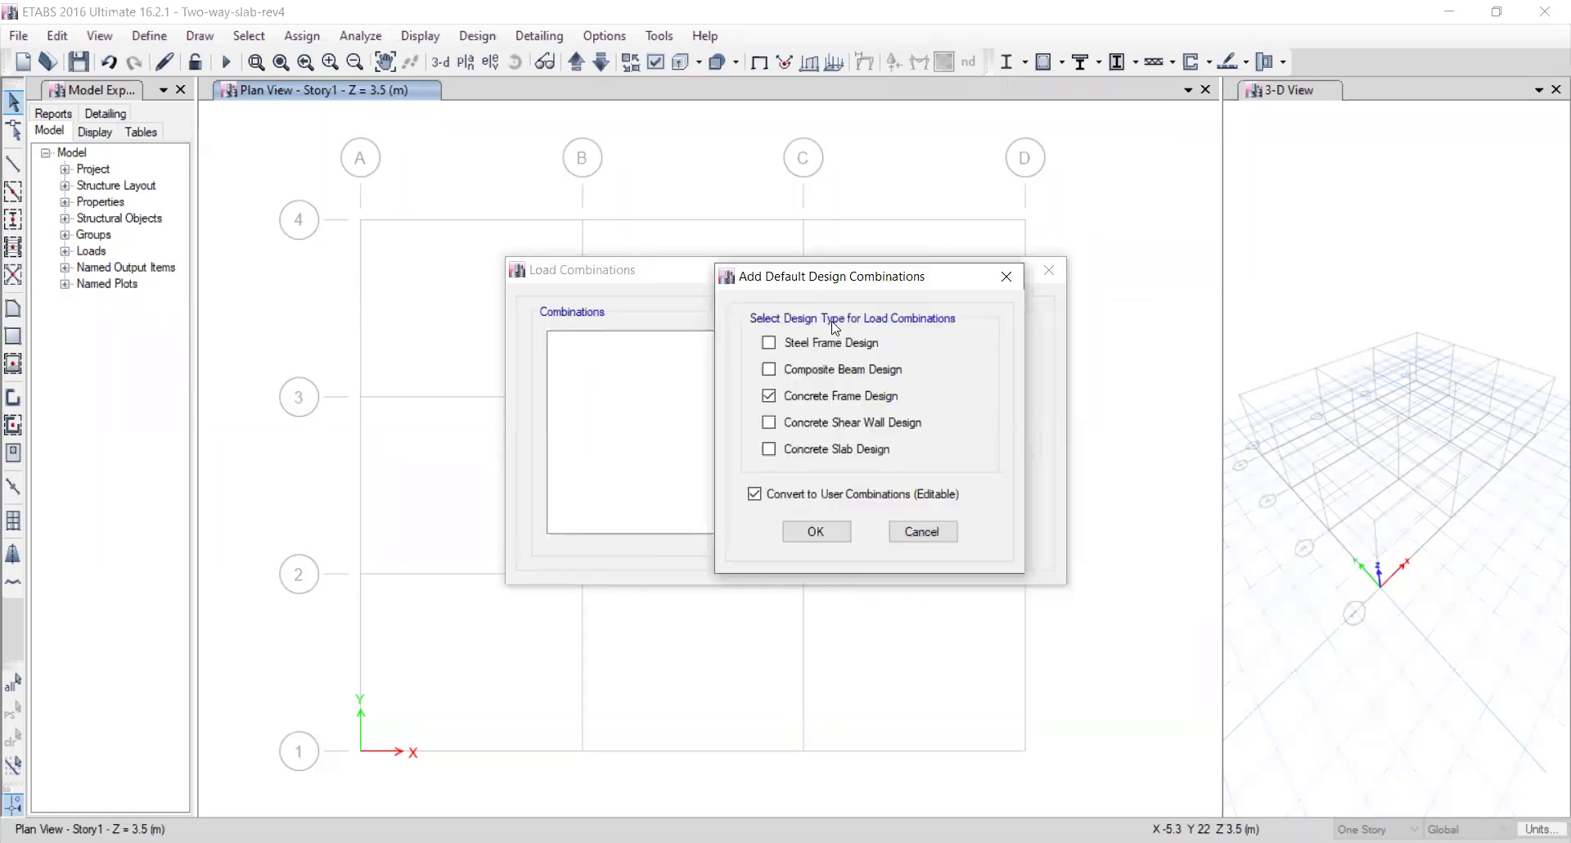
left_click(816, 532)
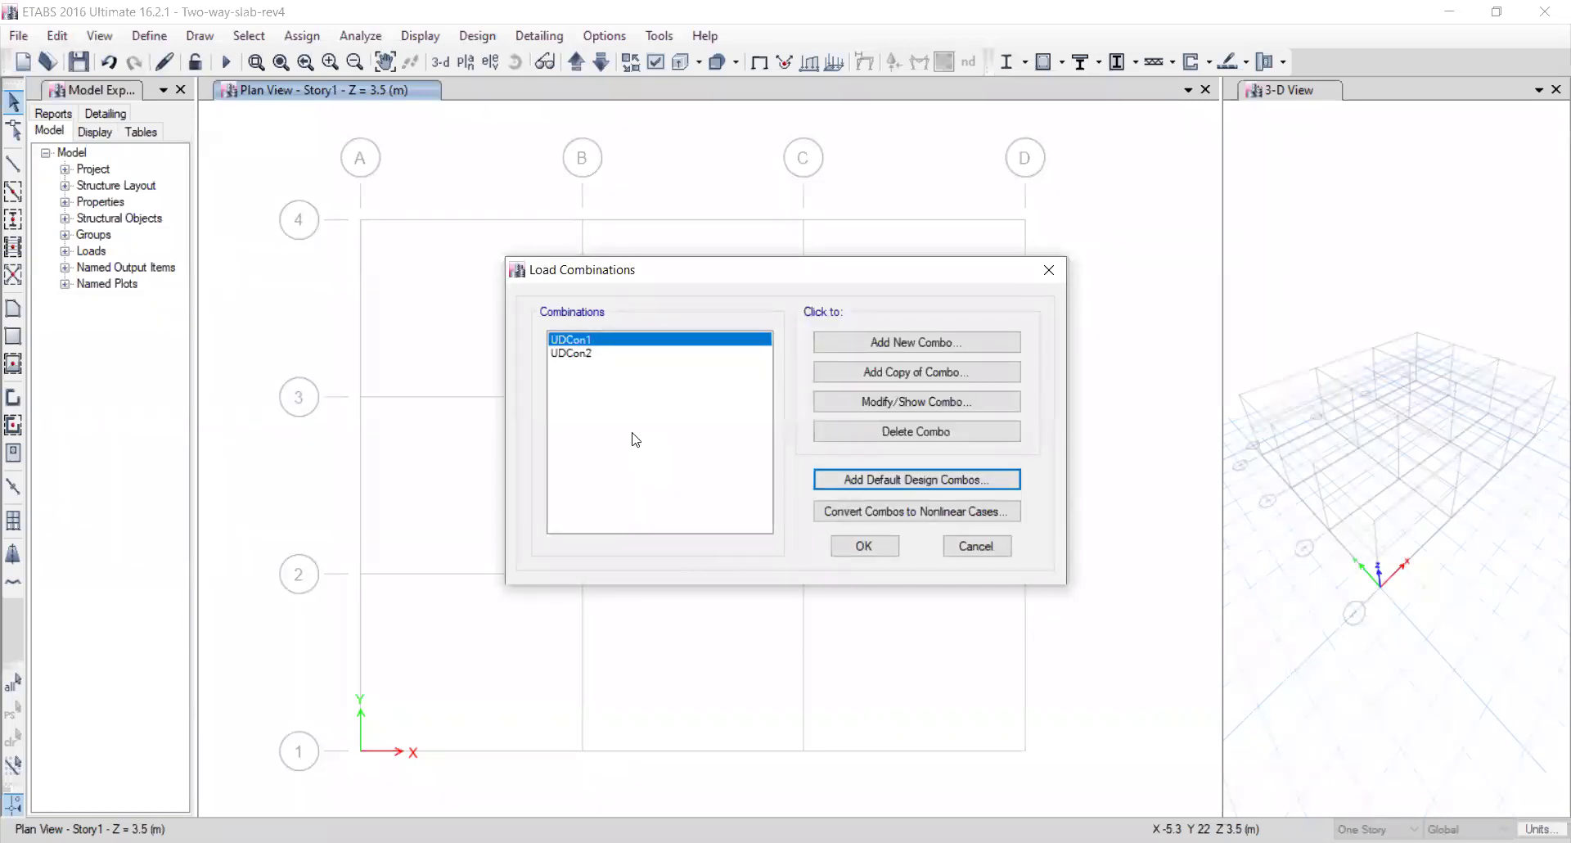
Review the load names and scale factors of the UDCon1 and UDCon2 combinations.
left_click(867, 409)
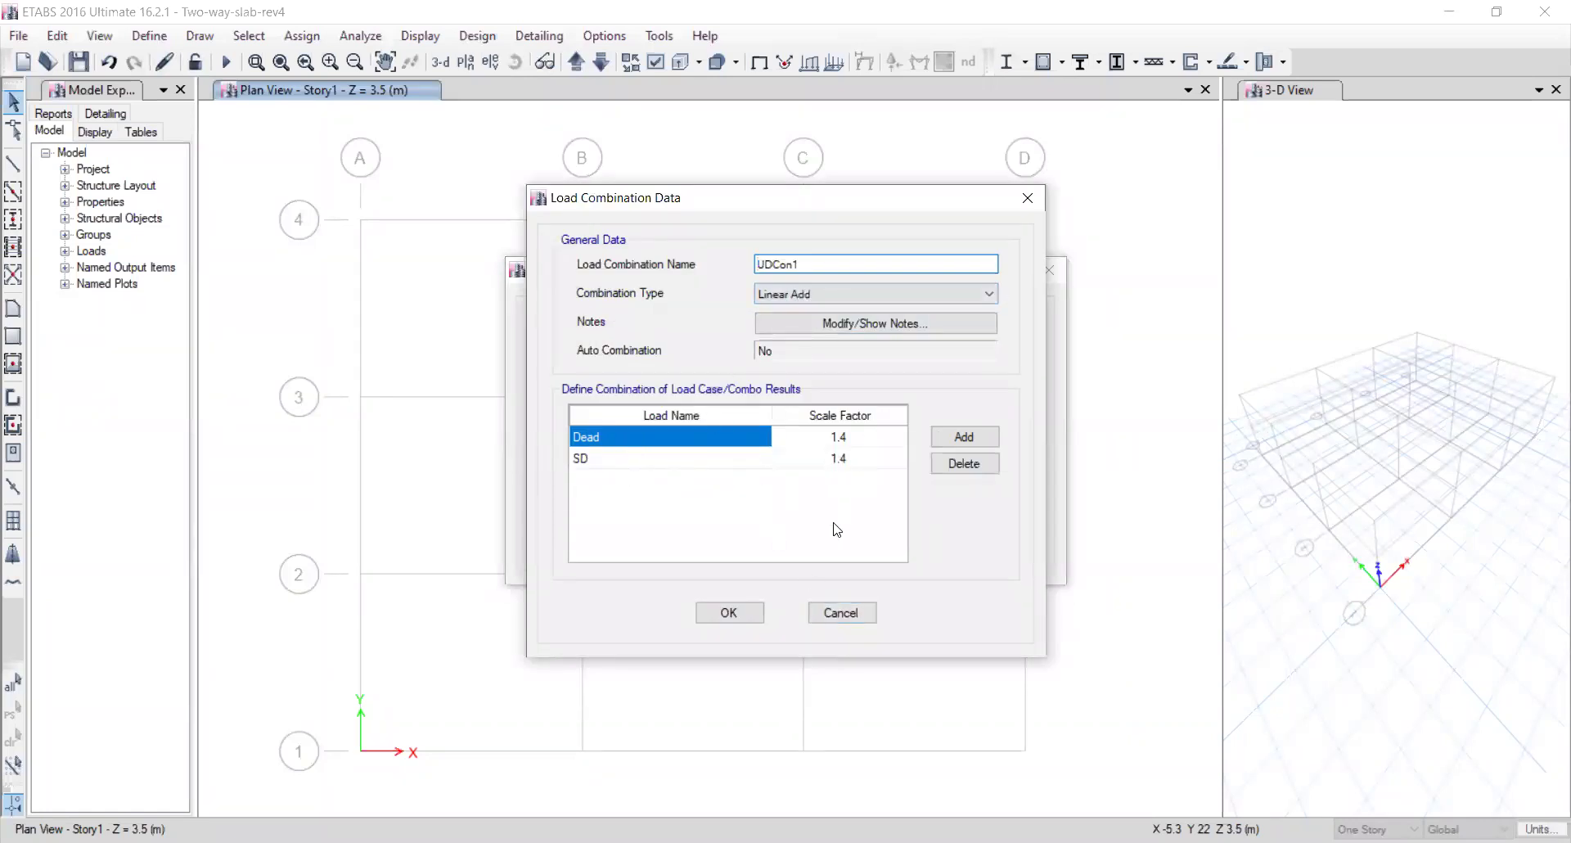
left_click(730, 613)
left_click(578, 353)
left_click(853, 438)
left_click(835, 481)
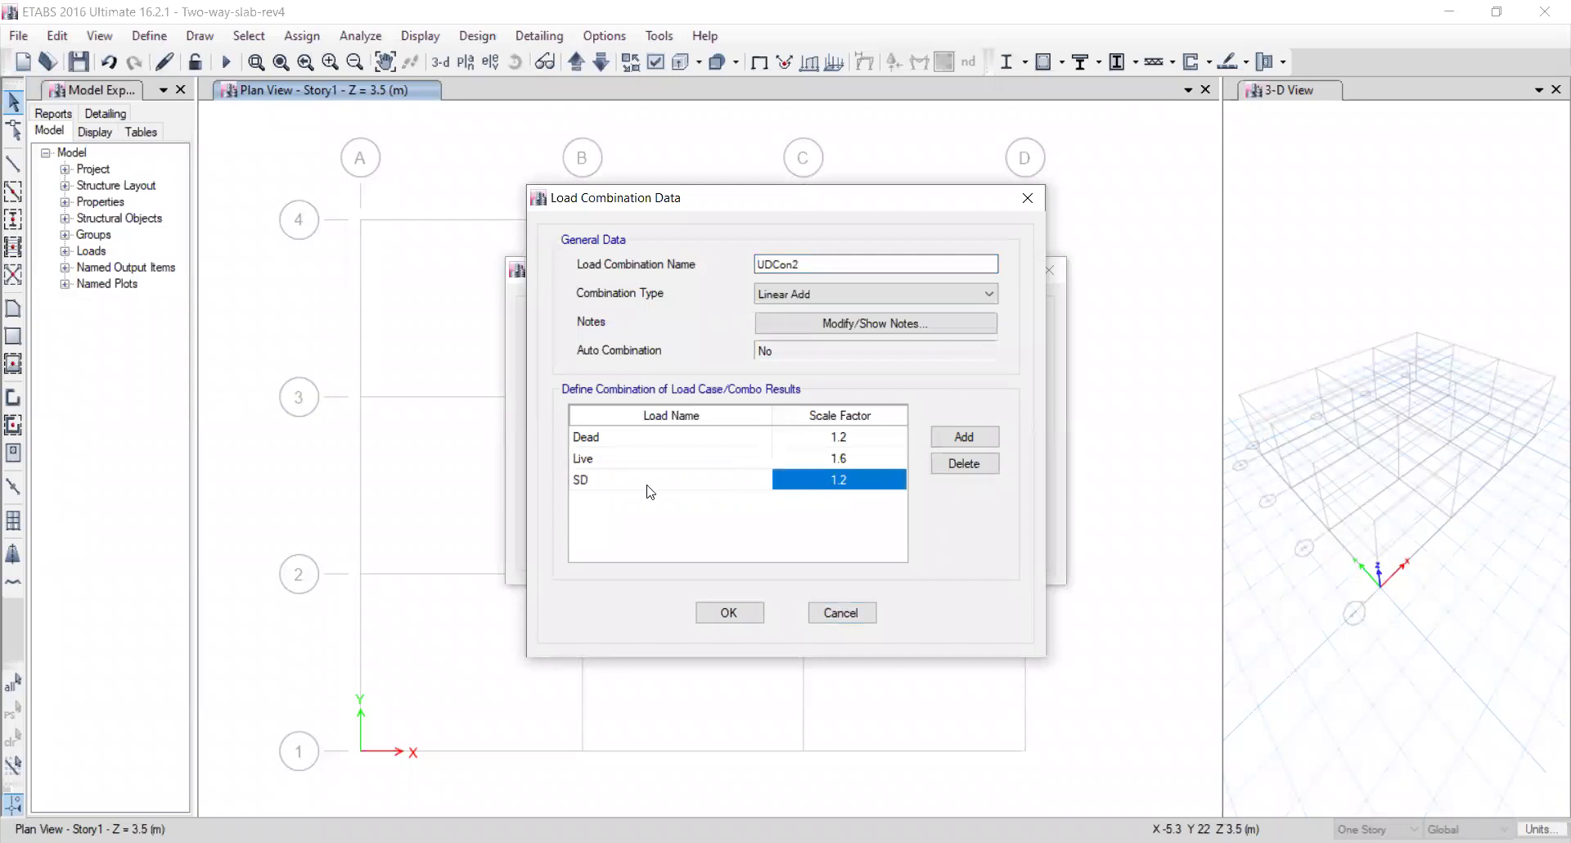
left_click(608, 459)
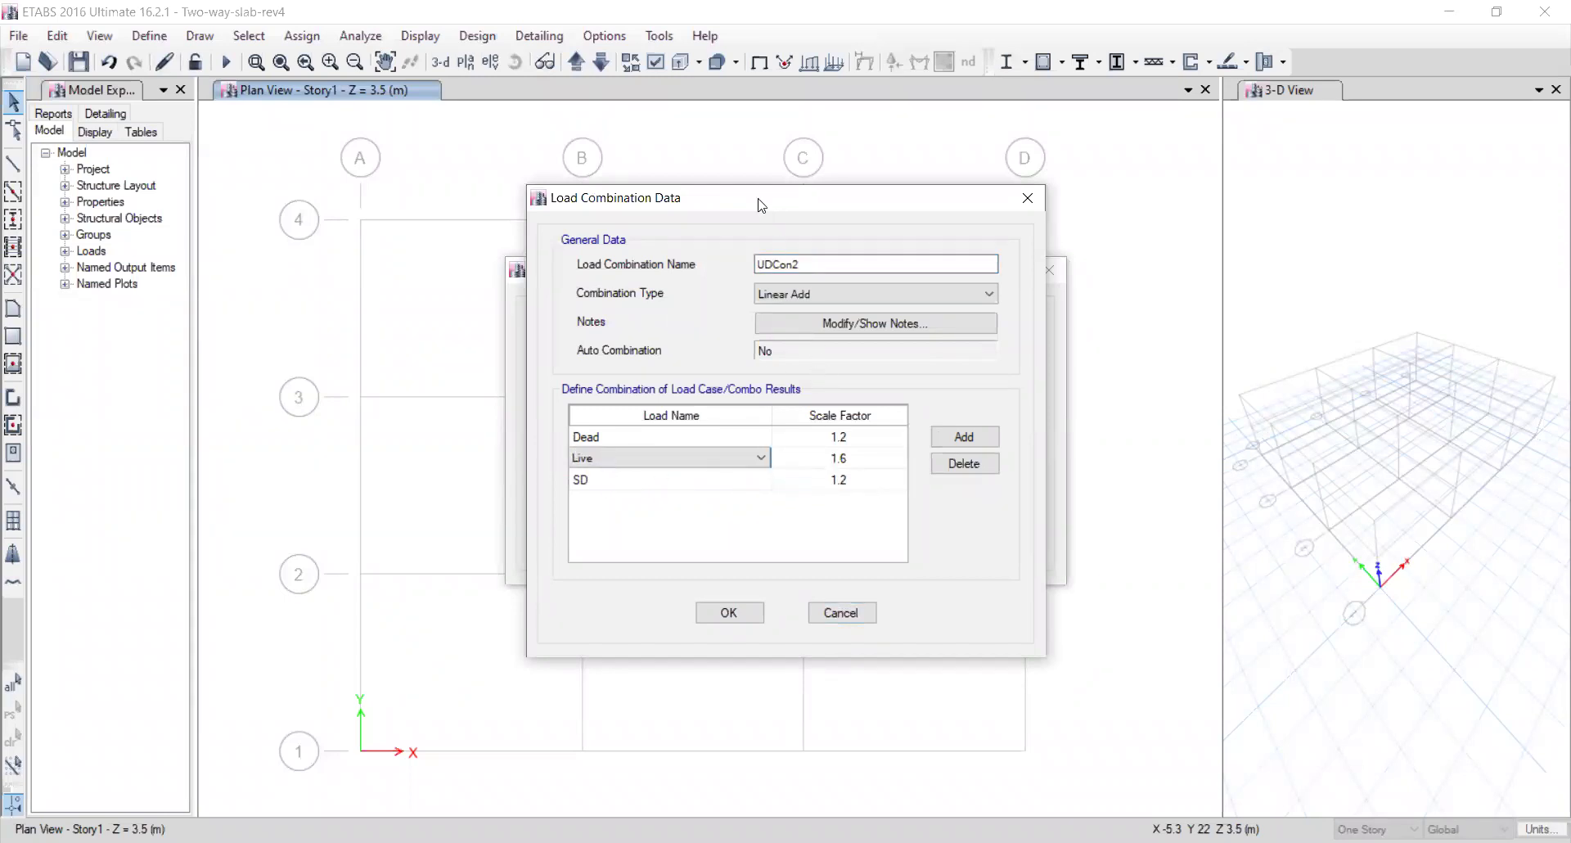
left_click_drag(761, 205, 770, 217)
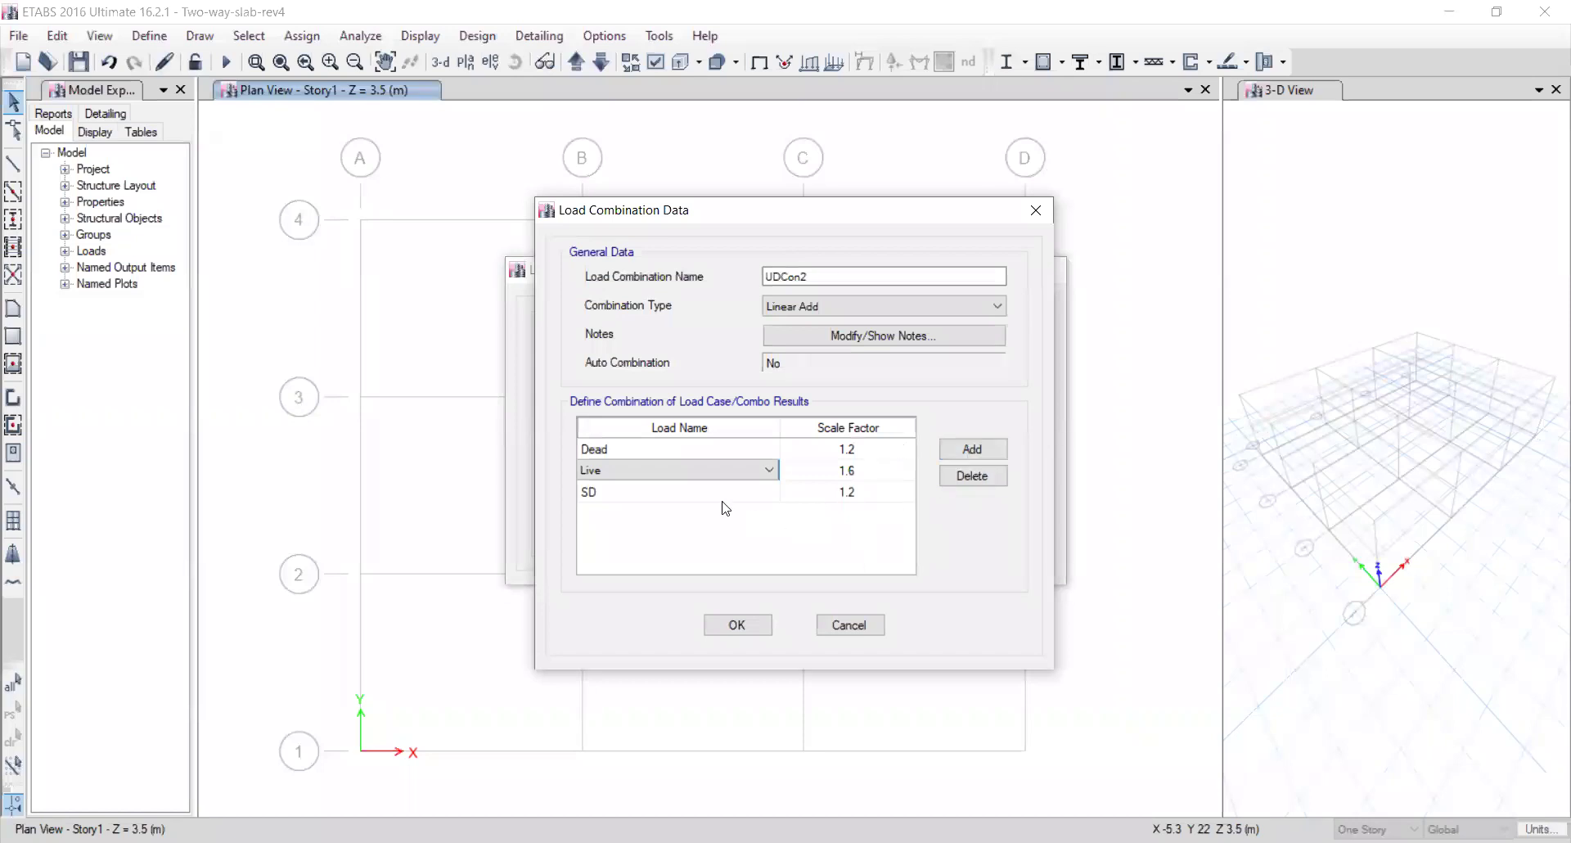
Try Live as the first load name in UDCon2 and set it back to Dead.
left_click(667, 450)
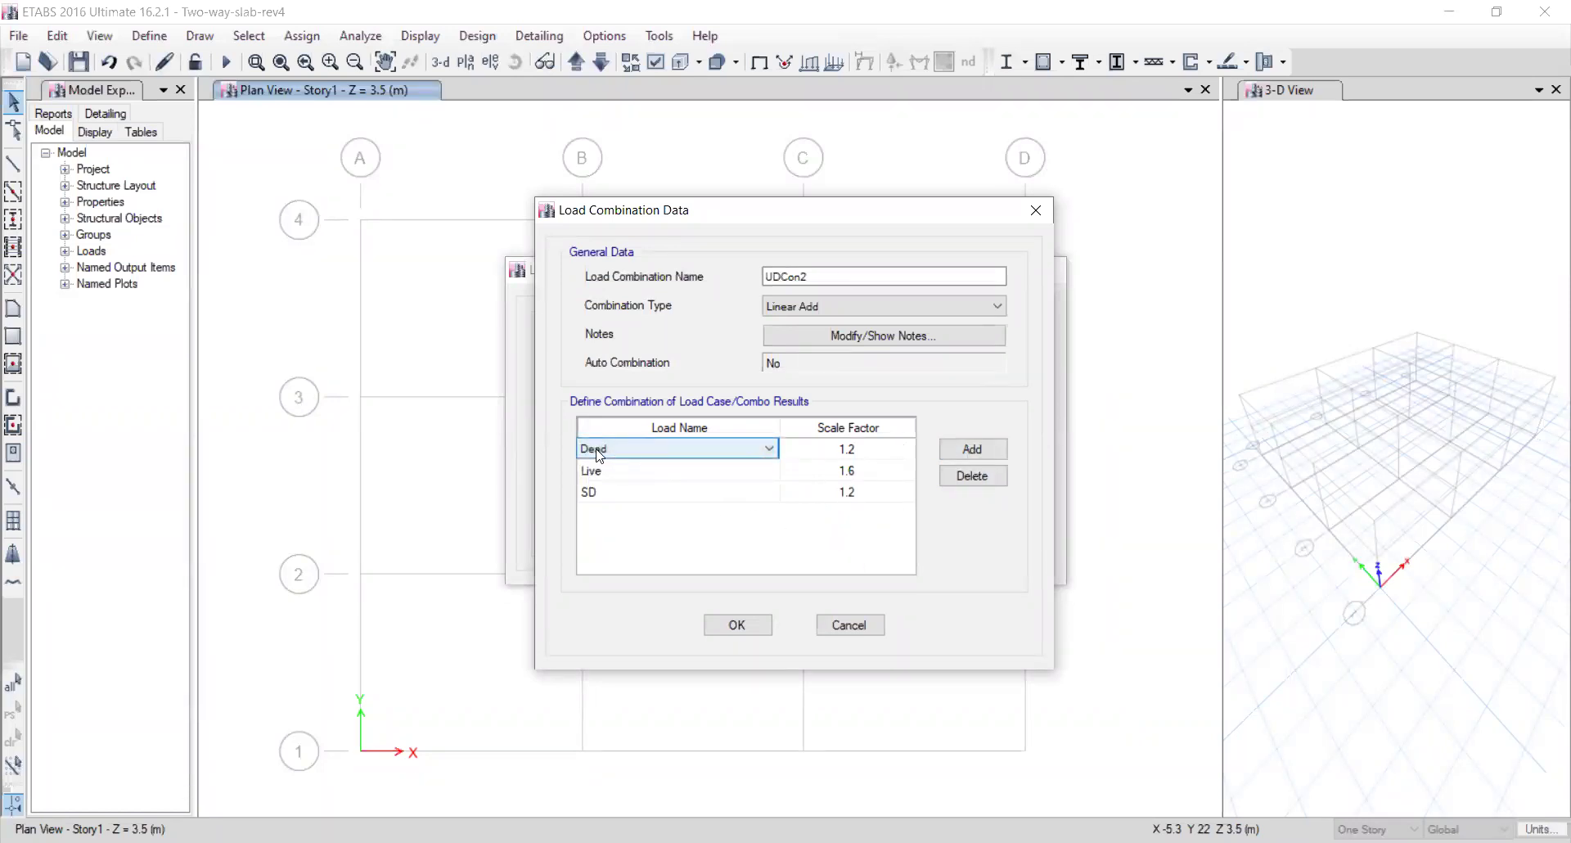
left_click(769, 448)
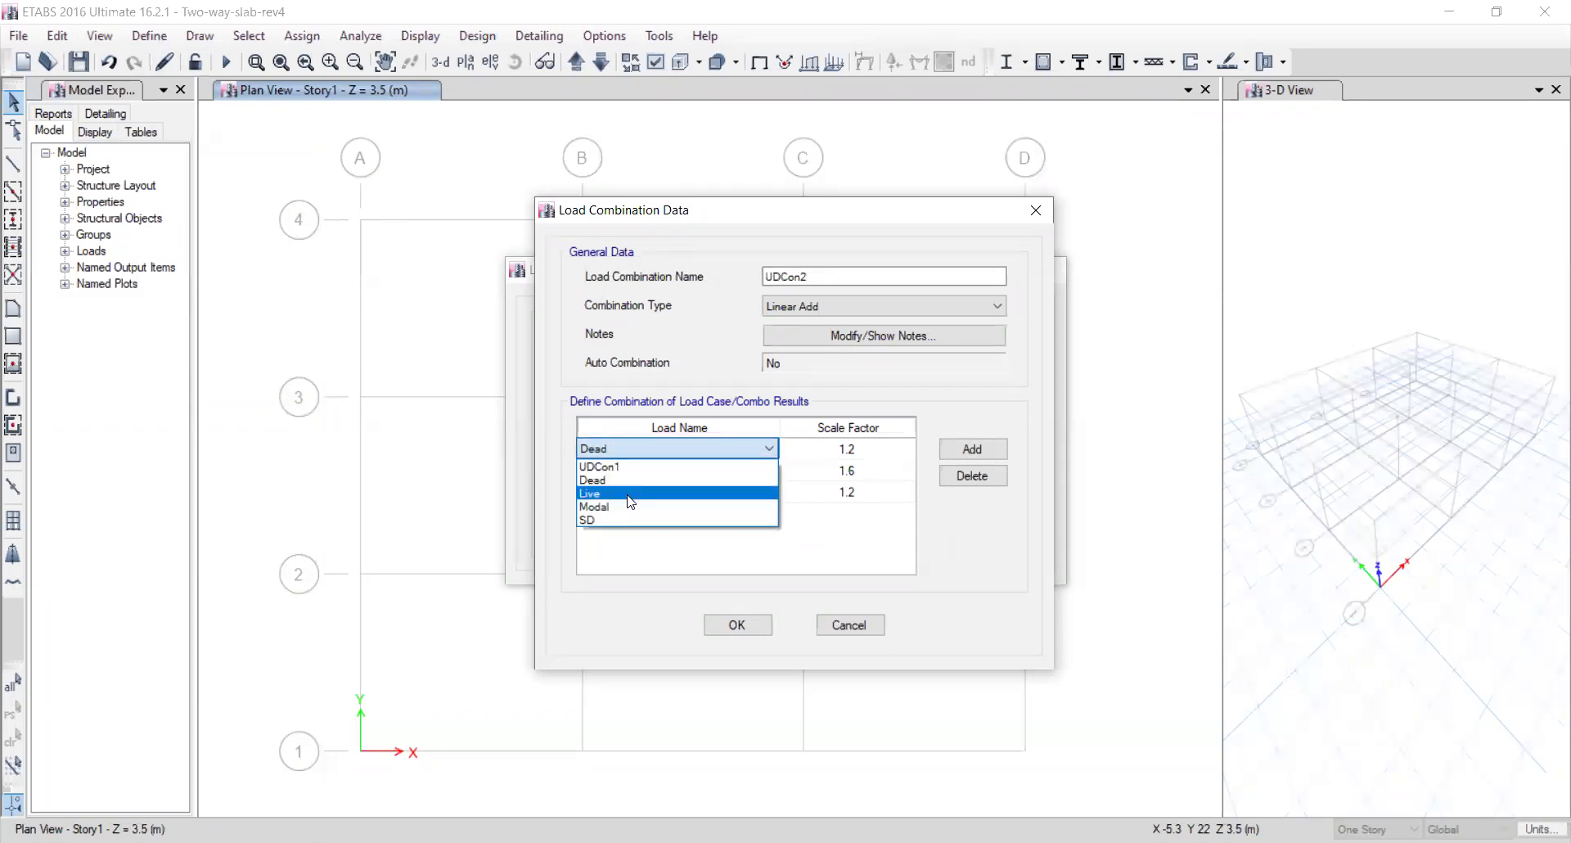
left_click(630, 493)
left_click(768, 452)
left_click(769, 450)
left_click(695, 481)
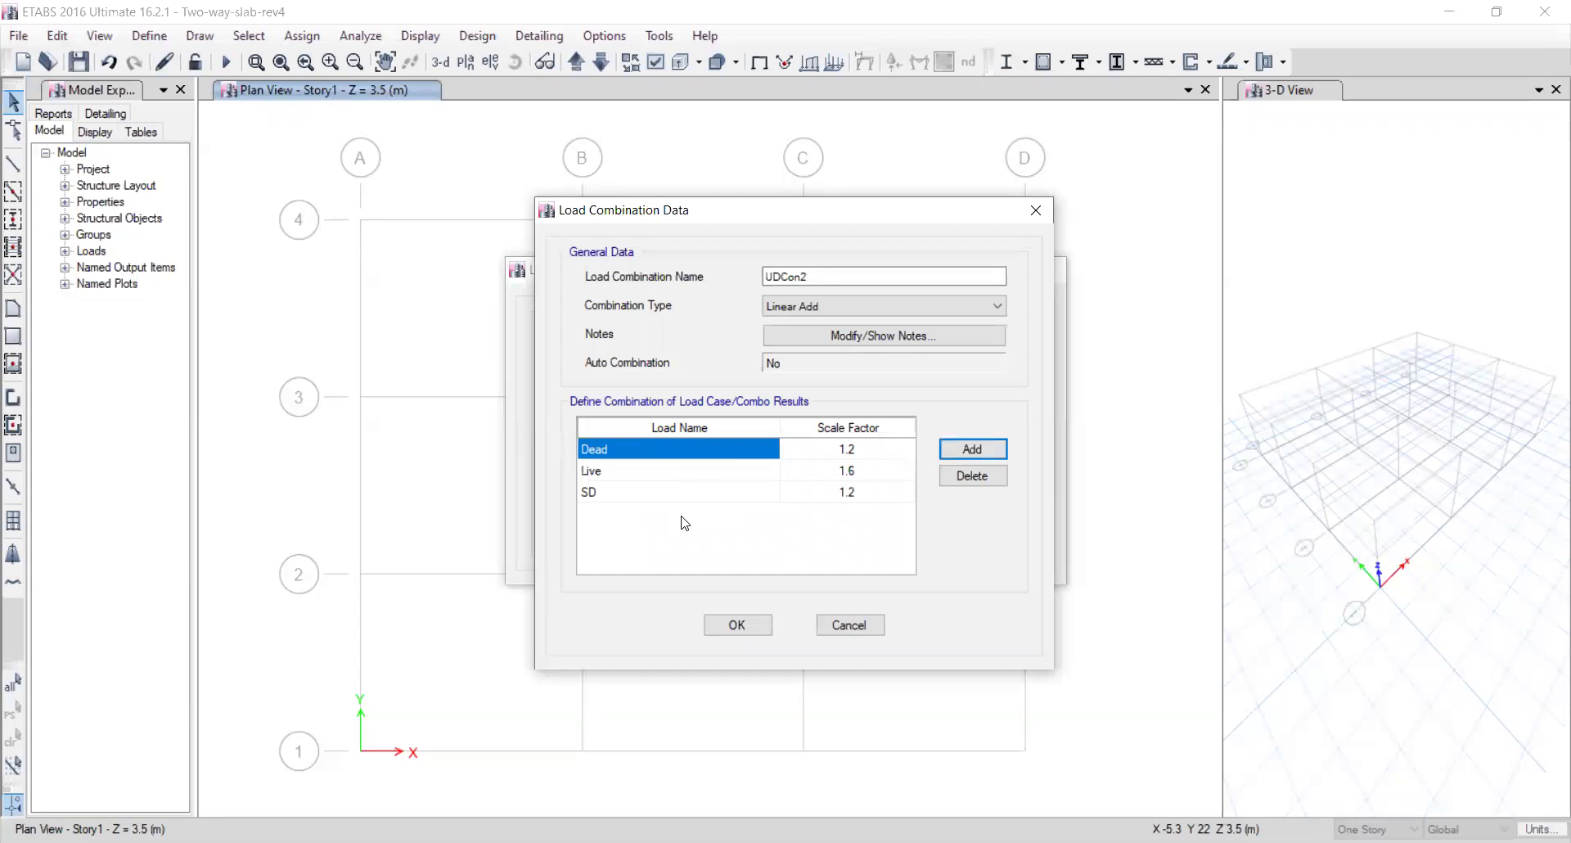
Try adding two extra load rows to UDCon2 and delete both of them.
left_click(966, 452)
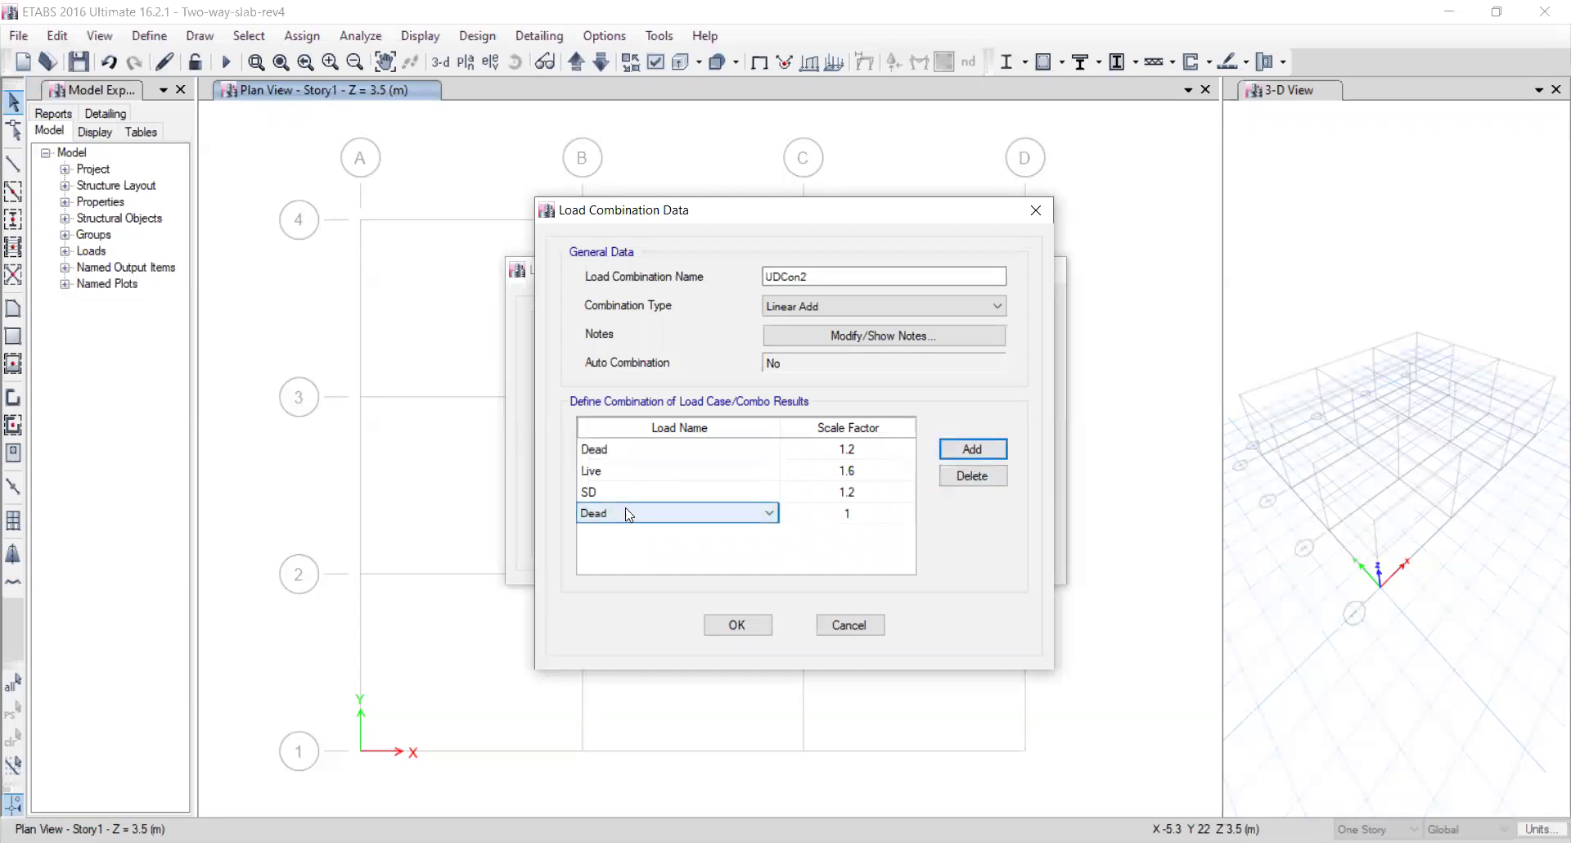
left_click(978, 455)
left_click(771, 515)
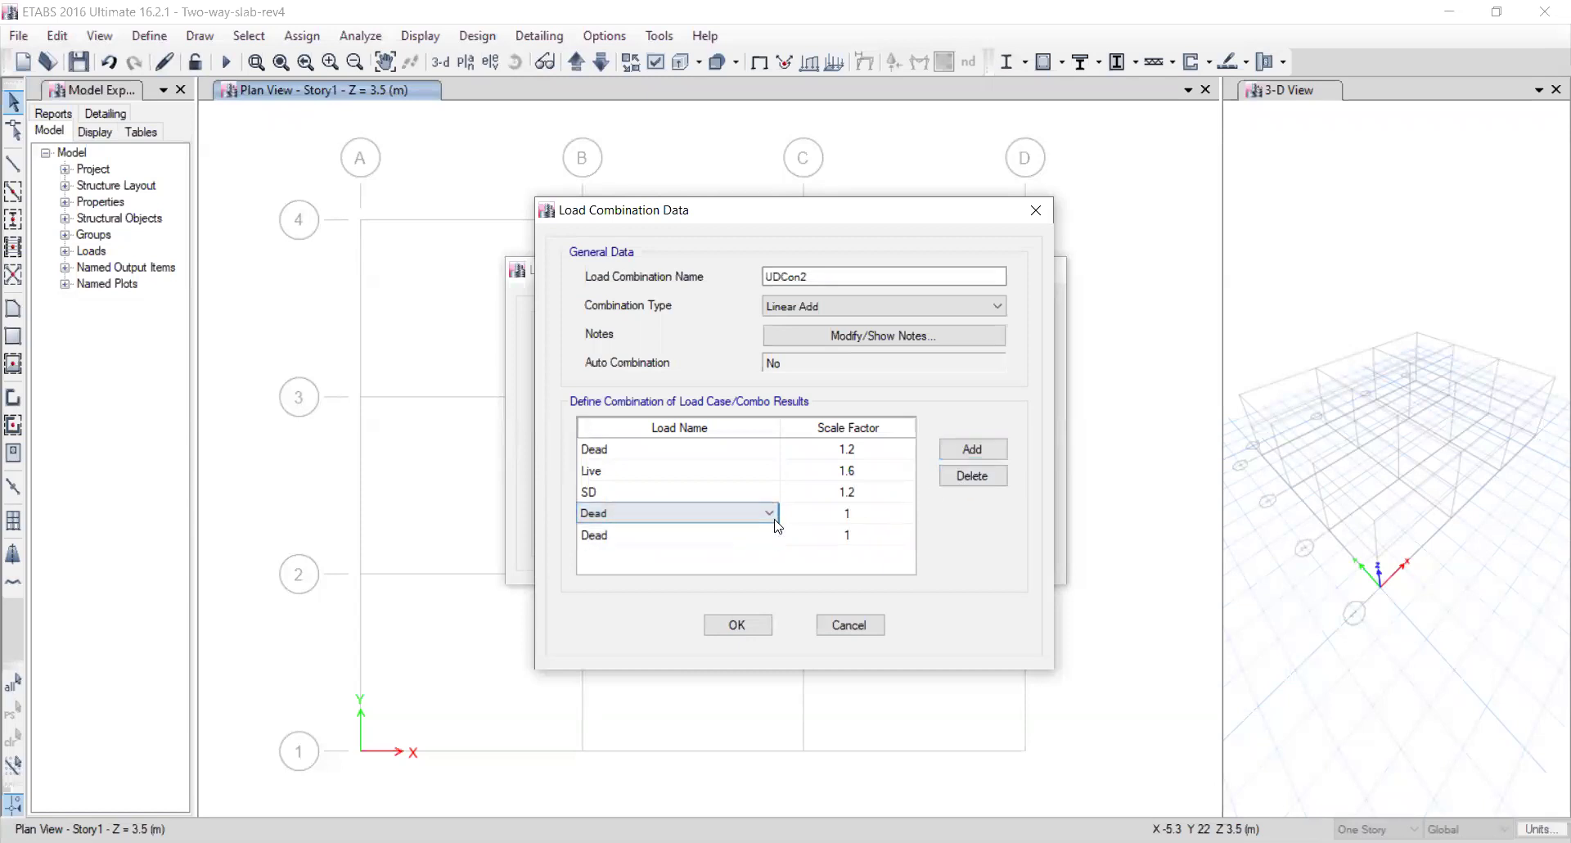
left_click(769, 513)
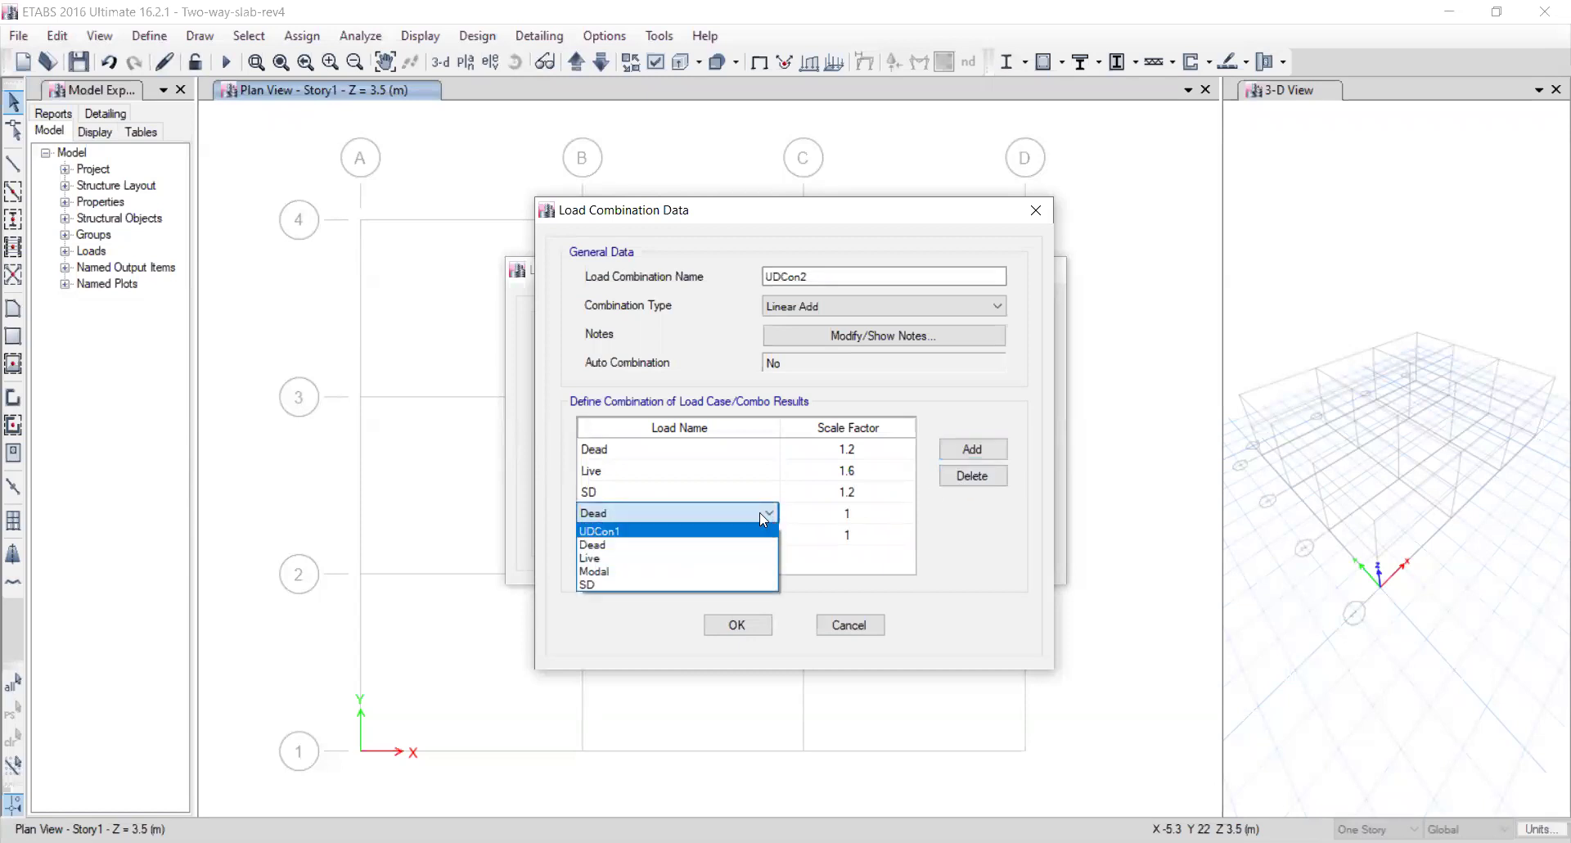
left_click(757, 510)
left_click(795, 532)
left_click(972, 476)
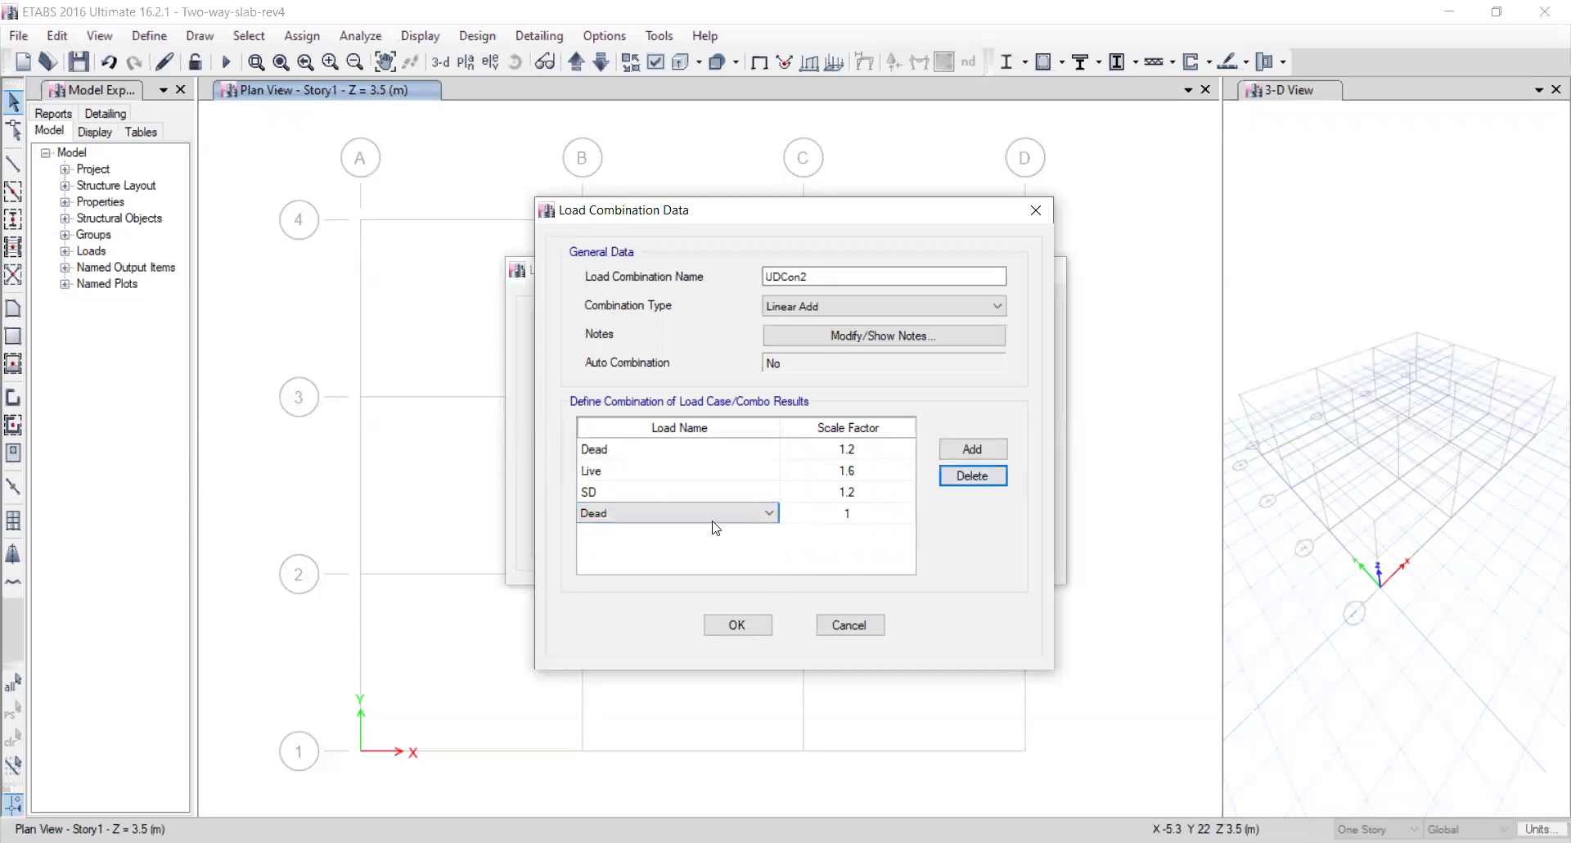
left_click(973, 476)
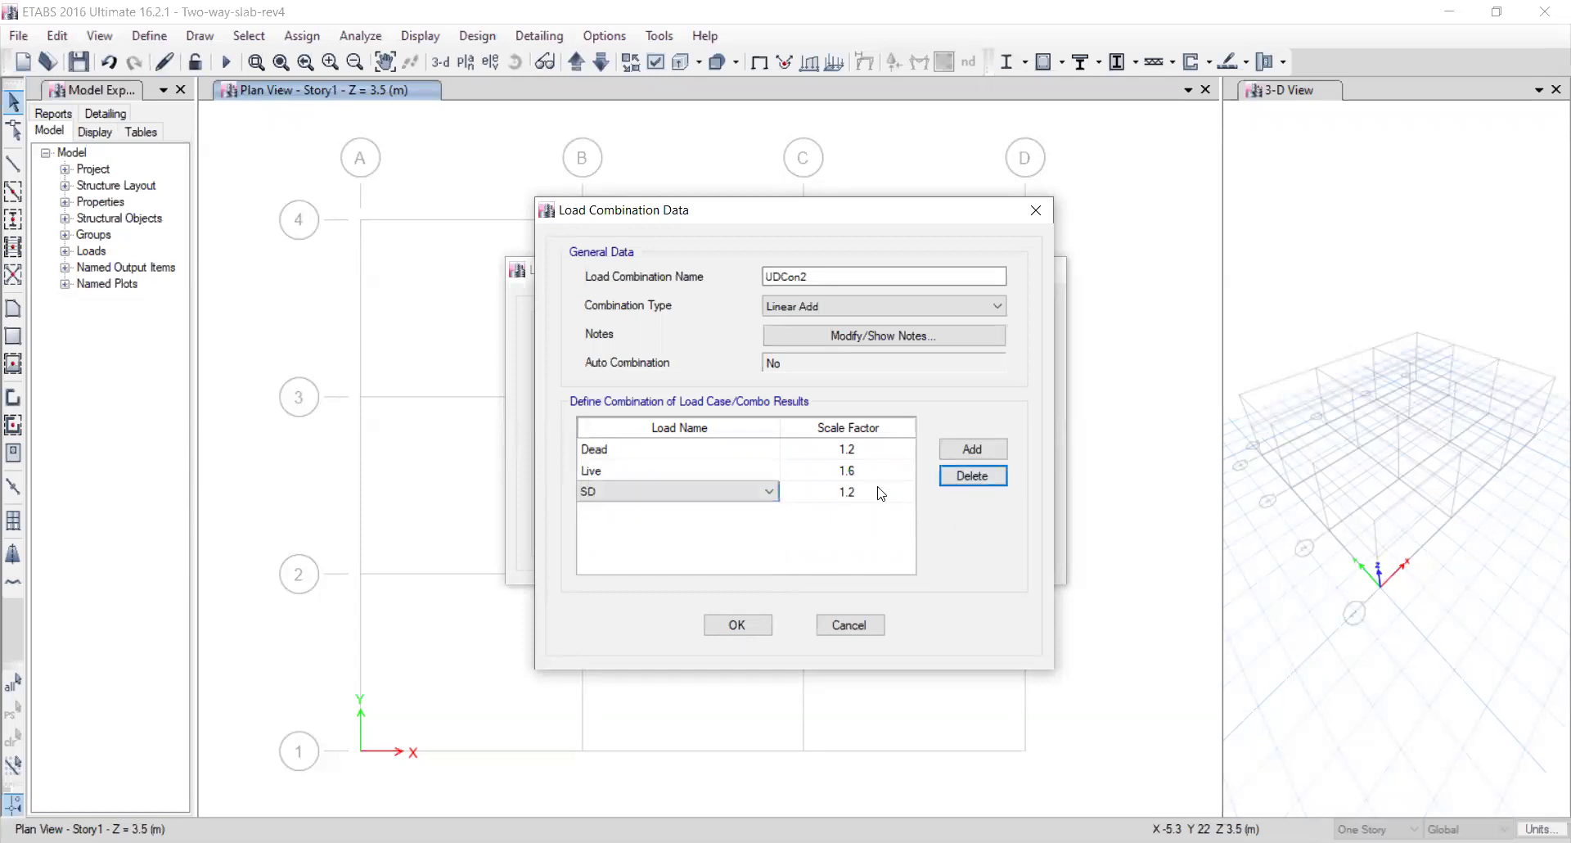
Check the Live and SD rows of UDCon2 and discard the combination edits.
left_click(884, 473)
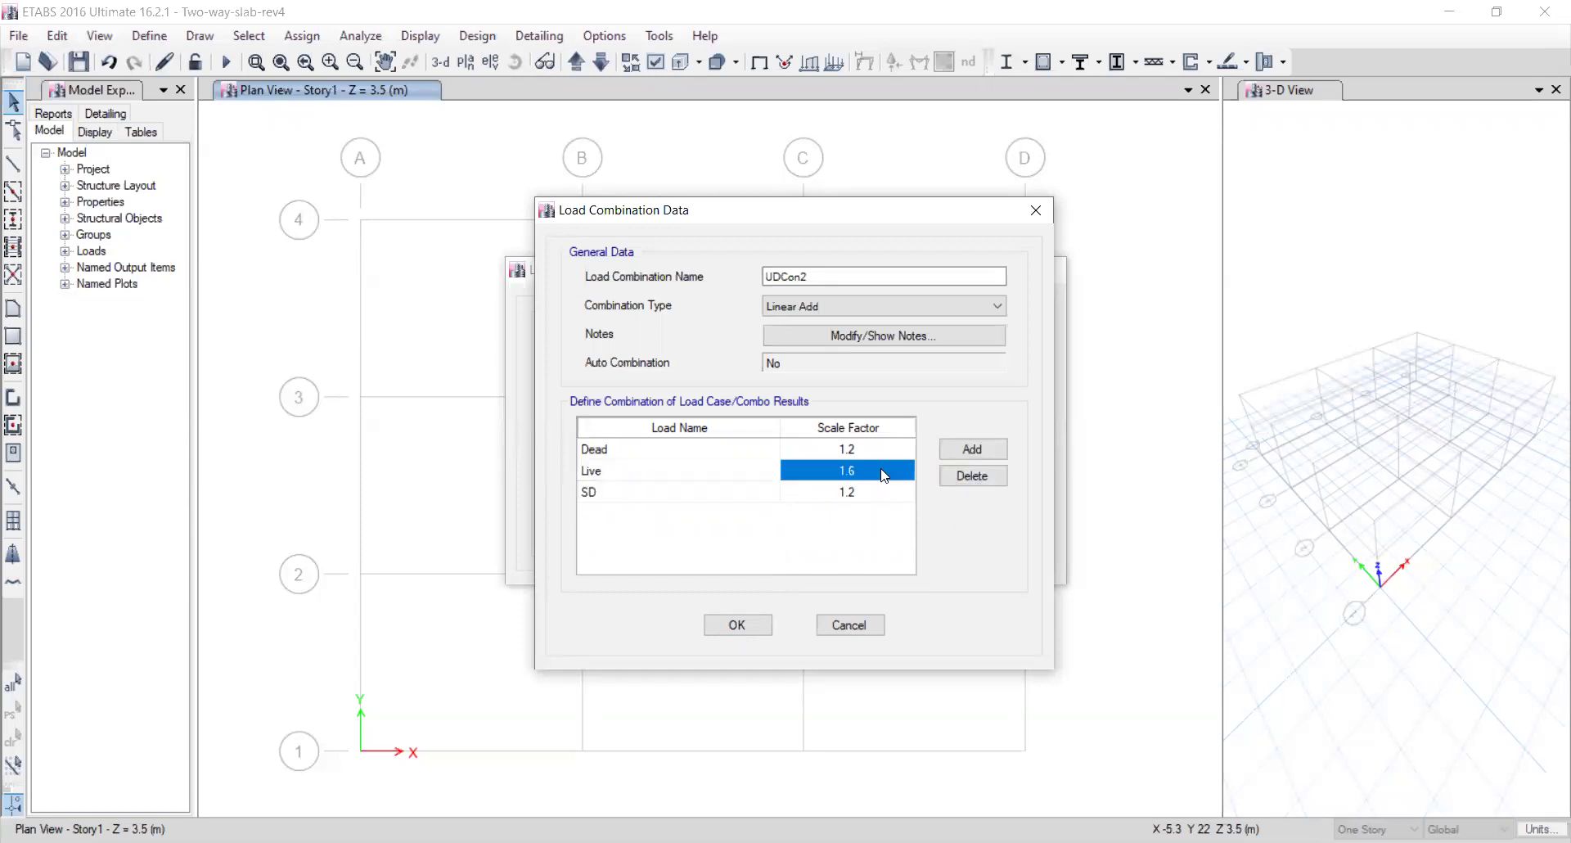
left_click(658, 473)
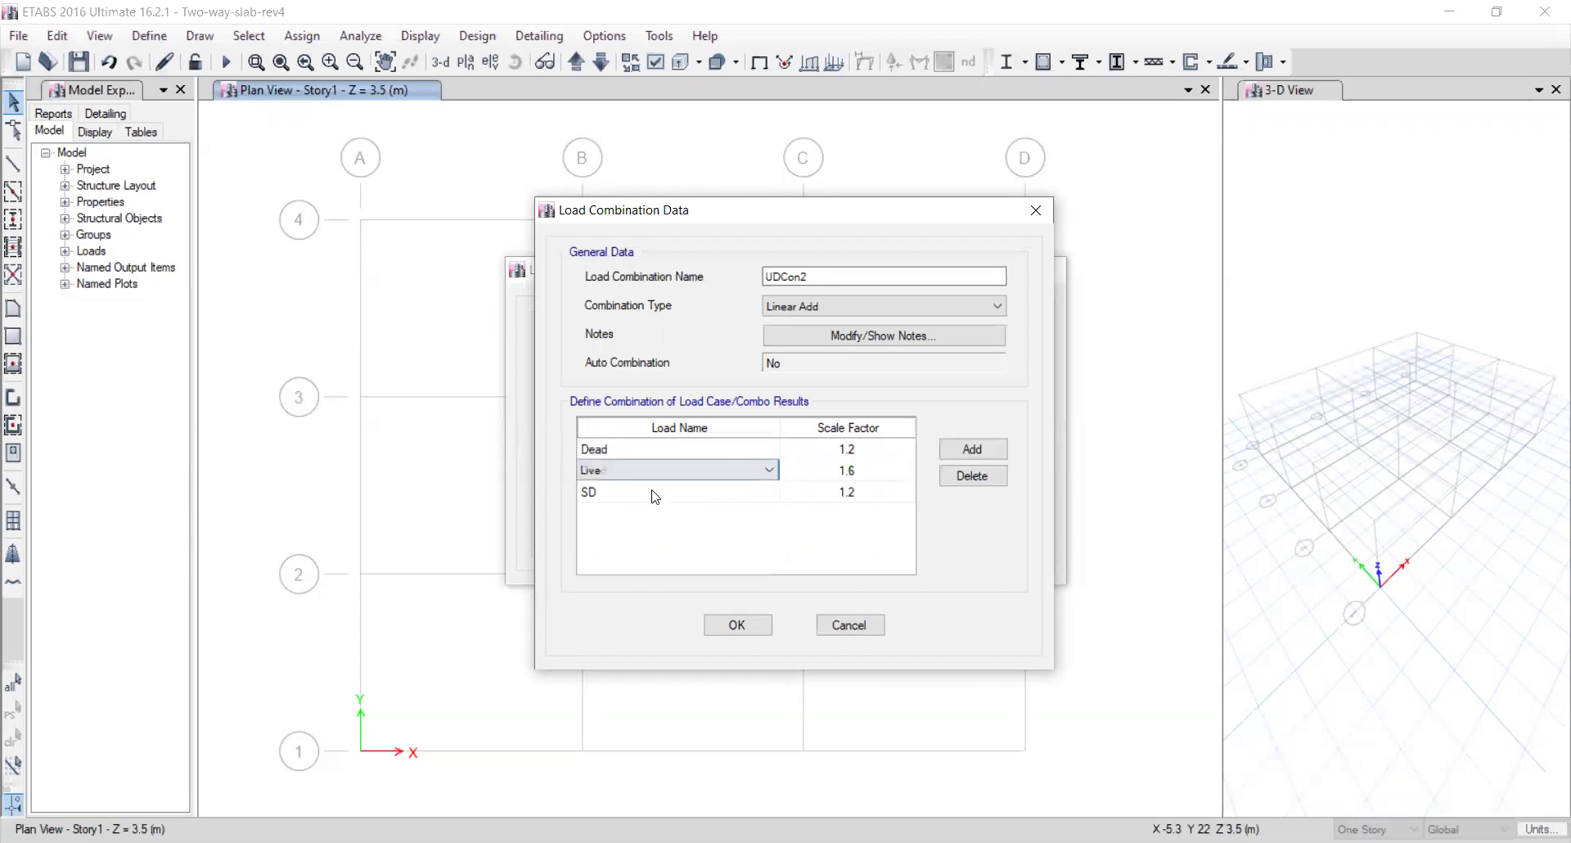
left_click(653, 491)
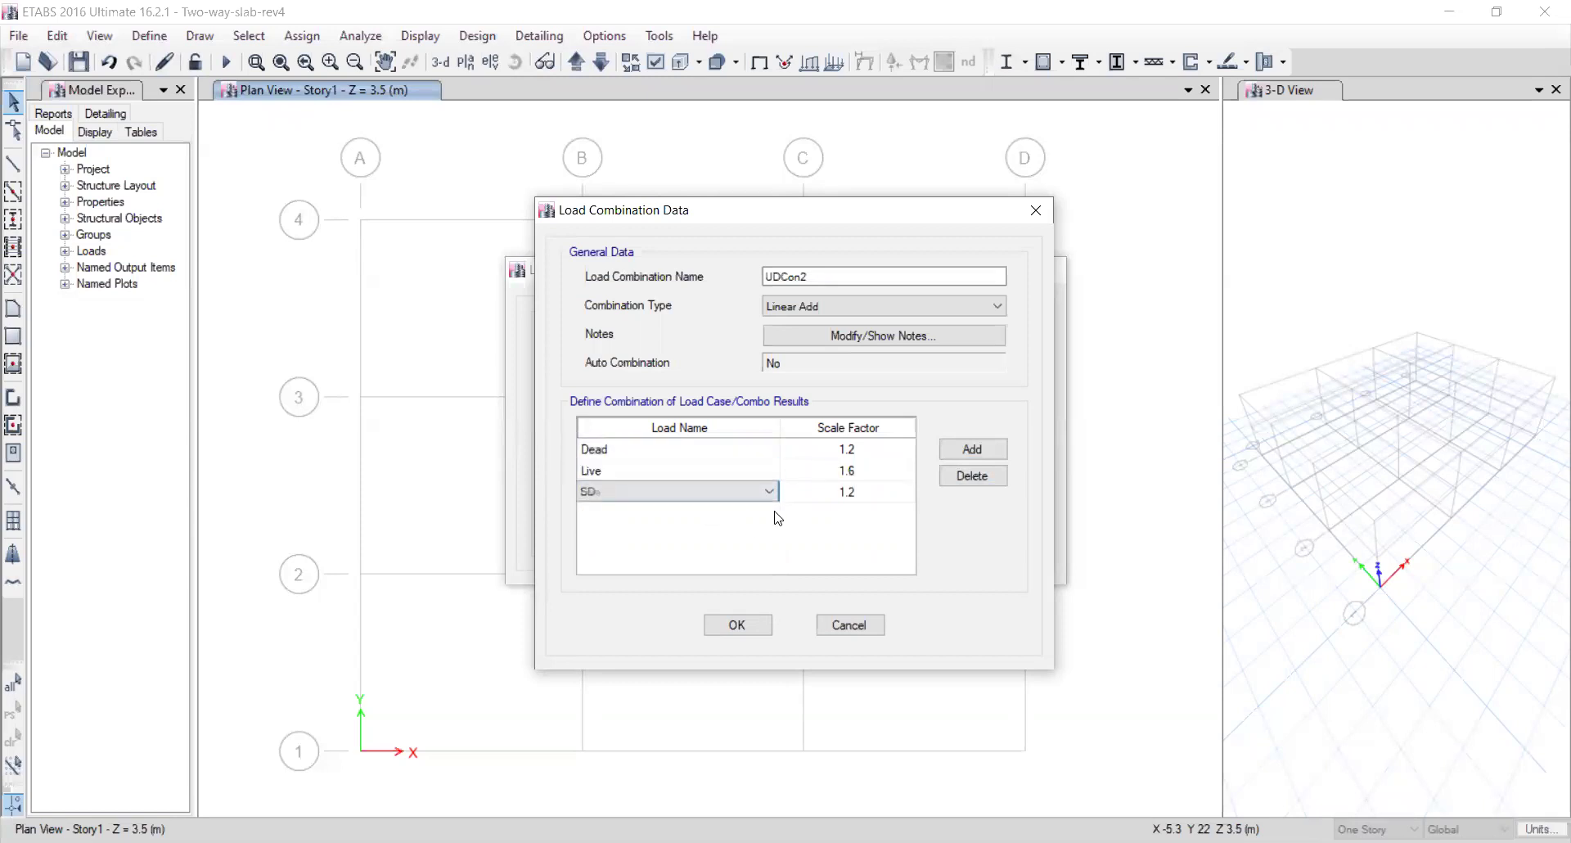
left_click(849, 625)
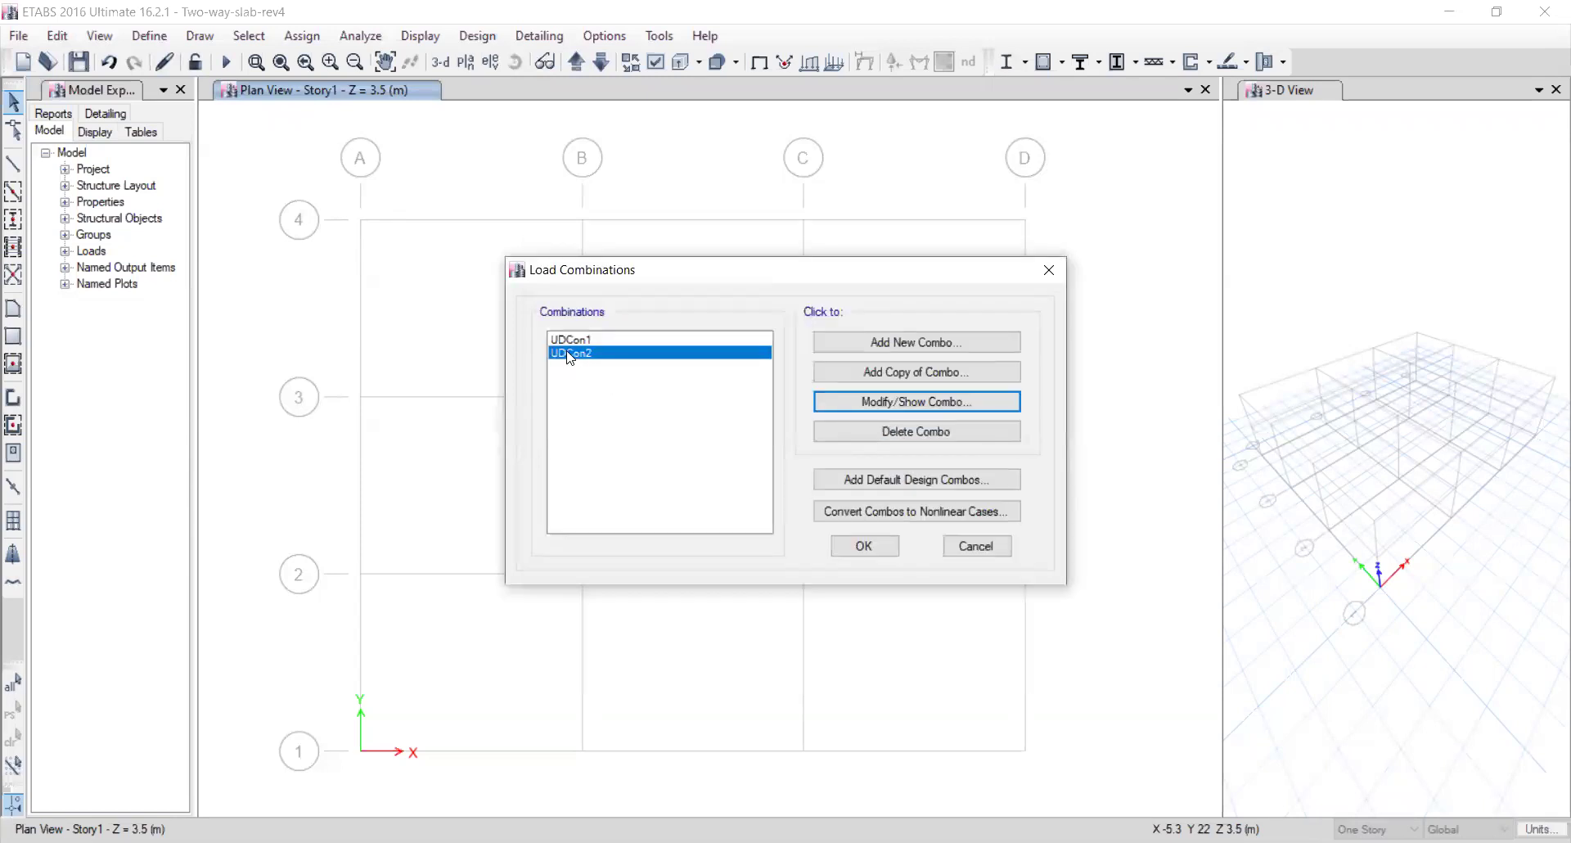
Recheck the scale factors of UDCon2 and accept the load combinations.
left_click(860, 405)
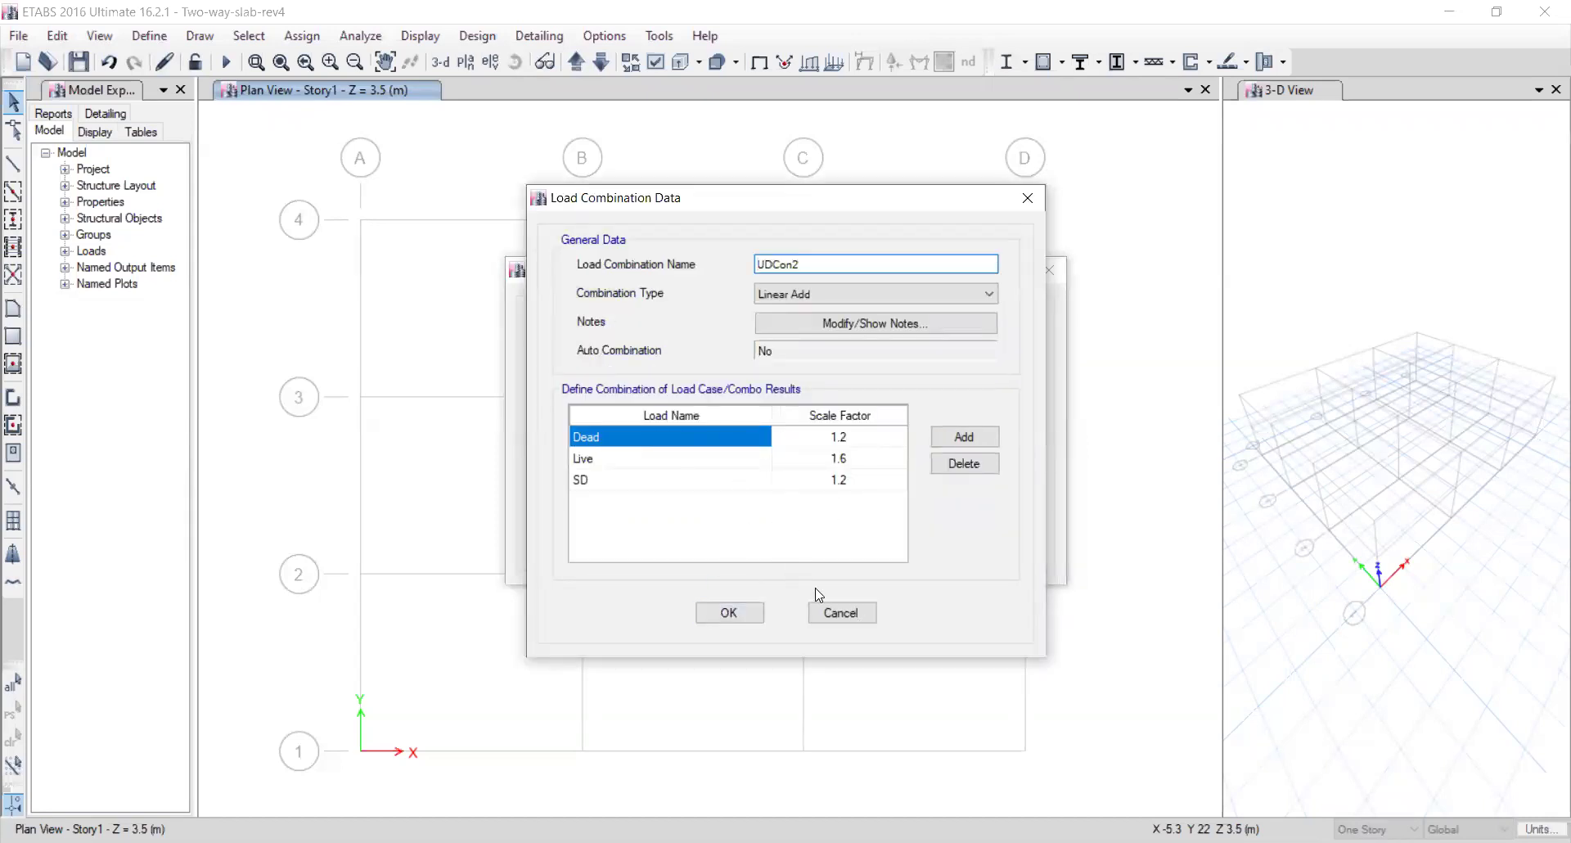
left_click(725, 615)
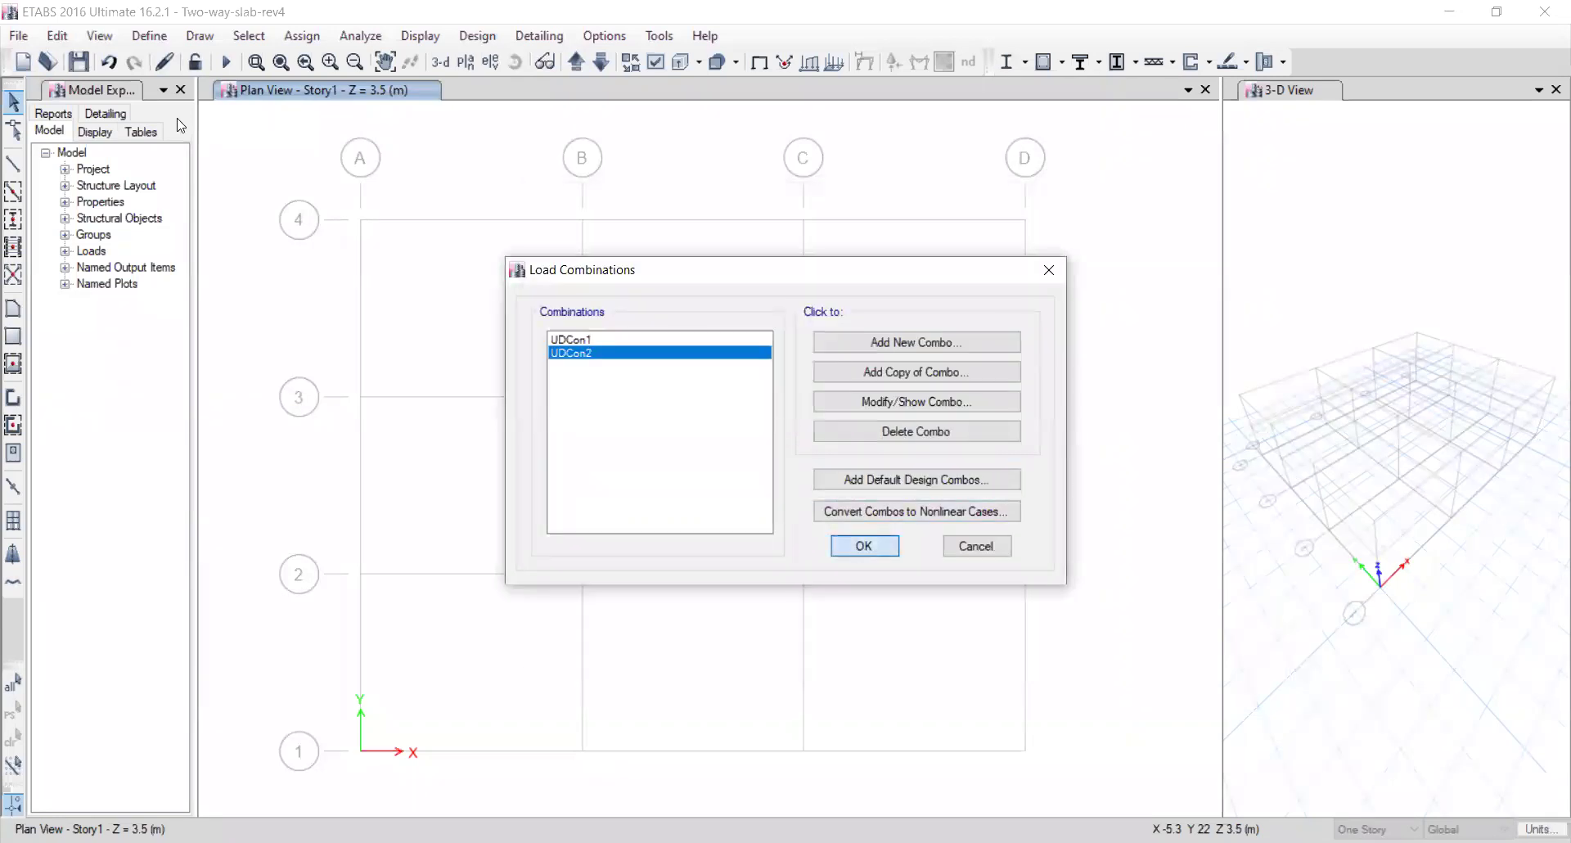
left_click(863, 546)
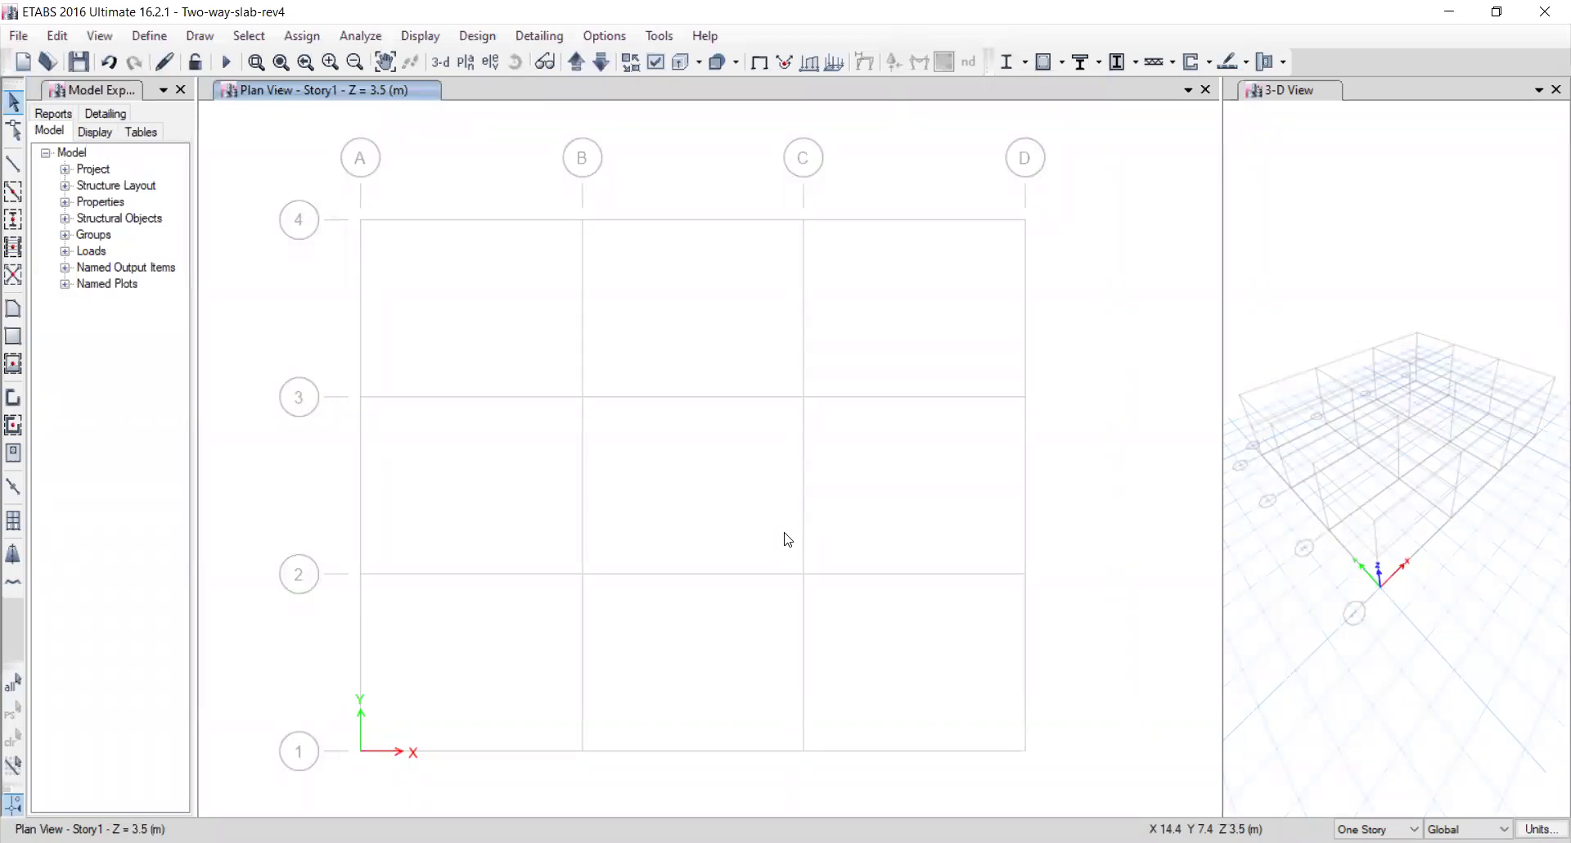
middle_click_drag(800, 567, 862, 565)
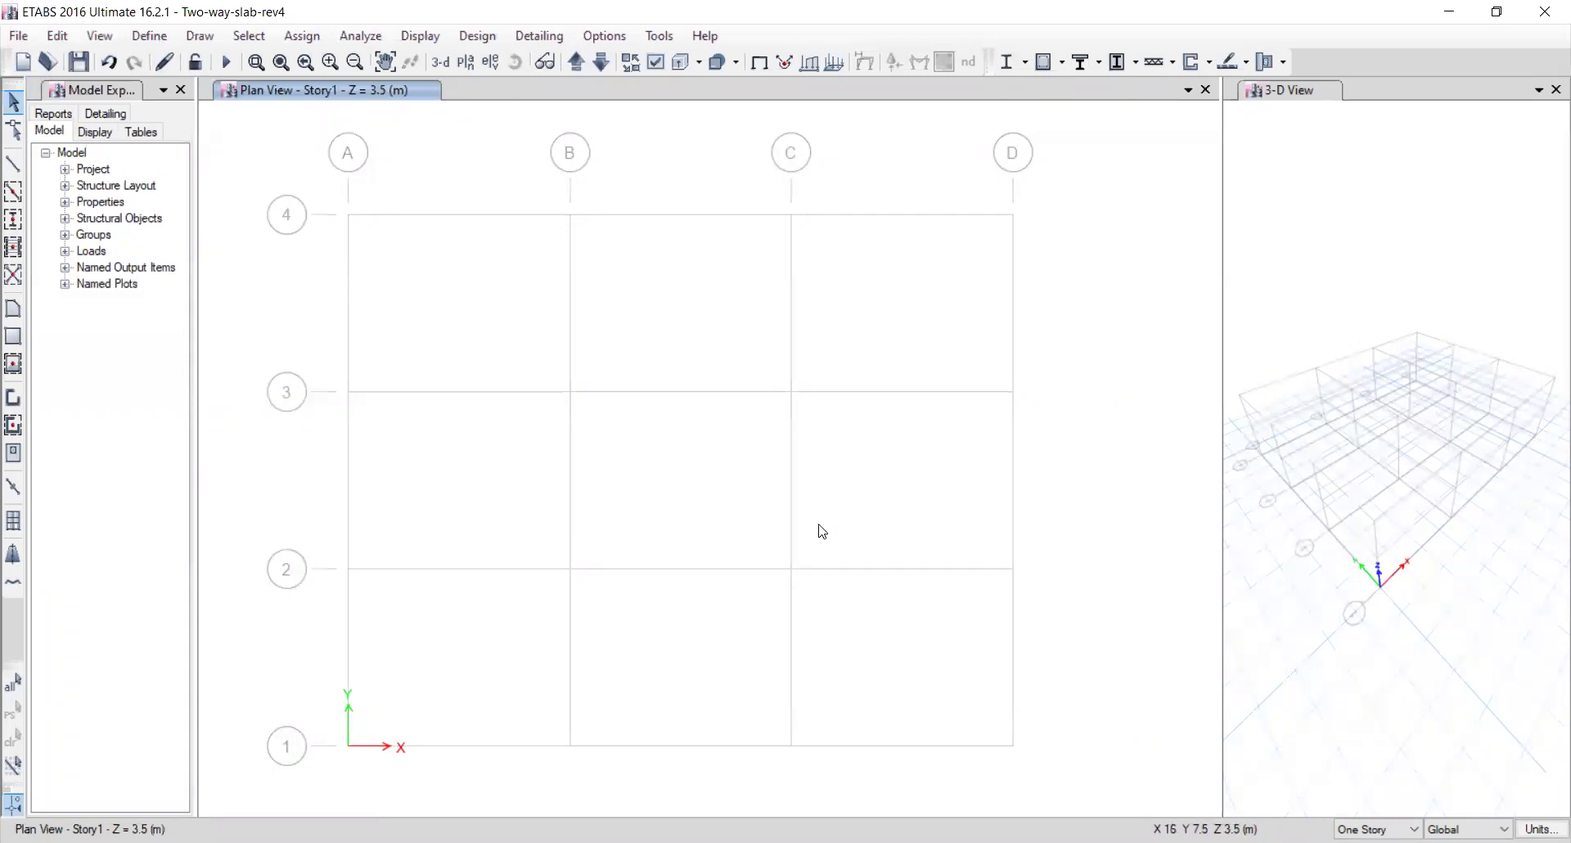
mouse_move(820, 544)
middle_mouse_down()
mouse_move(845, 547)
mouse_move(810, 543)
middle_mouse_up()
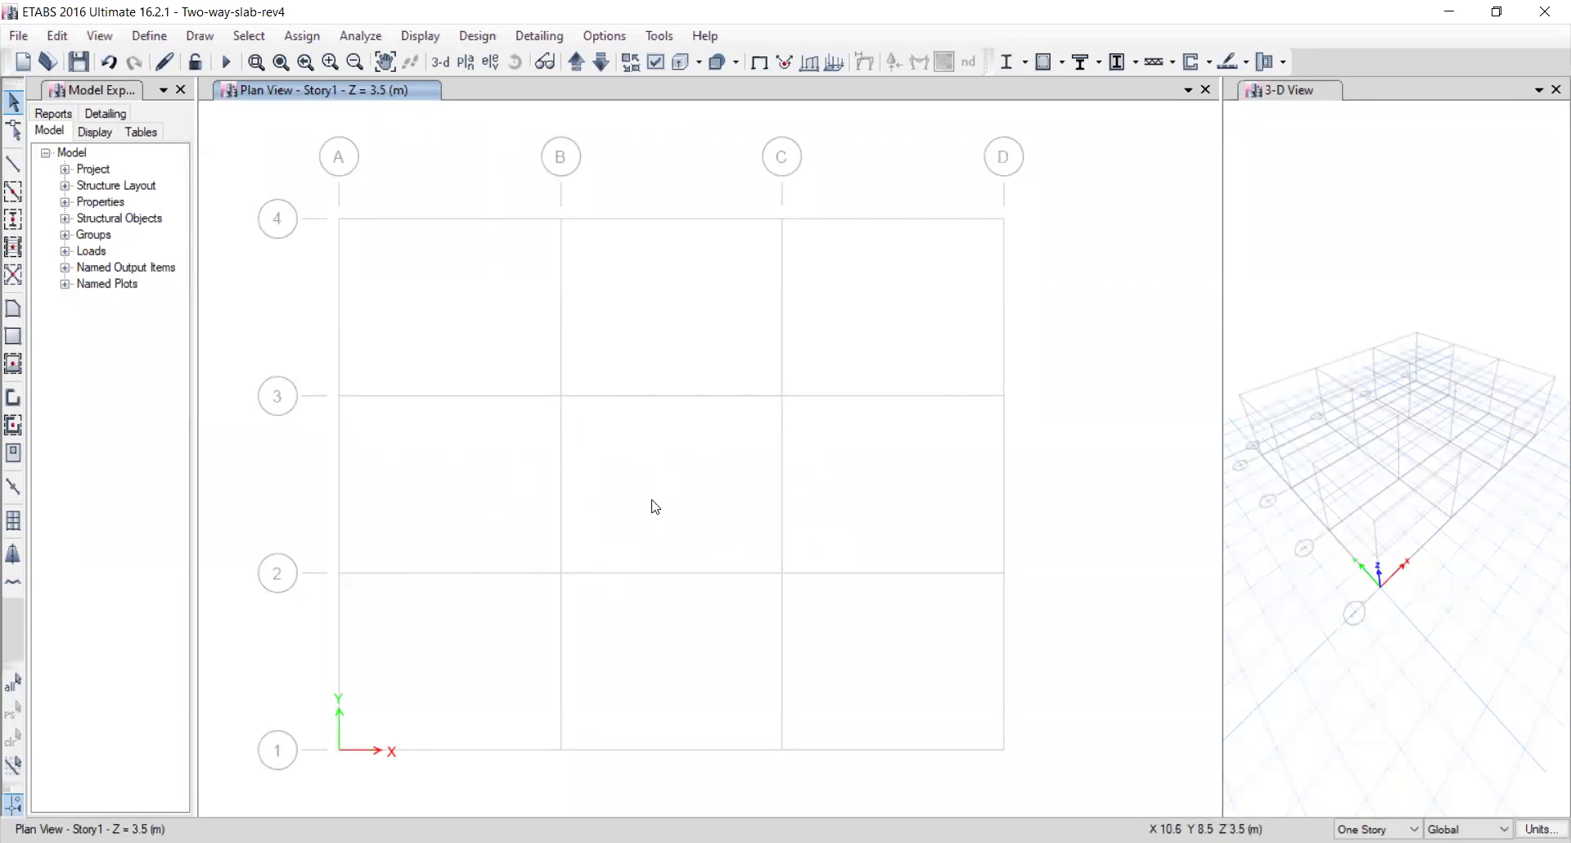
mouse_move(546, 451)
middle_mouse_down()
mouse_move(554, 439)
mouse_move(545, 447)
middle_mouse_up()
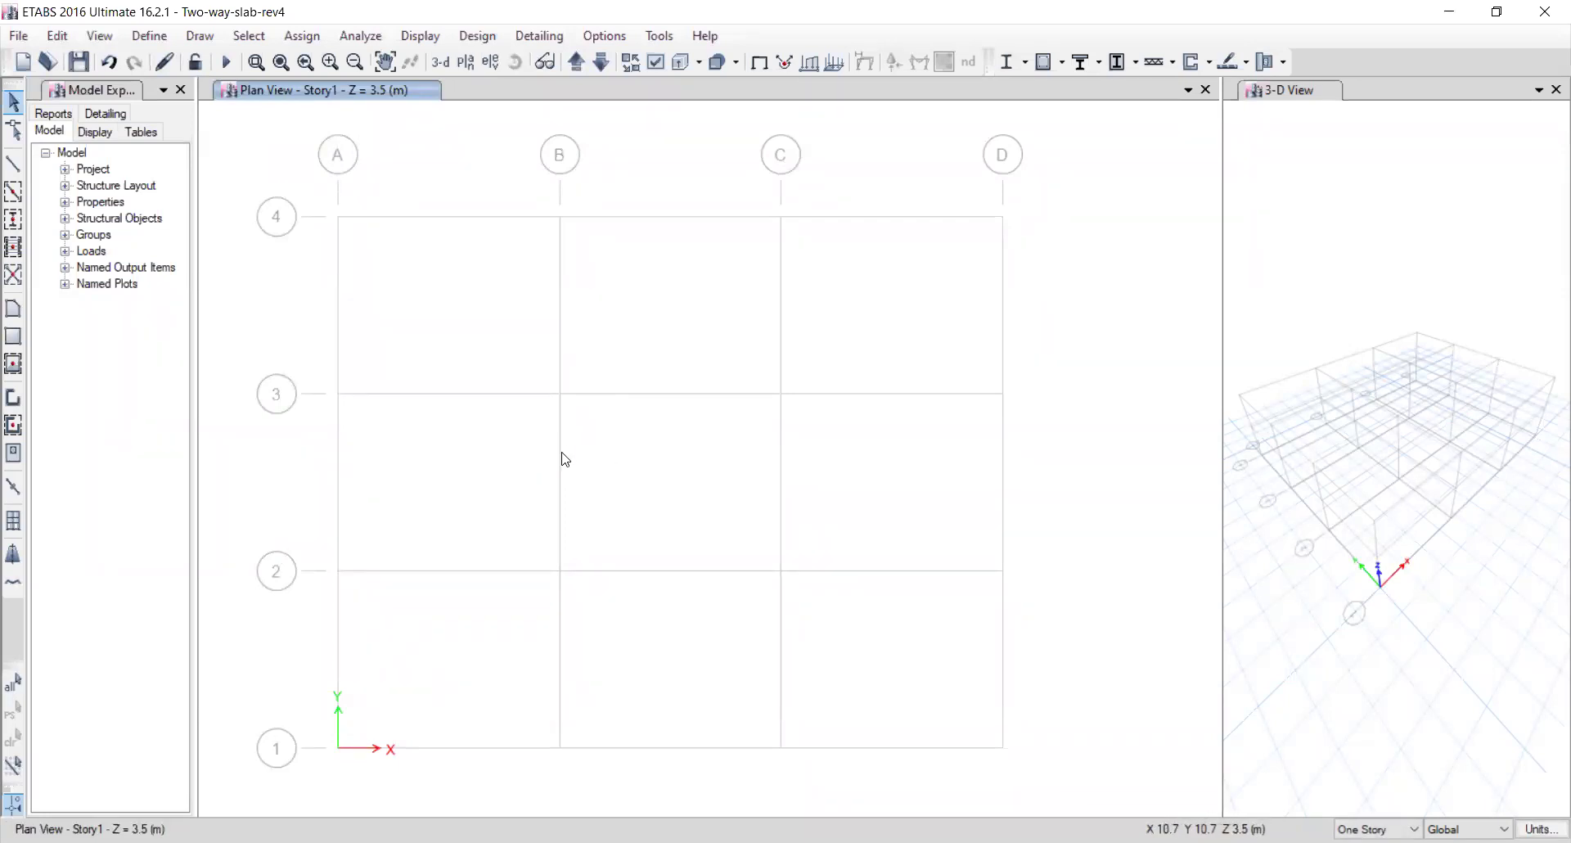
middle_click_drag(609, 485, 621, 474)
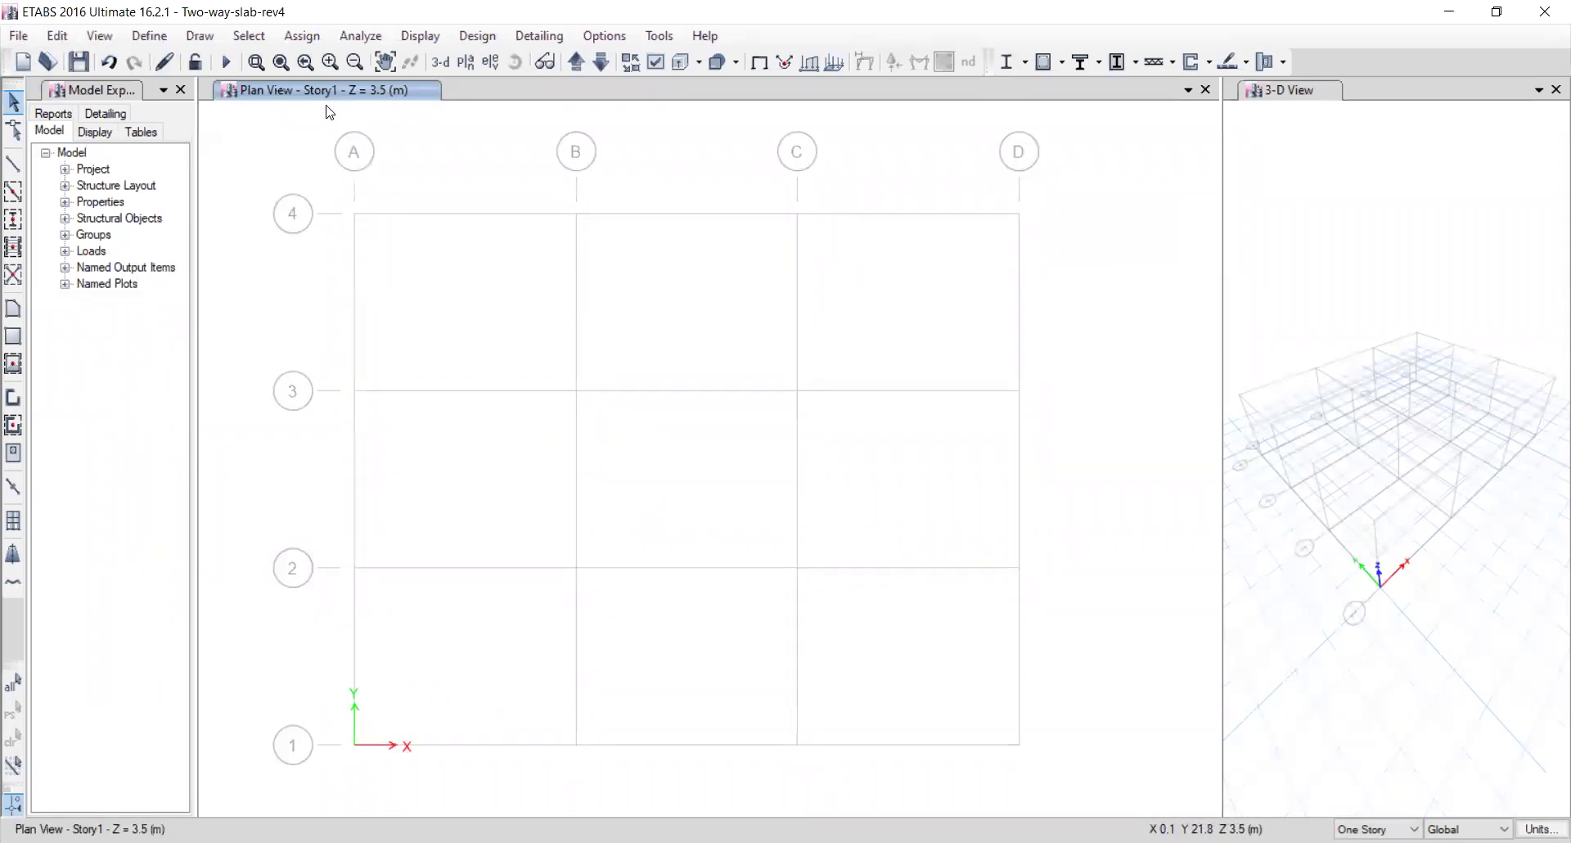
Start the quick column drawing command and set the column section property to C-500X500.
left_click(13, 221)
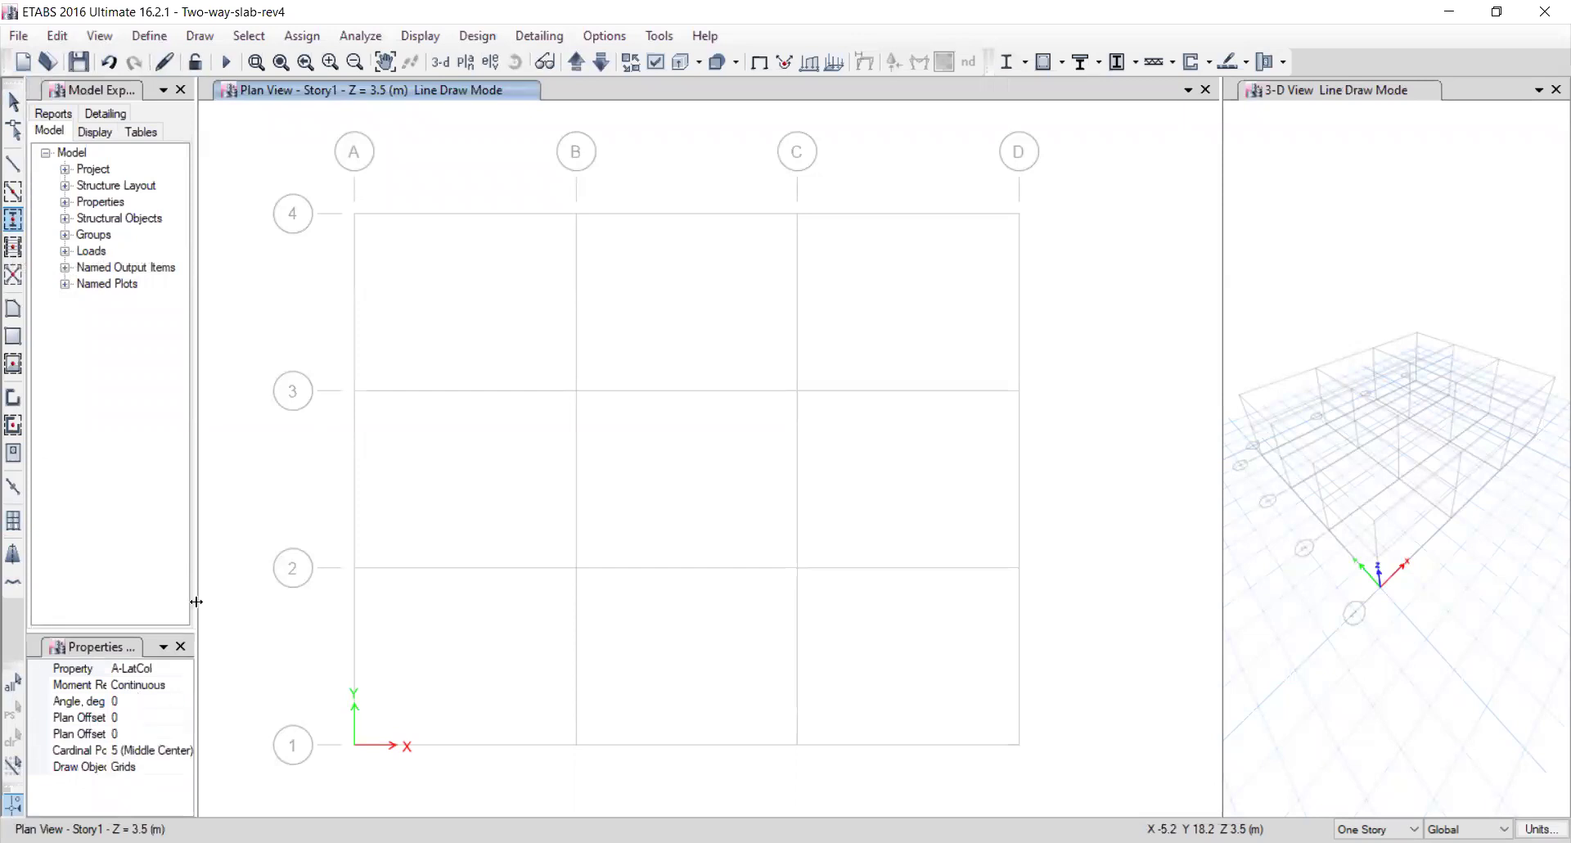
left_click_drag(260, 608, 260, 609)
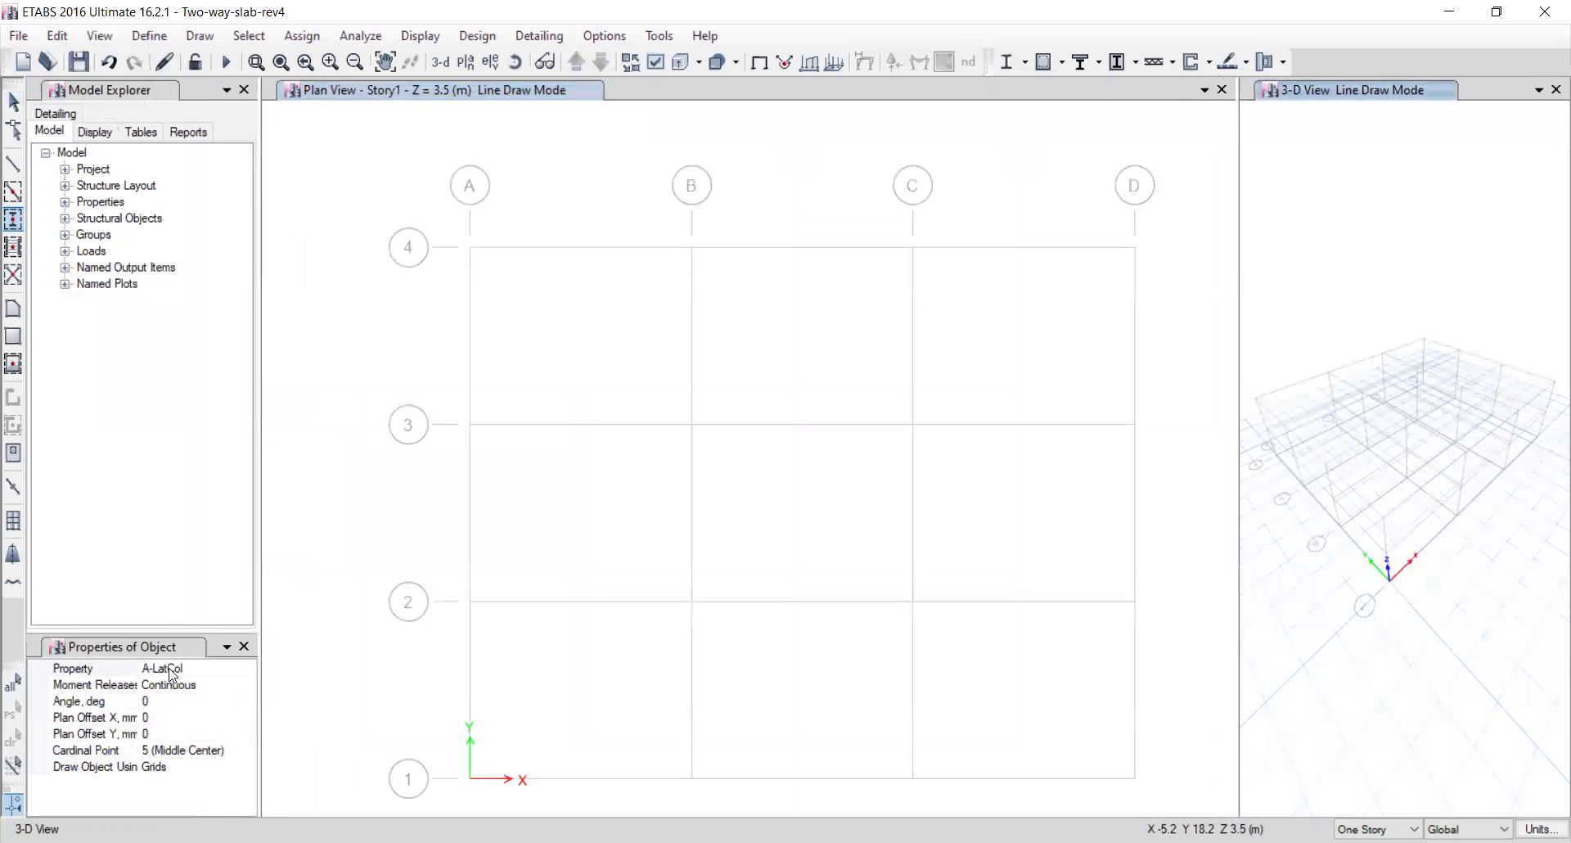
left_click(221, 670)
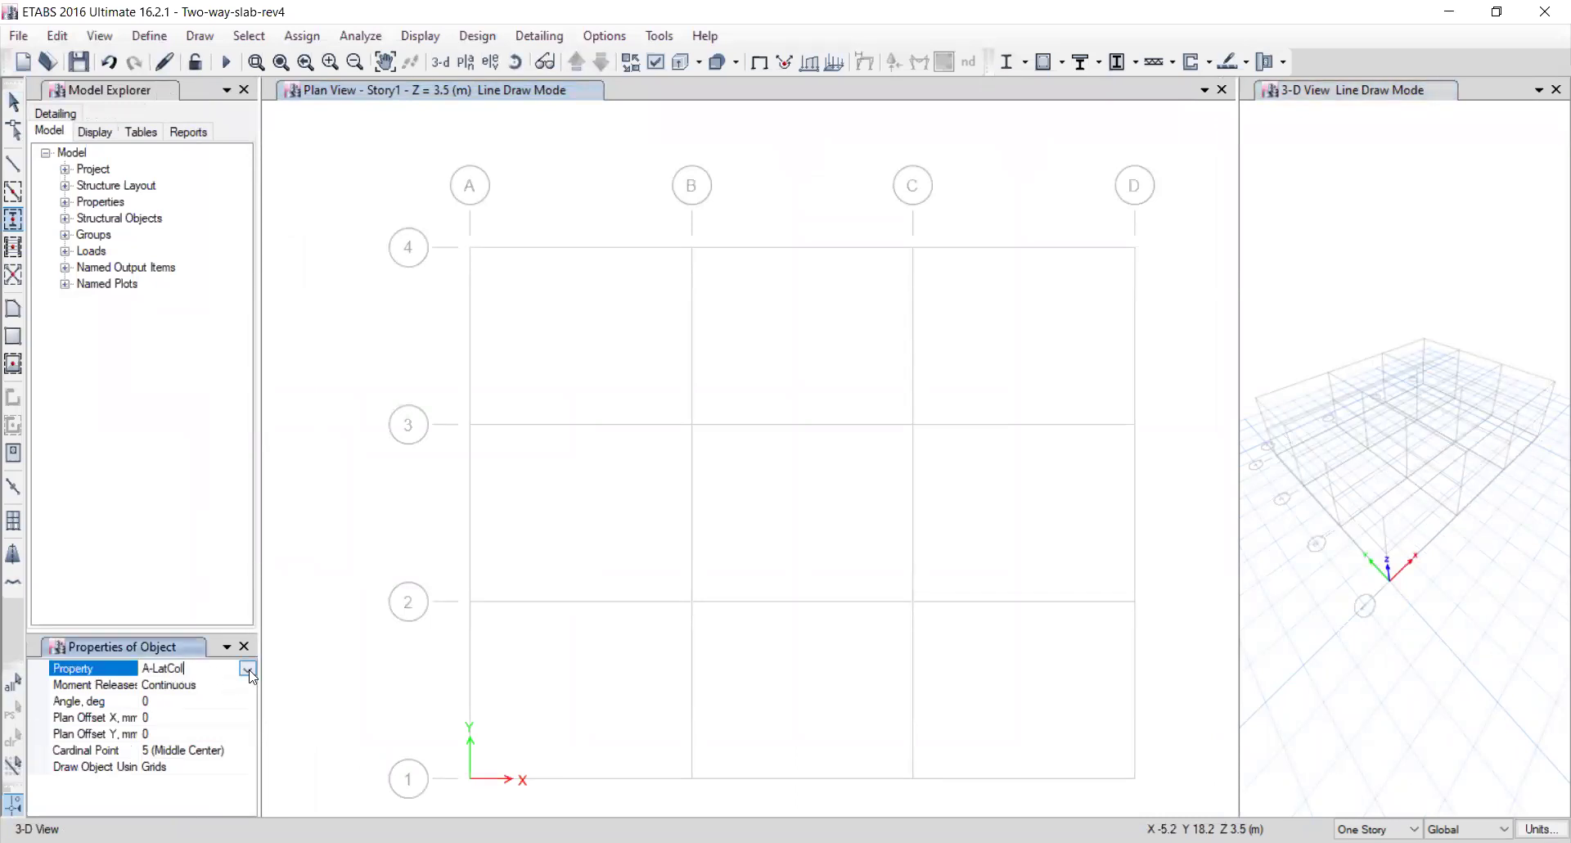
left_click(247, 669)
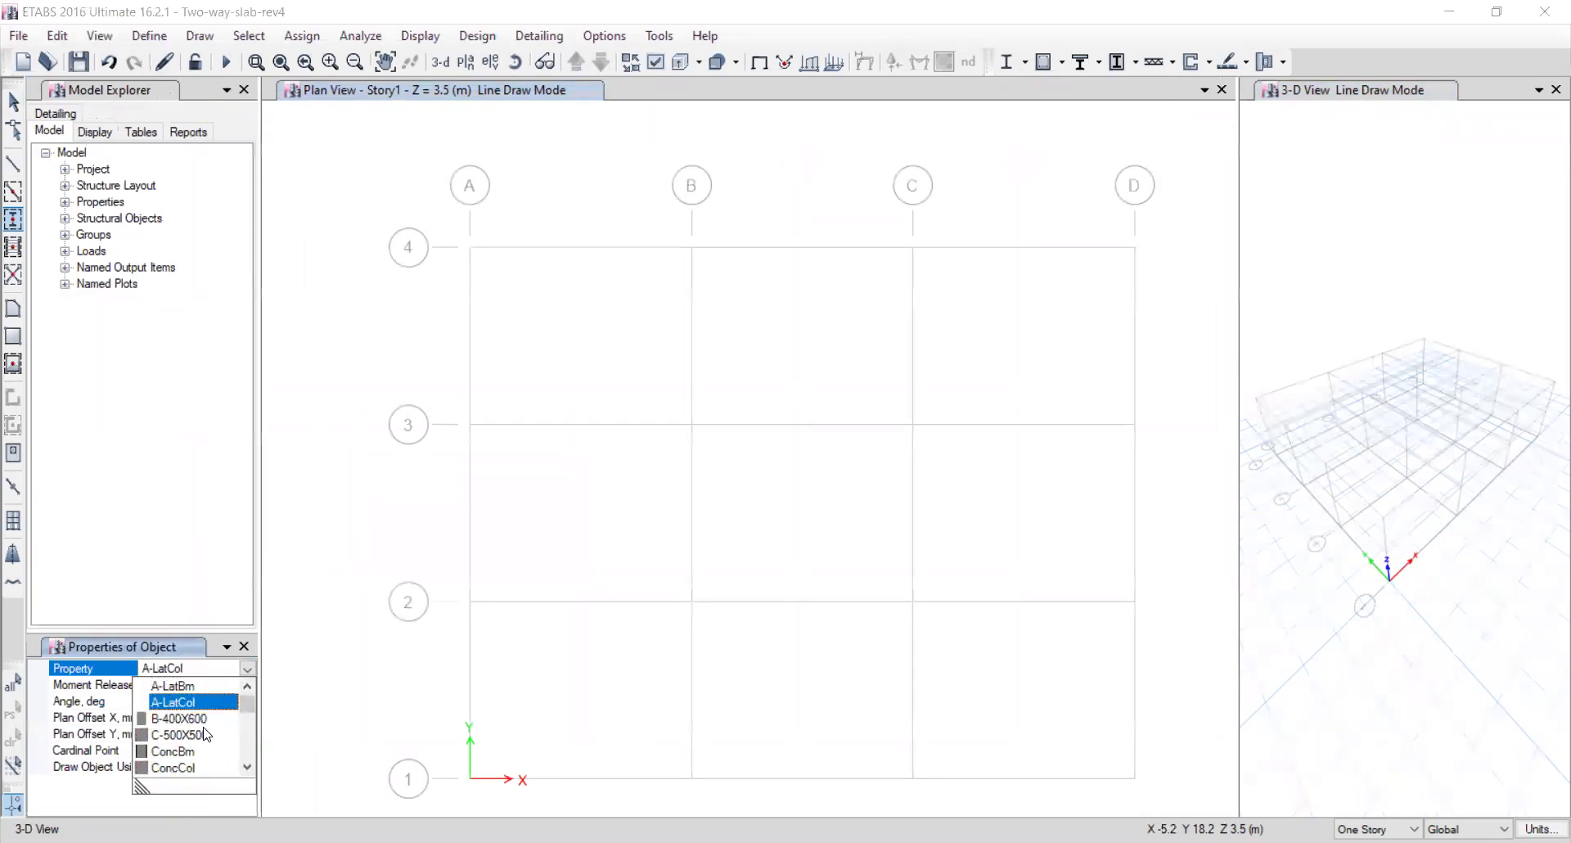
left_click(189, 735)
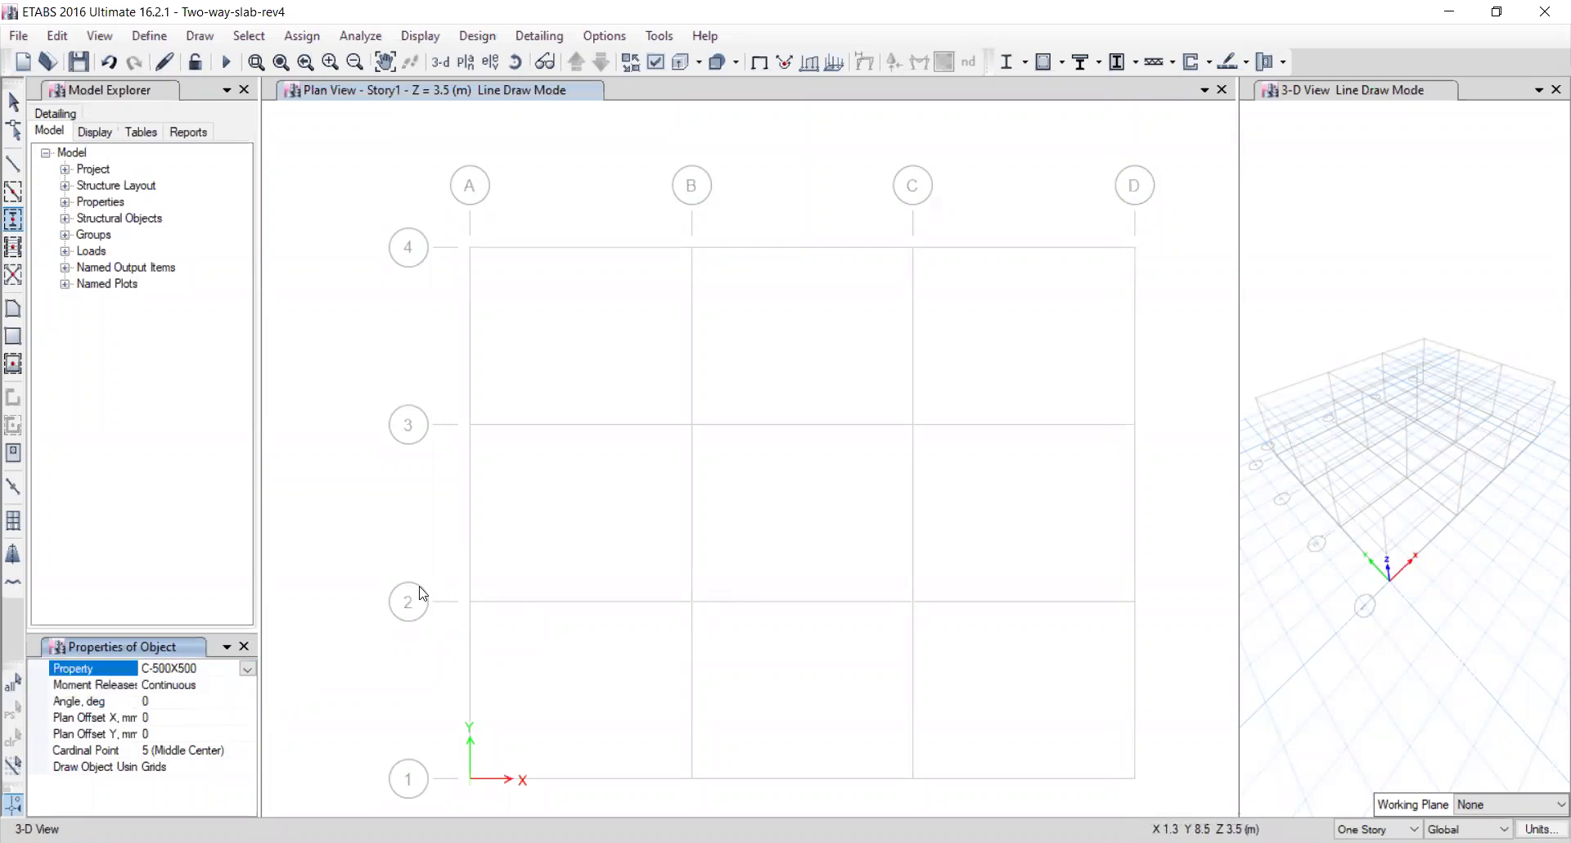
left_click(203, 718)
left_click(246, 669)
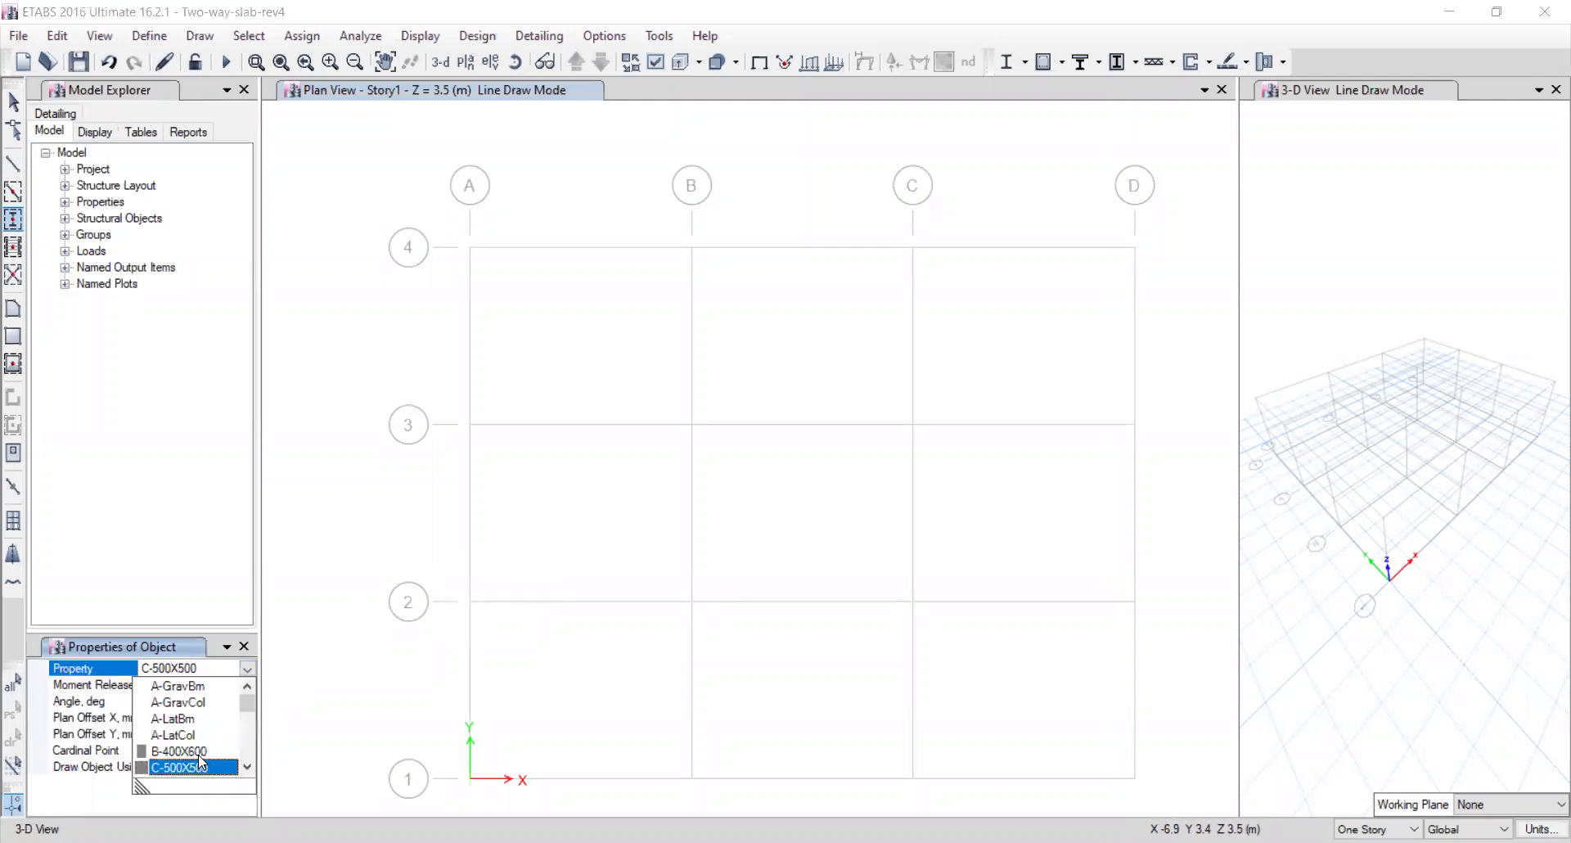
left_click(187, 768)
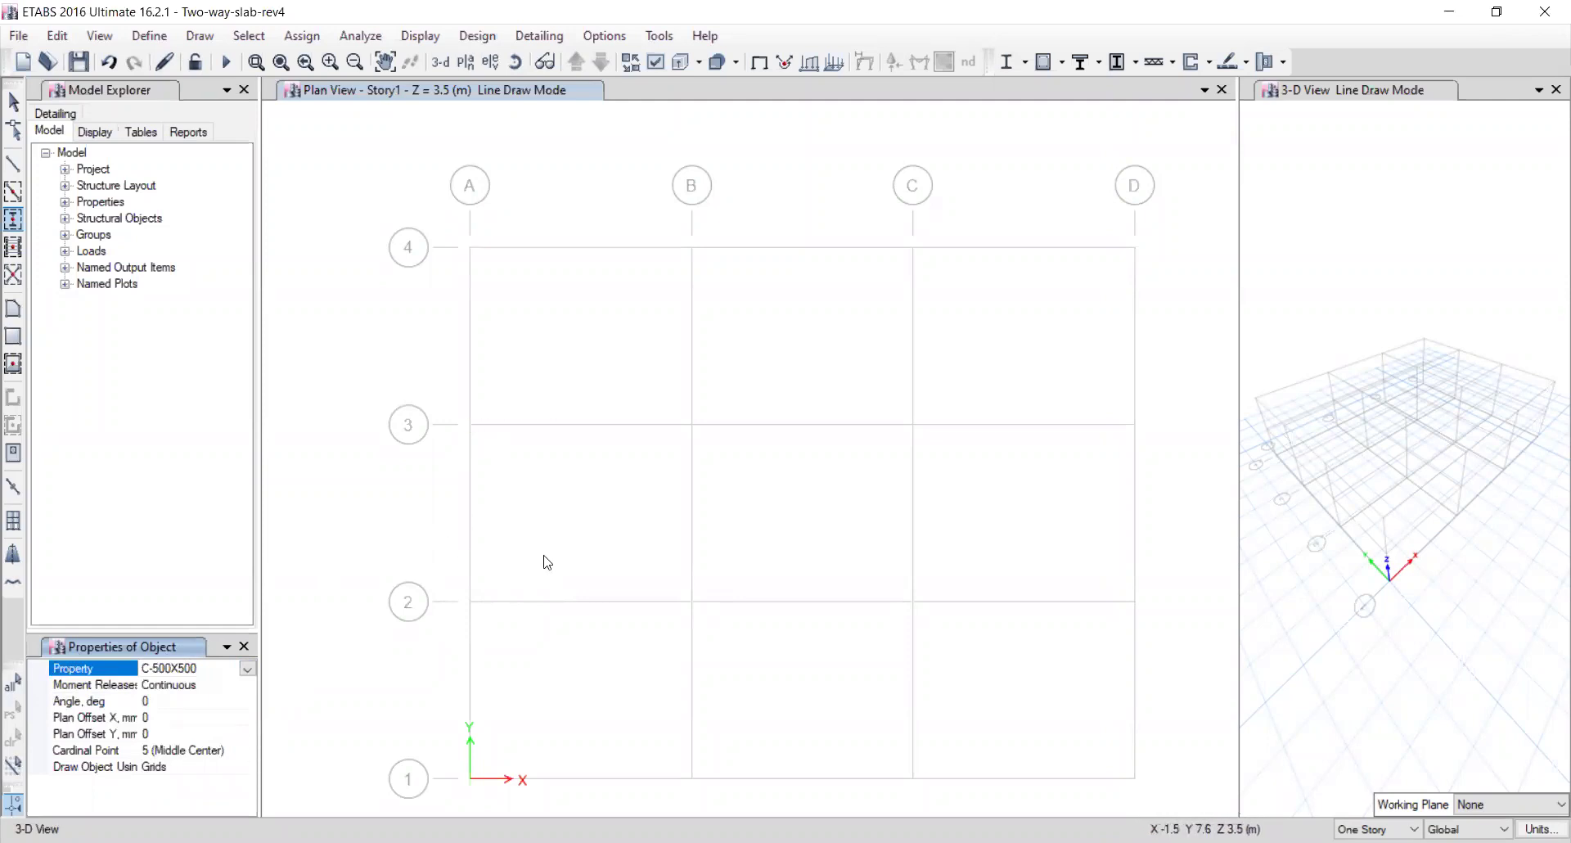
key("Escape")
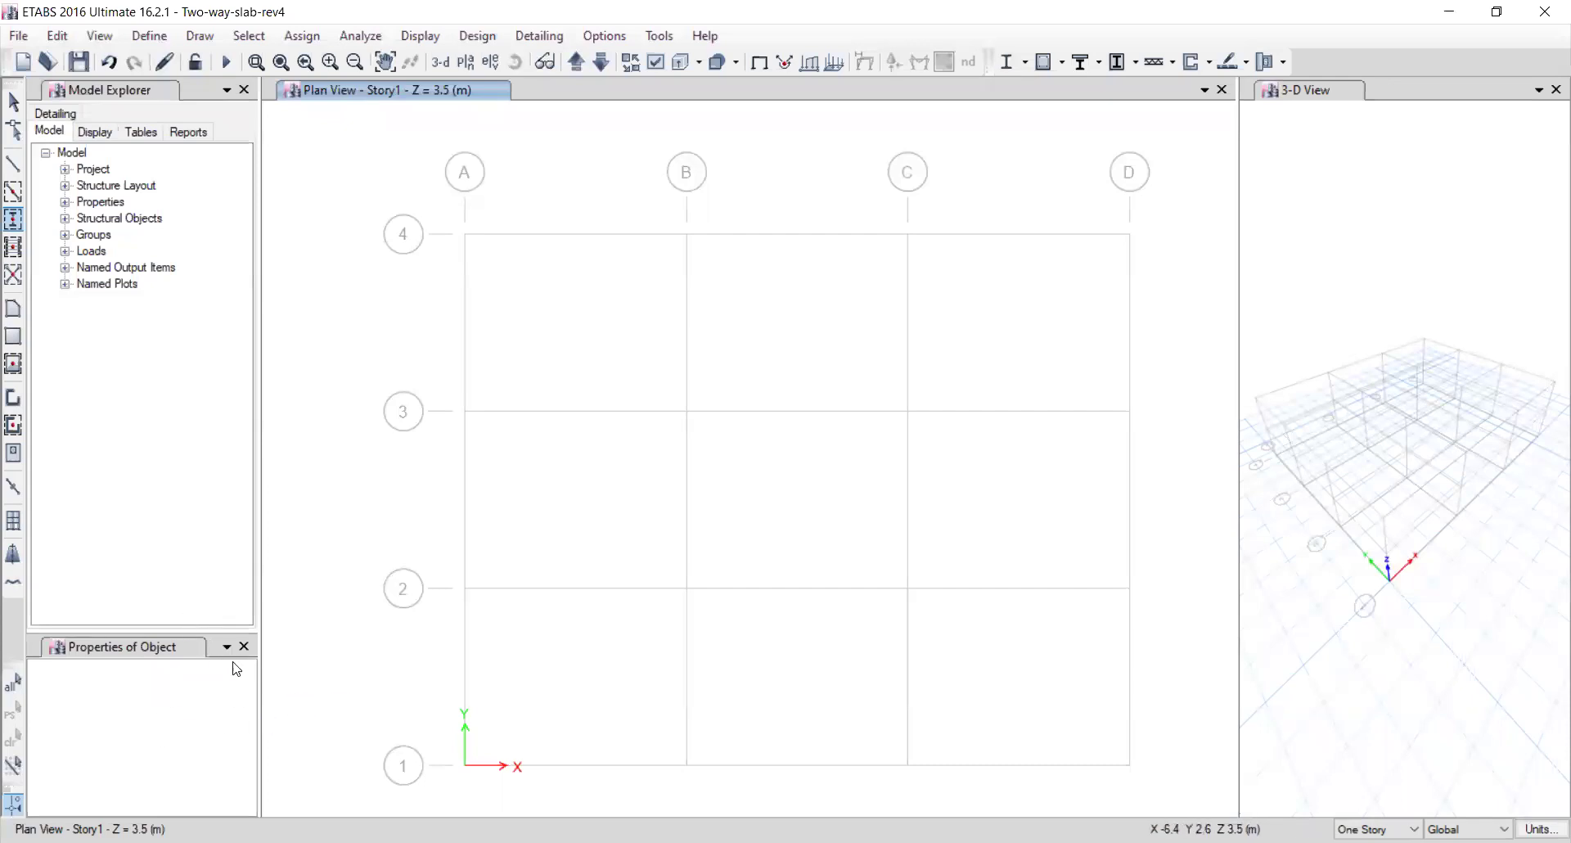
Quick-draw C-500X500 columns at the intersections of grid line 1 with grid lines A, B, C and D.
left_click(15, 102)
left_click(14, 219)
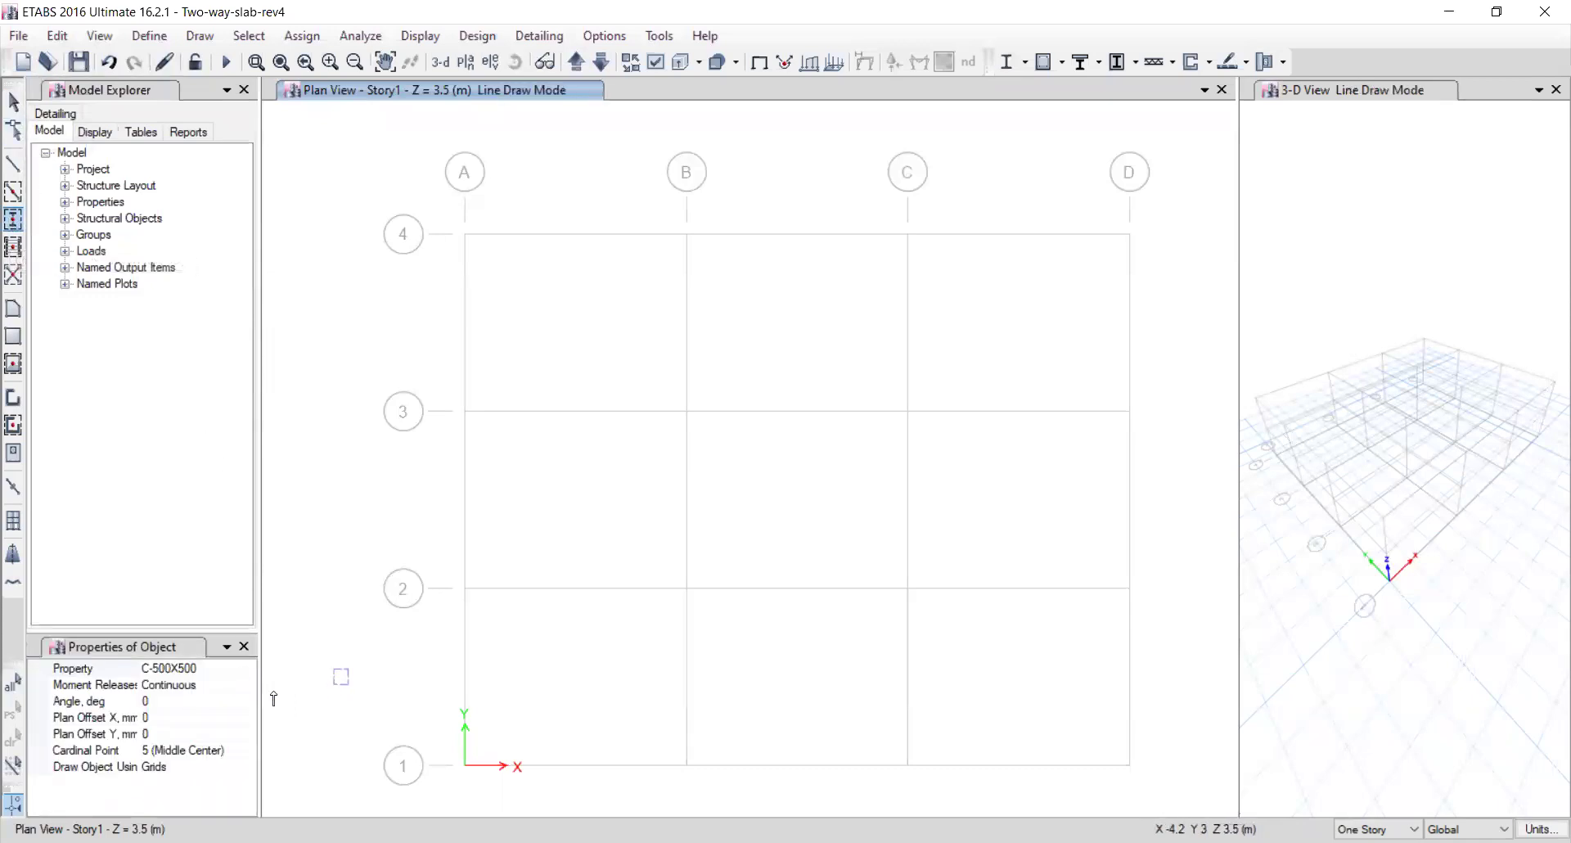
left_click(213, 677)
left_click(247, 668)
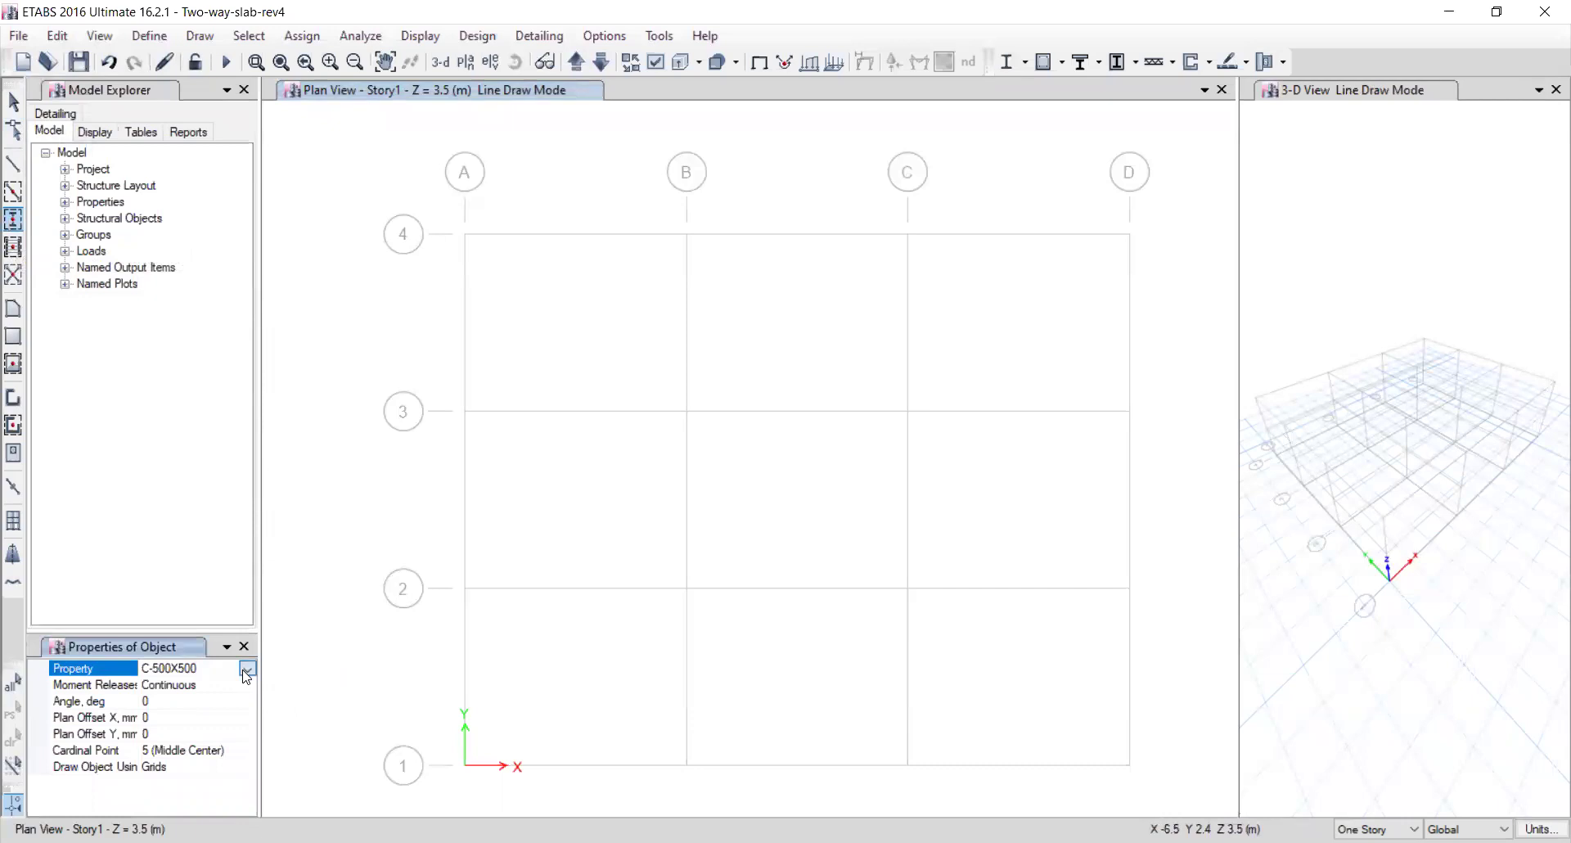
left_click(192, 718)
left_click(12, 218)
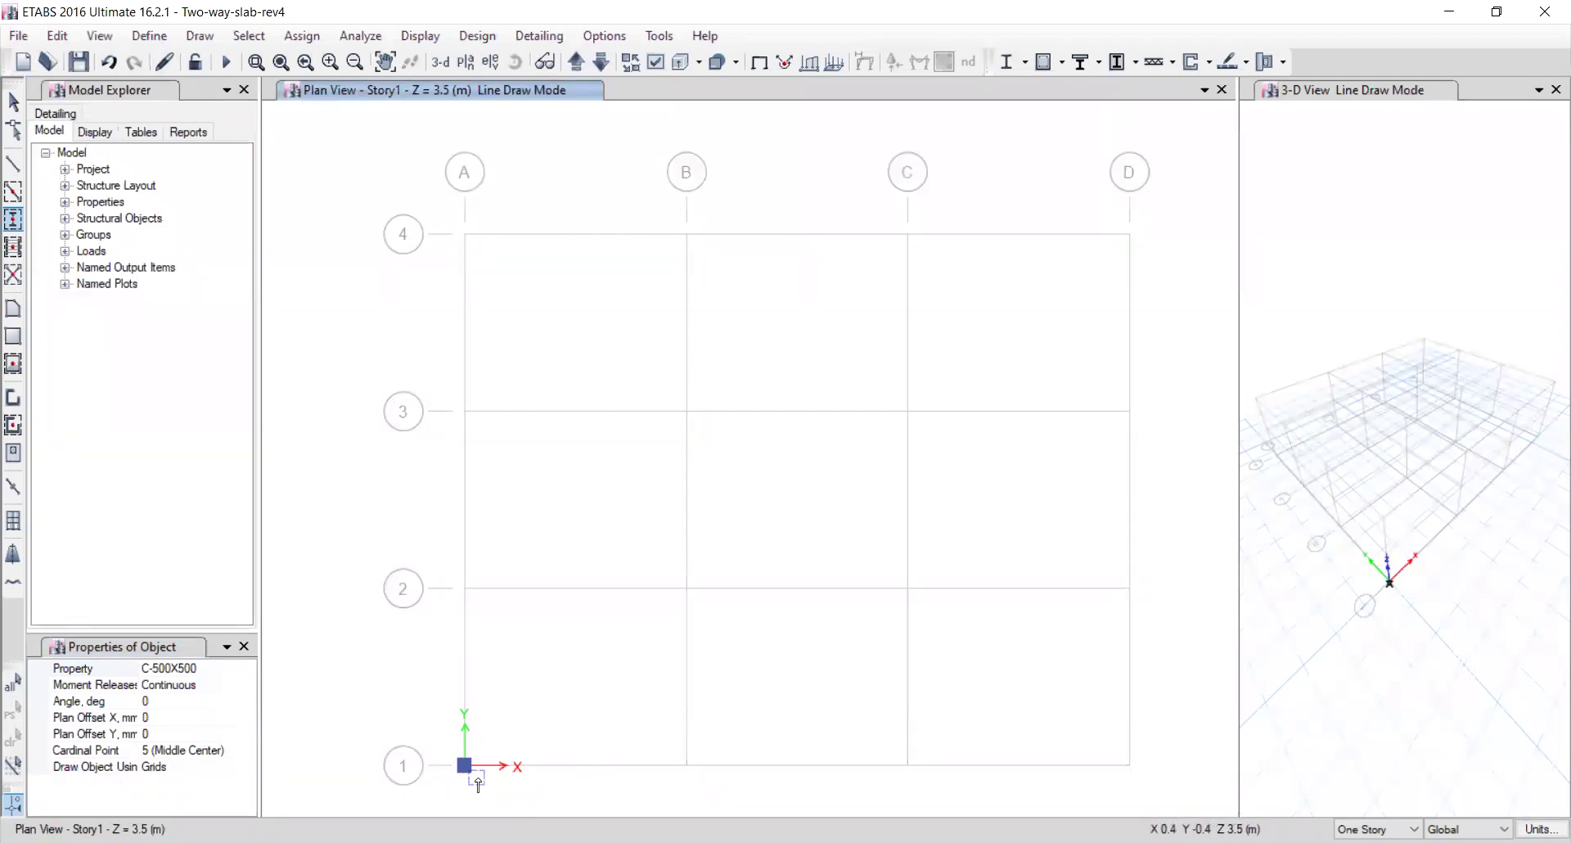
left_click(686, 771)
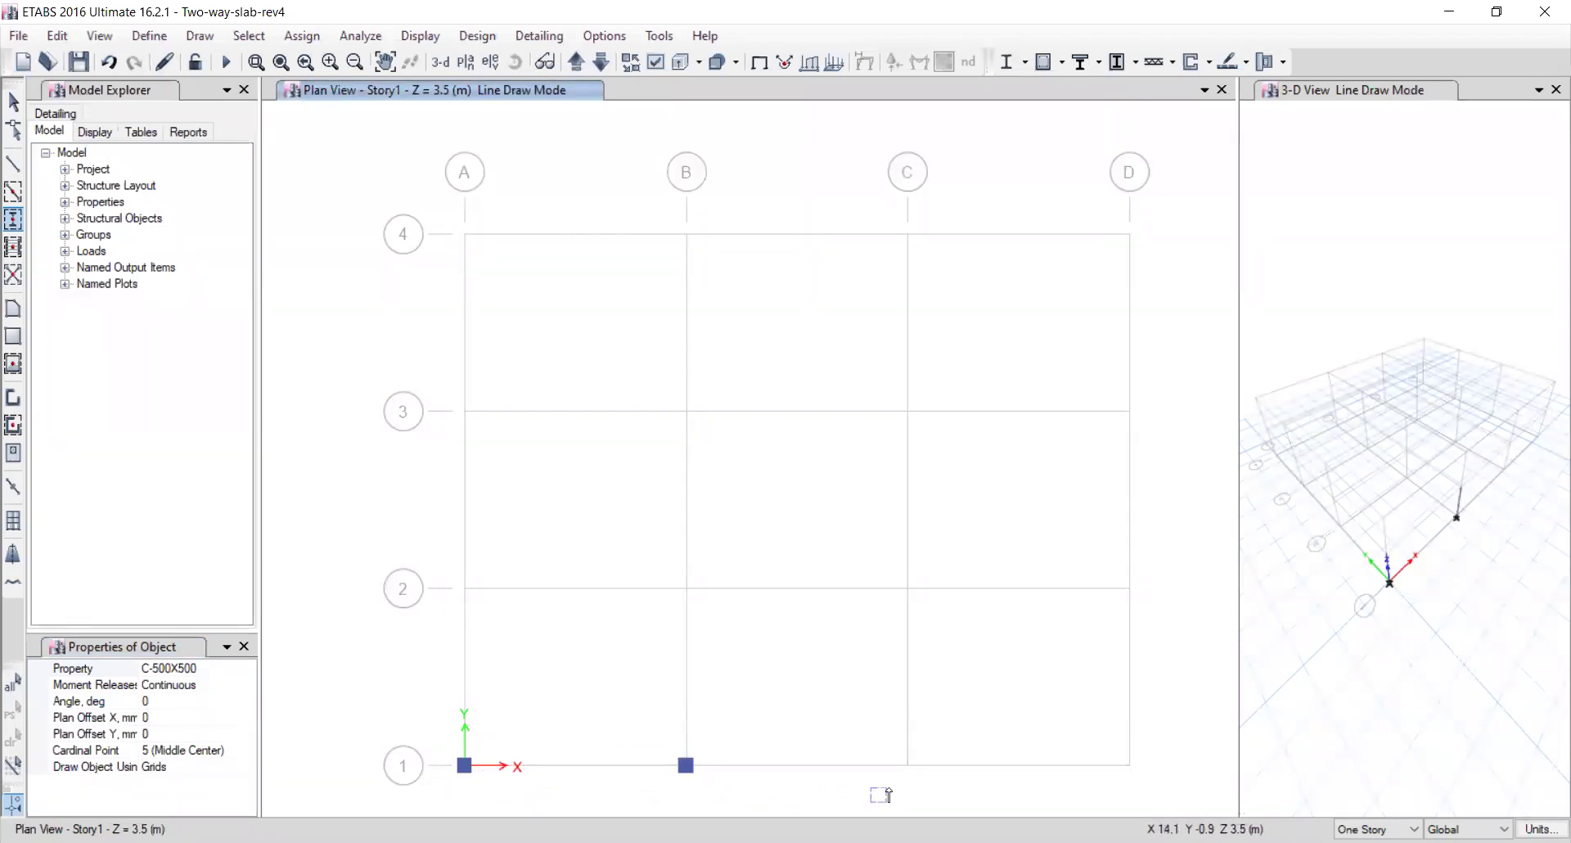
left_click(907, 765)
left_click(1129, 763)
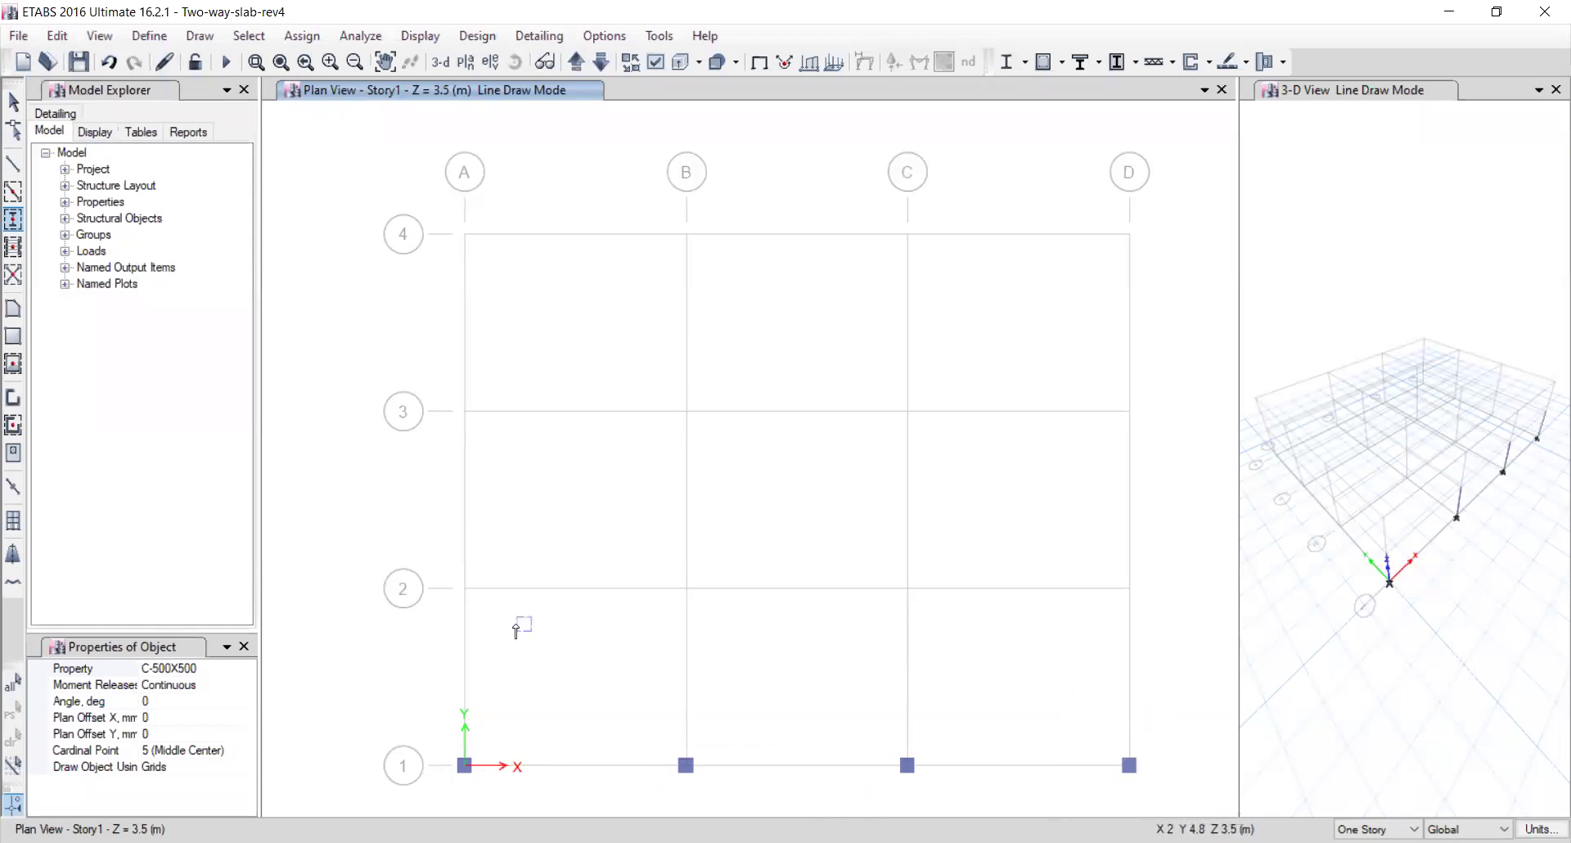
Add C-500X500 columns at all intersections on grid lines 2, 3 and 4, and end the column drawing.
left_click_drag(433, 627, 1149, 562)
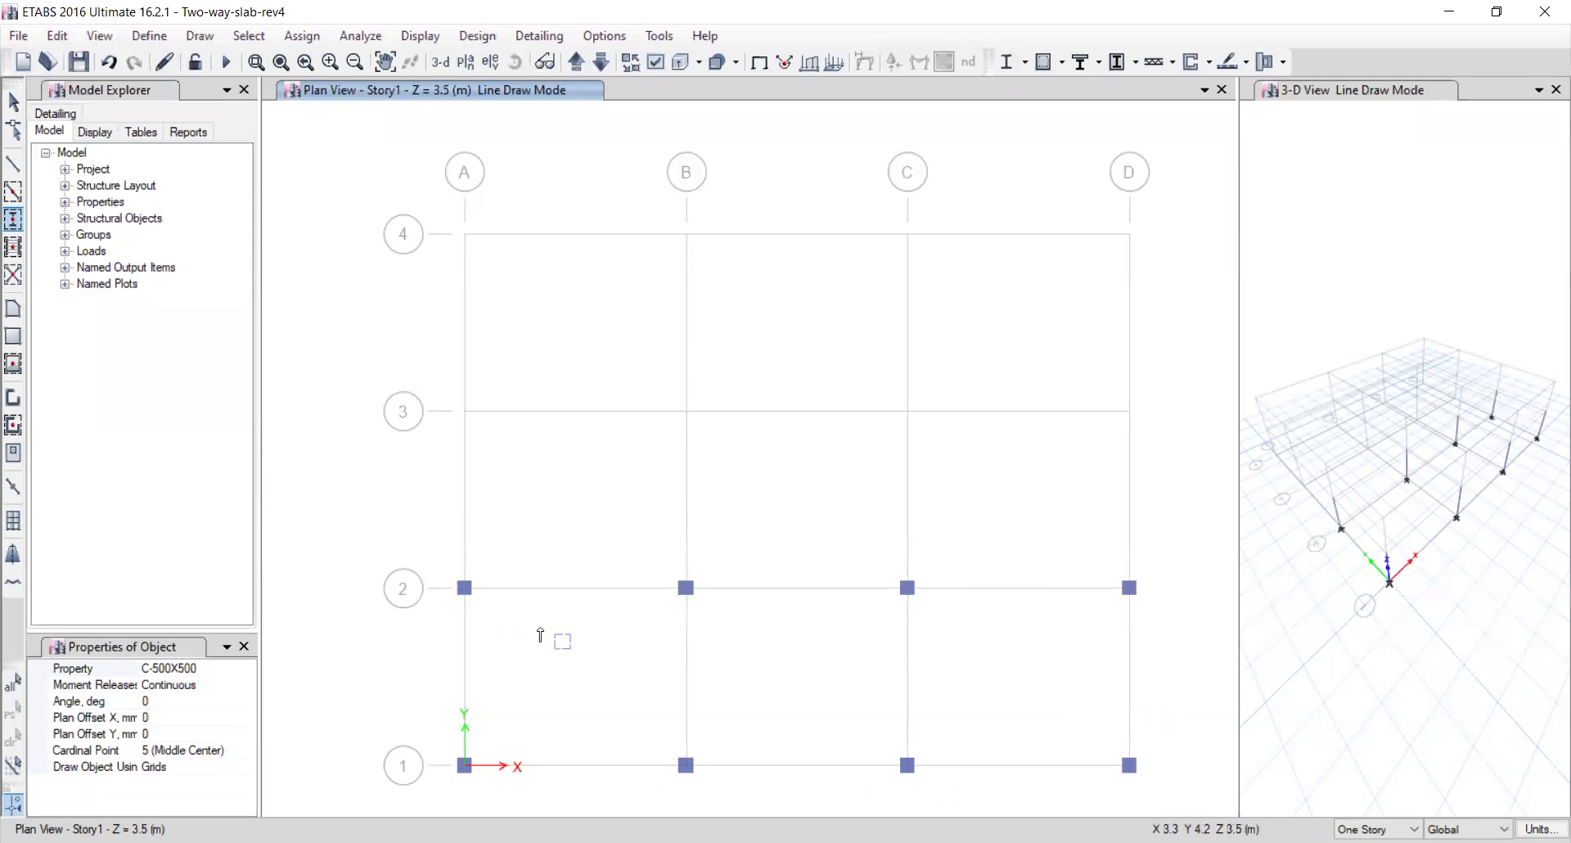
left_click_drag(429, 494, 1166, 208)
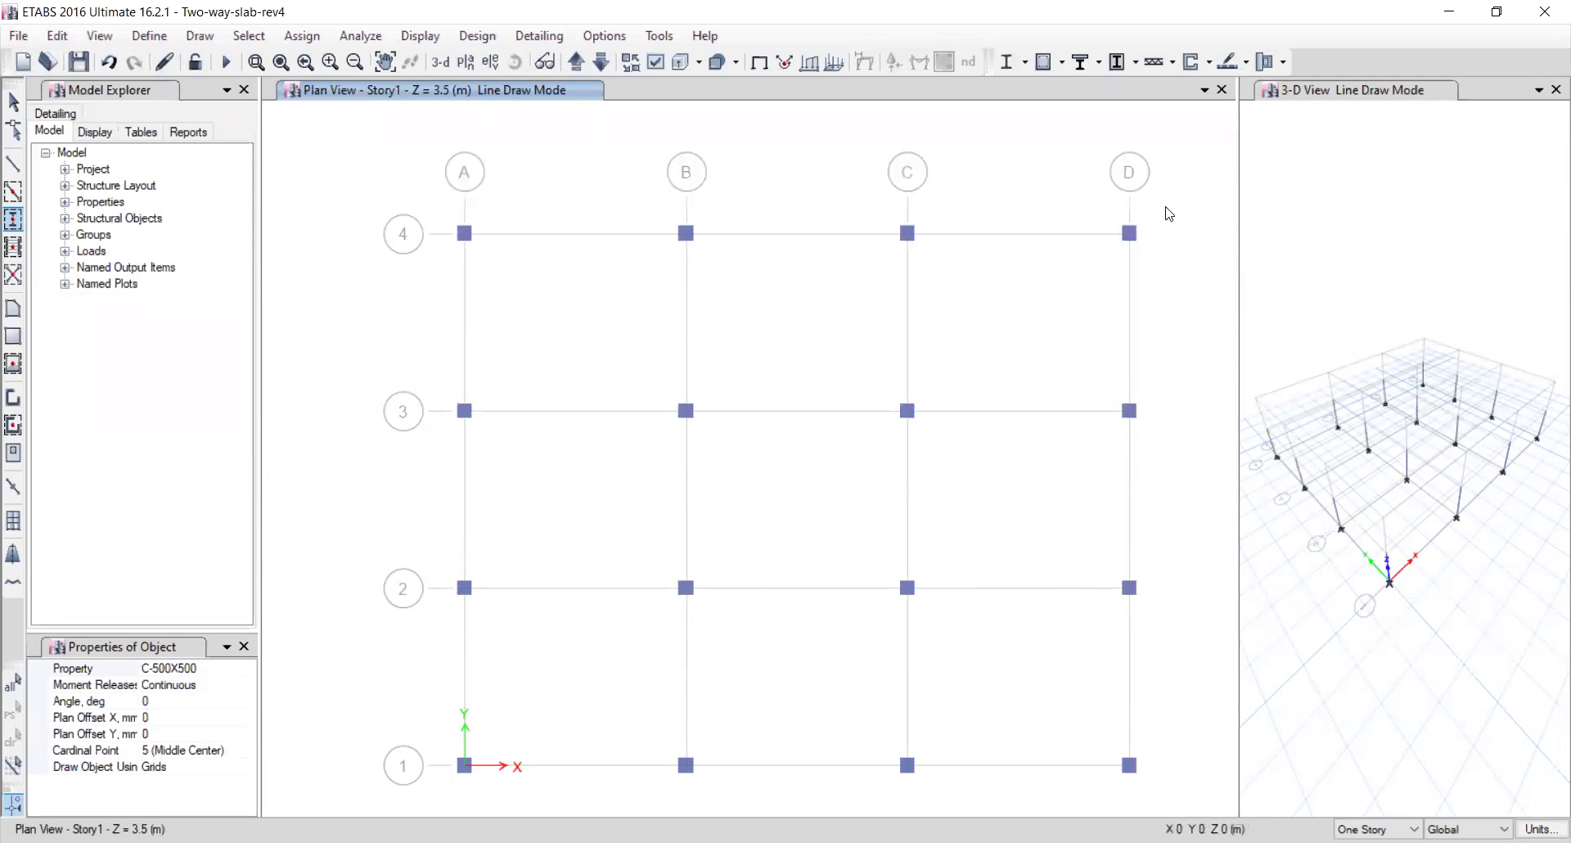
left_click(15, 102)
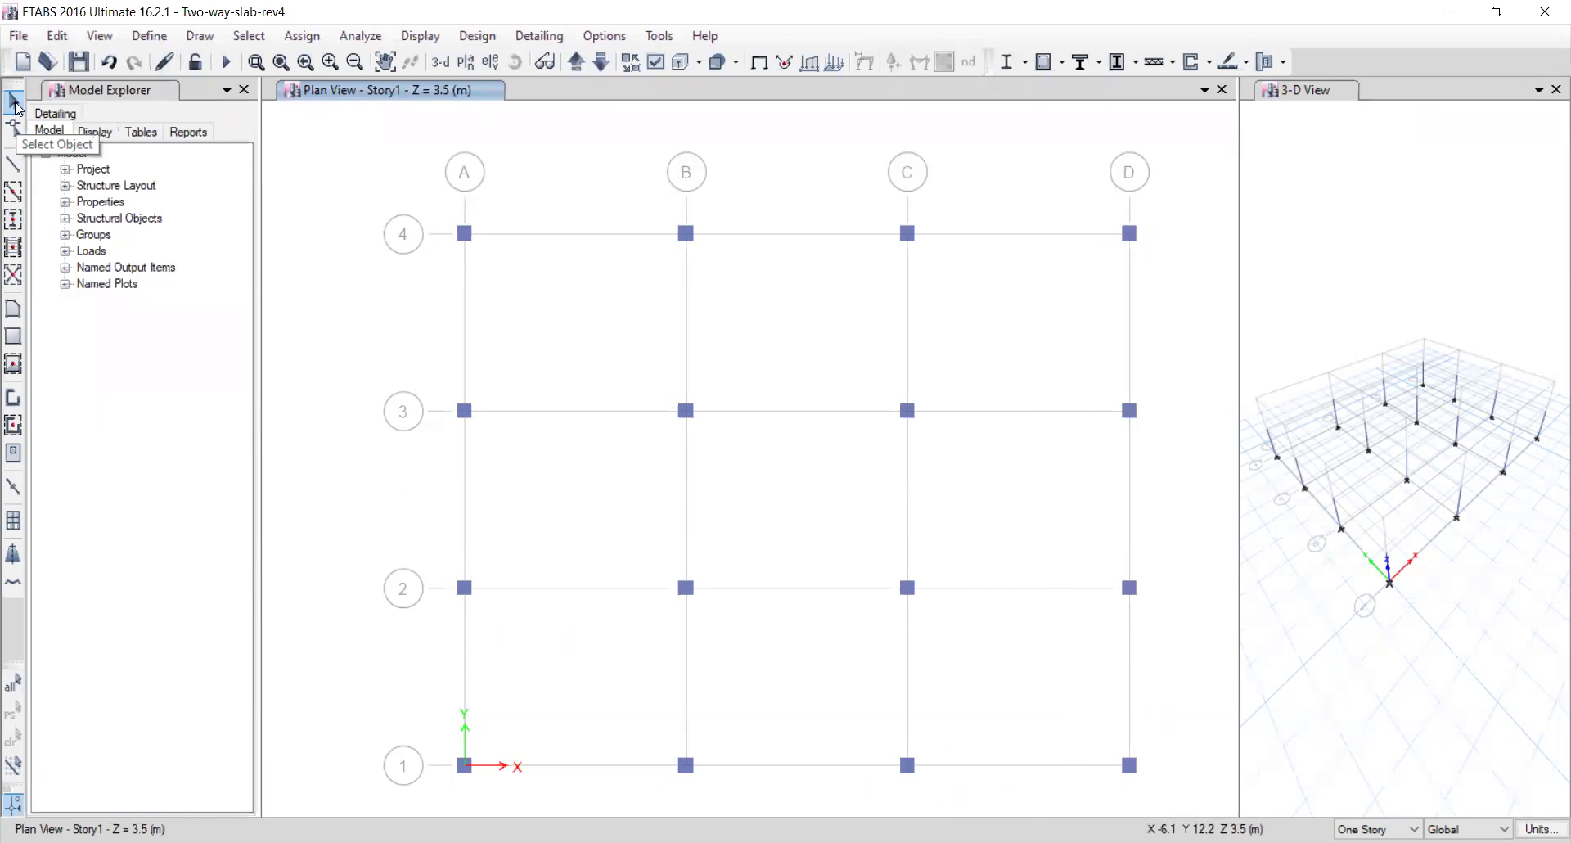
Examine the restraint assignments of the base joint at grid A-2 in the 3-D model.
middle_click_drag(808, 411, 789, 404)
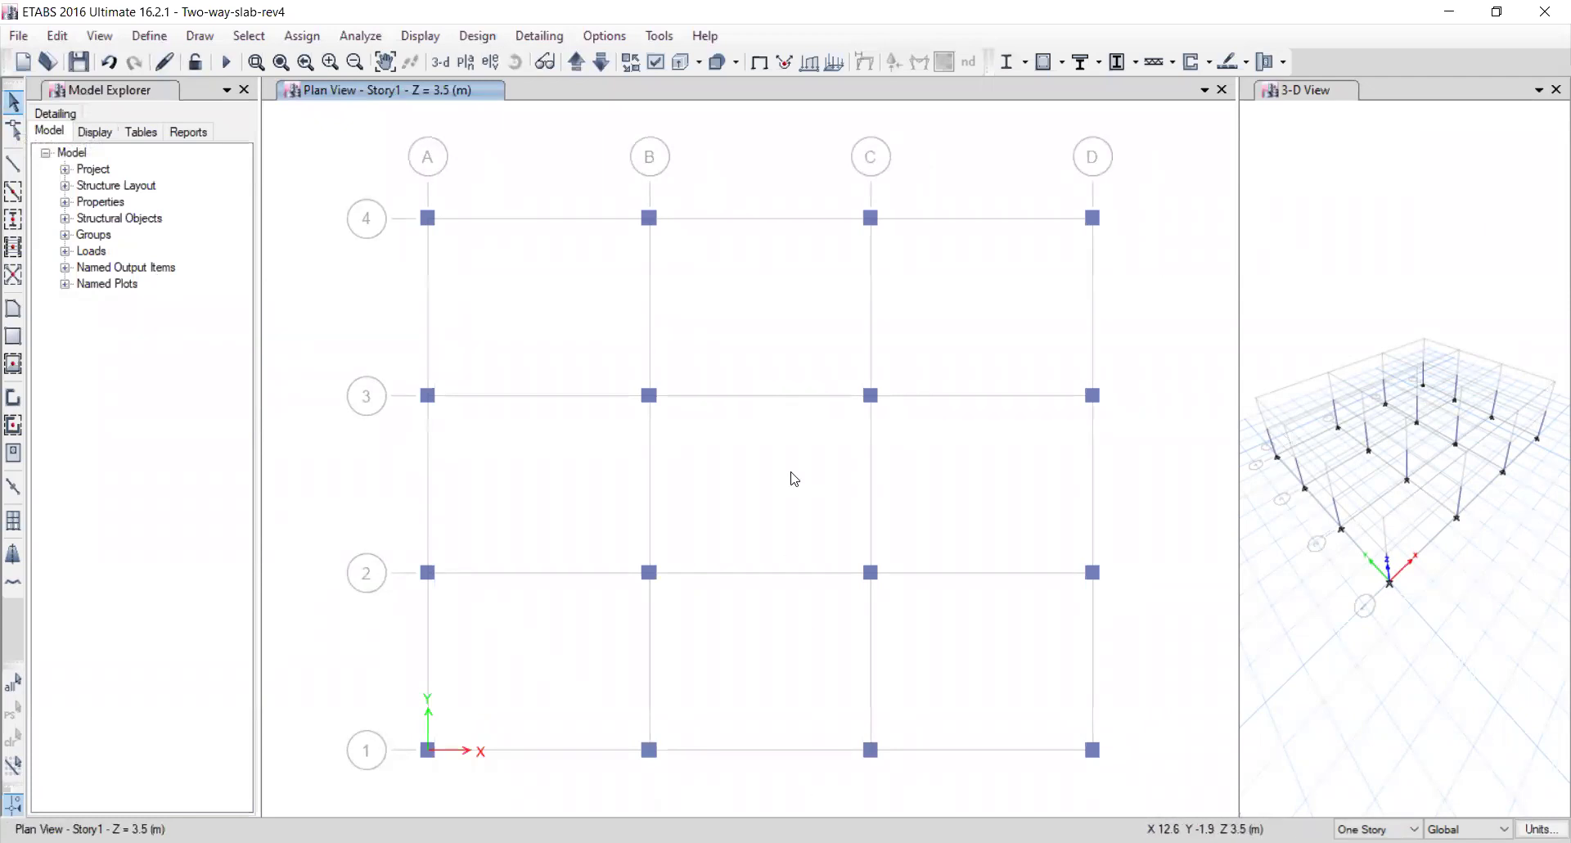
middle_click_drag(947, 446, 937, 455)
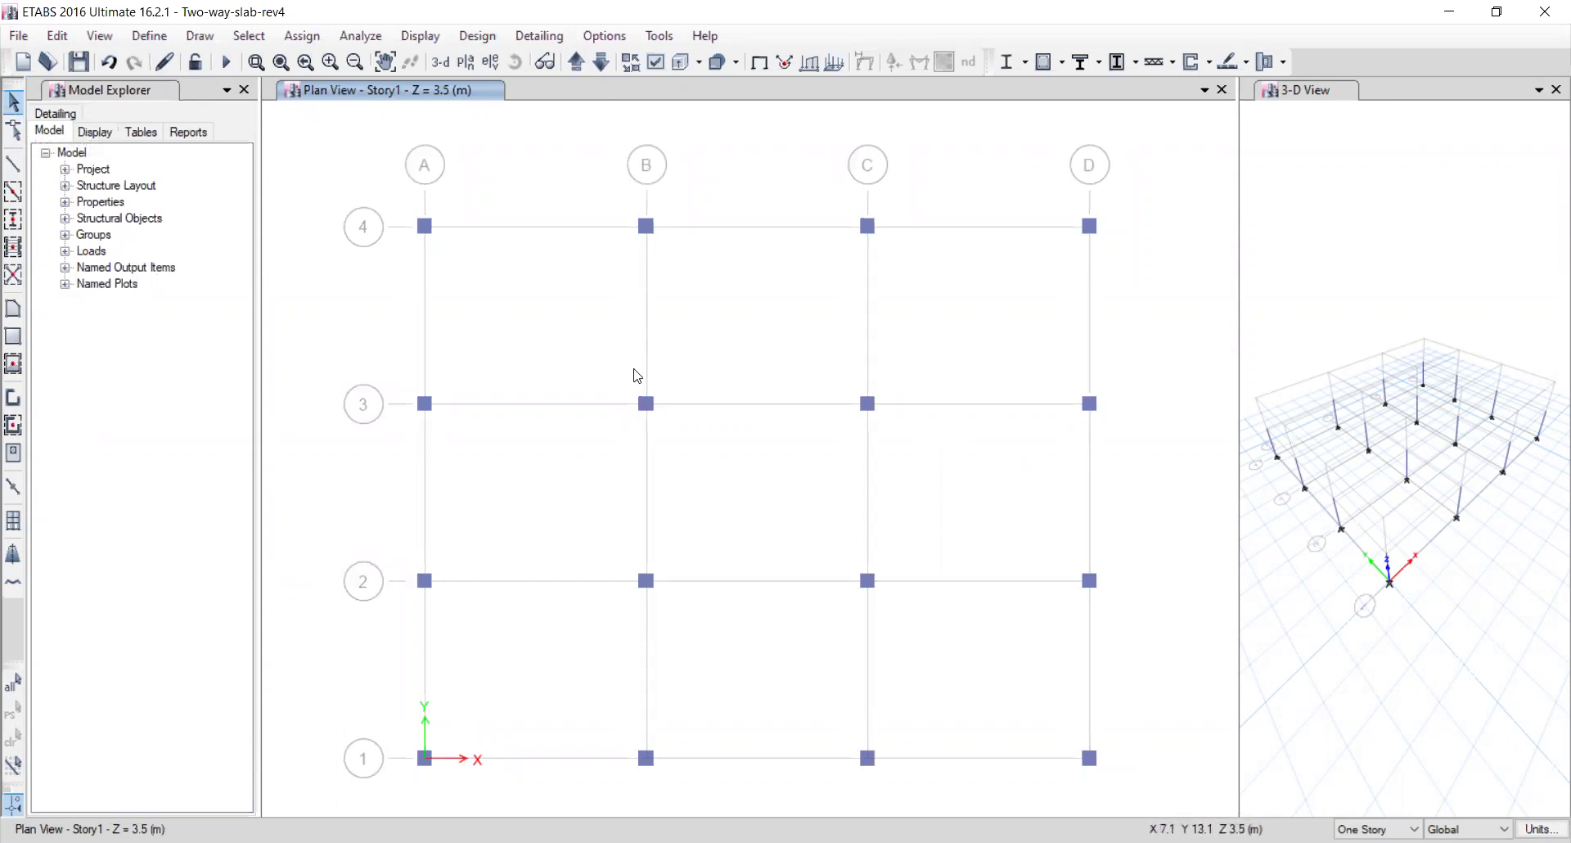
mouse_move(1402, 490)
middle_mouse_down()
mouse_move(1407, 439)
mouse_move(1369, 455)
middle_mouse_up()
scroll(1392, 528, "up", 5)
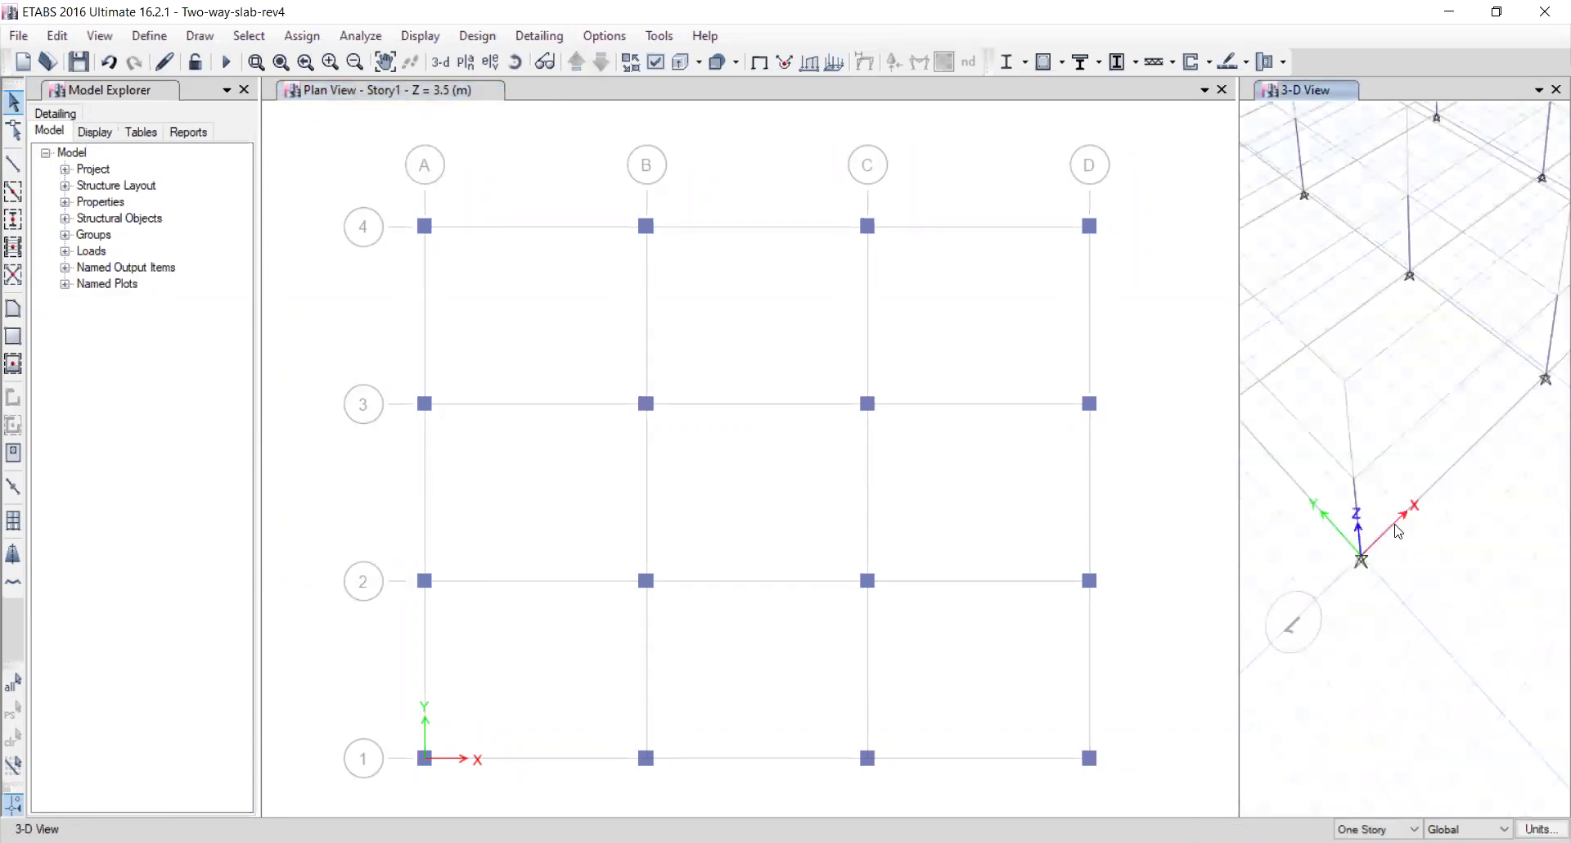
middle_click_drag(1389, 540, 1421, 544)
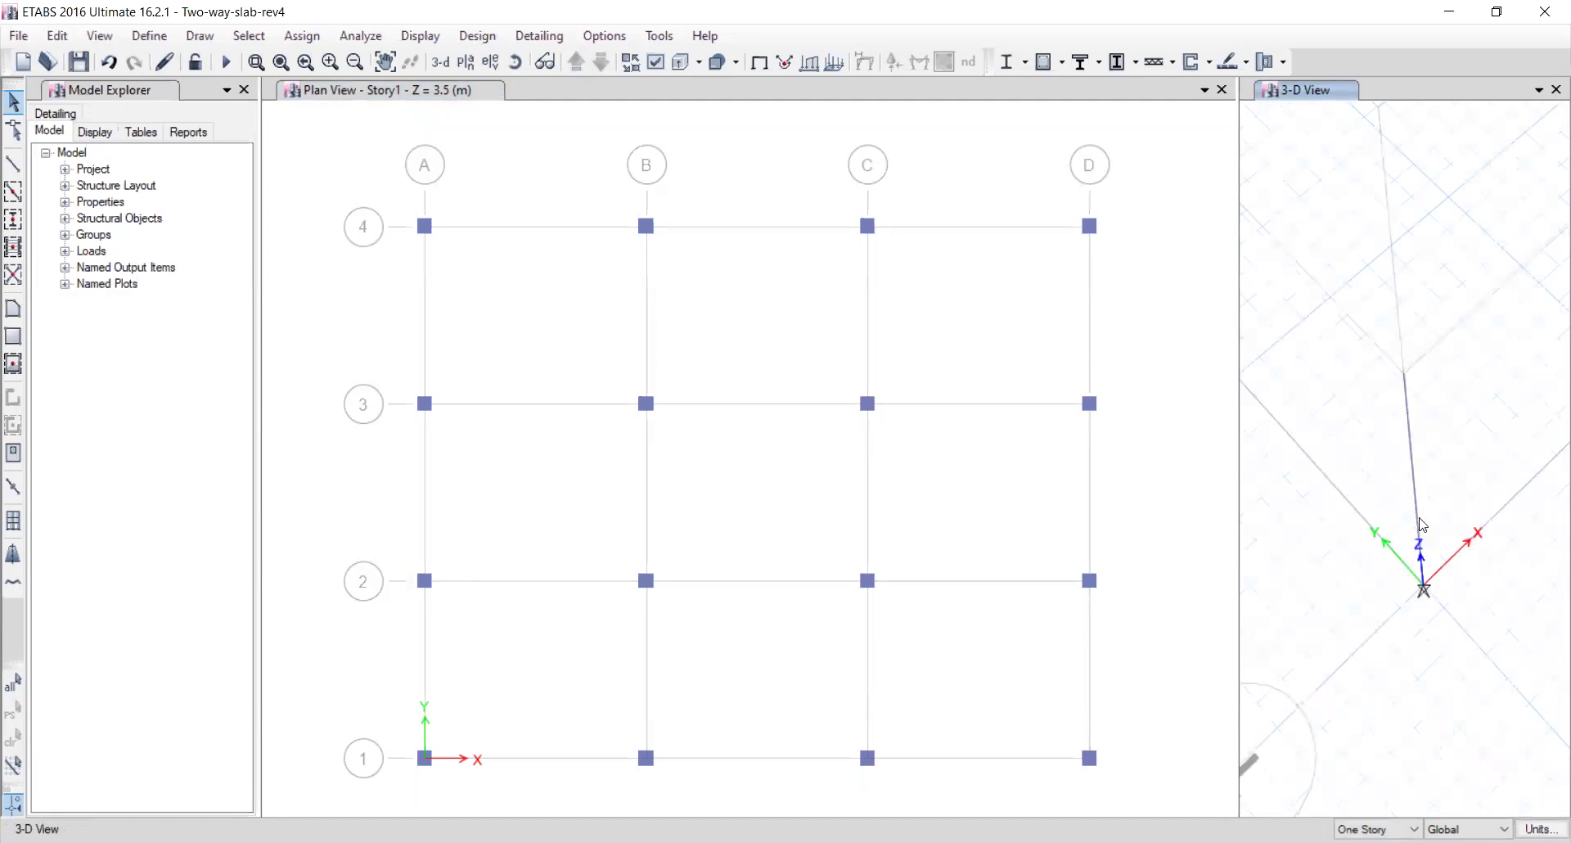
scroll(1418, 518, "down", 2)
scroll(1355, 442, "up", 2)
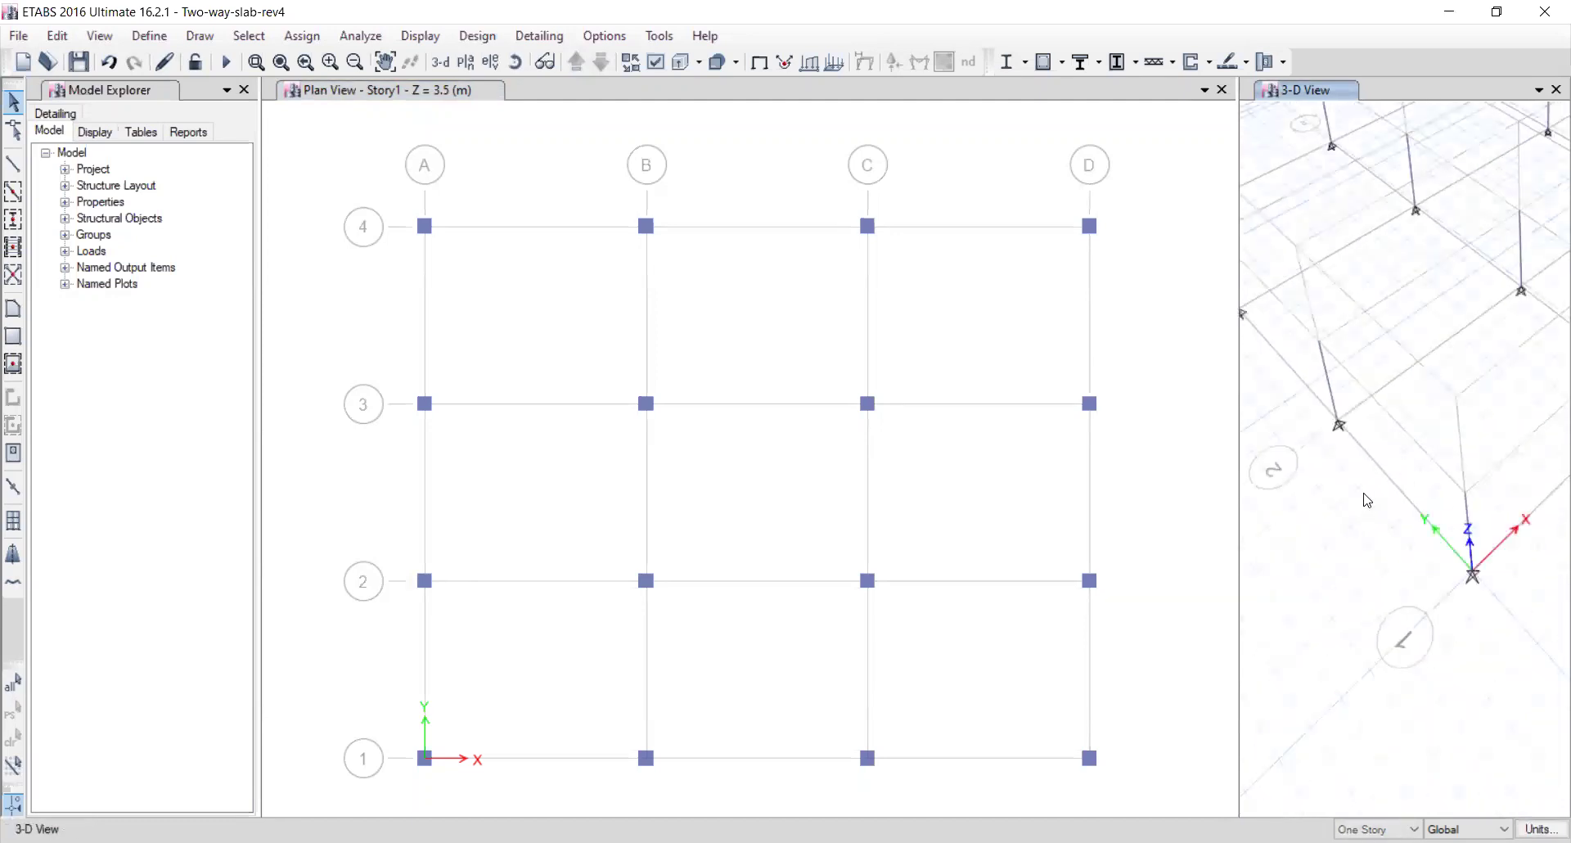
right_click(1338, 425)
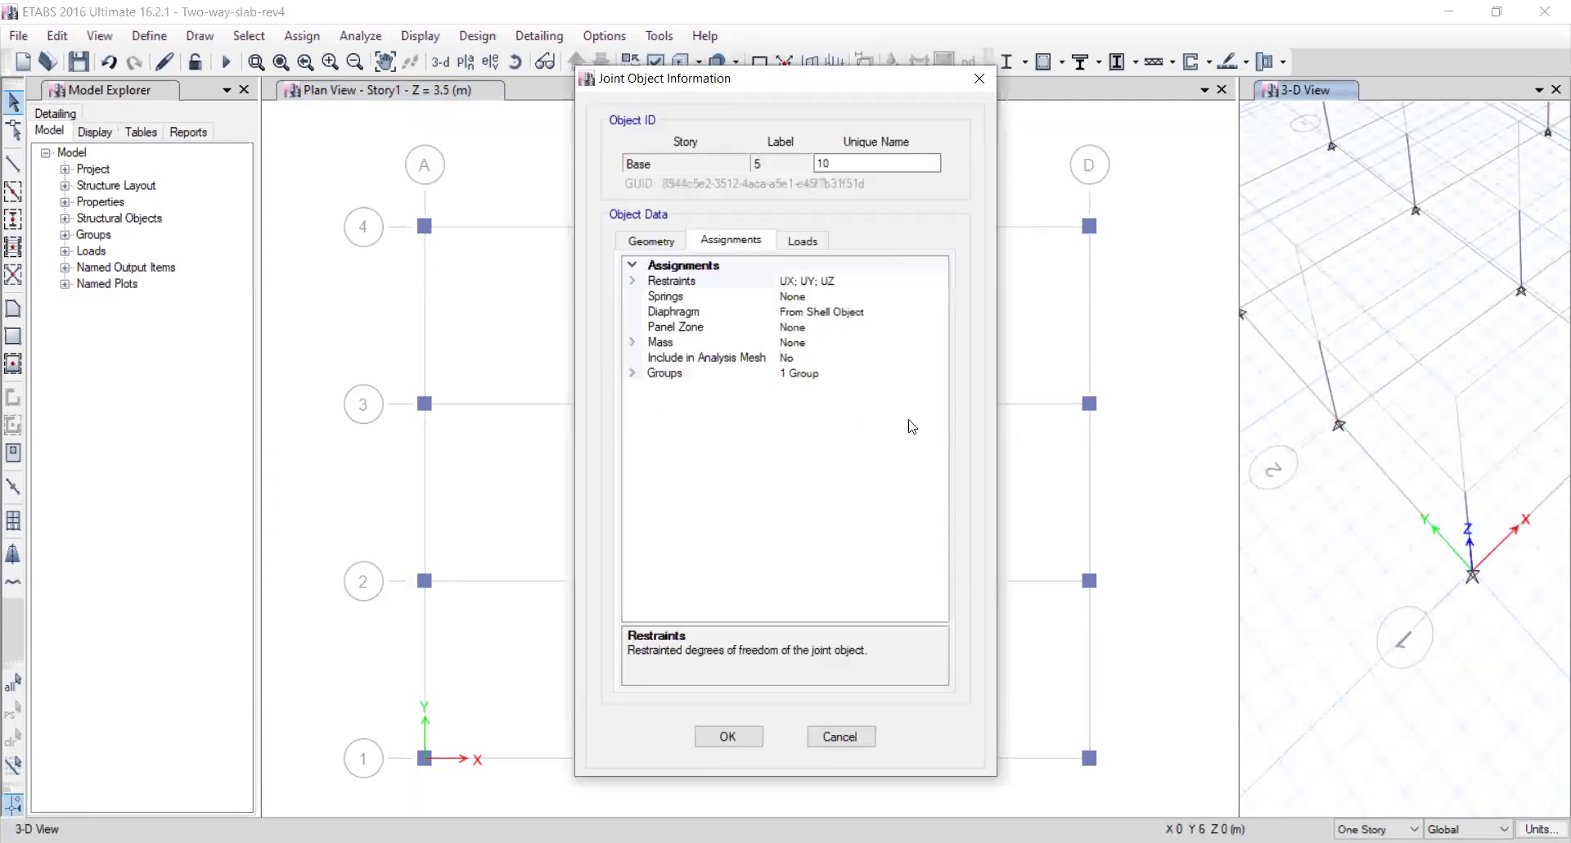
left_click(840, 736)
scroll(1328, 458, "down", 3)
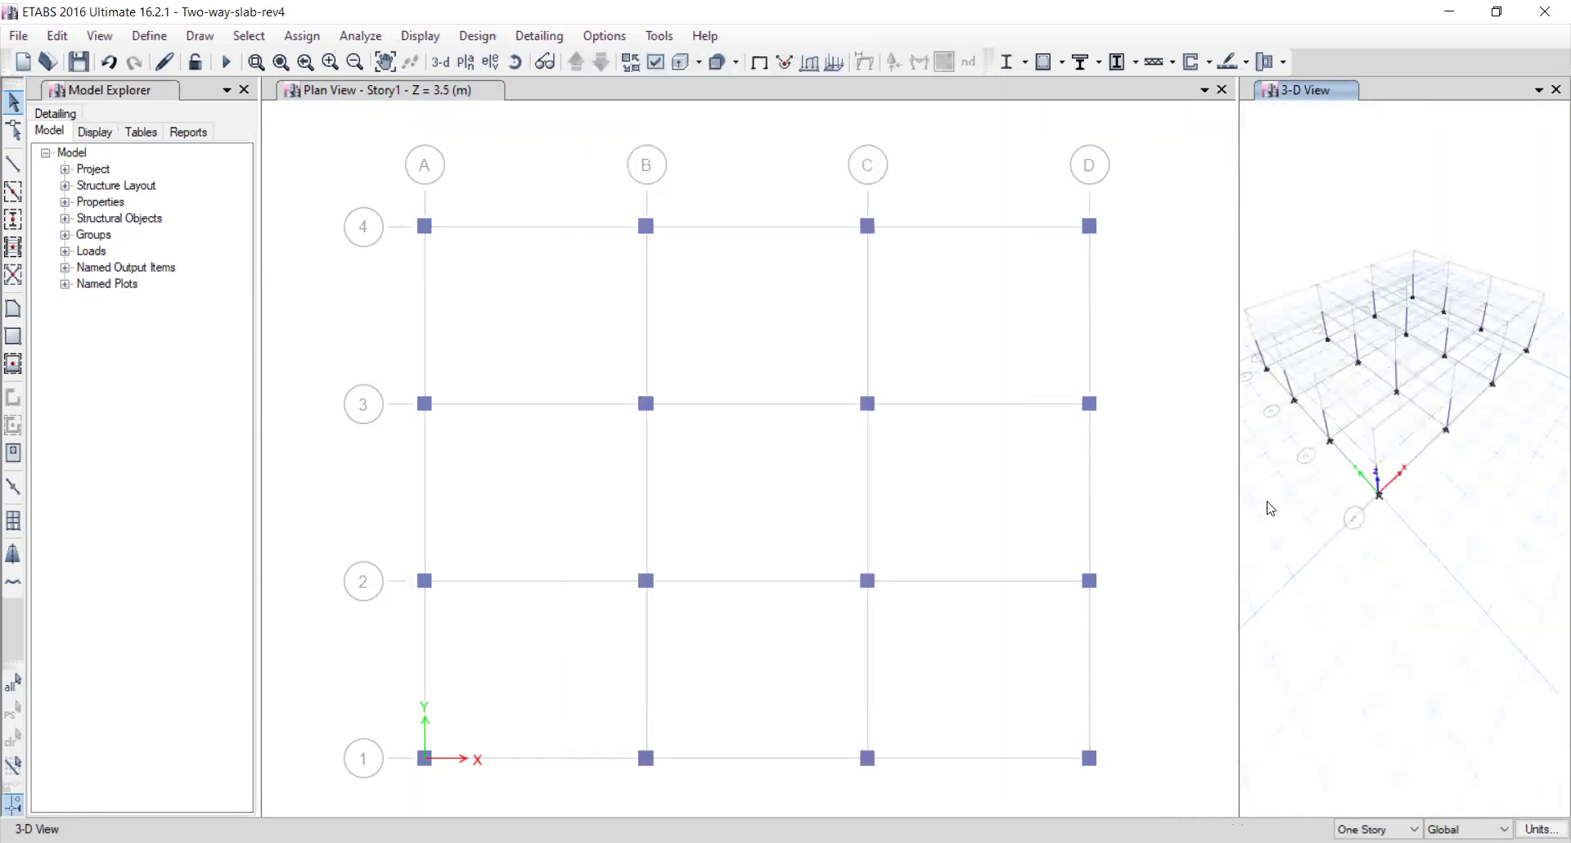
Switch the plan to the Base level and check the restraints of the joint at grid B-3.
middle_click_drag(1128, 467, 1130, 442)
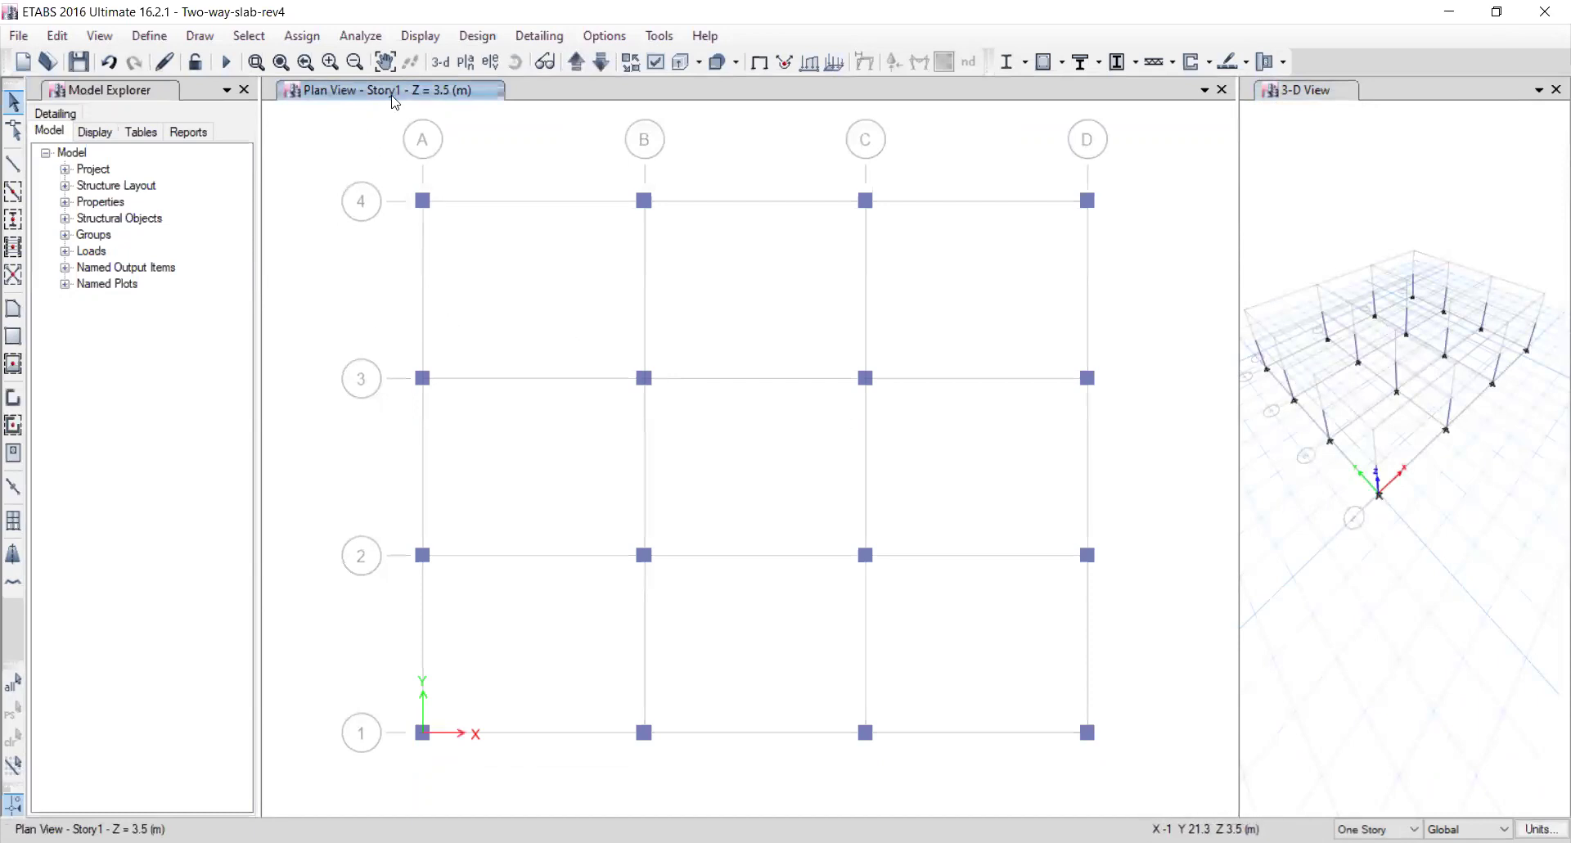
left_click(602, 61)
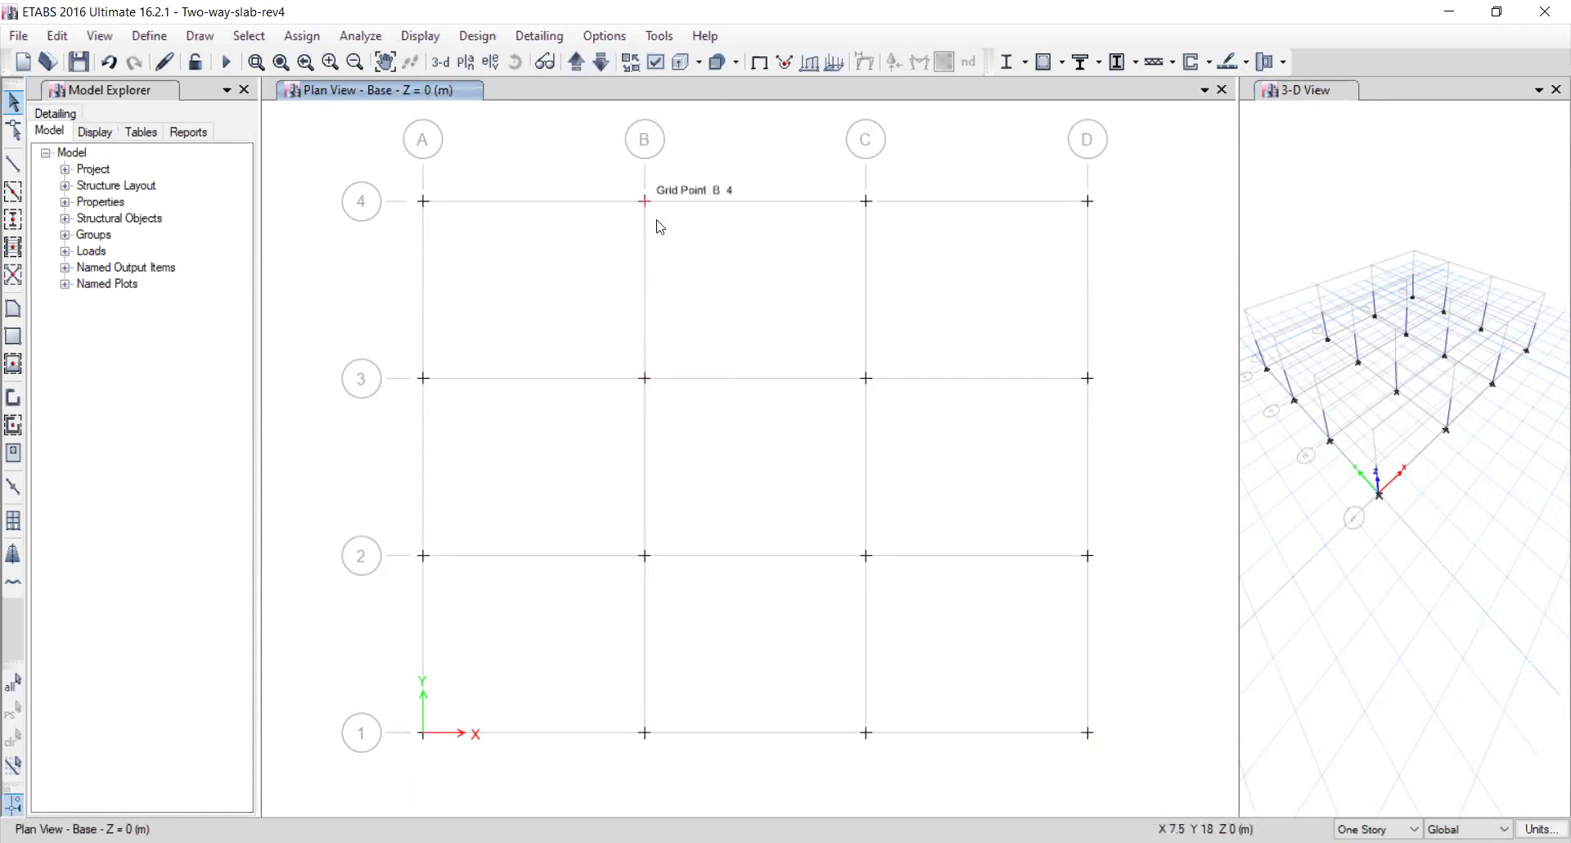
right_click(645, 382)
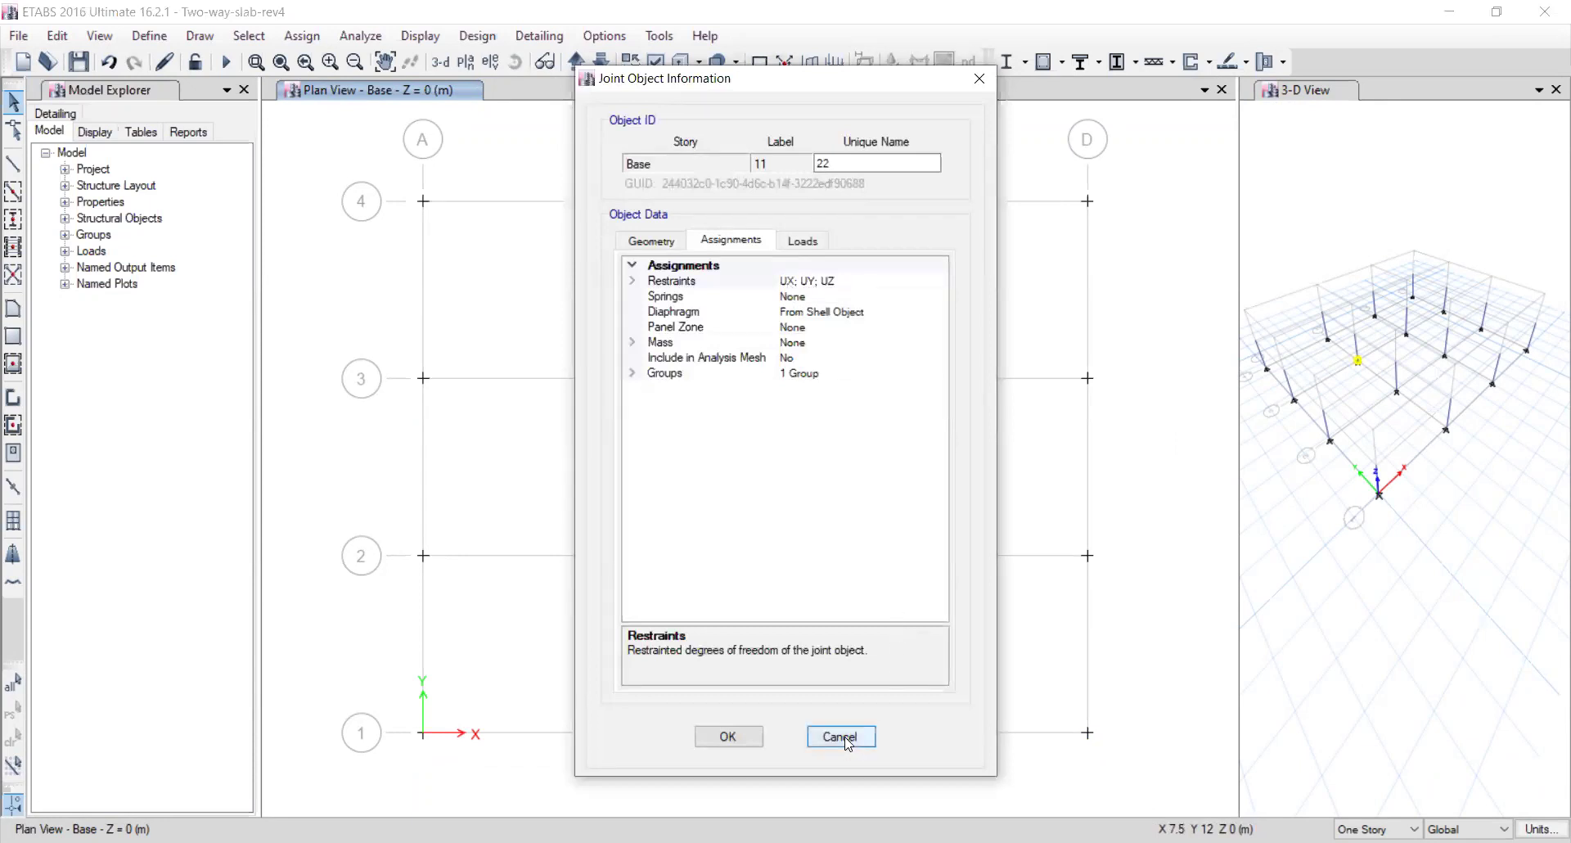
key("Escape")
Select all the base joints and assign them fixed restraints, with every translation and rotation restrained.
left_click_drag(385, 778, 1186, 171)
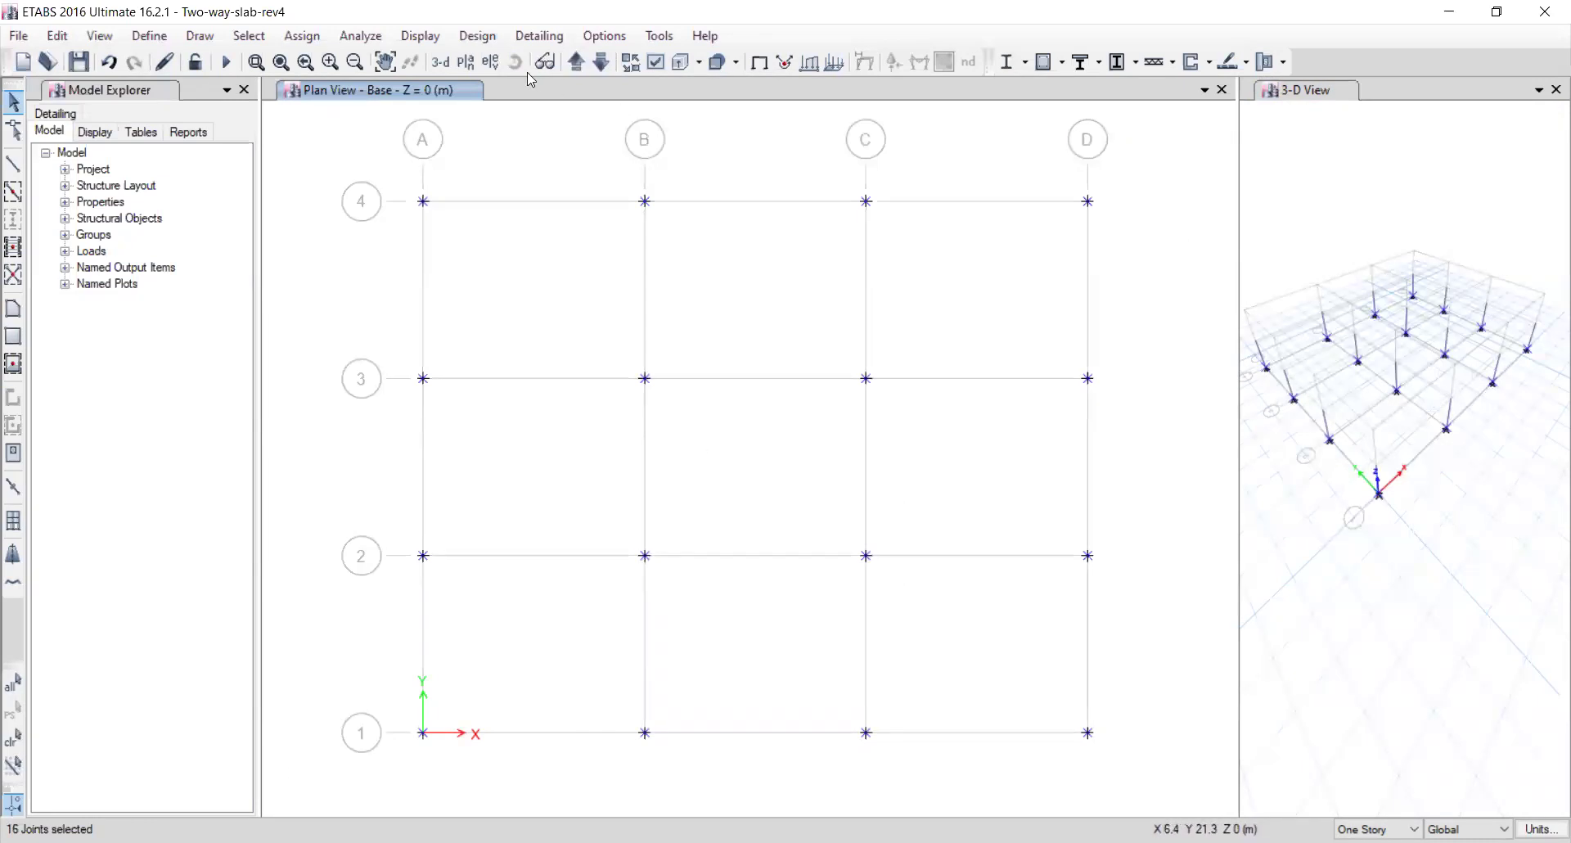
left_click(303, 38)
mouse_move(422, 60)
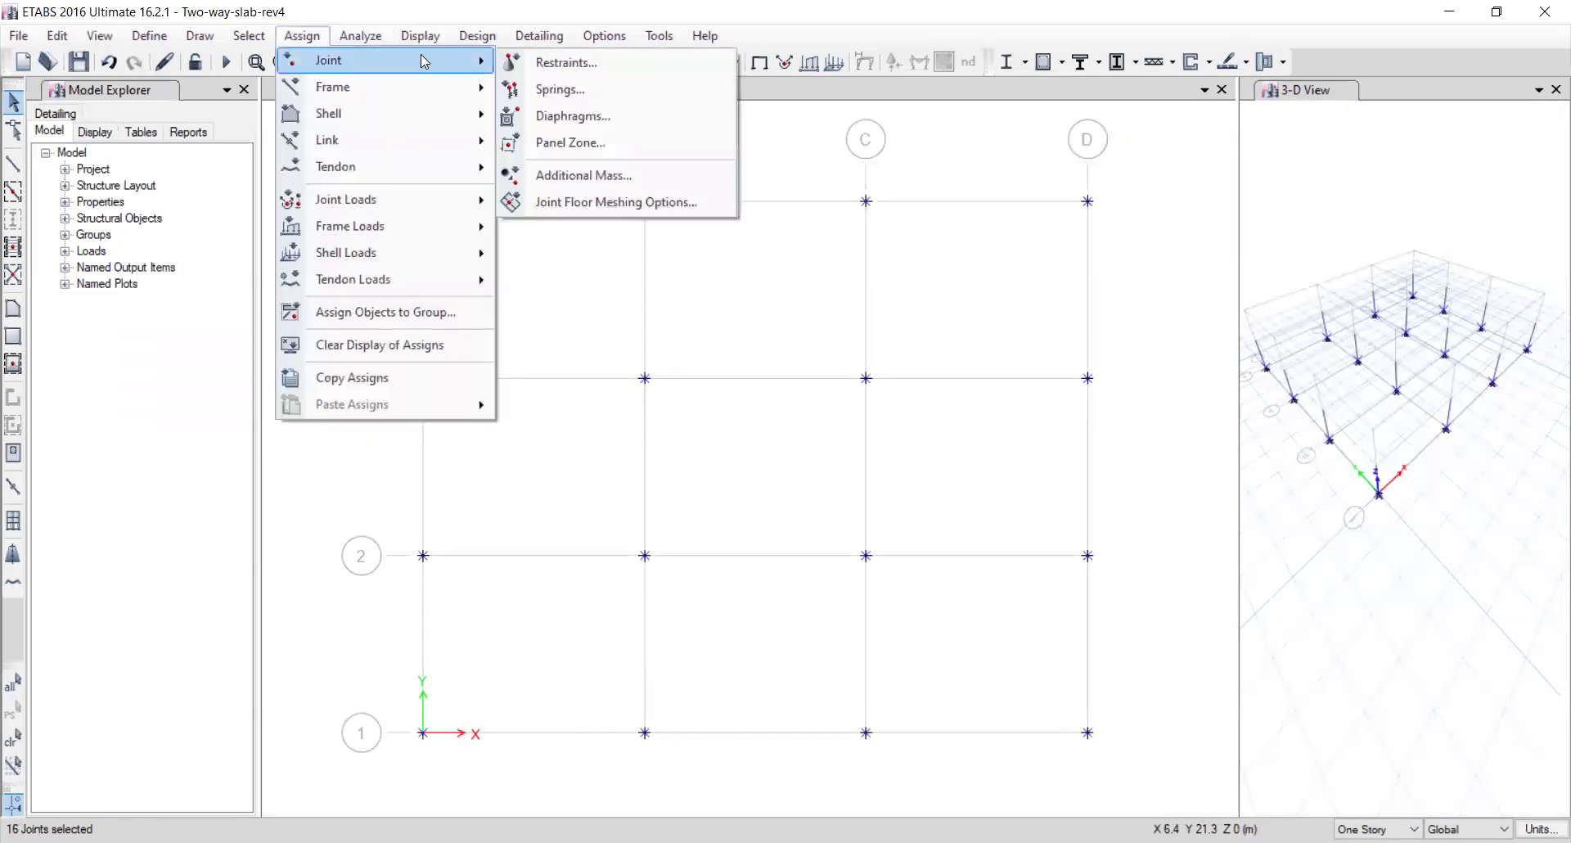
left_click(573, 65)
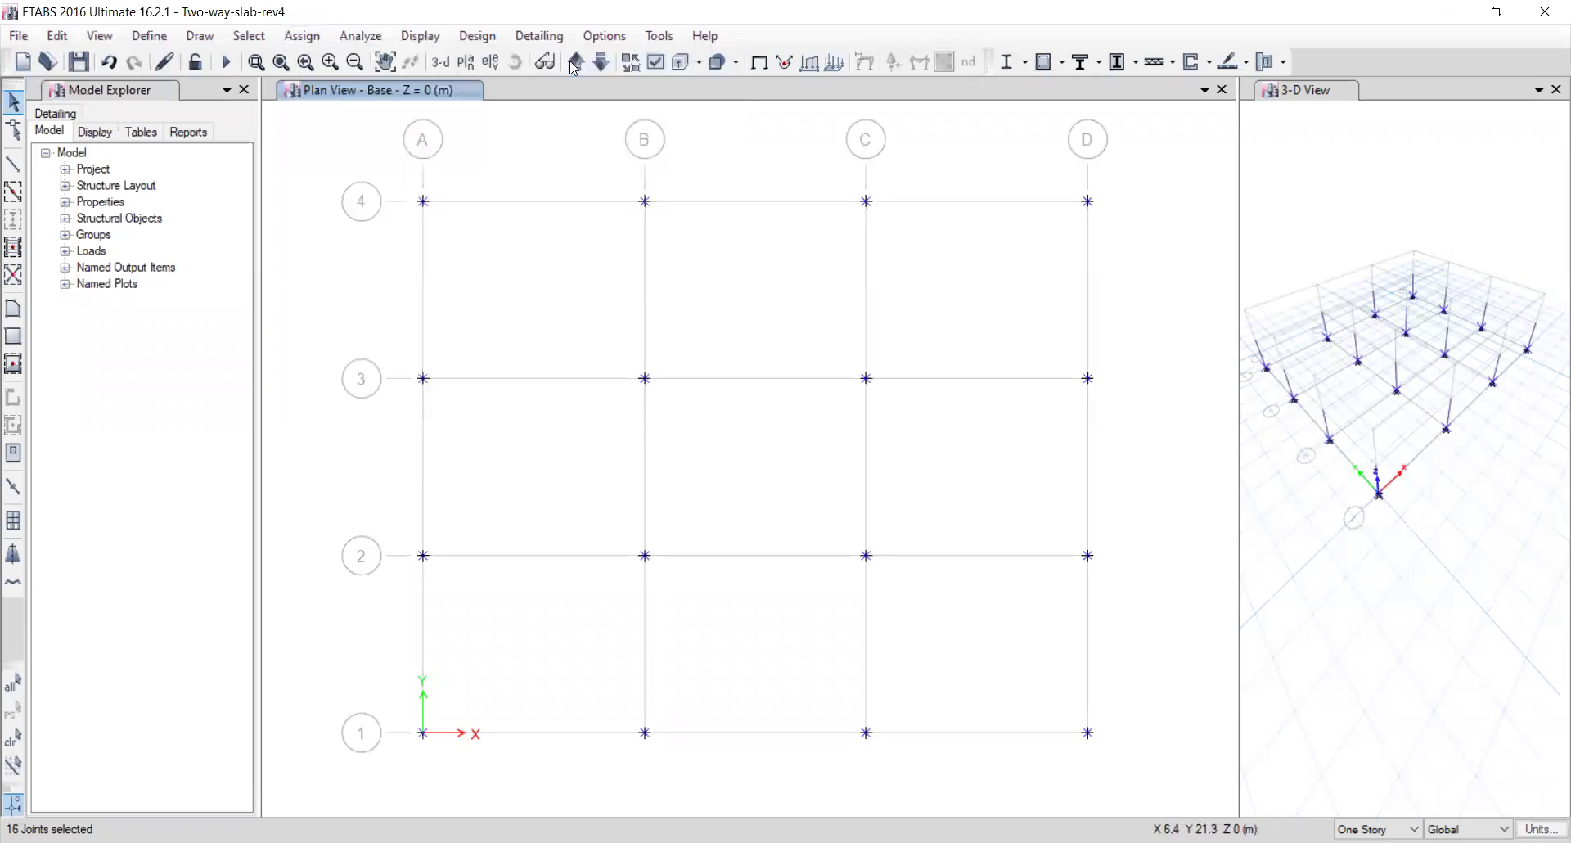
left_click(717, 501)
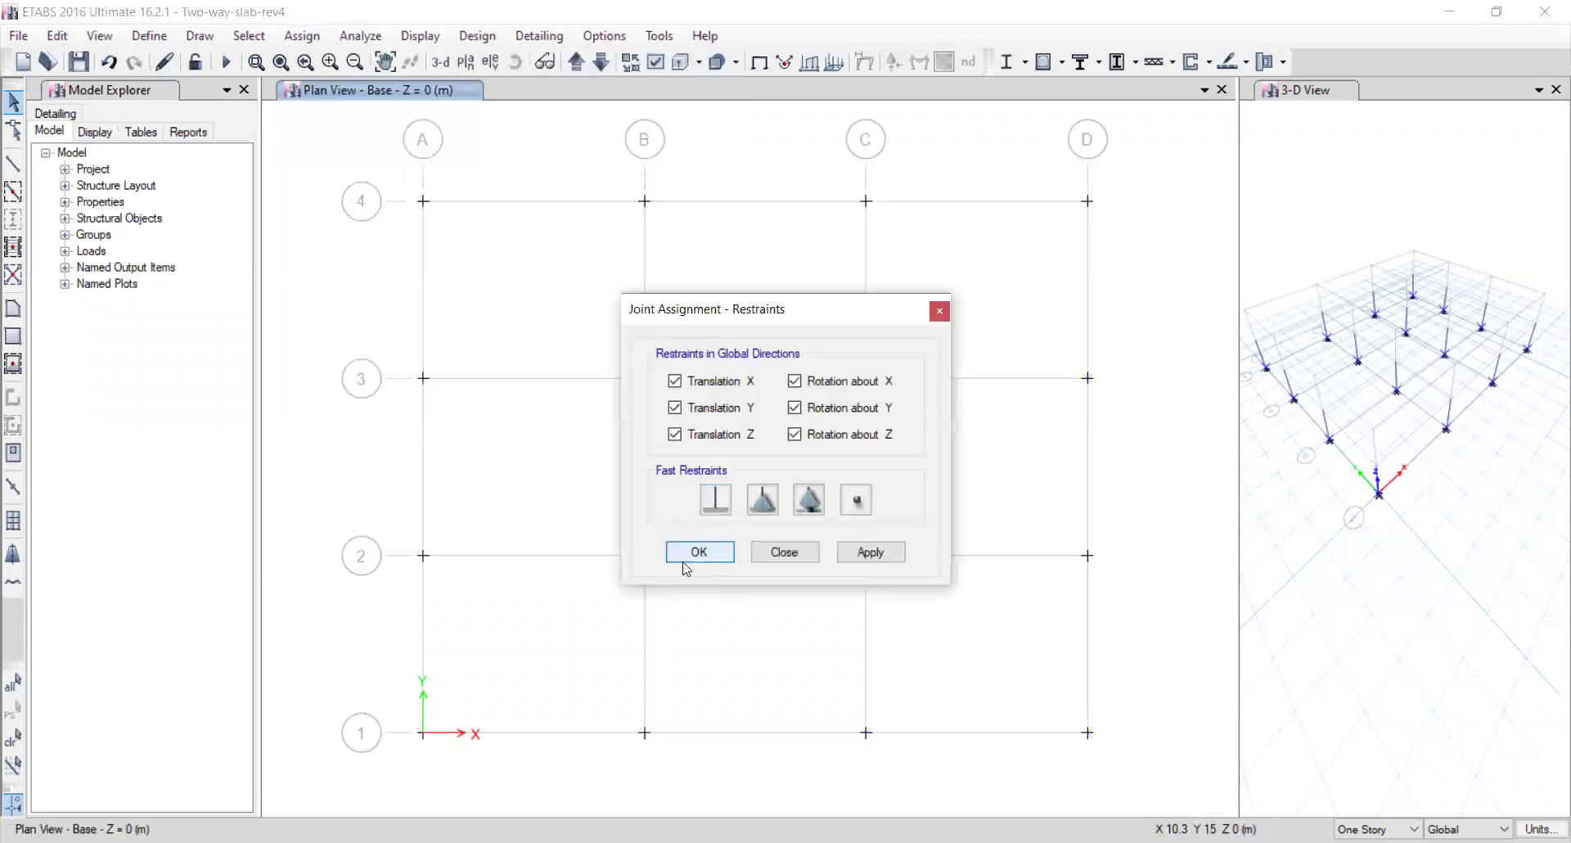
key("Return")
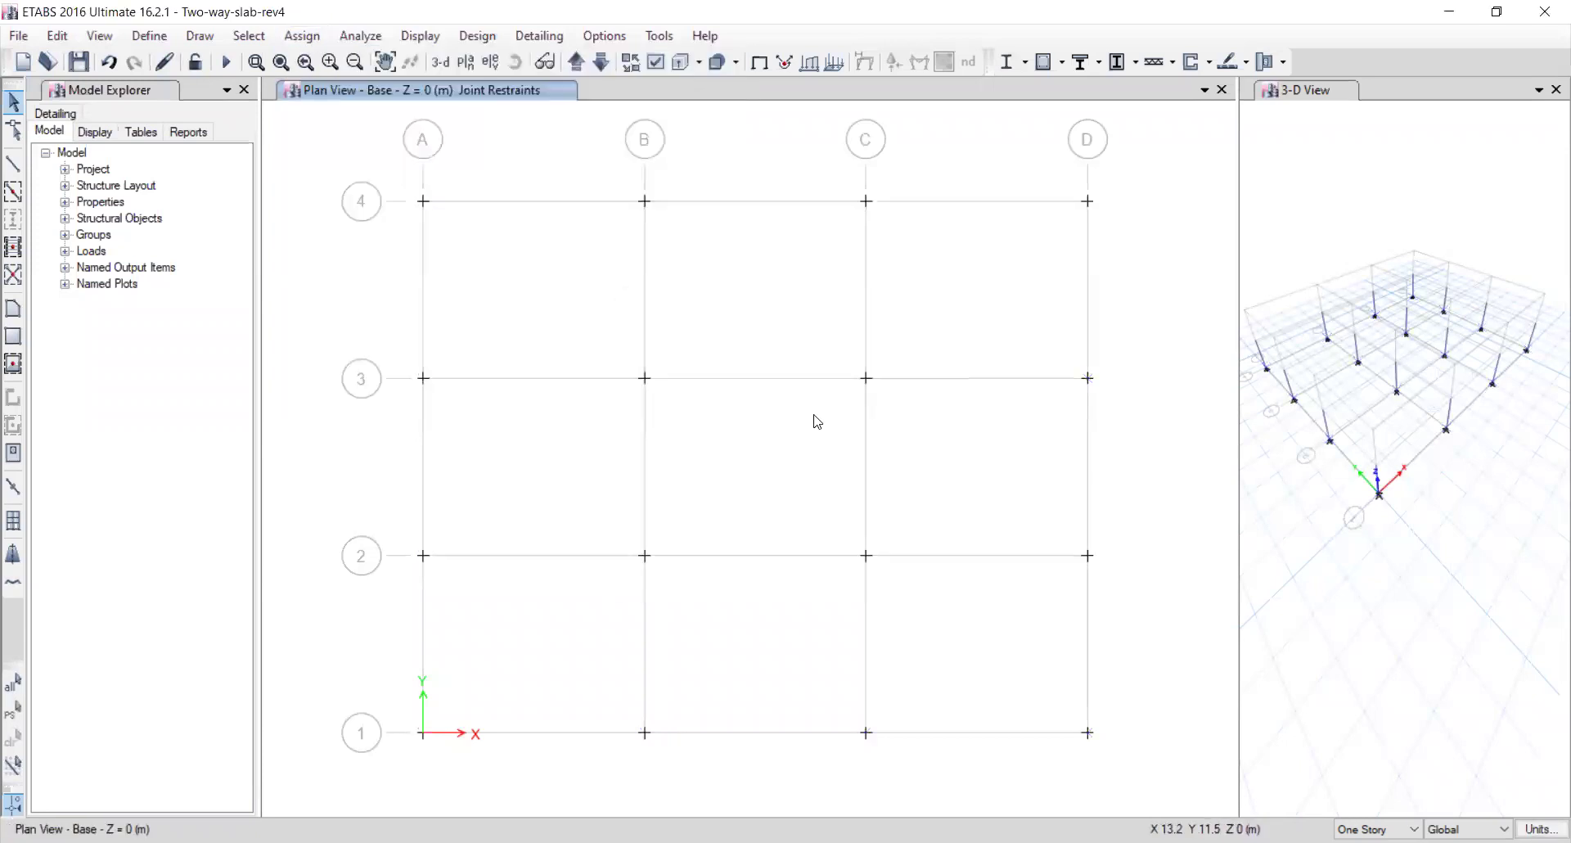
Check the restraint assignments of the base joint at grid C-3 and inspect the object at grid A-1 in the 3-D model.
right_click(866, 379)
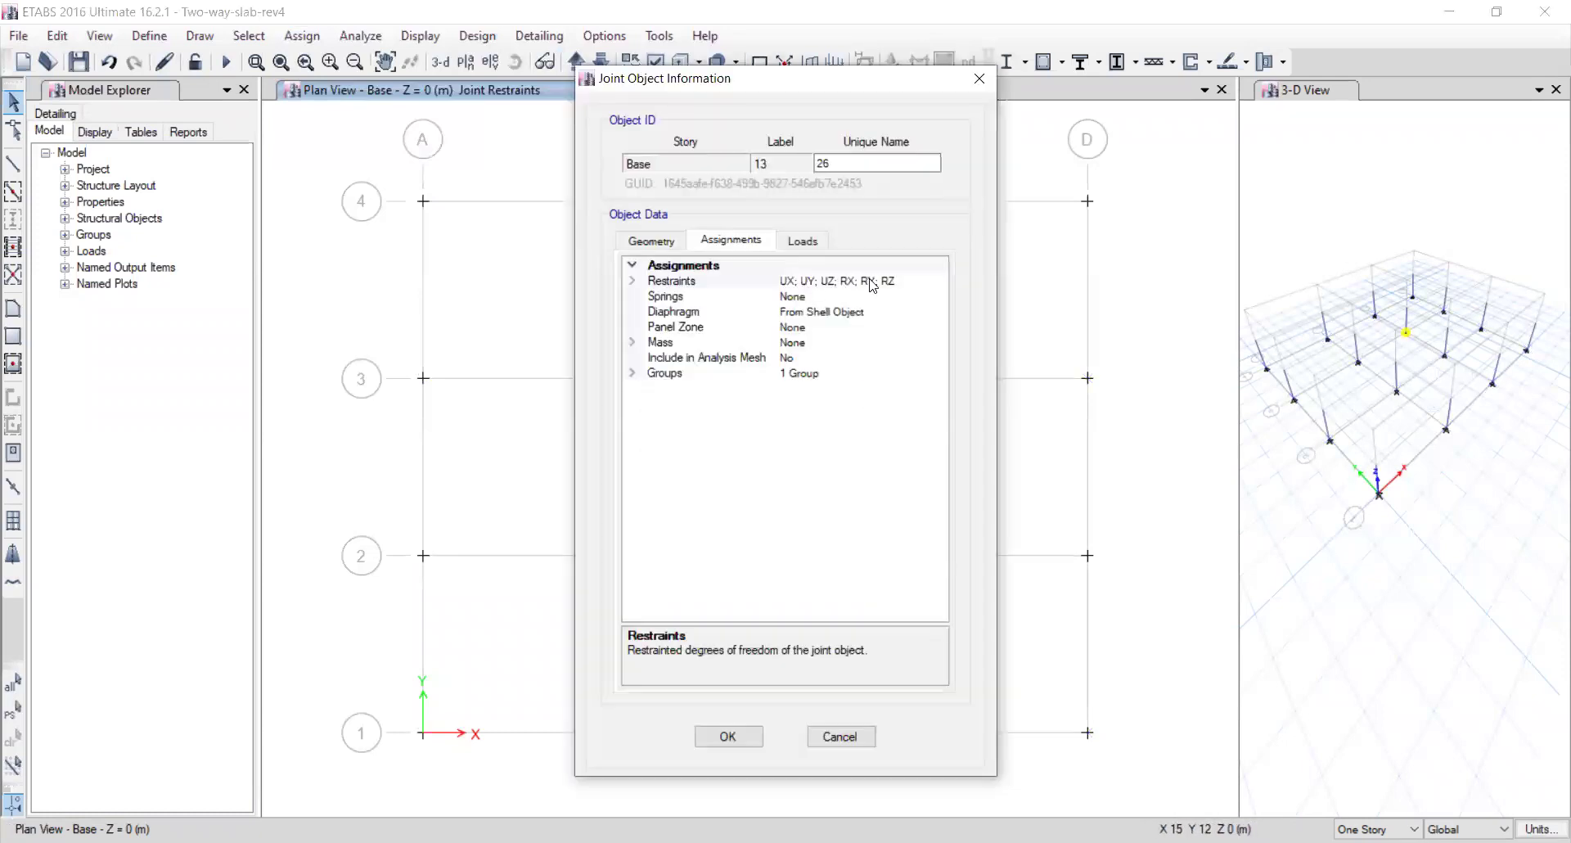
left_click(728, 737)
left_click(1428, 541)
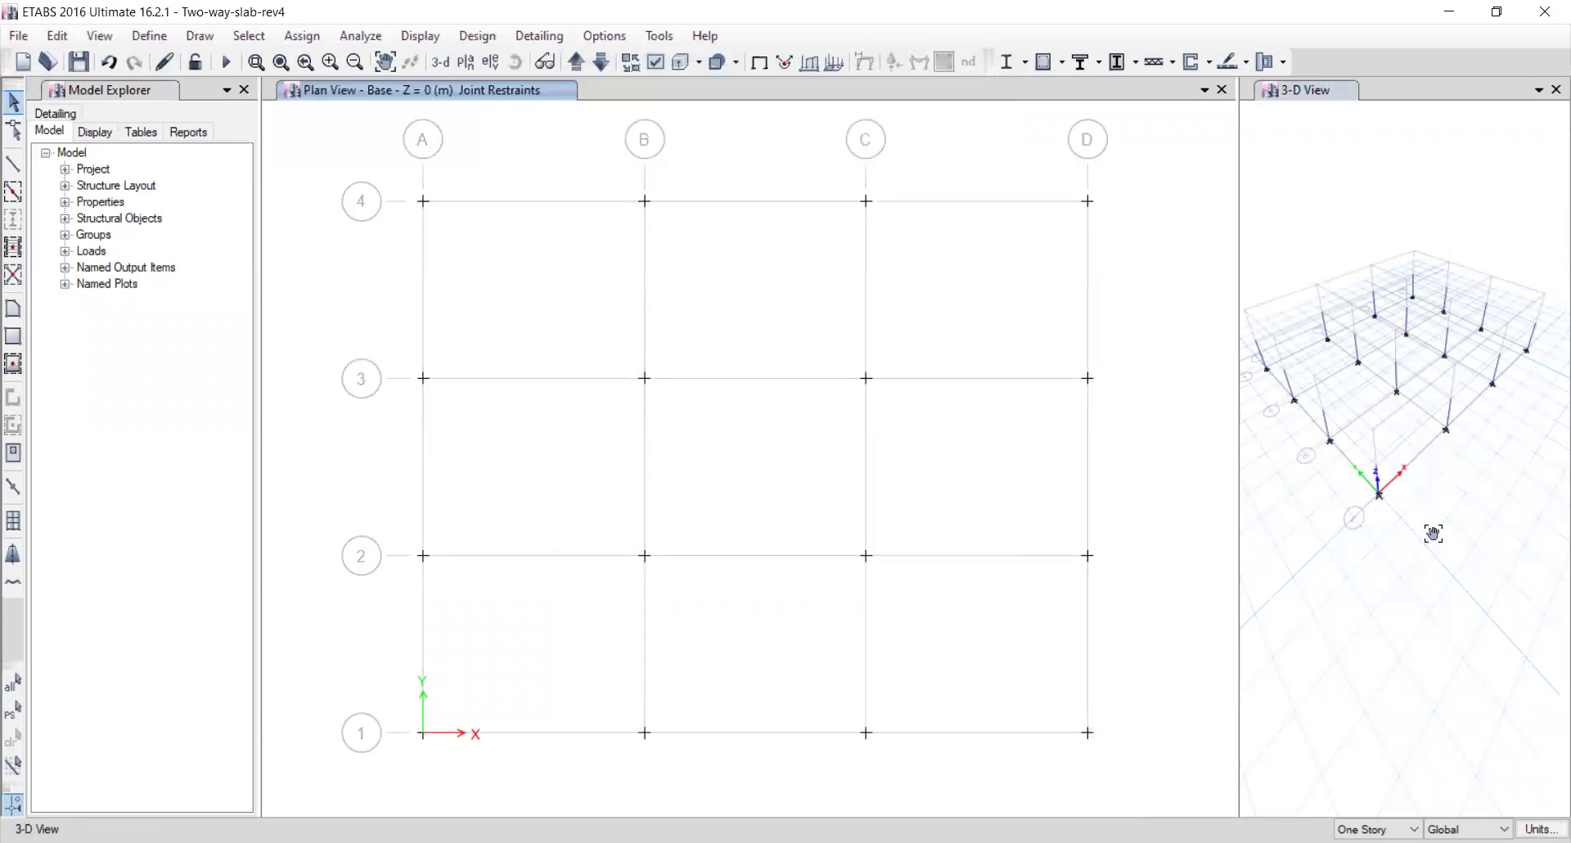
right_click(1379, 481)
left_click(726, 737)
On the Story1 plan, draw B-400X600 frame beams along grid line 1 from A to D.
left_click(575, 62)
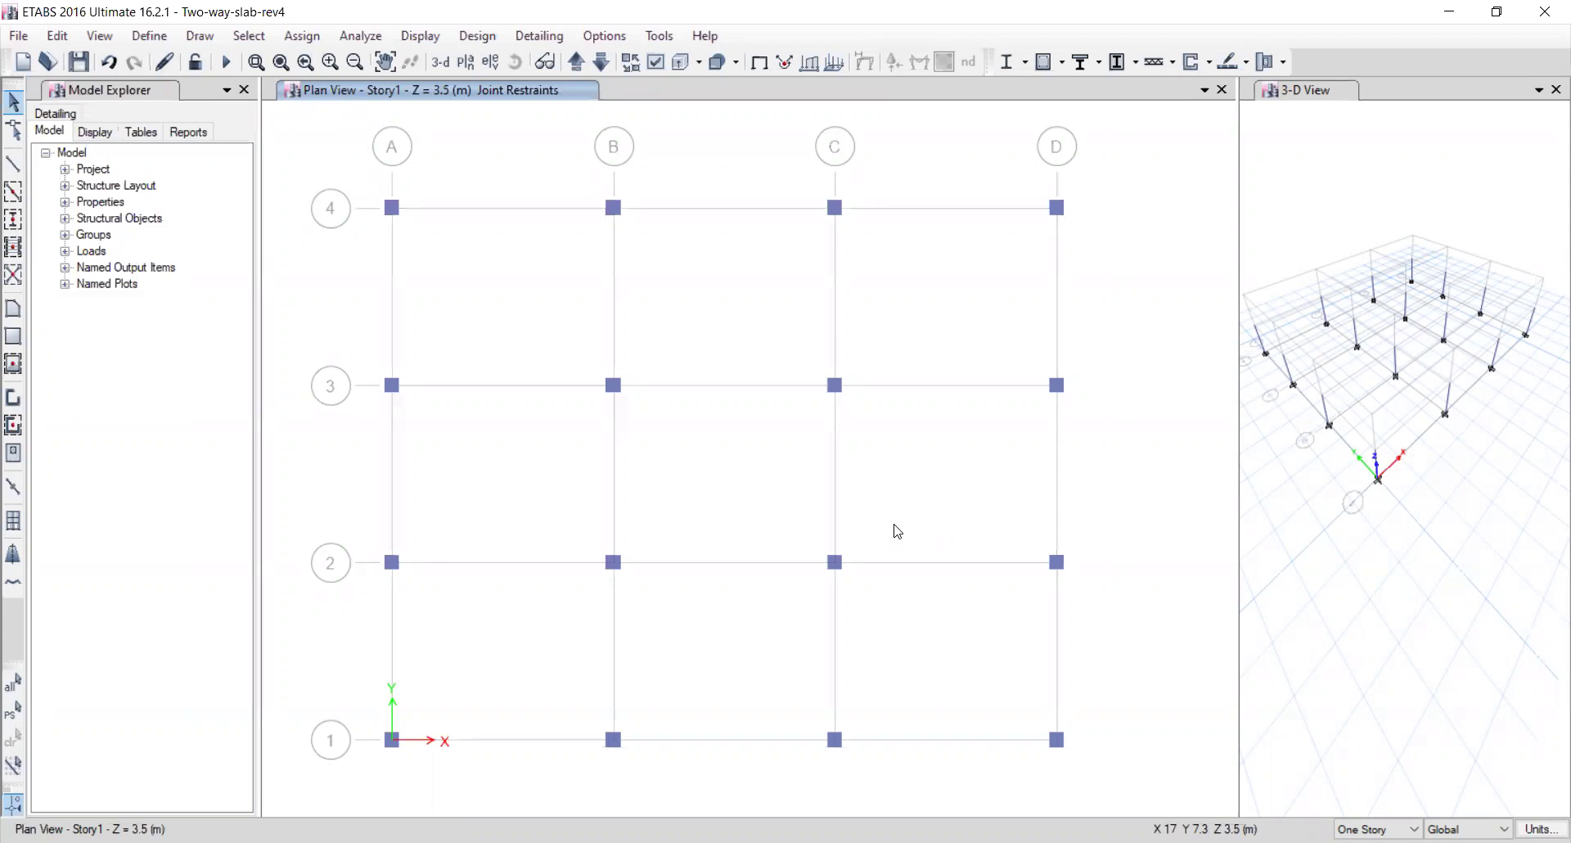
middle_click_drag(852, 583, 858, 574)
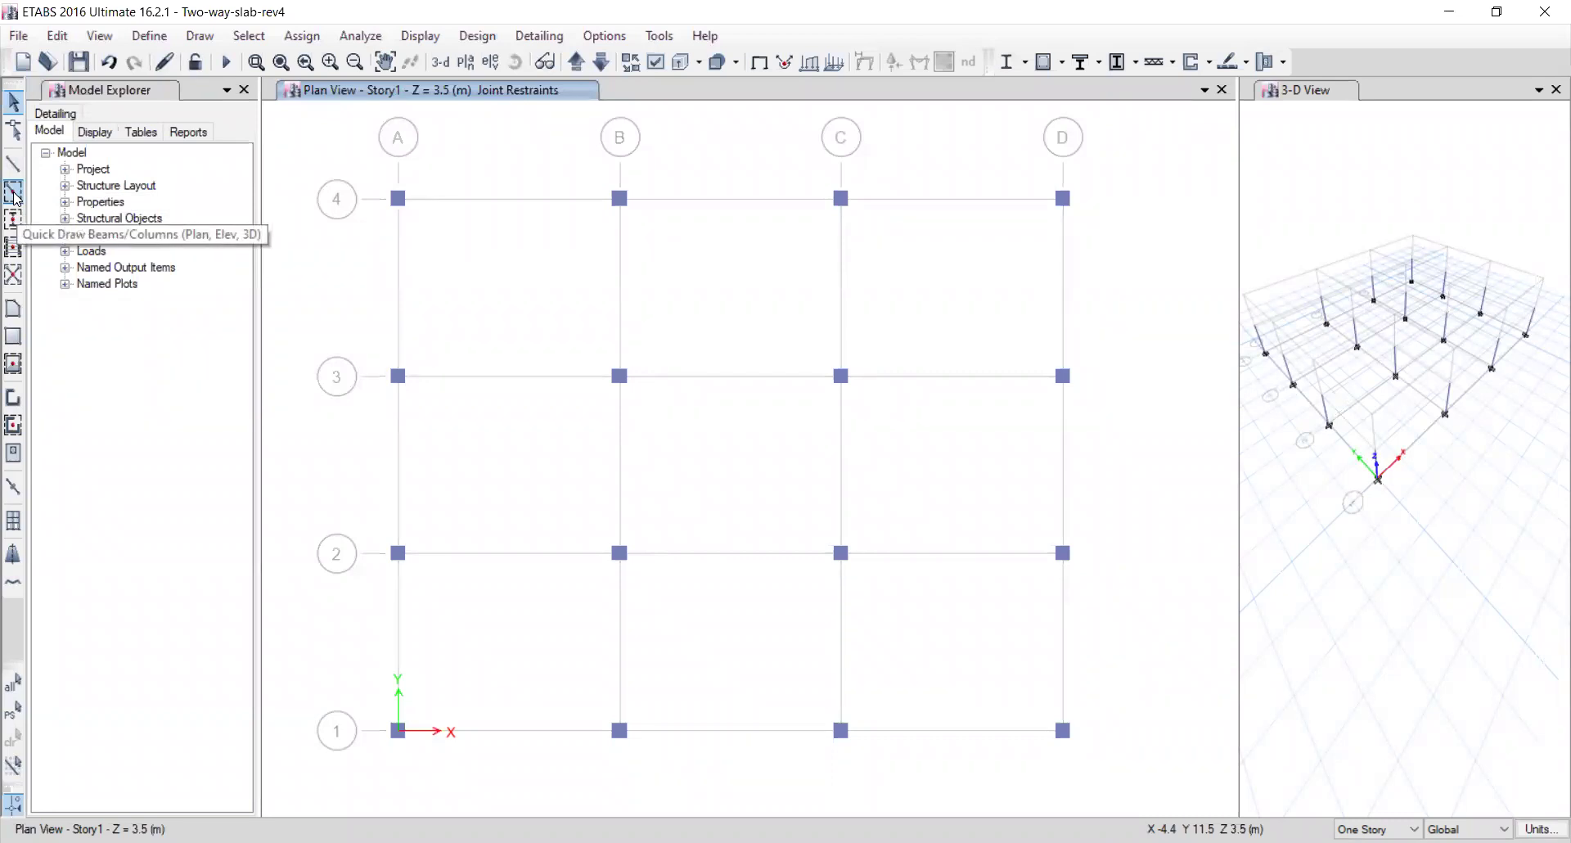
left_click(14, 193)
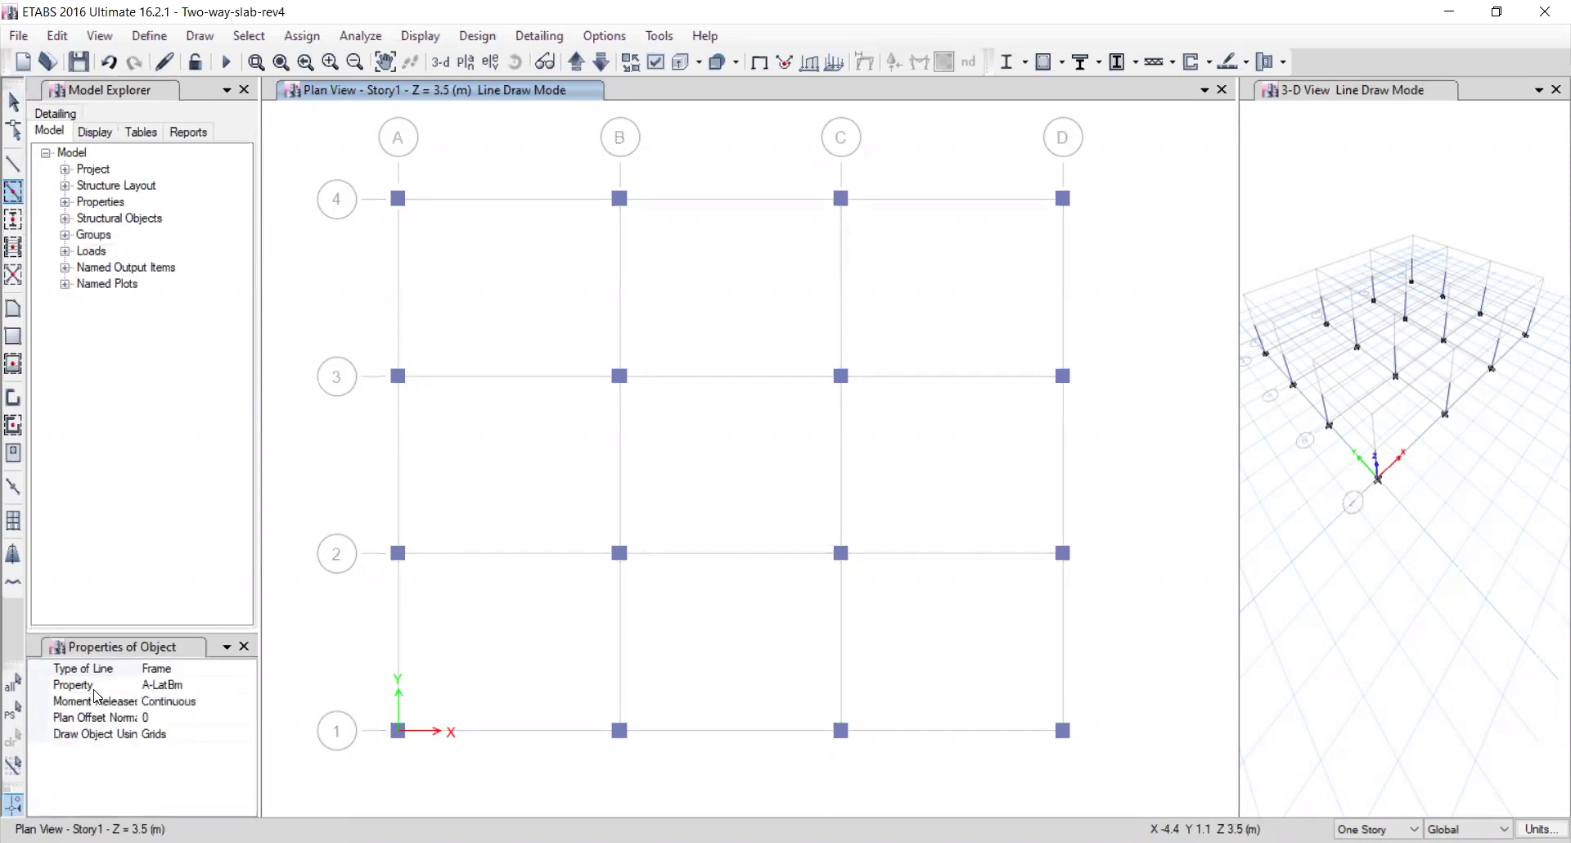
left_click(233, 690)
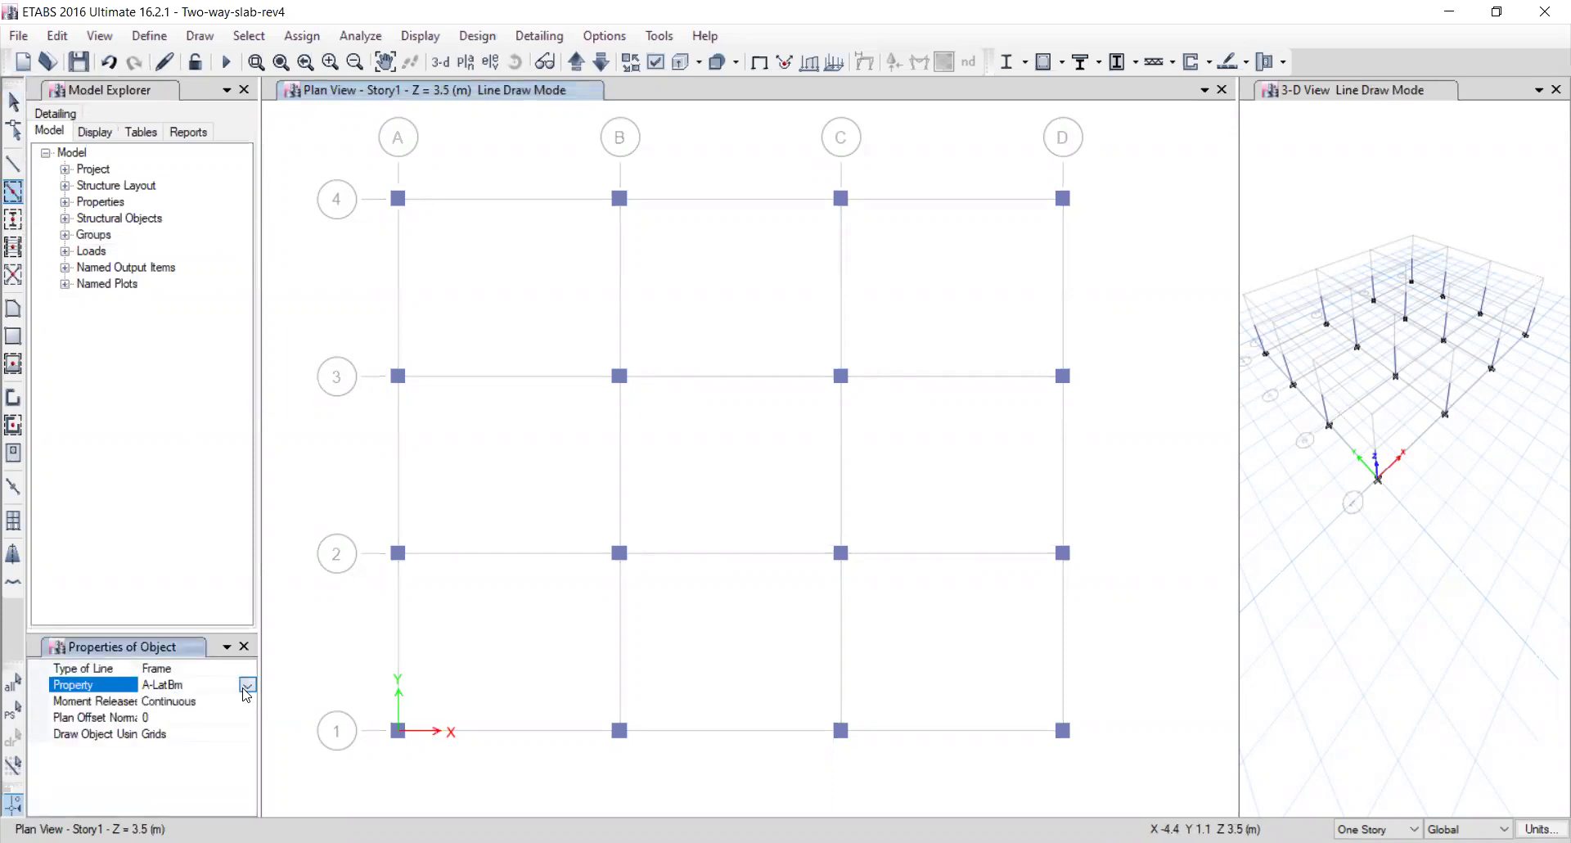
left_click(247, 685)
left_click(192, 788)
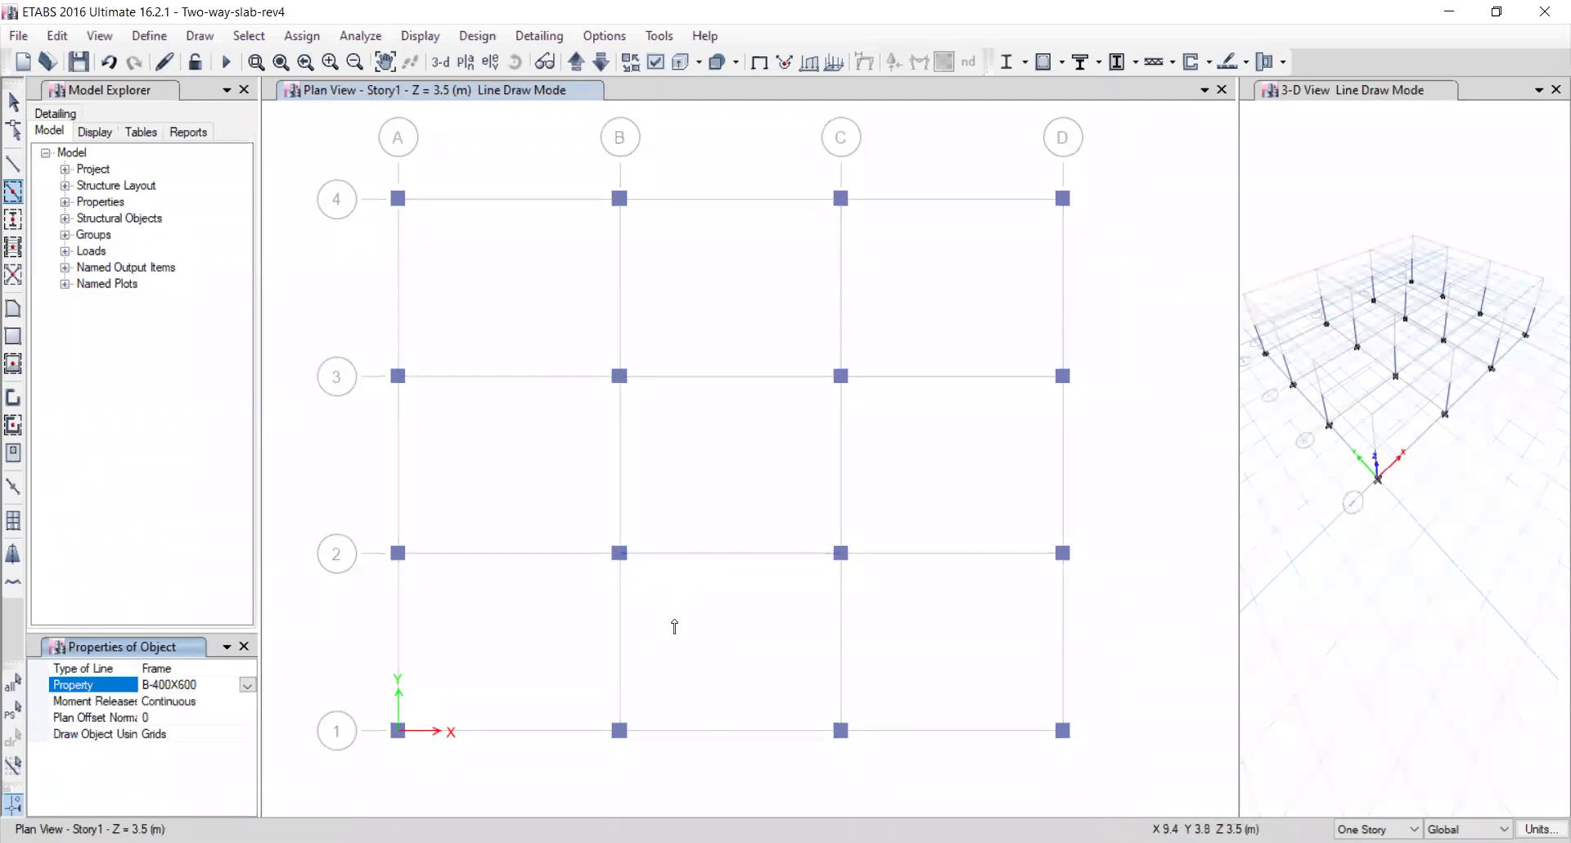
left_click(499, 735)
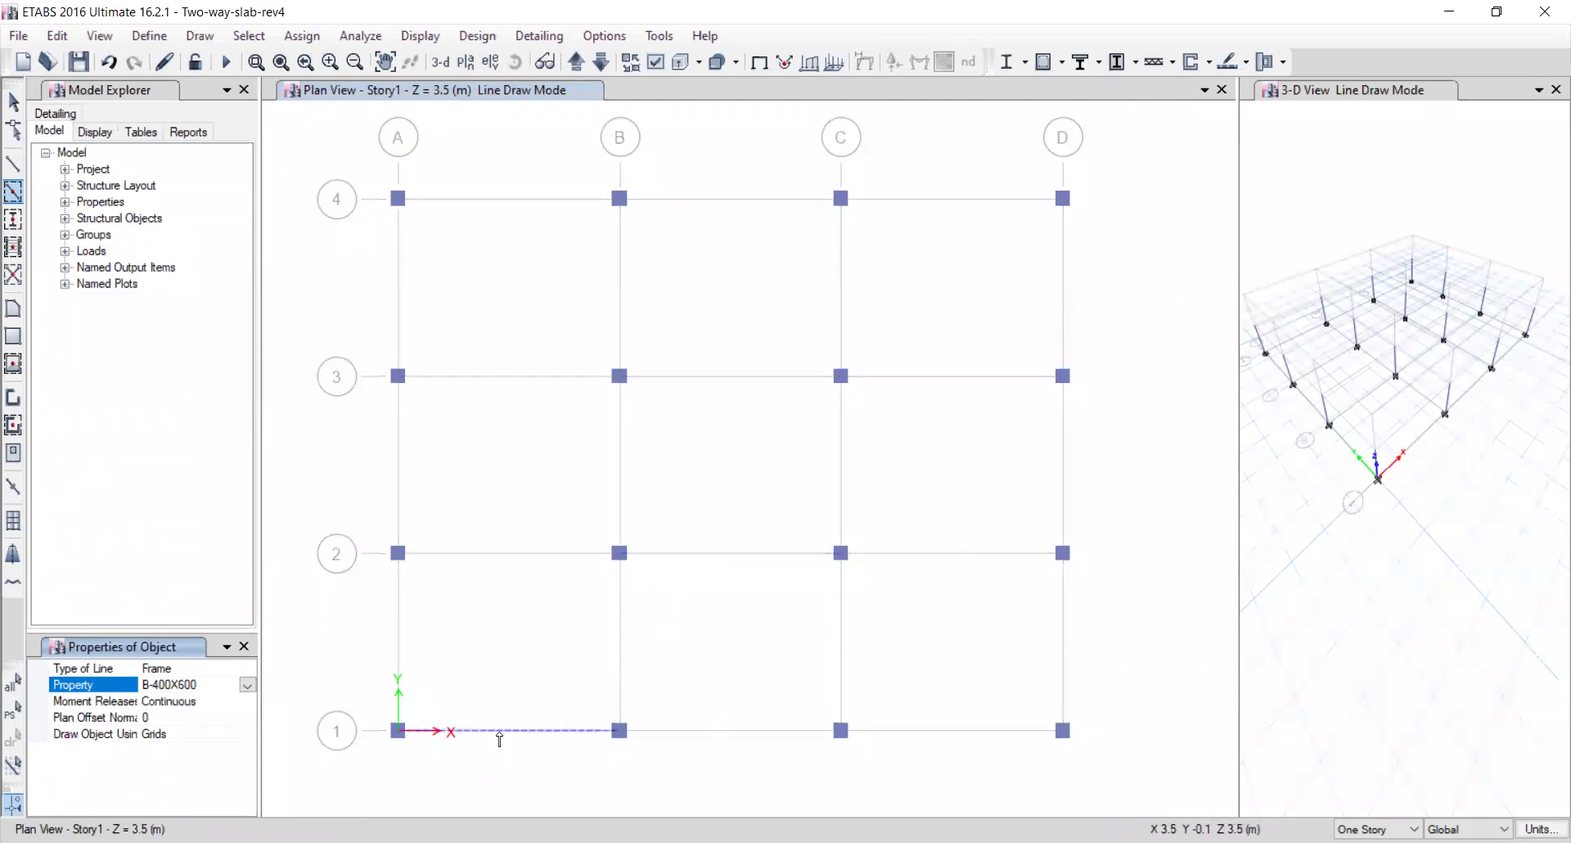
mouse_move(579, 770)
left_mouse_down()
mouse_move(800, 691)
mouse_move(892, 685)
left_mouse_up()
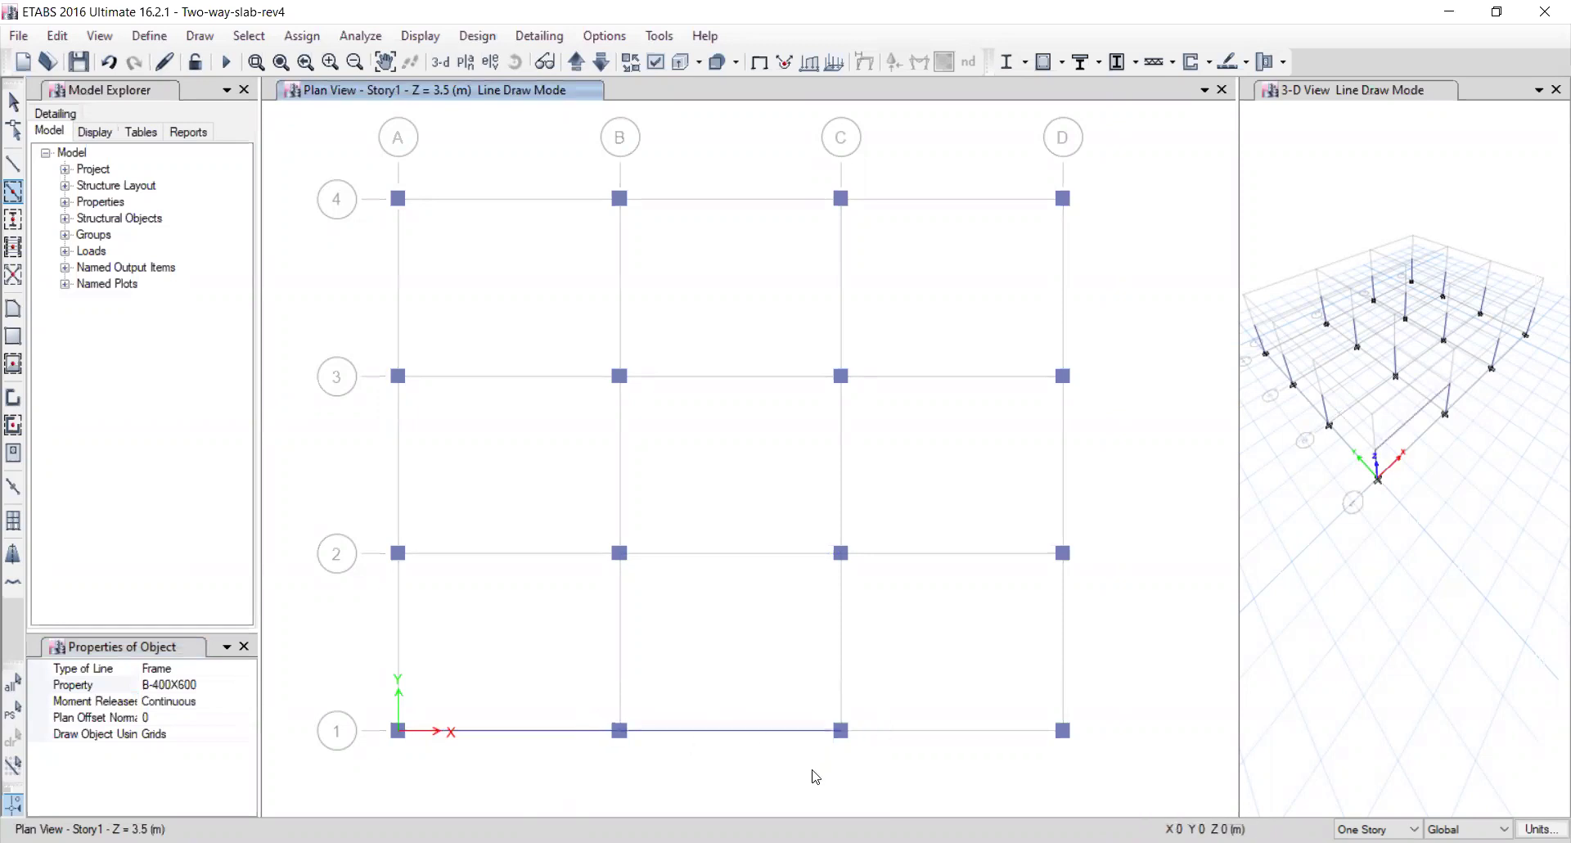
left_click_drag(787, 769, 1129, 712)
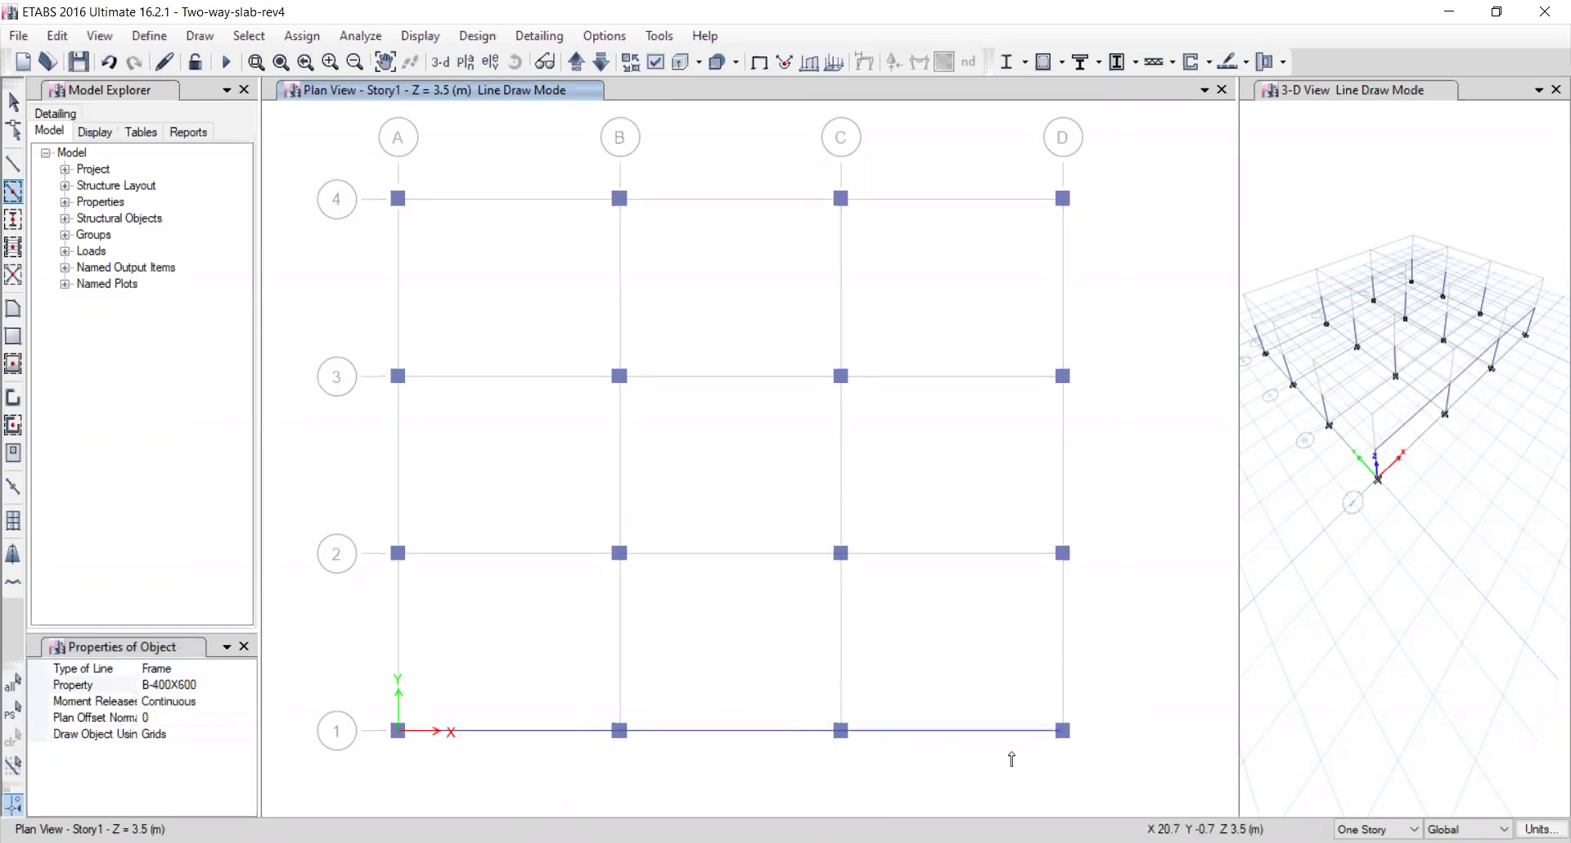
Draw the B-400X600 beams along grid lines 2, 3 and 4 and along grid lines A to D on Story1.
mouse_move(377, 582)
left_mouse_down()
mouse_move(529, 530)
mouse_move(1072, 518)
left_mouse_up()
left_click_drag(379, 400, 1069, 321)
left_click_drag(381, 235, 1128, 188)
left_click_drag(1023, 765, 1085, 139)
left_click_drag(807, 764, 910, 182)
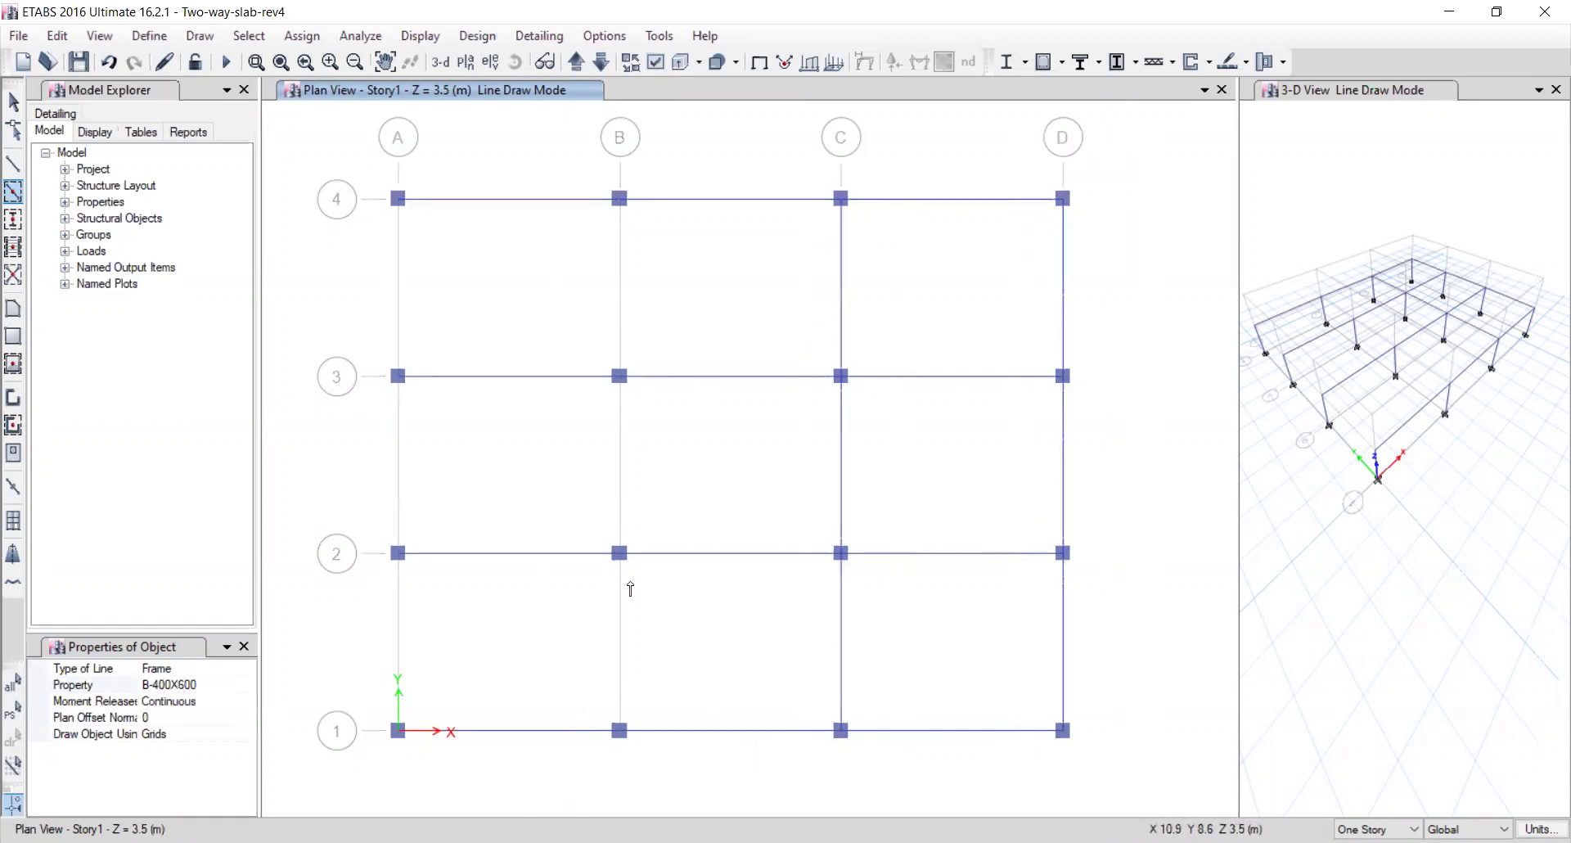
mouse_move(586, 764)
left_mouse_down()
mouse_move(696, 255)
mouse_move(698, 153)
left_mouse_up()
left_click_drag(376, 762, 479, 169)
key("Escape")
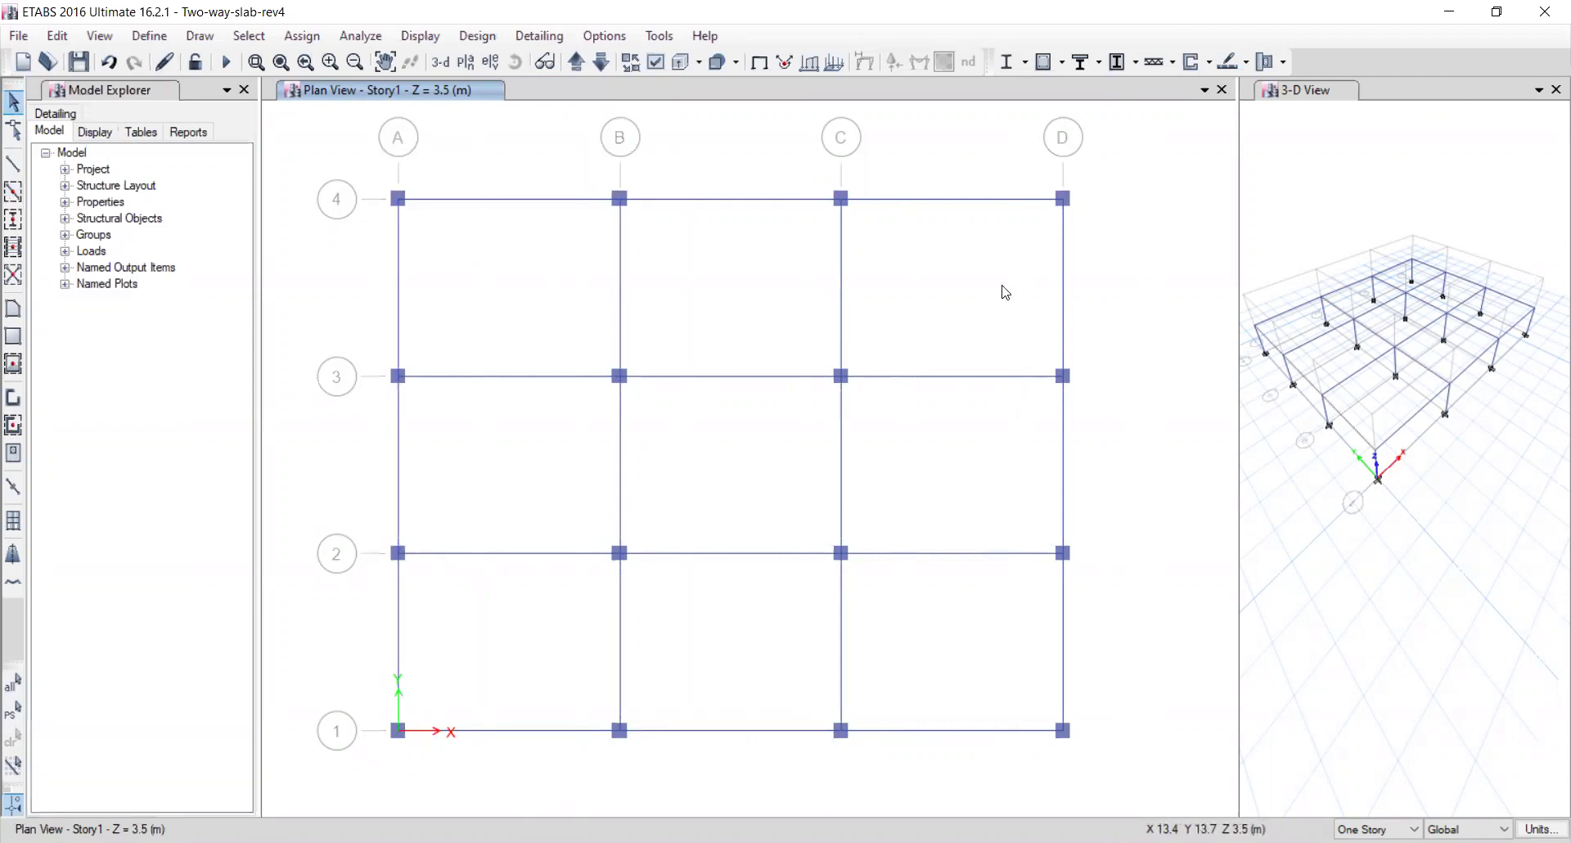
Hide the grid lines in the 3-D view so that only the structural model is displayed.
left_click(1439, 442)
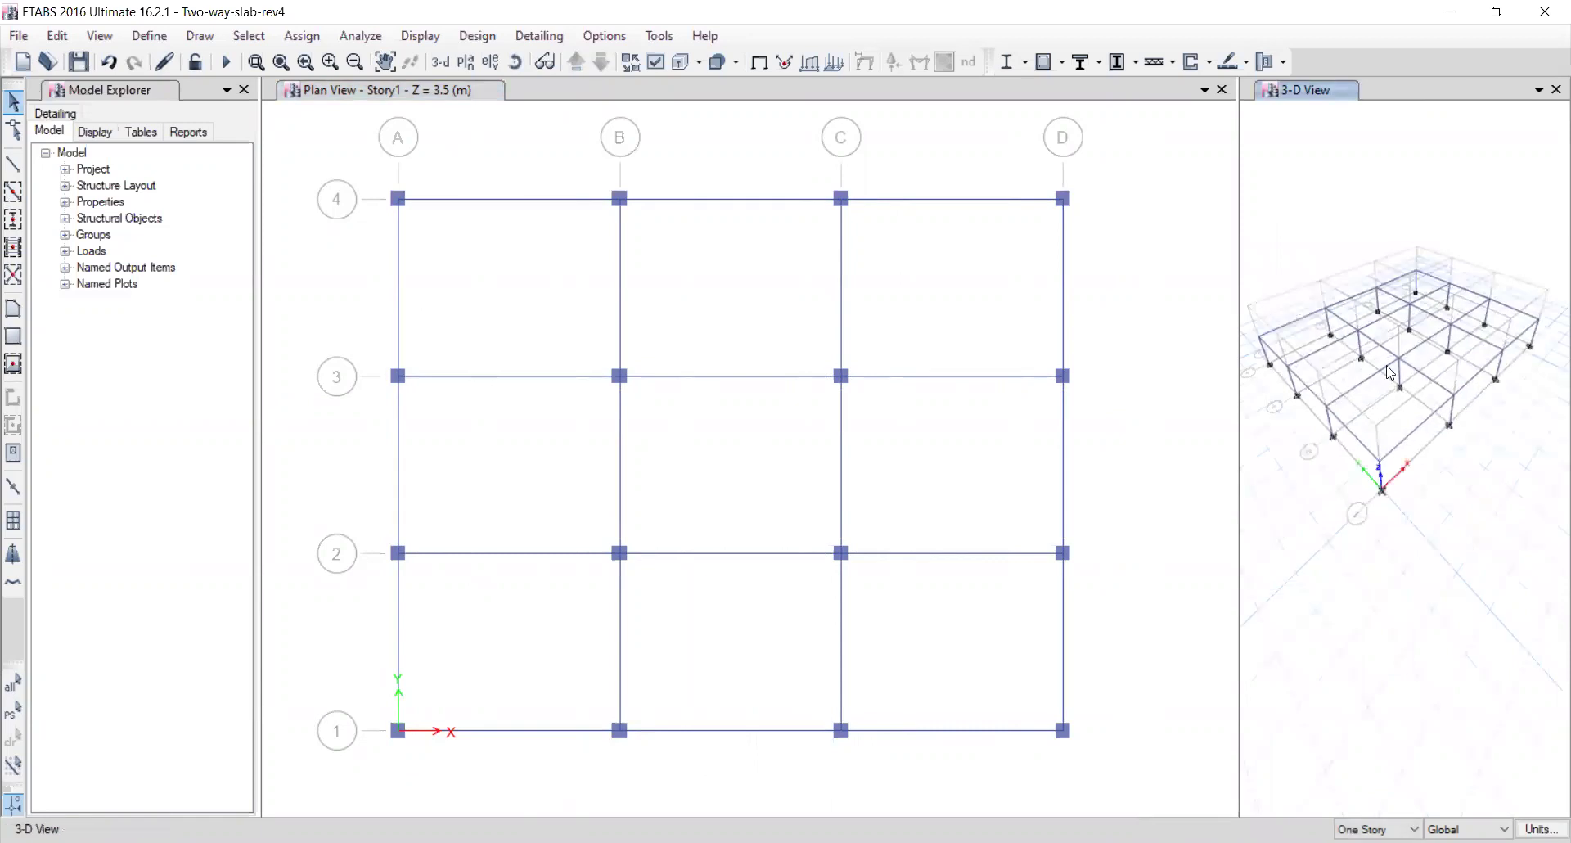
right_click(1381, 181)
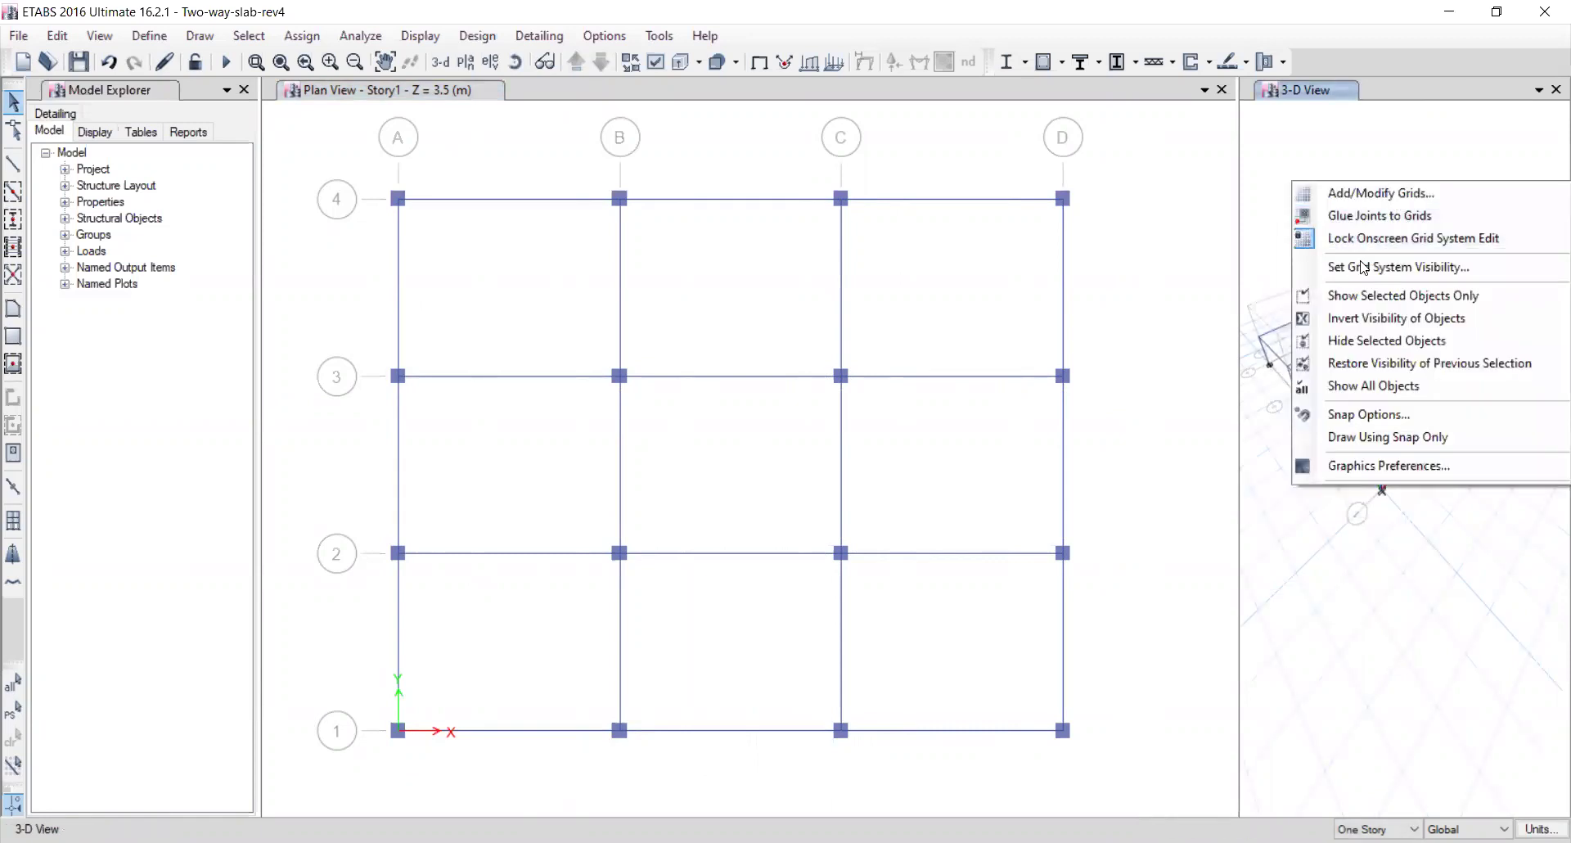
left_click(1425, 270)
middle_click_drag(1446, 632, 1393, 534)
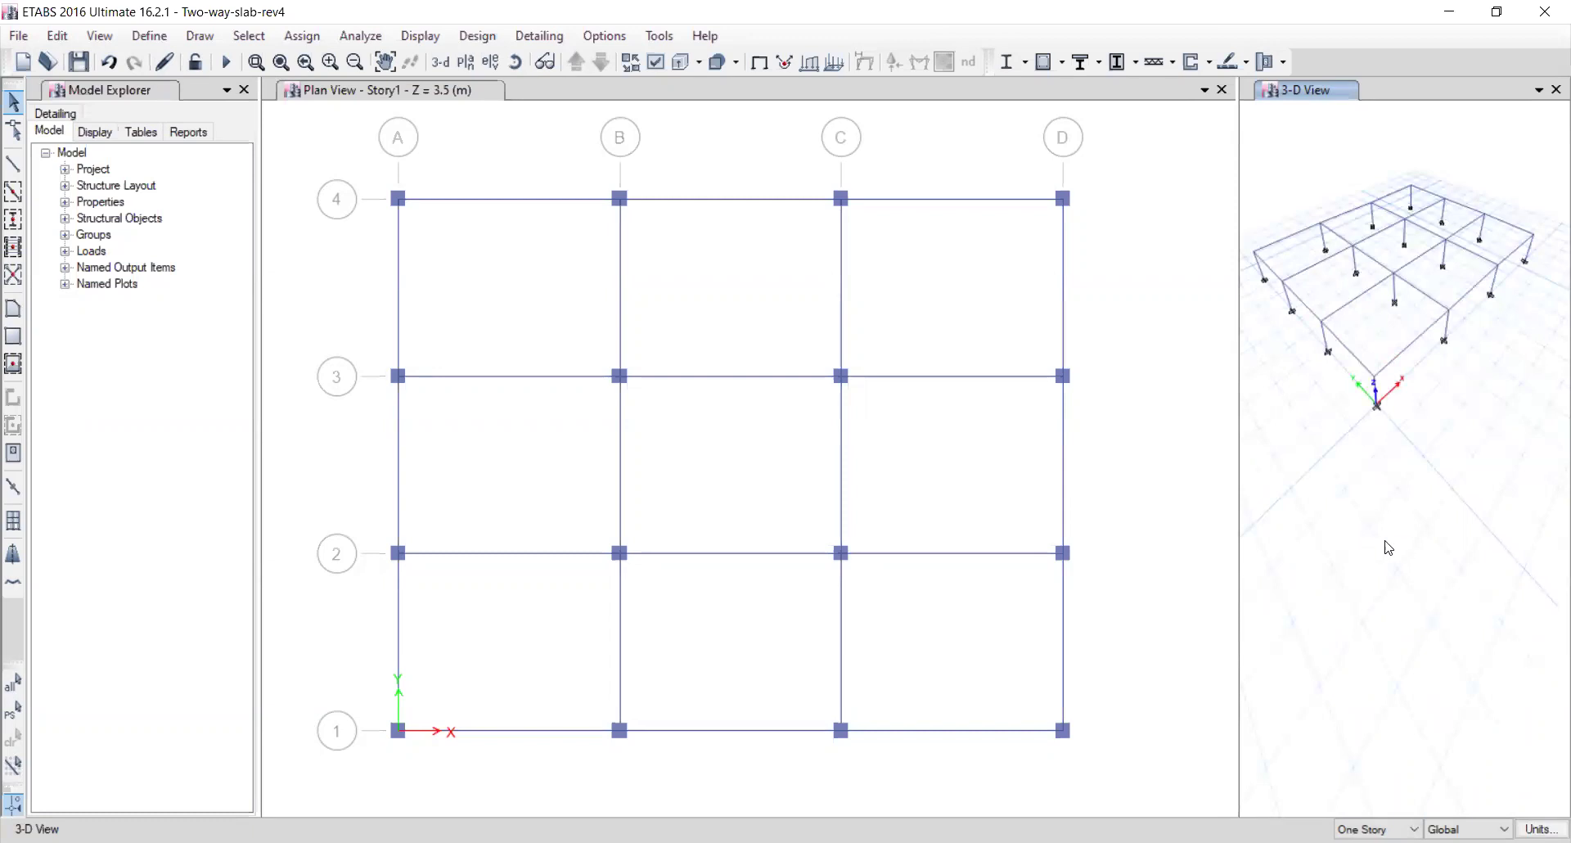
left_click(656, 63)
left_click(798, 522)
left_click(688, 776)
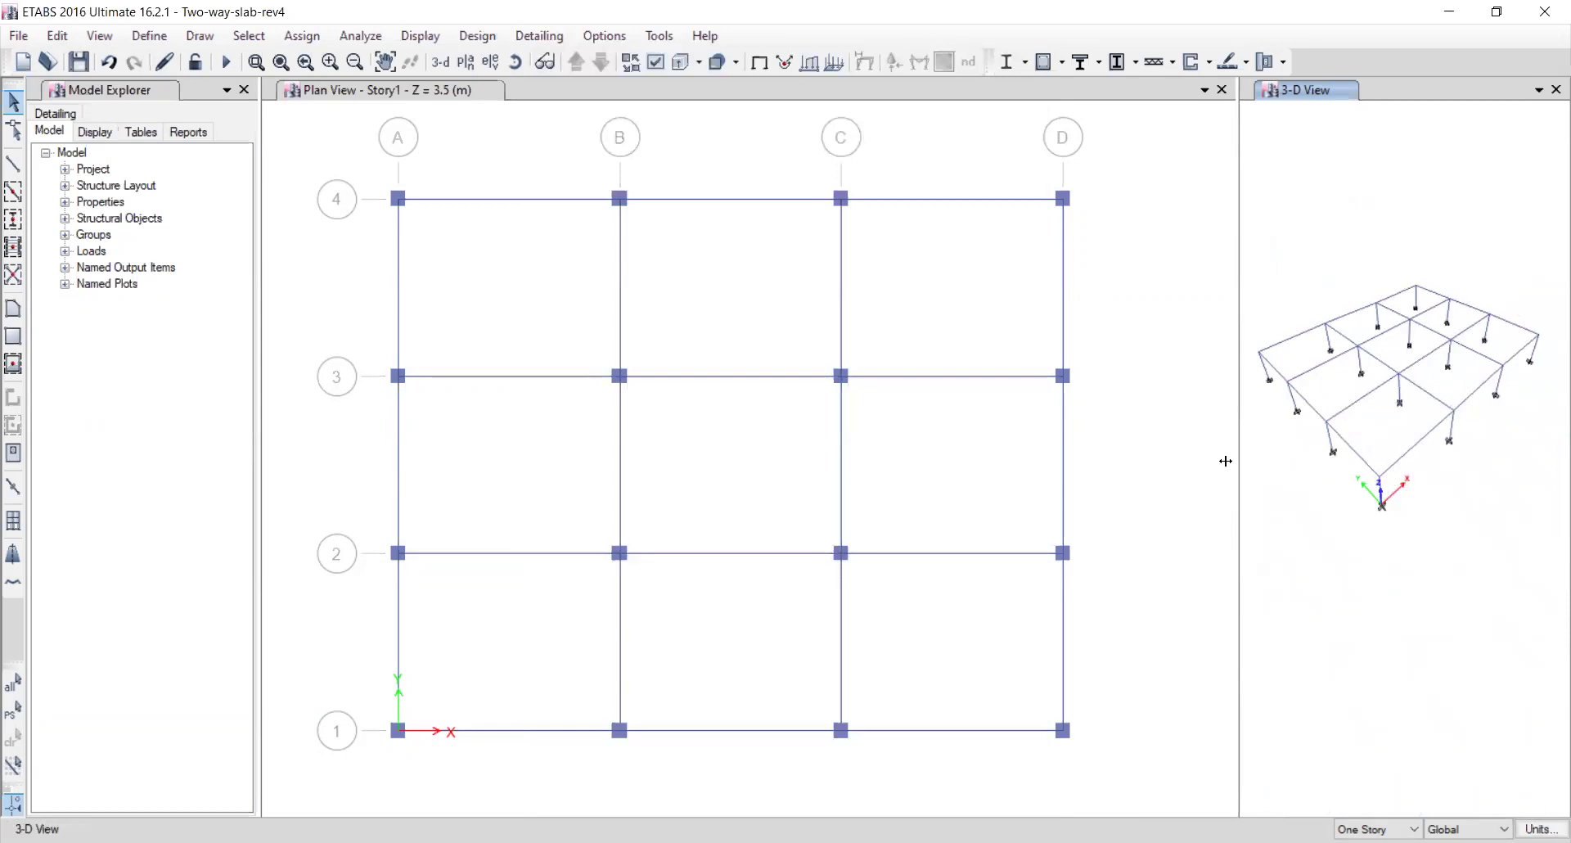
Widen the 3-D view window beside the plan and save the model.
left_click_drag(1033, 475, 1033, 475)
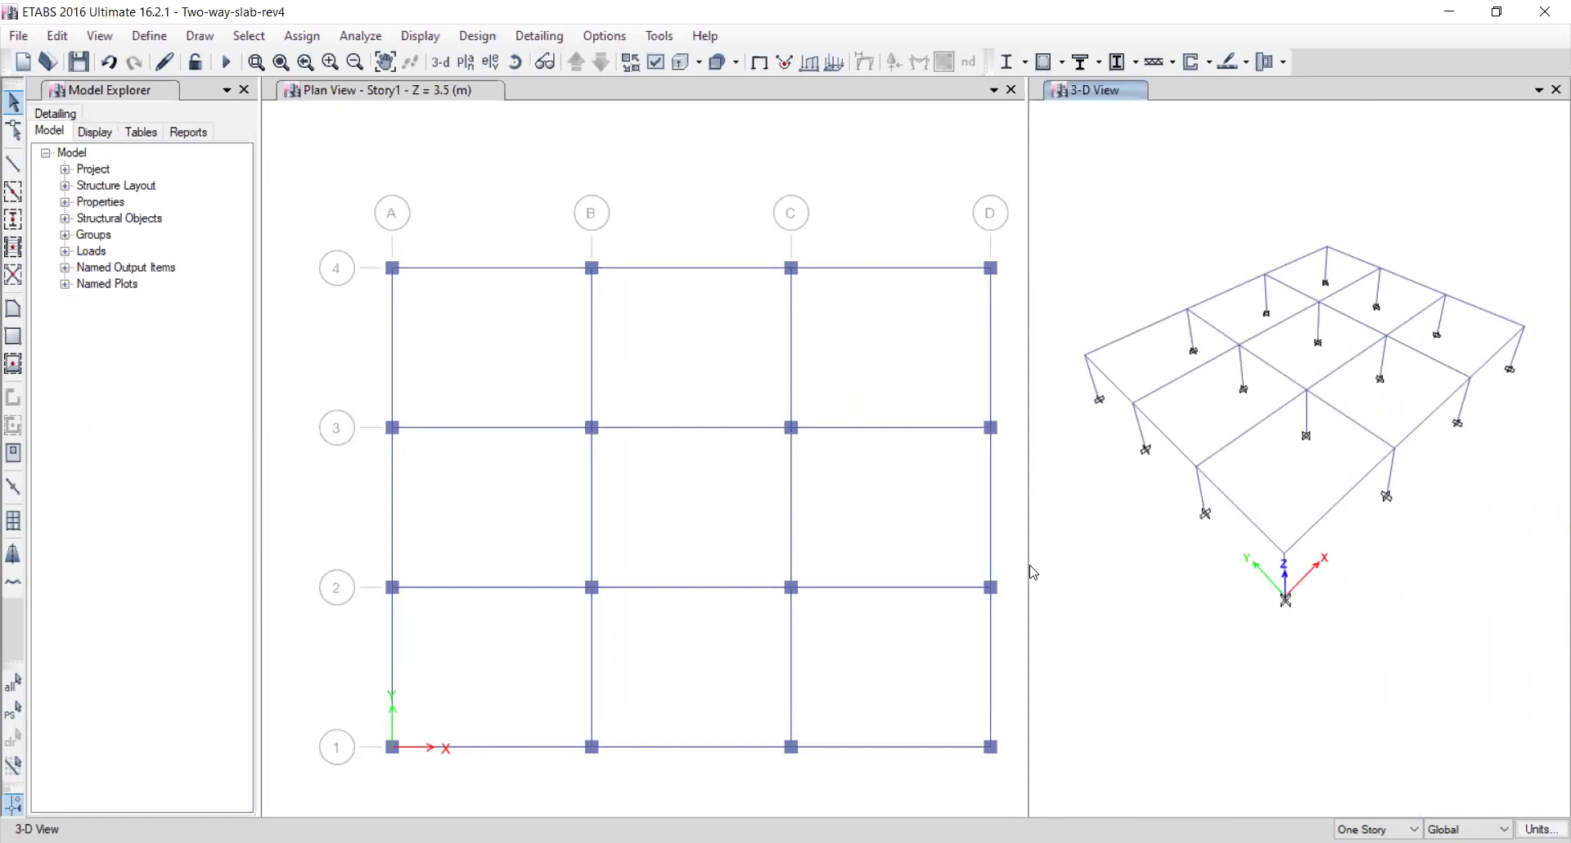
left_click(988, 532)
left_click(77, 61)
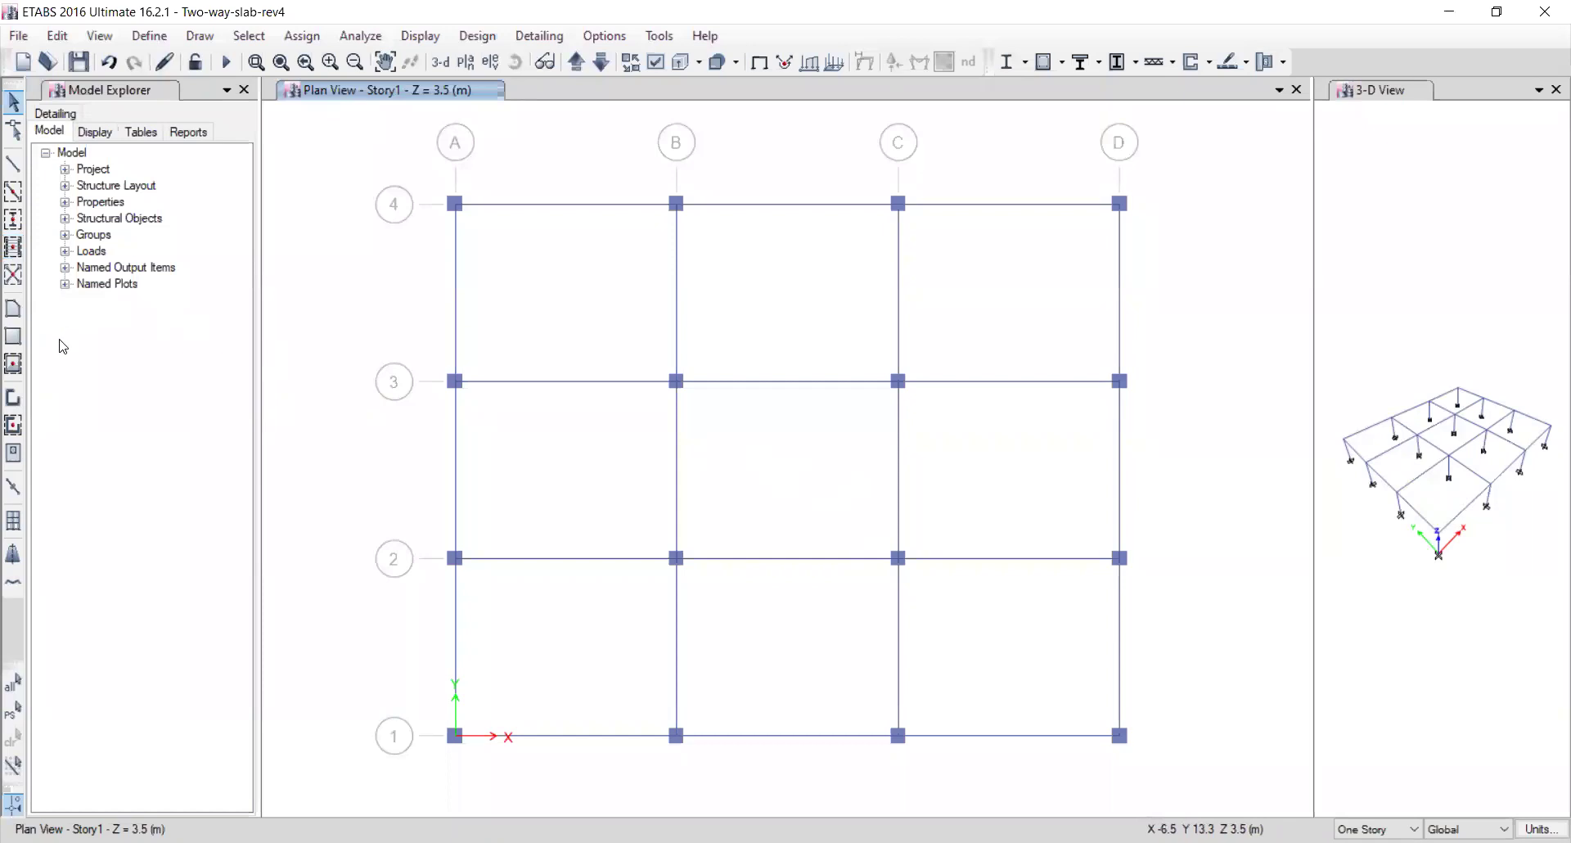
Draw an S-200 floor slab on Story1 with its corners at grid points A-4, A-1, D-1 and D-4.
left_click(13, 365)
middle_click_drag(779, 509, 769, 517)
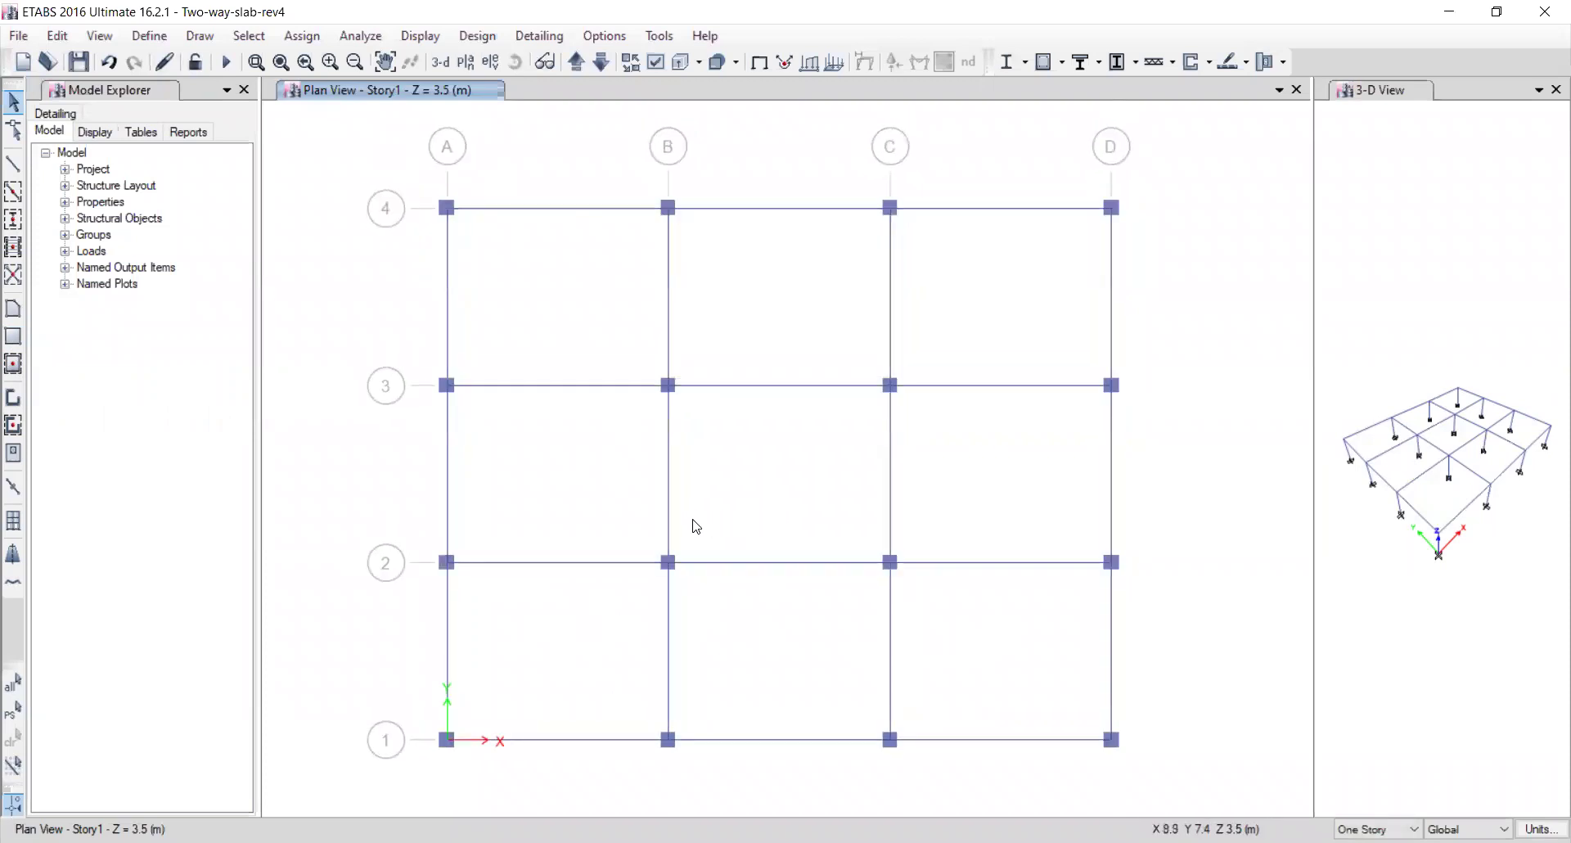
left_click(13, 308)
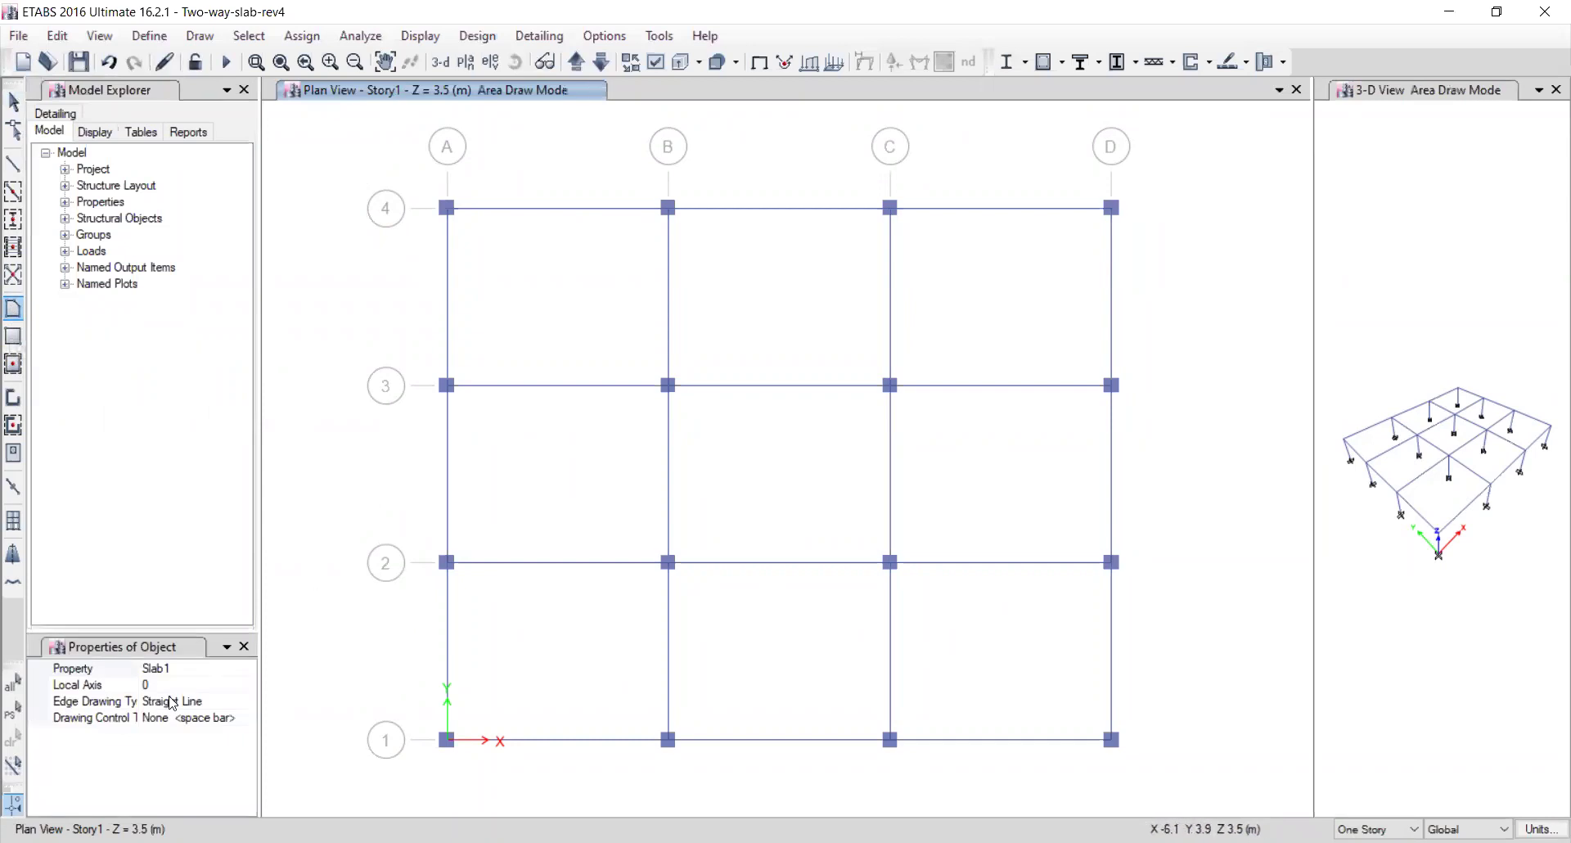
left_click(248, 670)
left_click(248, 670)
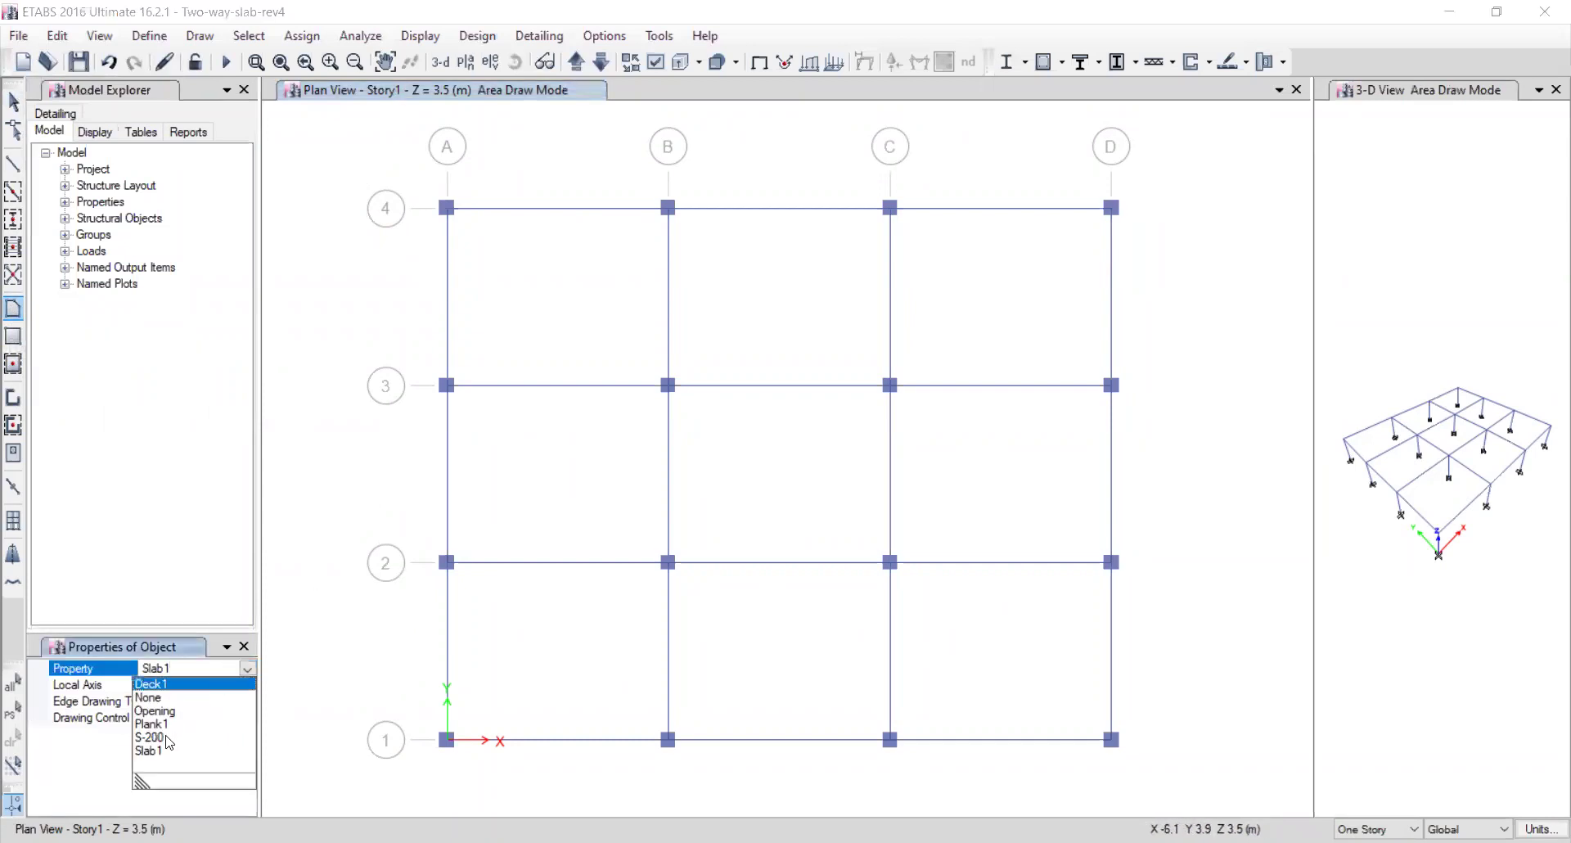
left_click(153, 737)
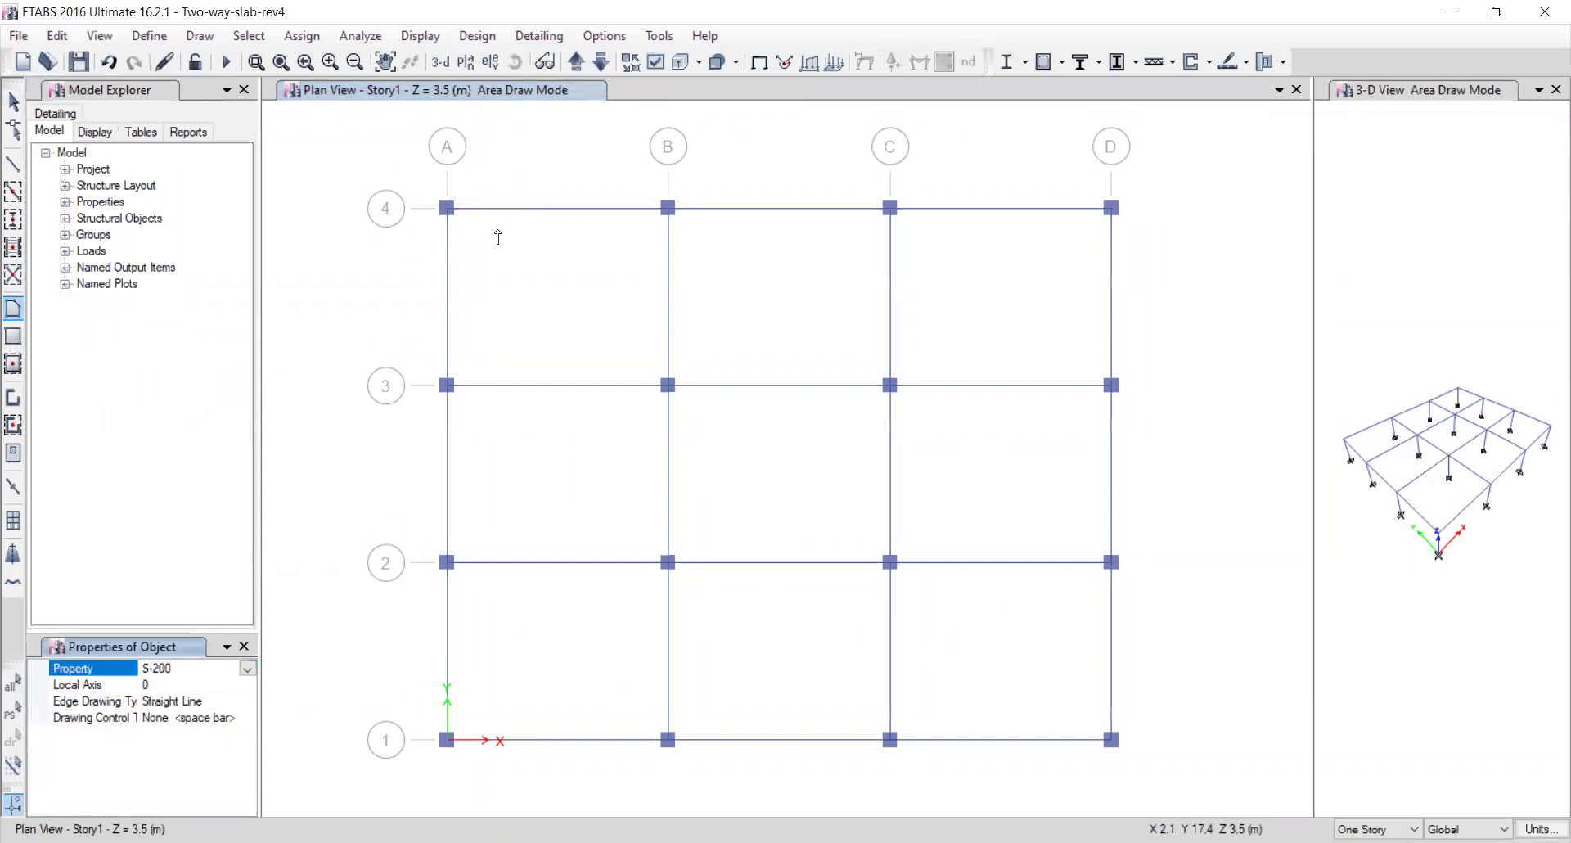
left_click(447, 209)
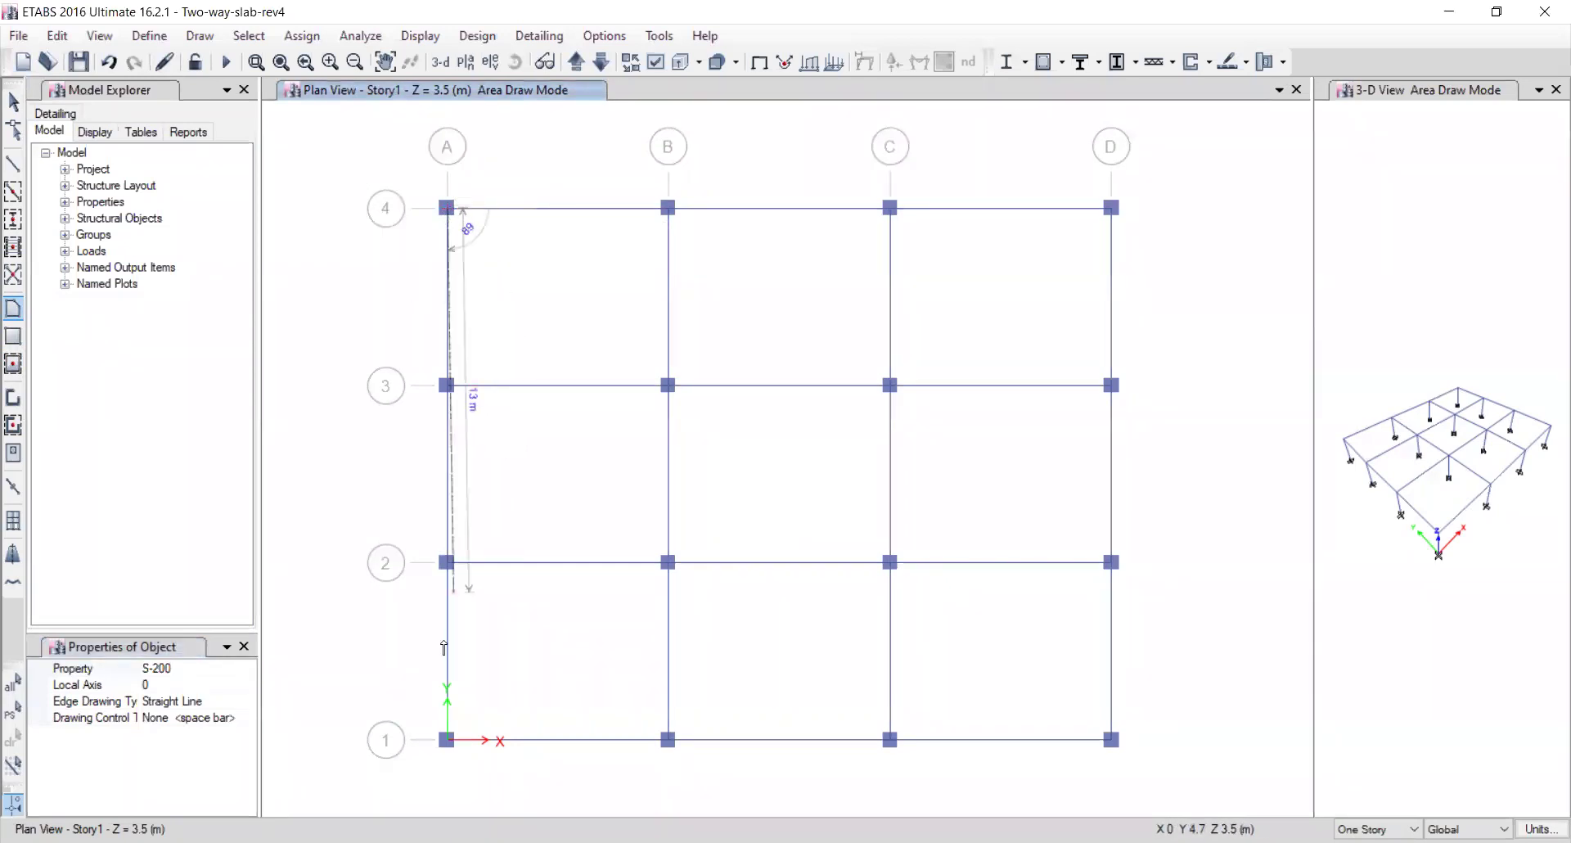
left_click(447, 740)
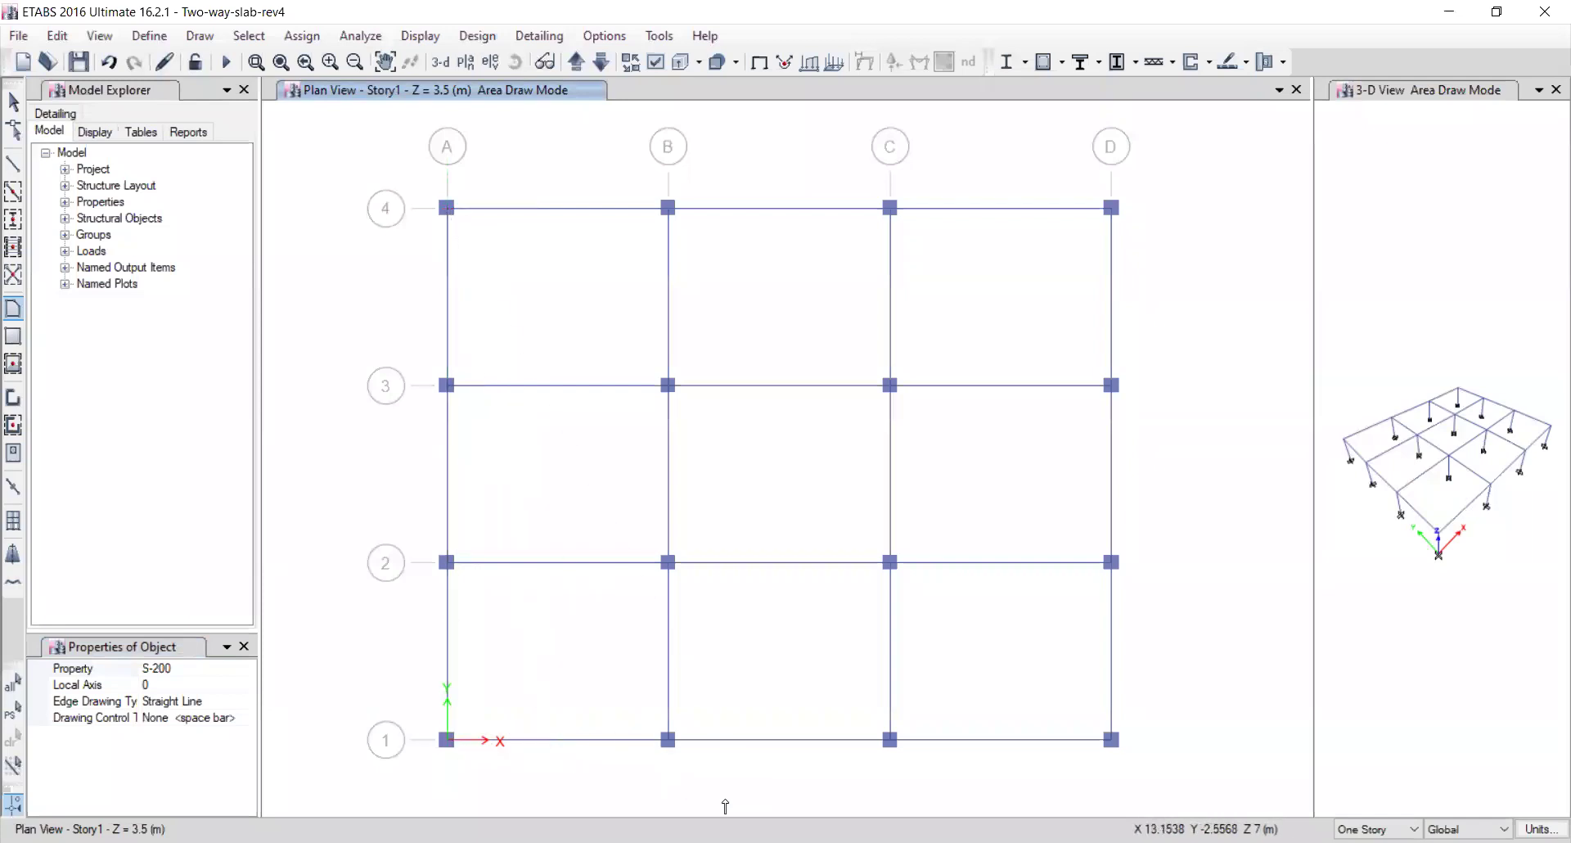
left_click(1109, 740)
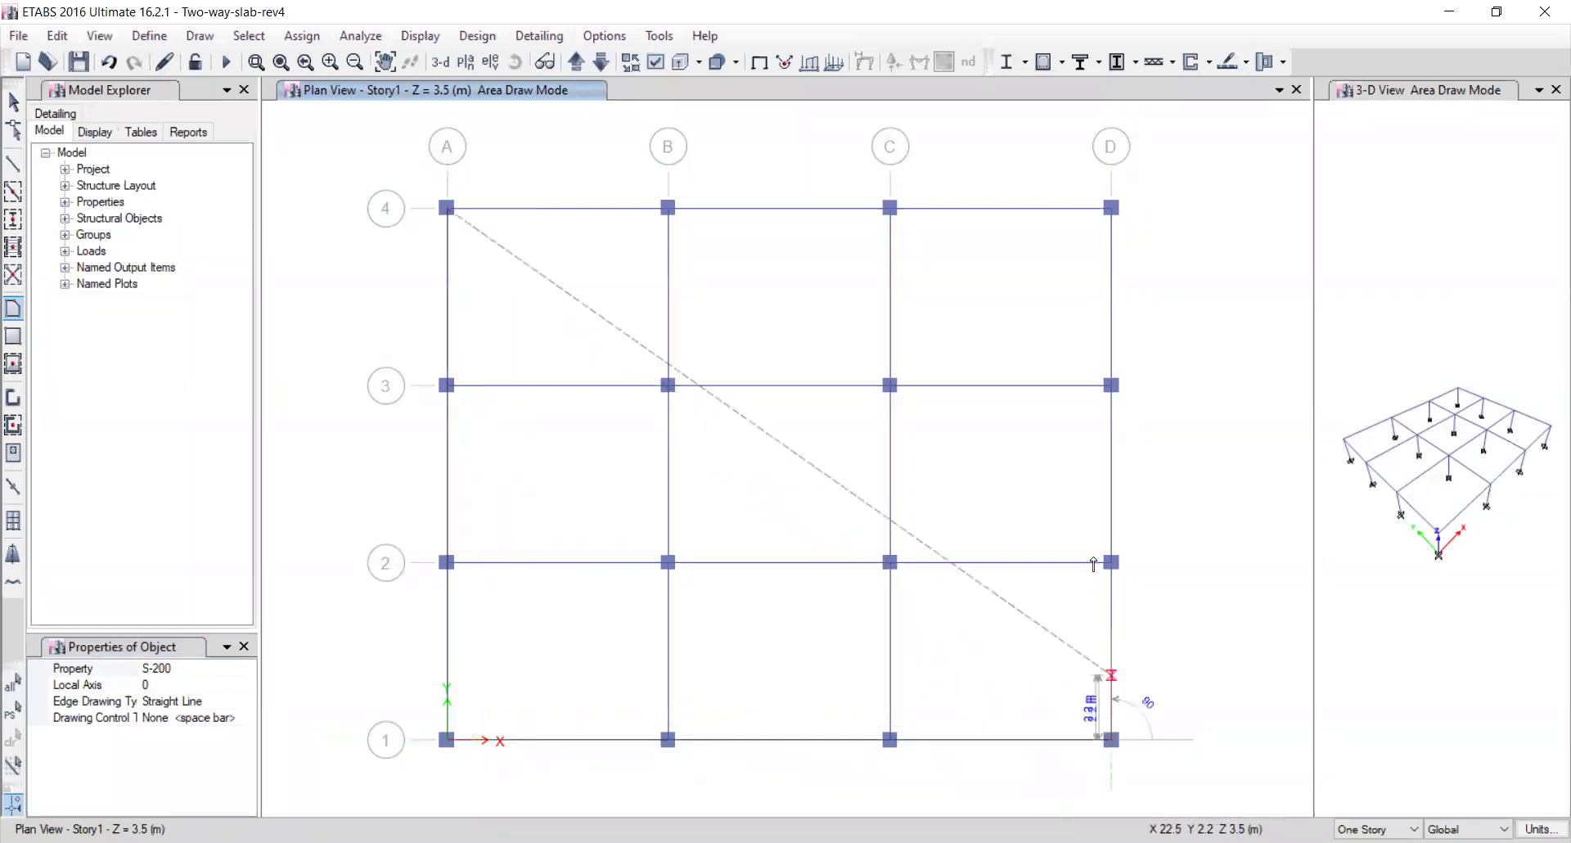
double_click(1111, 208)
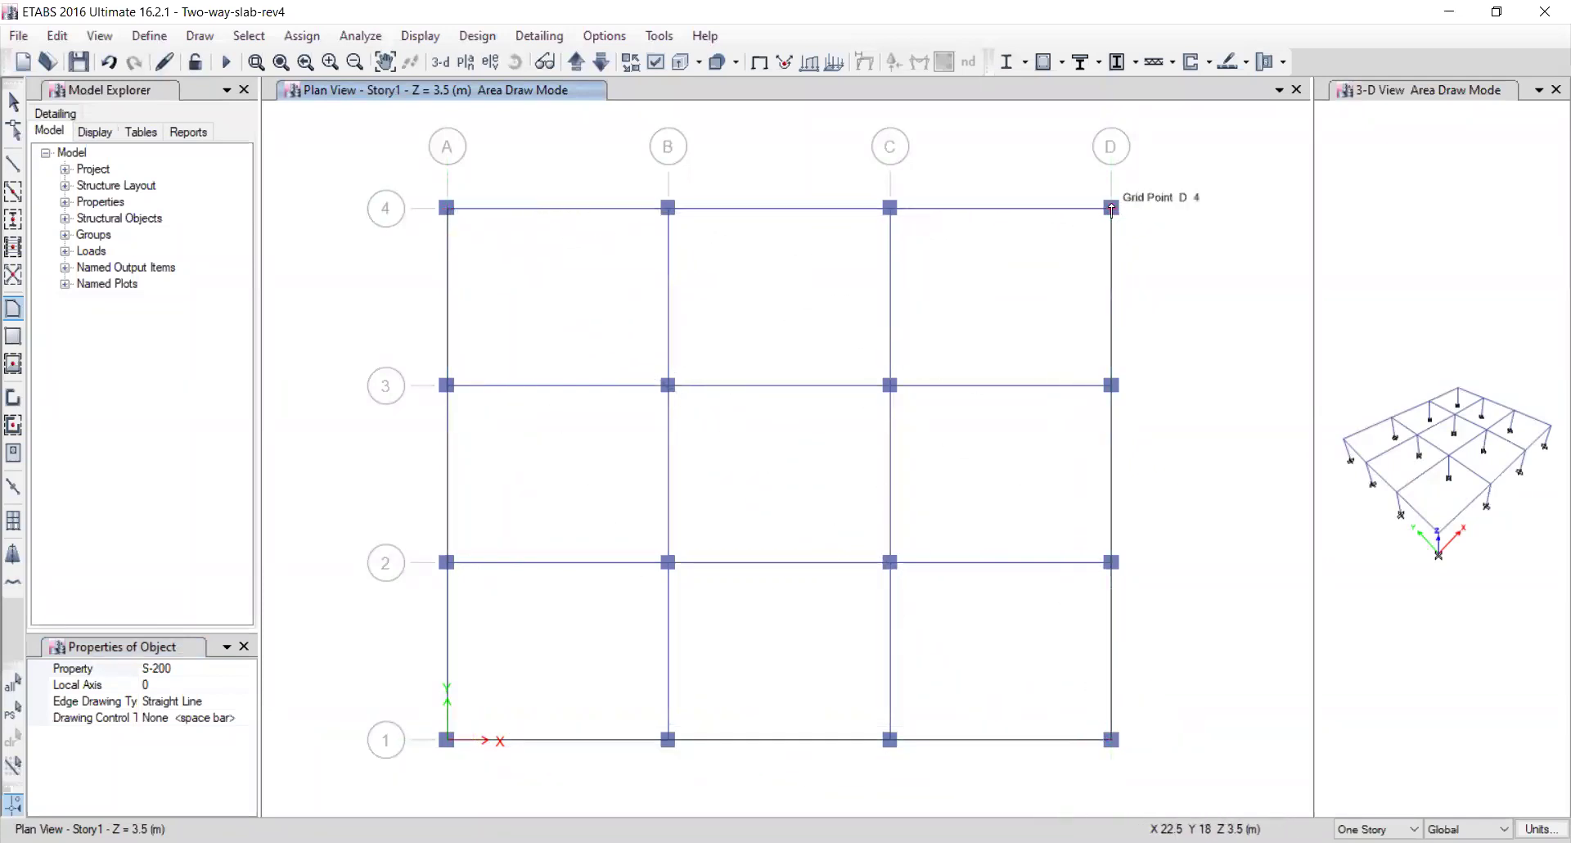
left_click(13, 102)
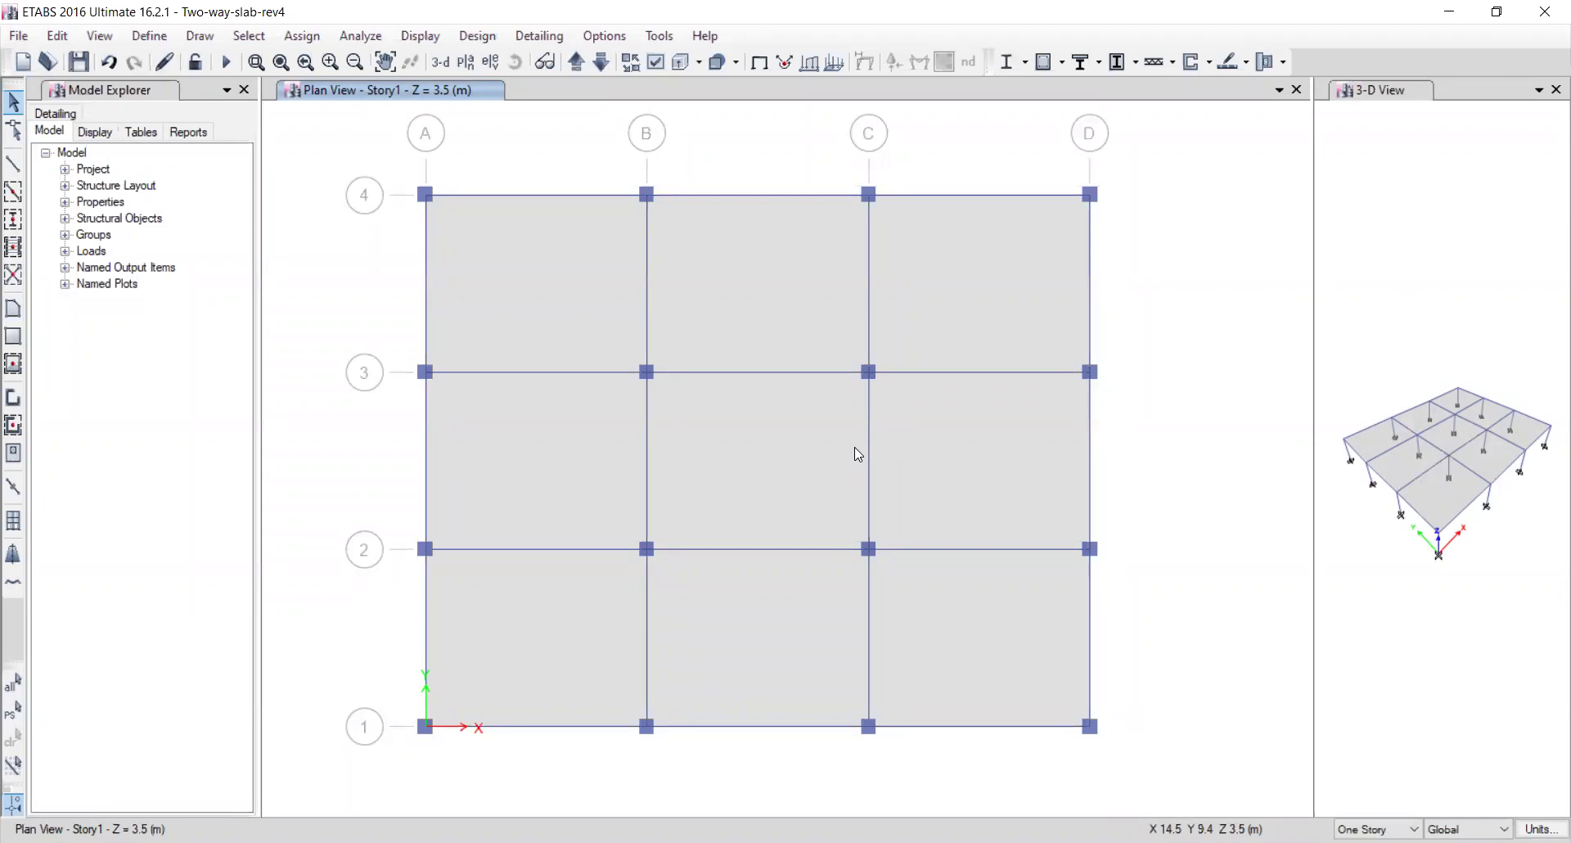
Inspect the slab and the grid 3 beams on the Story1 plan by selecting and deselecting them.
left_click(730, 472)
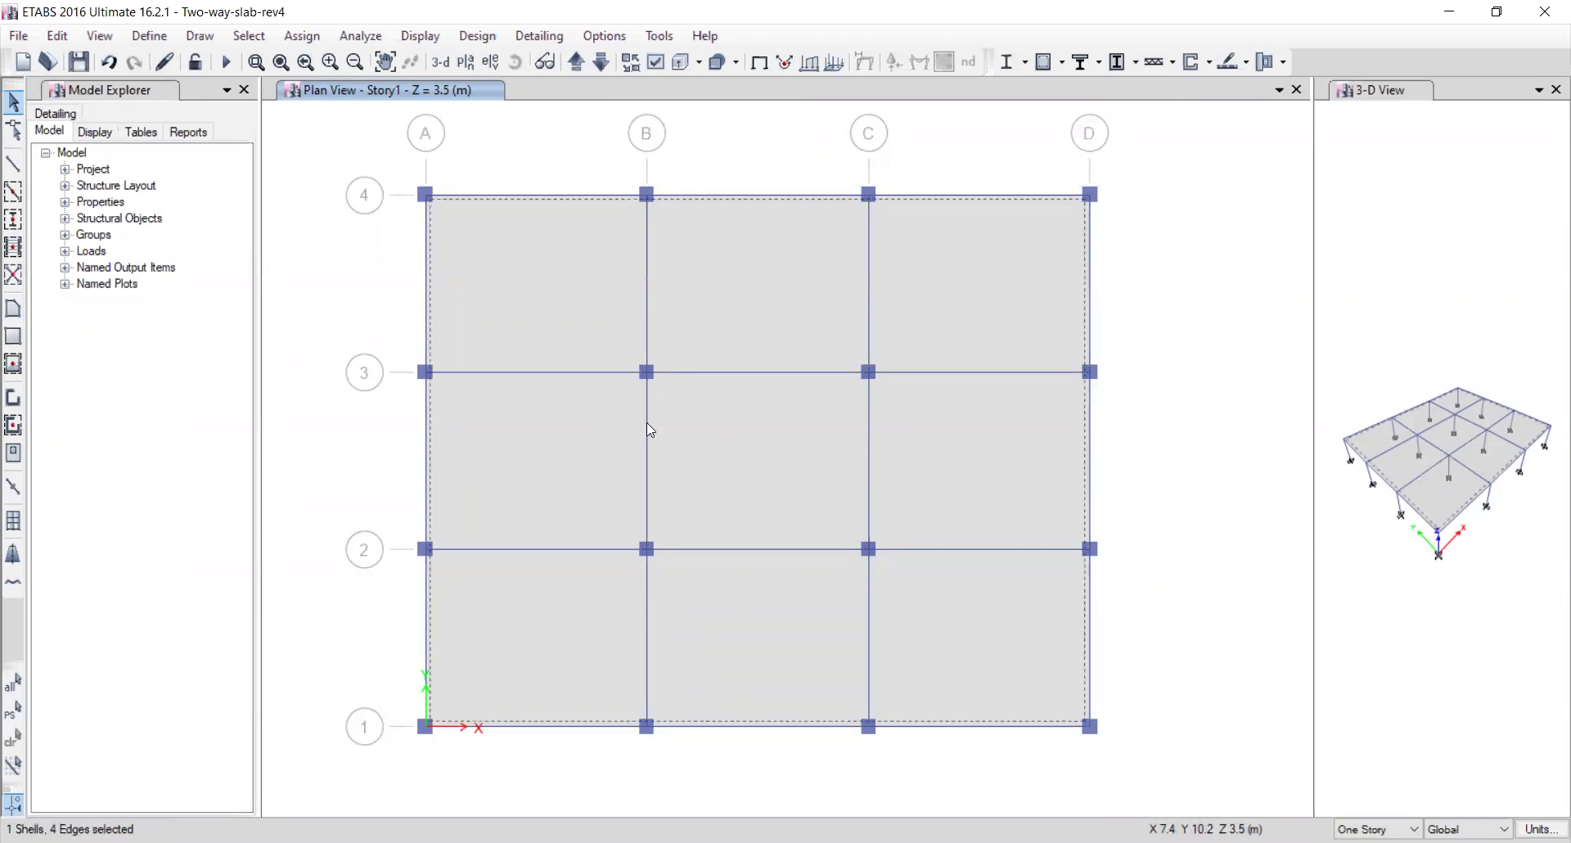
left_click(581, 372)
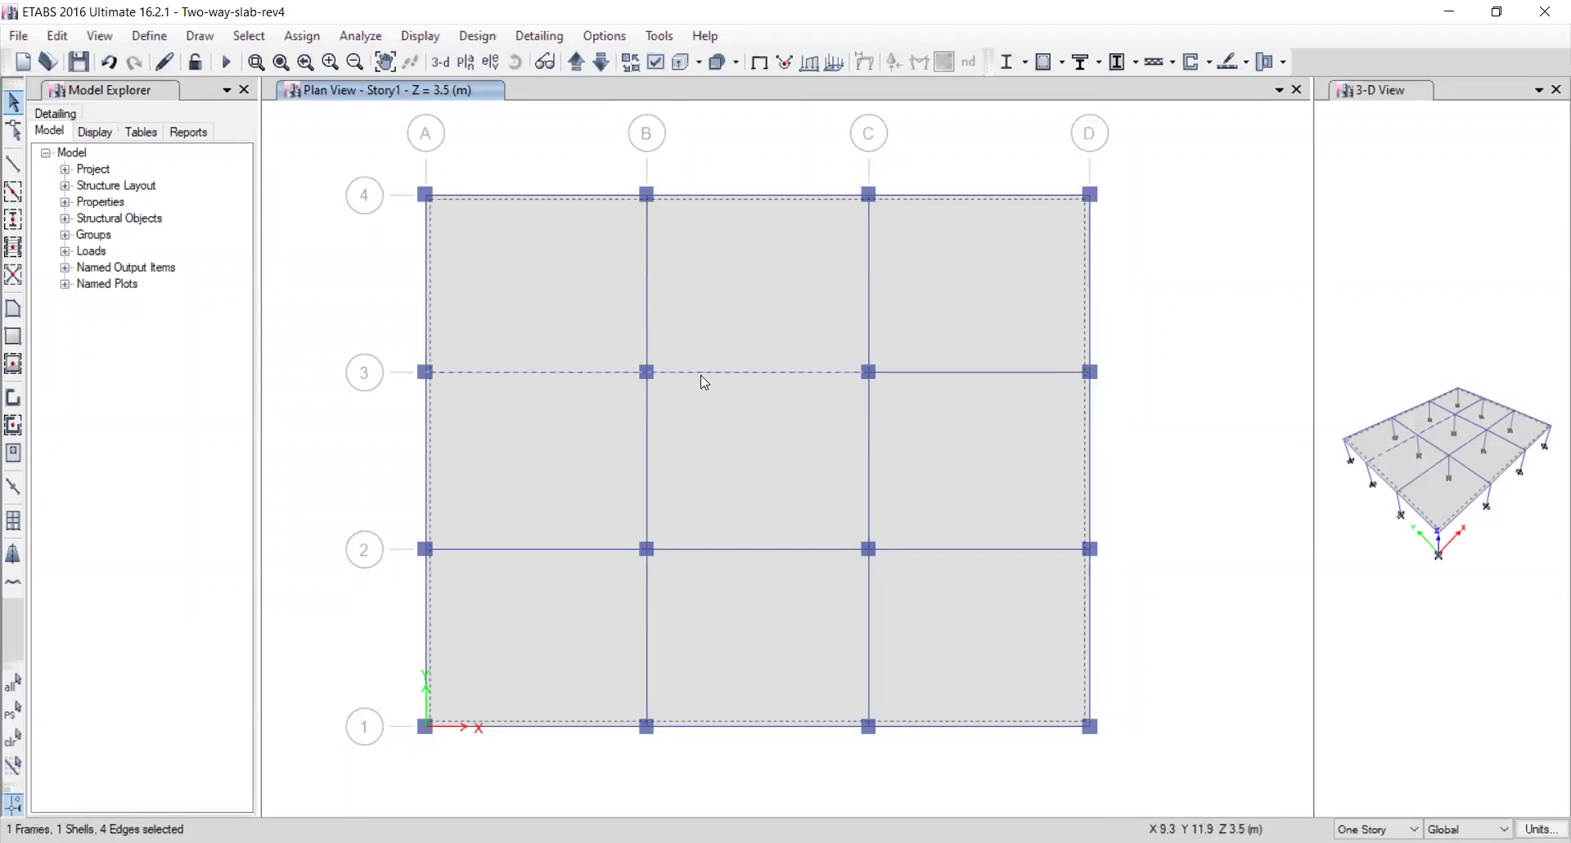
left_click(611, 374)
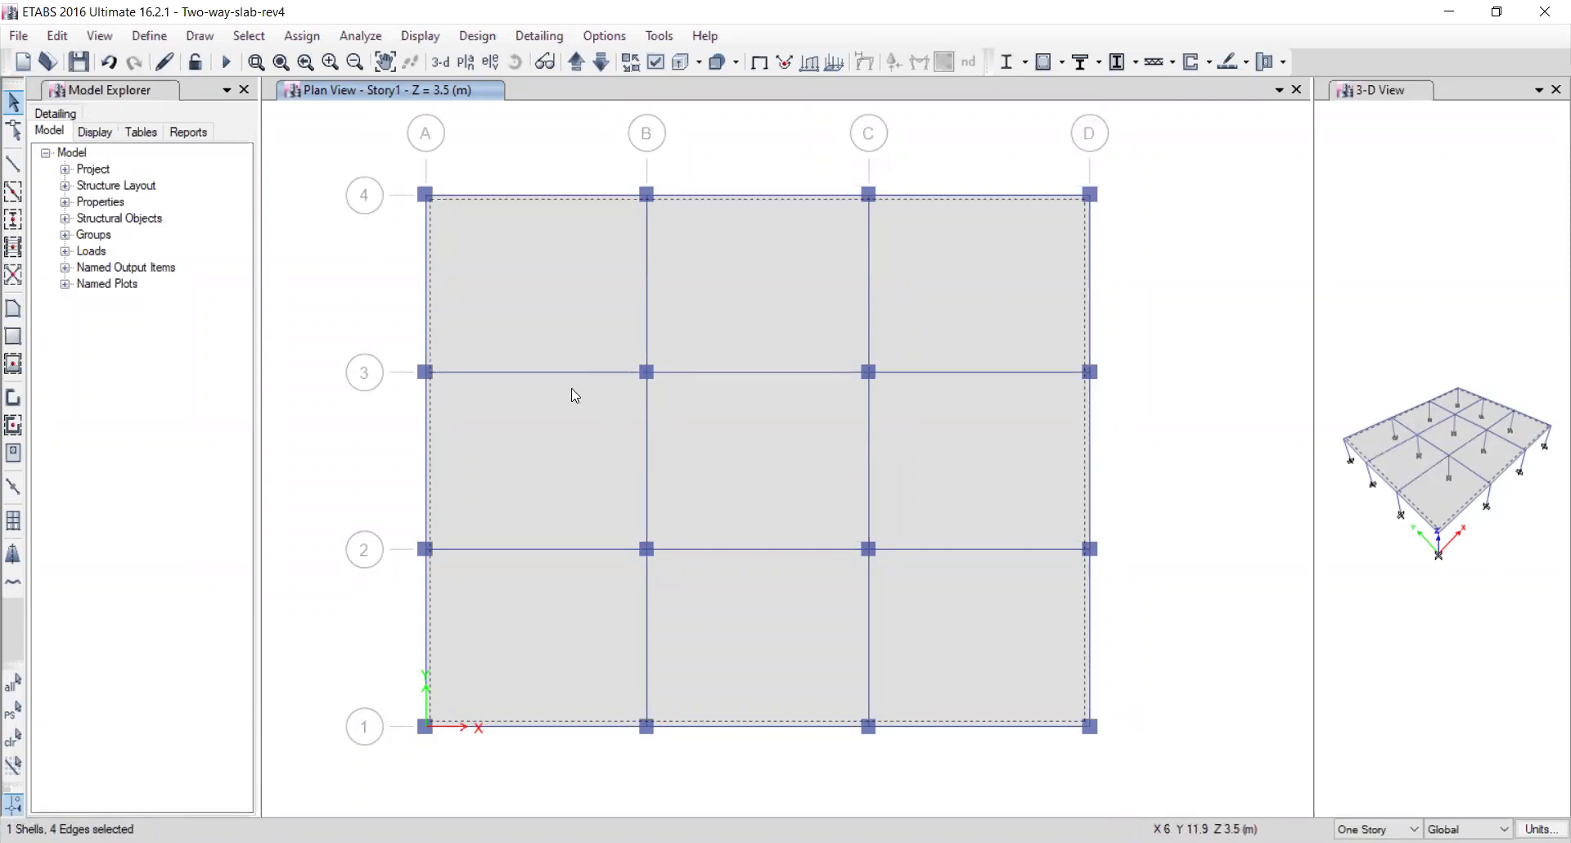
left_click(533, 441)
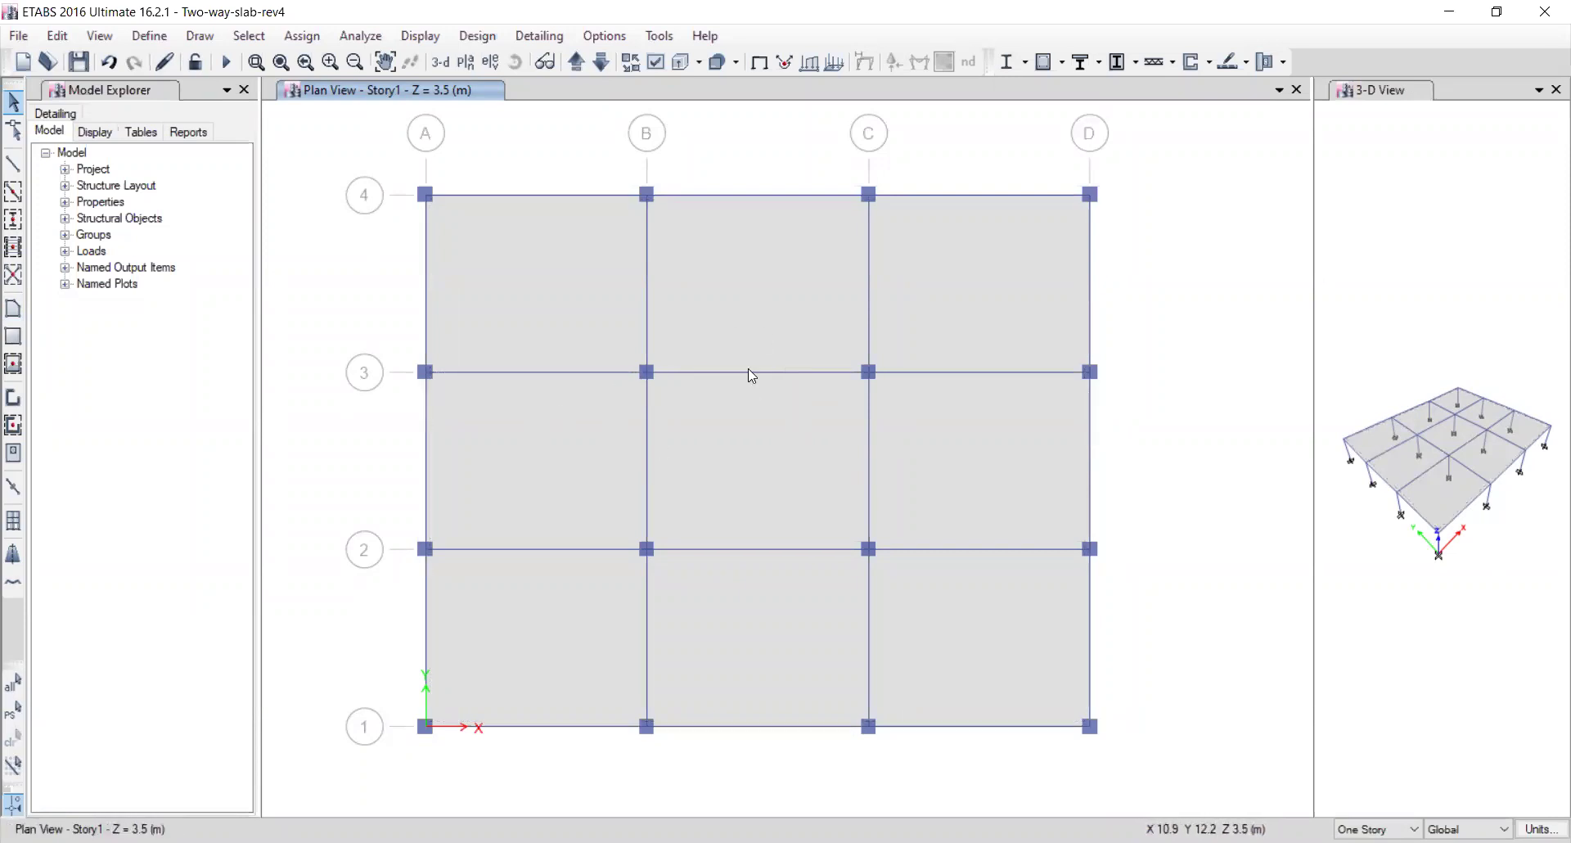
left_click(712, 288)
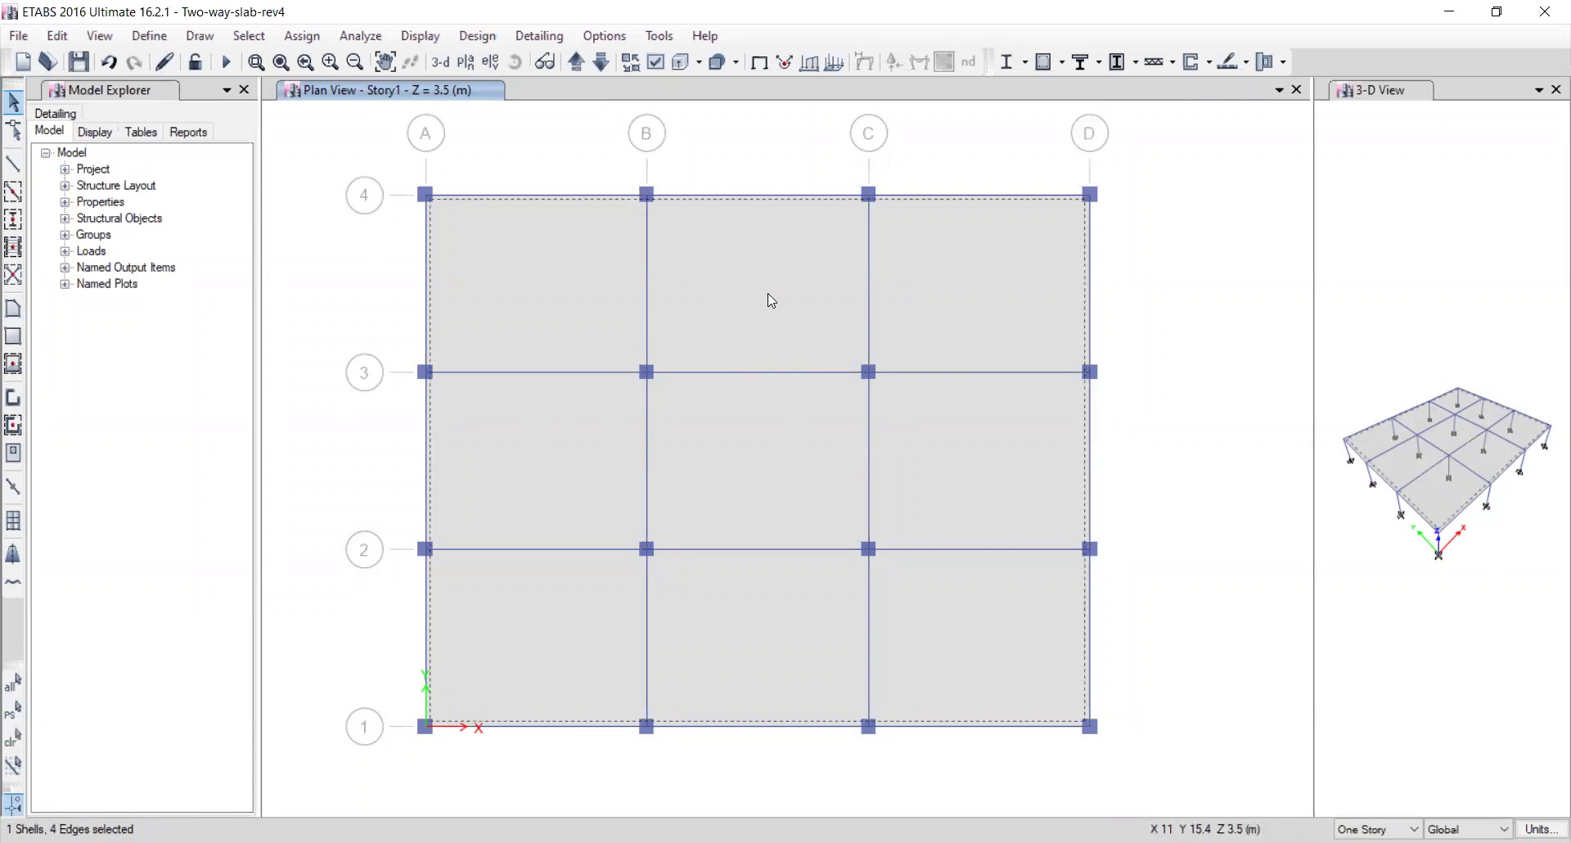
left_click(768, 439)
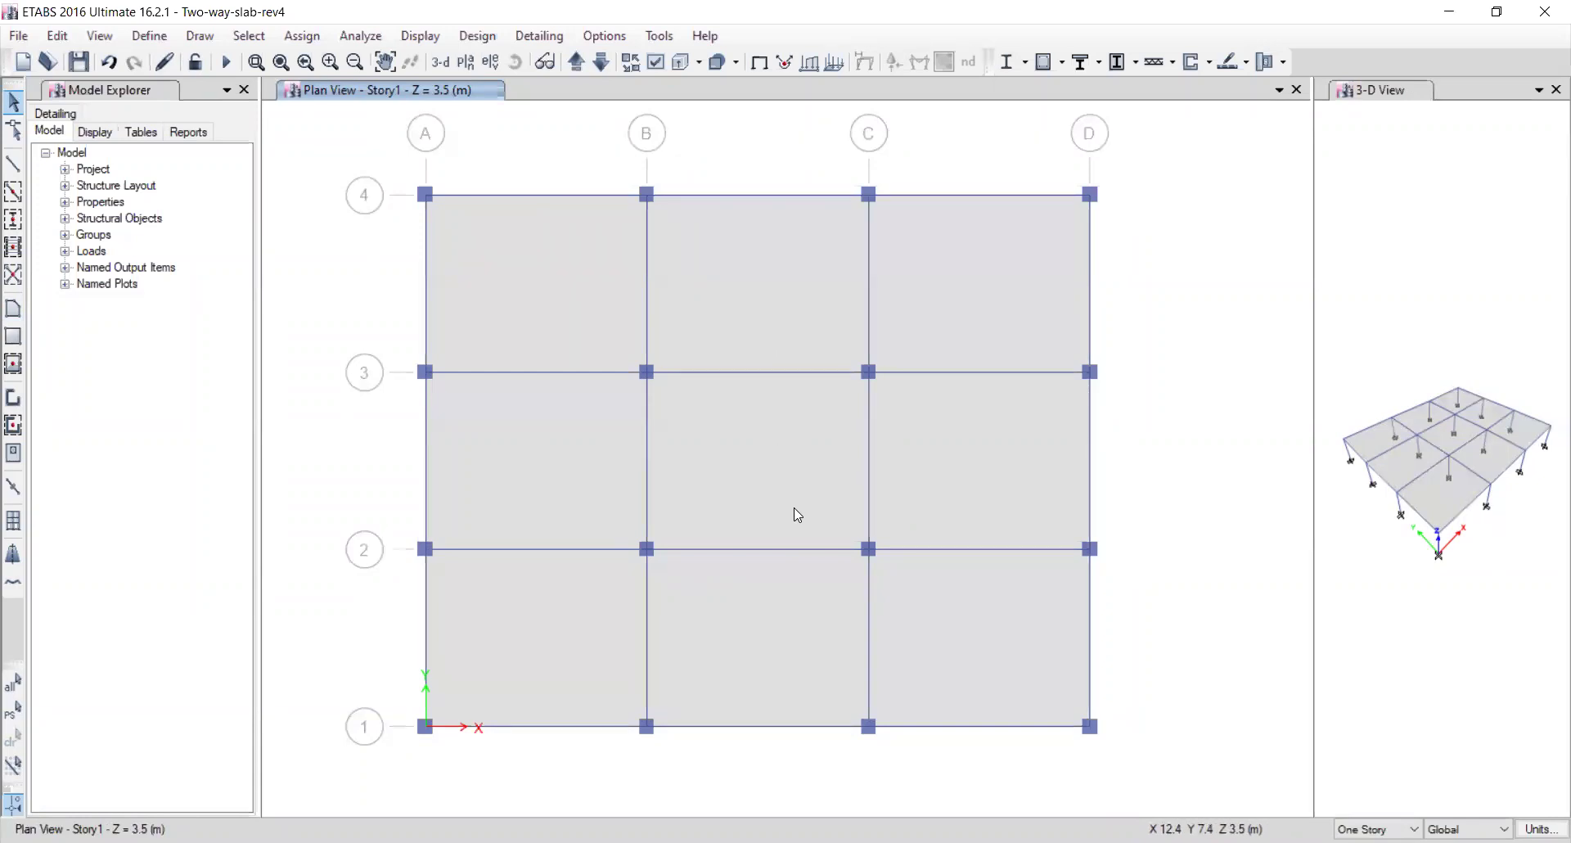
middle_click_drag(798, 514, 775, 503)
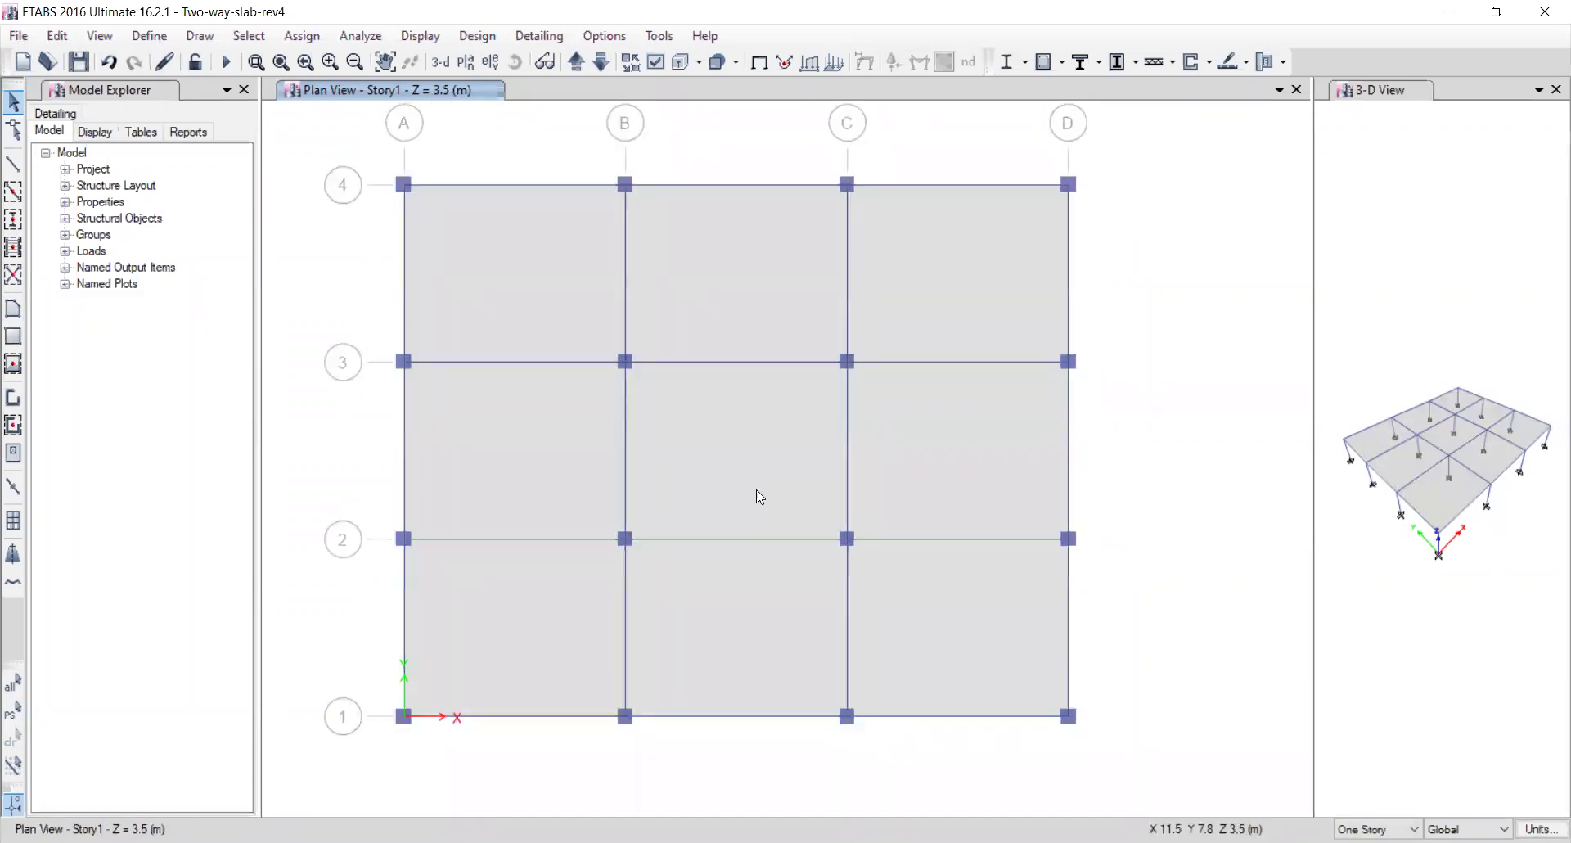
middle_click_drag(820, 500, 905, 502)
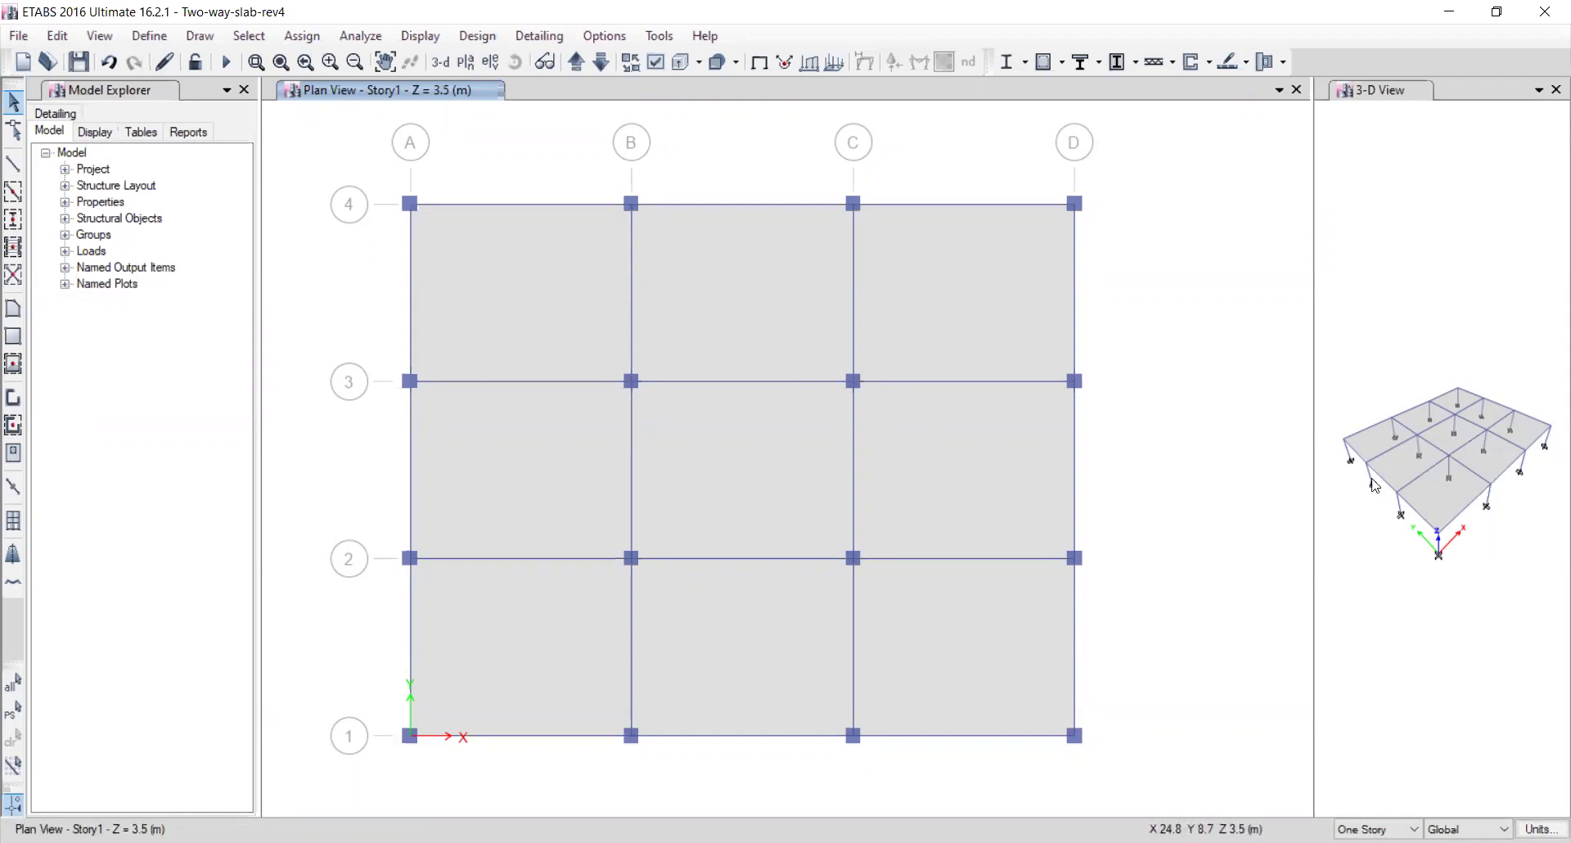
Select the twelve perimeter beams individually along grids 1, D, 4 and A on the Story1 plan.
left_click(1441, 330)
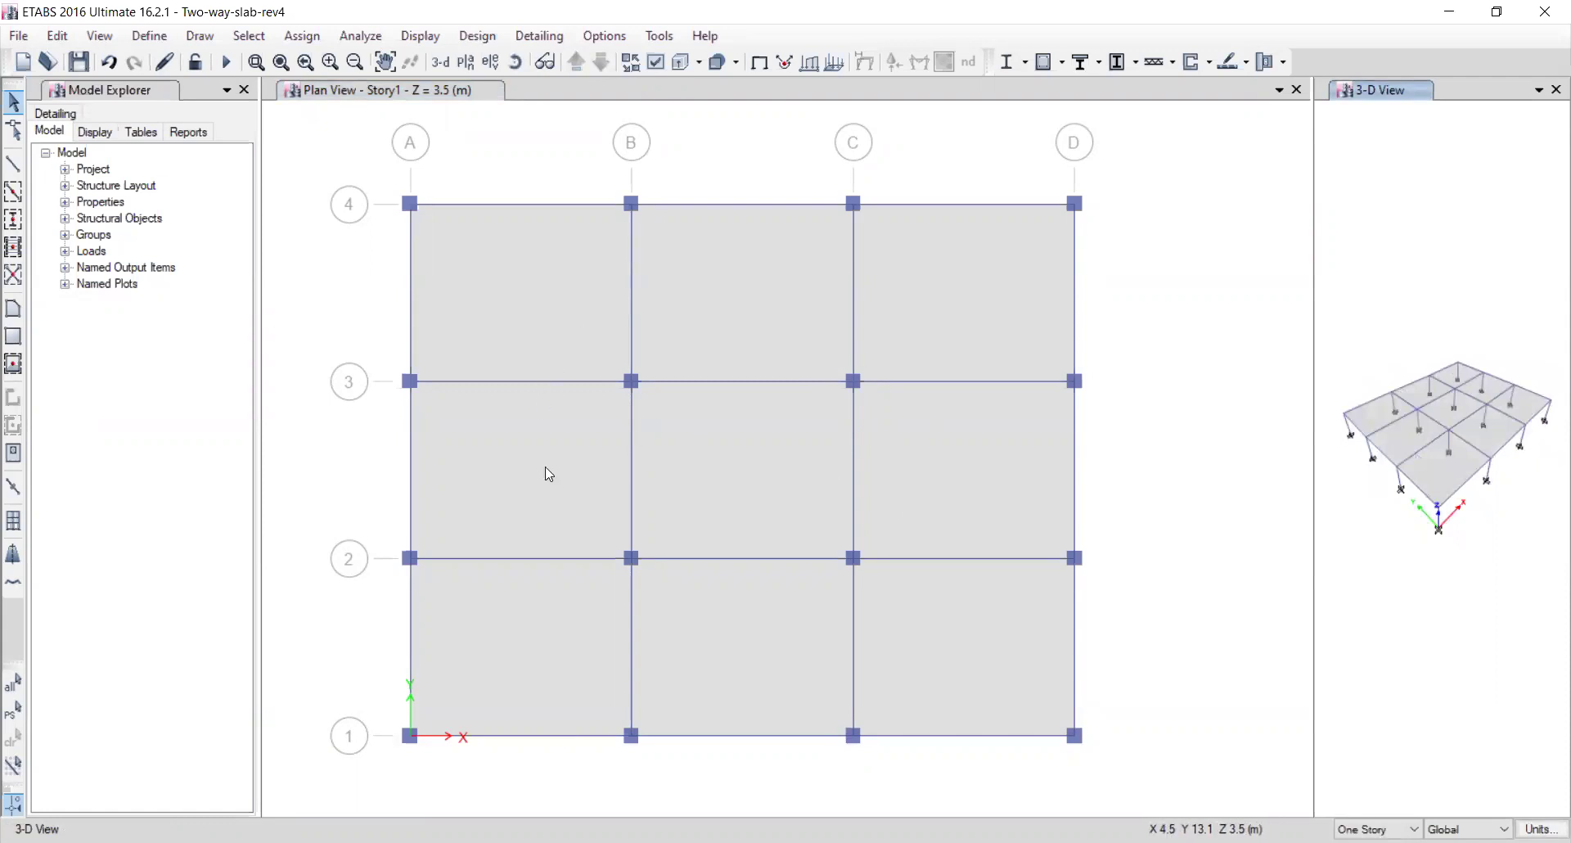
left_click(514, 736)
left_click(528, 735)
left_click(707, 735)
left_click(903, 736)
left_click(1077, 658)
left_click(1076, 466)
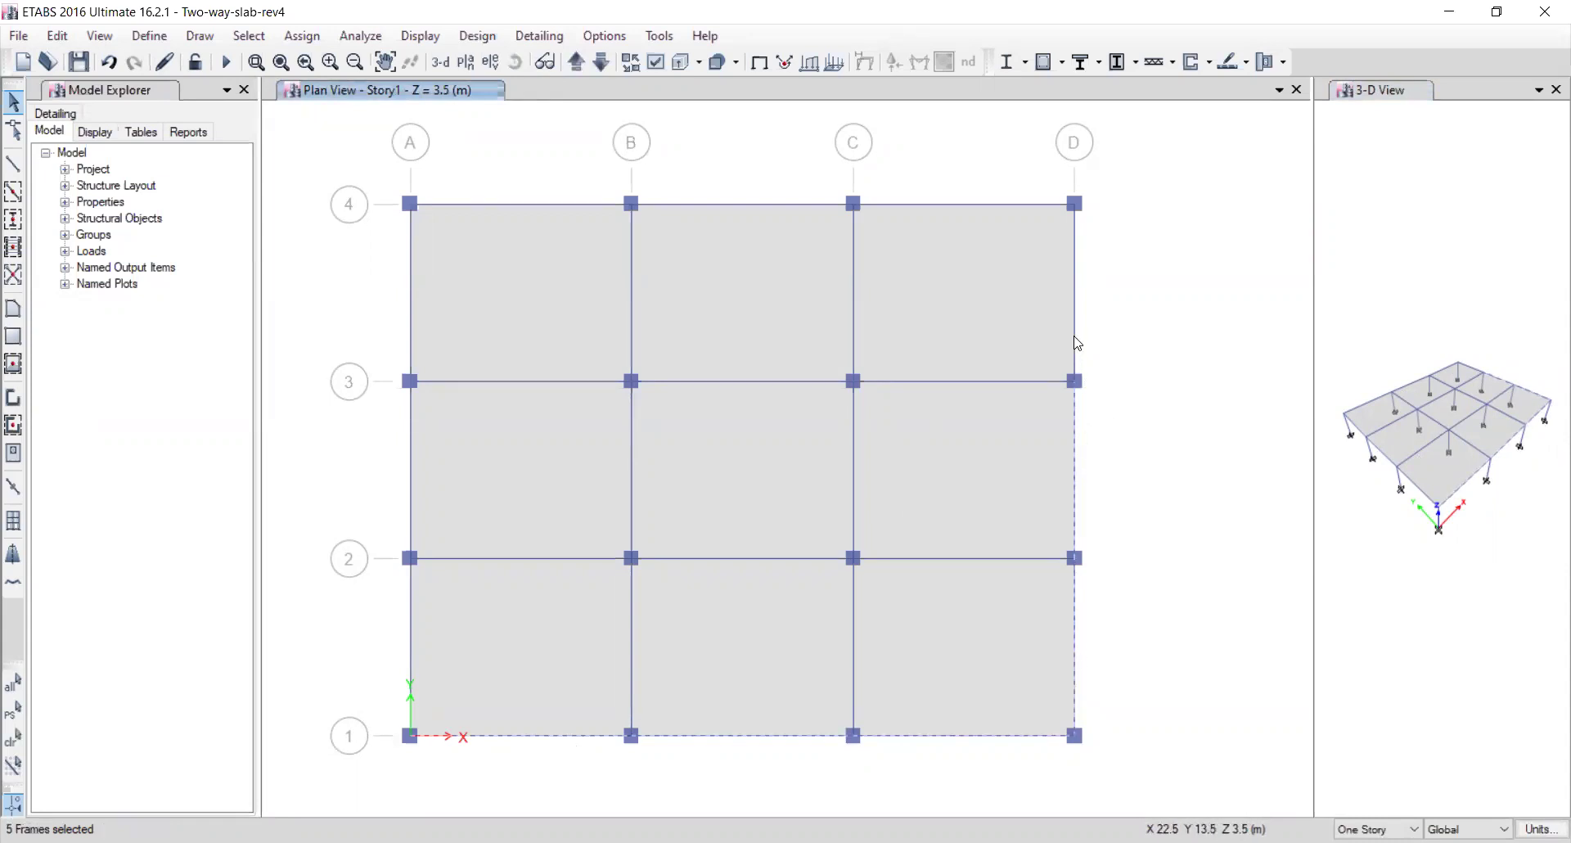
left_click(981, 204)
left_click(743, 205)
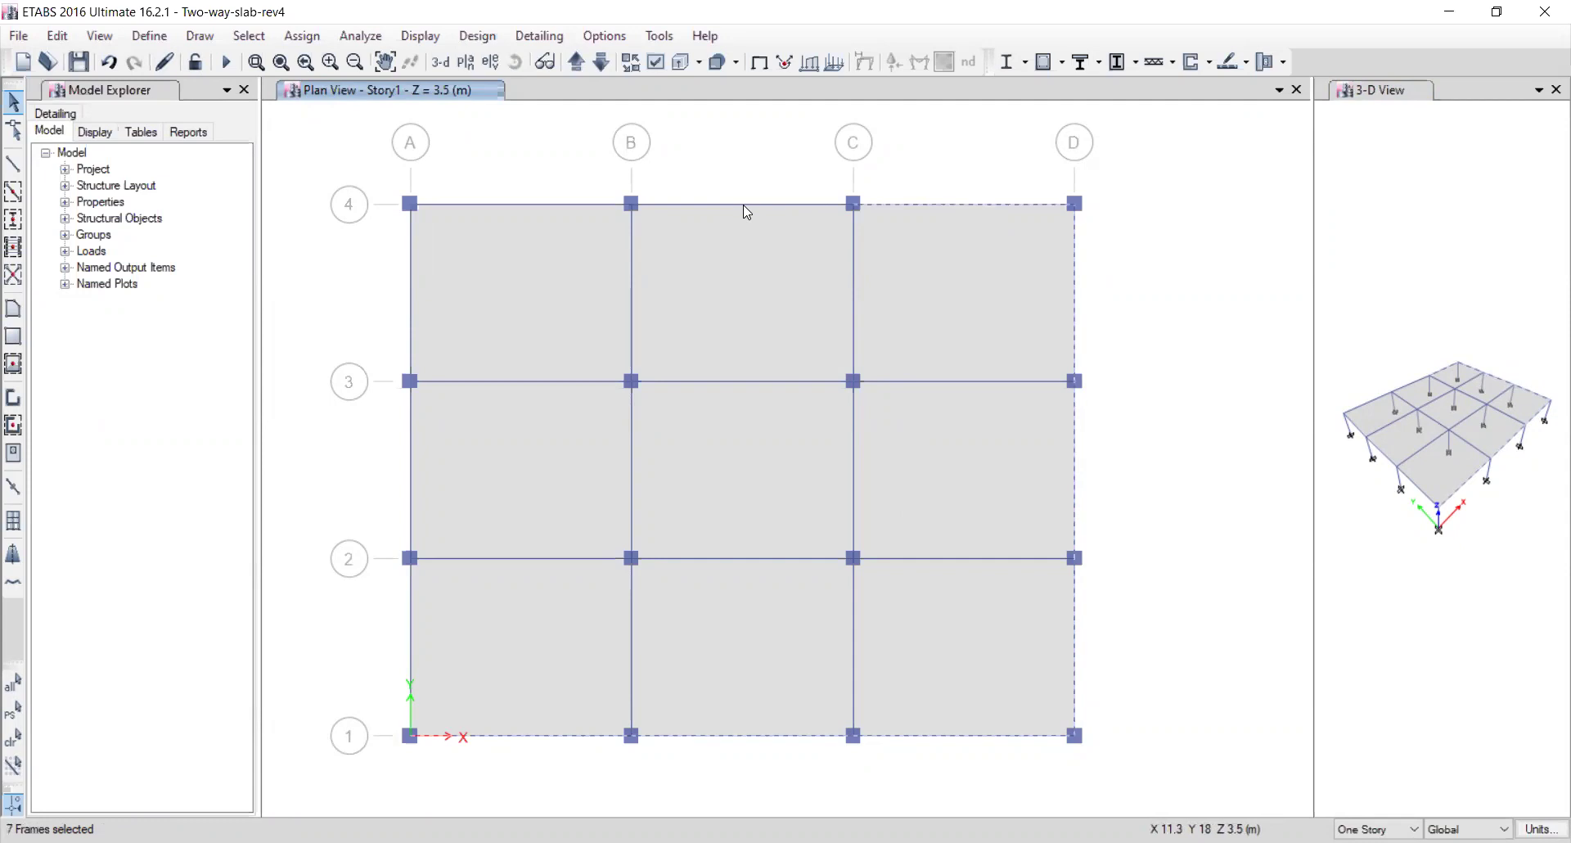
left_click(578, 208)
left_click(414, 265)
left_click(419, 336)
left_click(412, 454)
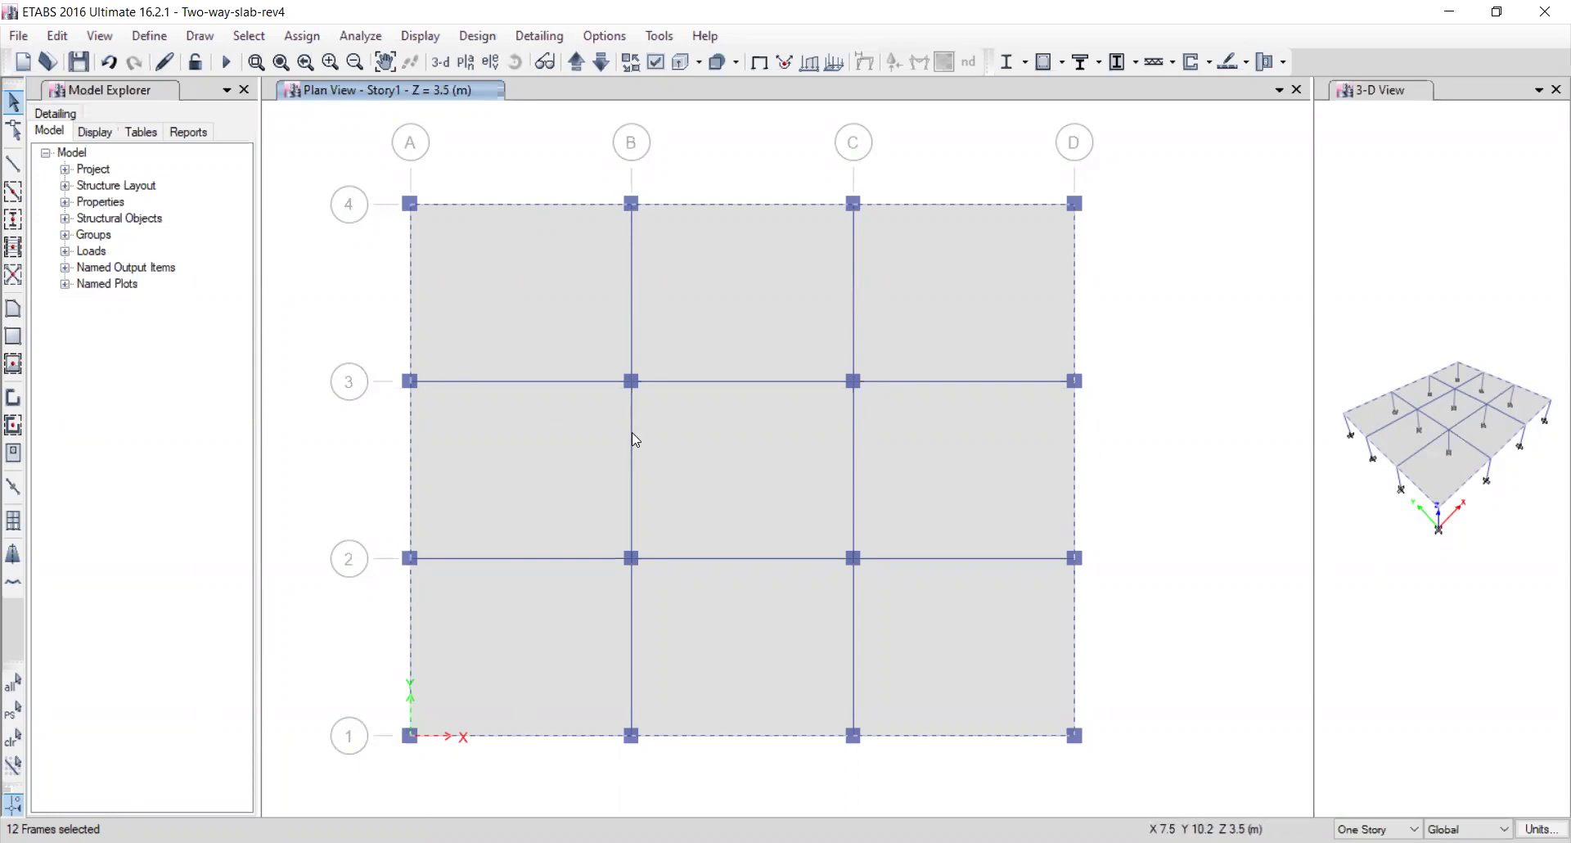
Try to select the perimeter members with selection windows along the outer grid lines, clearing each trial selection.
left_click_drag(388, 779, 1095, 700)
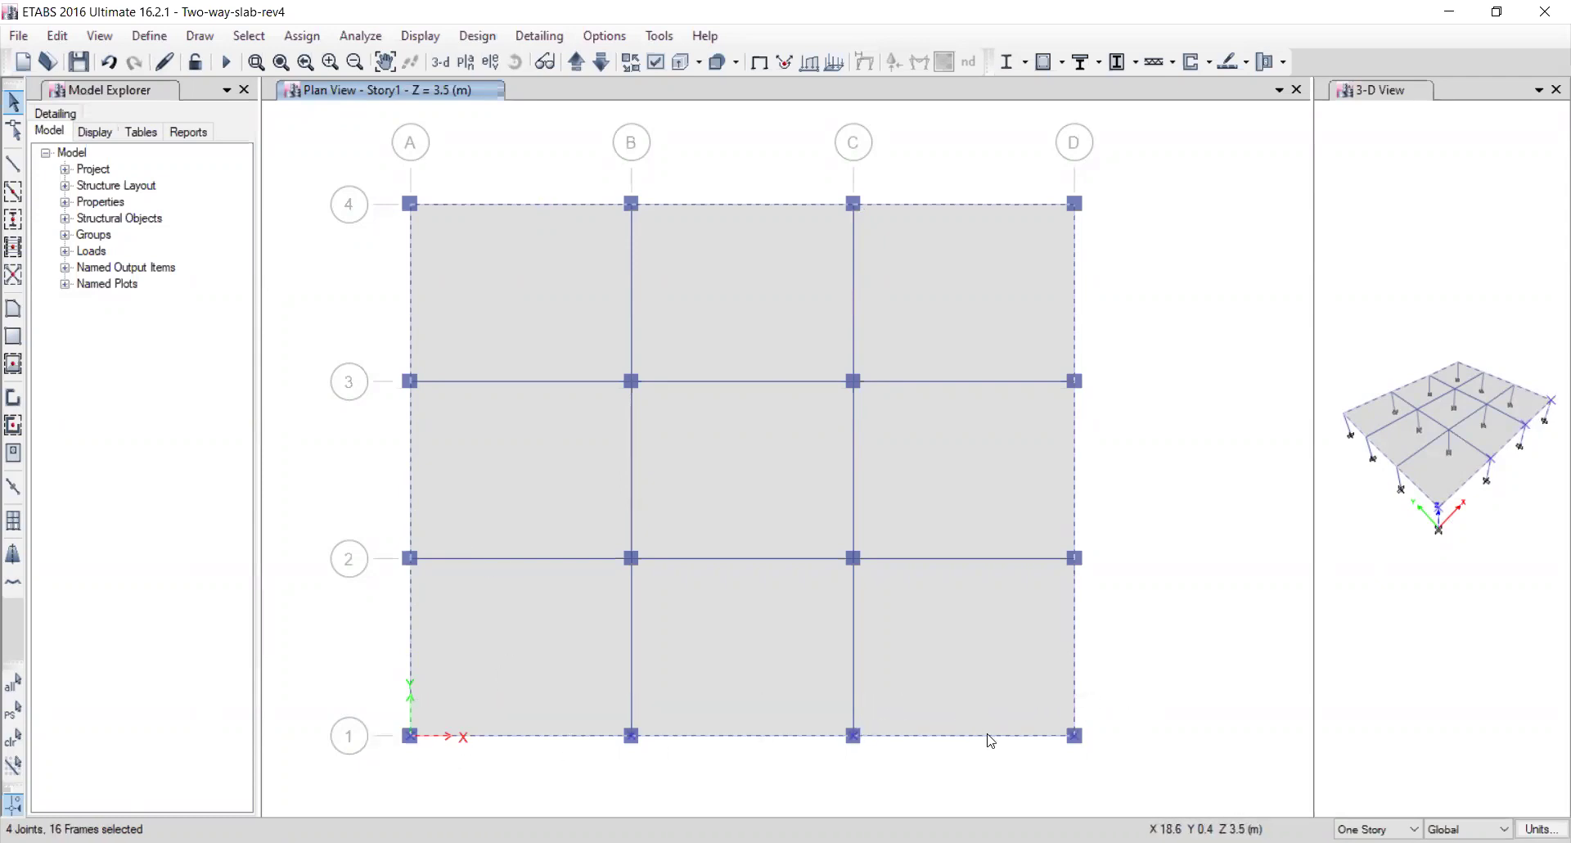
left_click_drag(1042, 762, 1113, 198)
left_click_drag(376, 256, 1088, 205)
left_click_drag(386, 764, 438, 137)
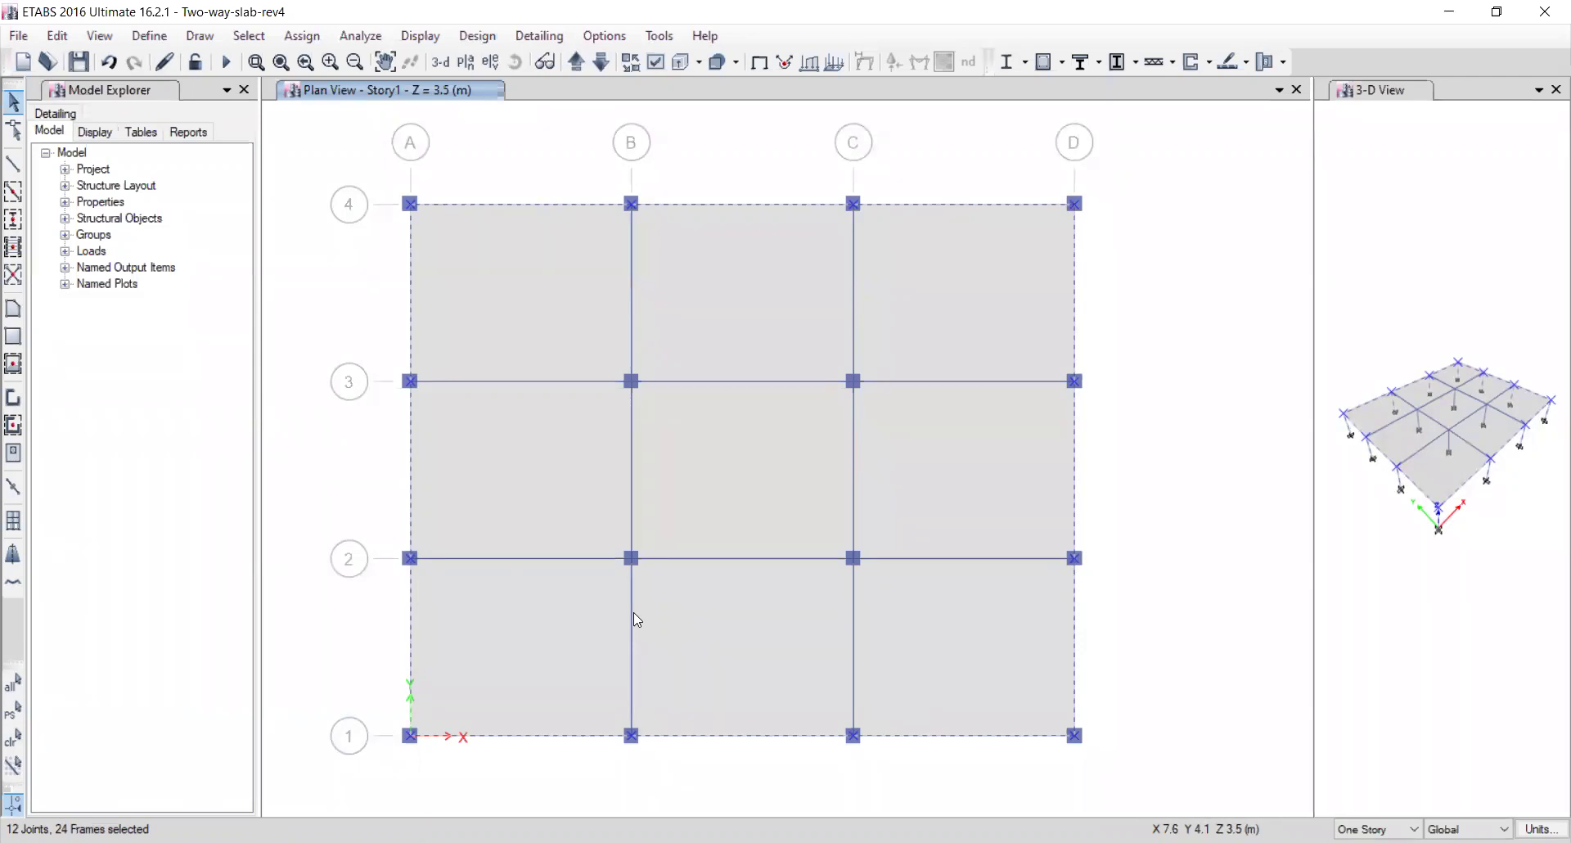
key("ctrl+q")
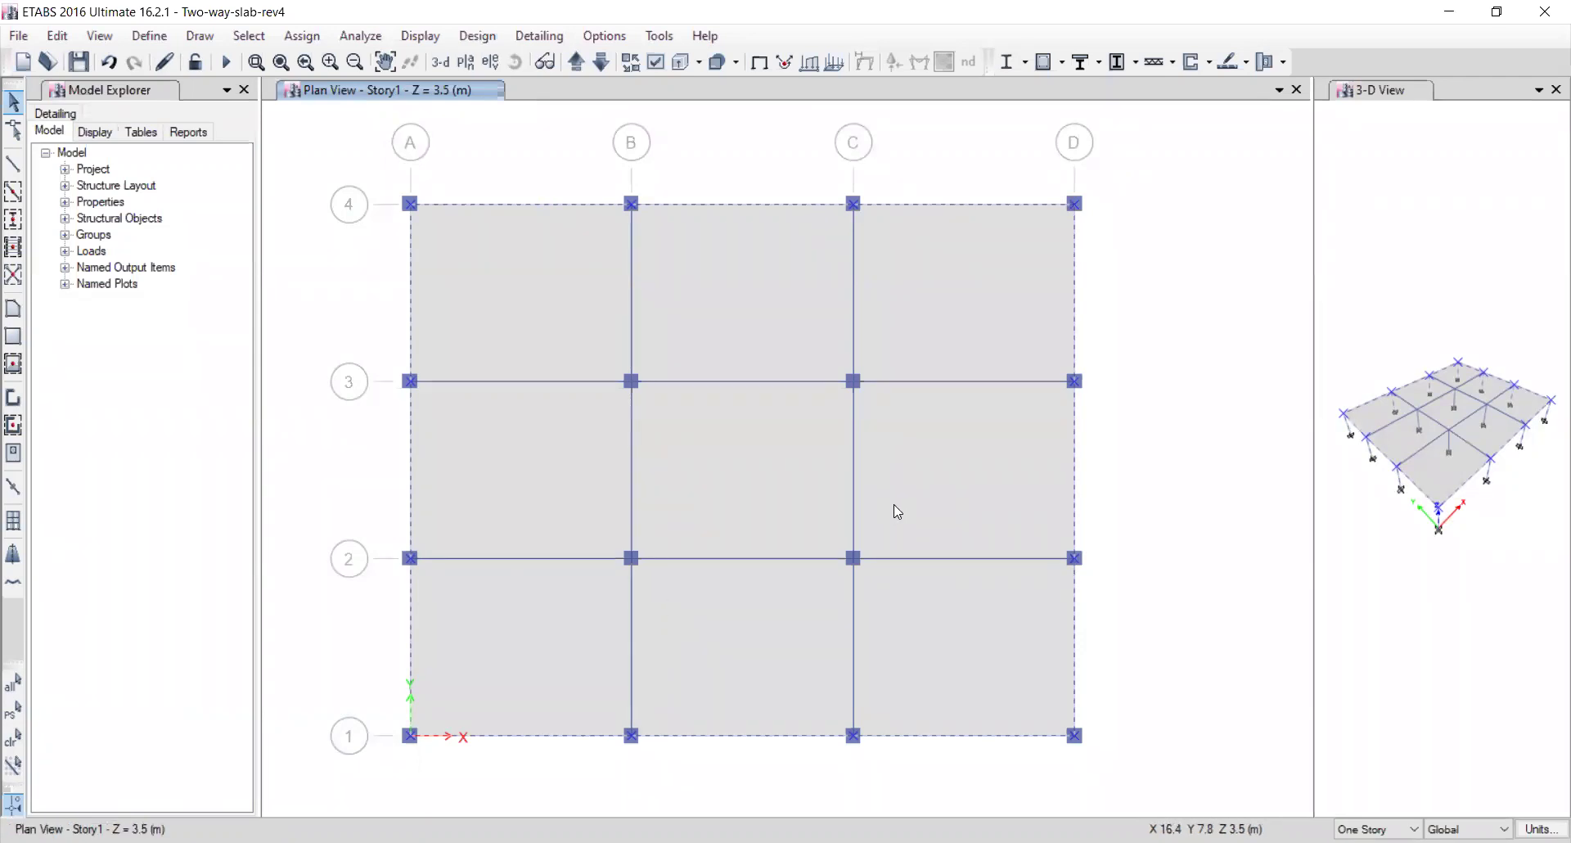
left_click_drag(347, 764, 1123, 677)
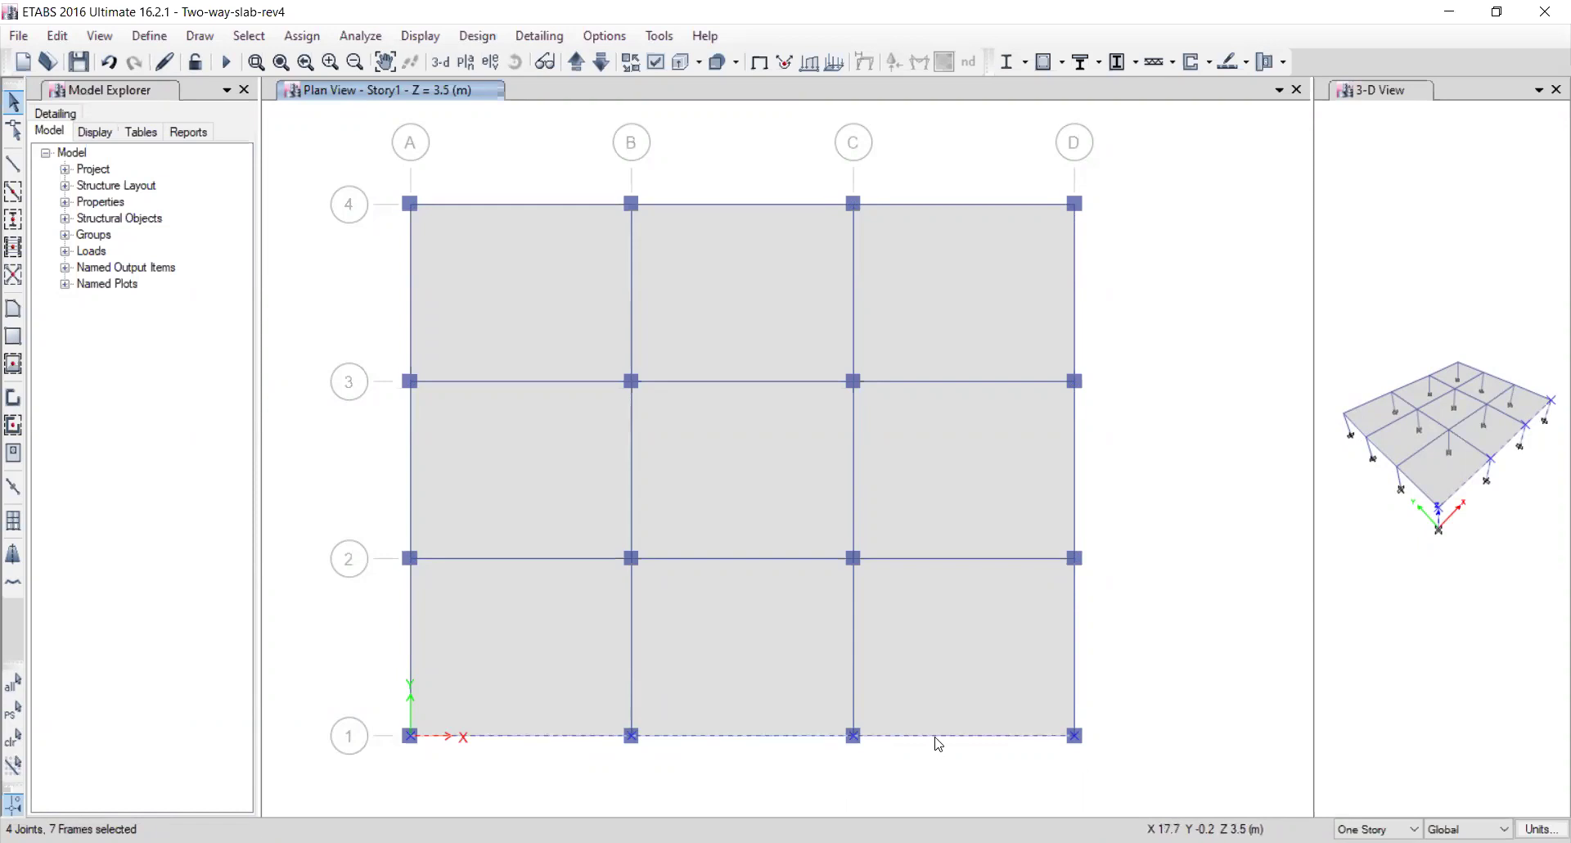
key("ctrl+q")
Select all perimeter beams along grids 1, D, 4 and A with a small crossing selection over each span.
left_click_drag(561, 702, 495, 779)
left_click_drag(748, 690, 714, 769)
left_click_drag(1130, 643, 1057, 622)
left_click_drag(1136, 495, 1060, 475)
left_click_drag(1137, 341, 1057, 320)
left_click_drag(982, 230, 952, 176)
left_click_drag(930, 260, 786, 161)
left_click_drag(627, 217, 573, 180)
left_click_drag(508, 284, 385, 332)
left_click_drag(475, 420, 380, 463)
left_click_drag(474, 613, 364, 660)
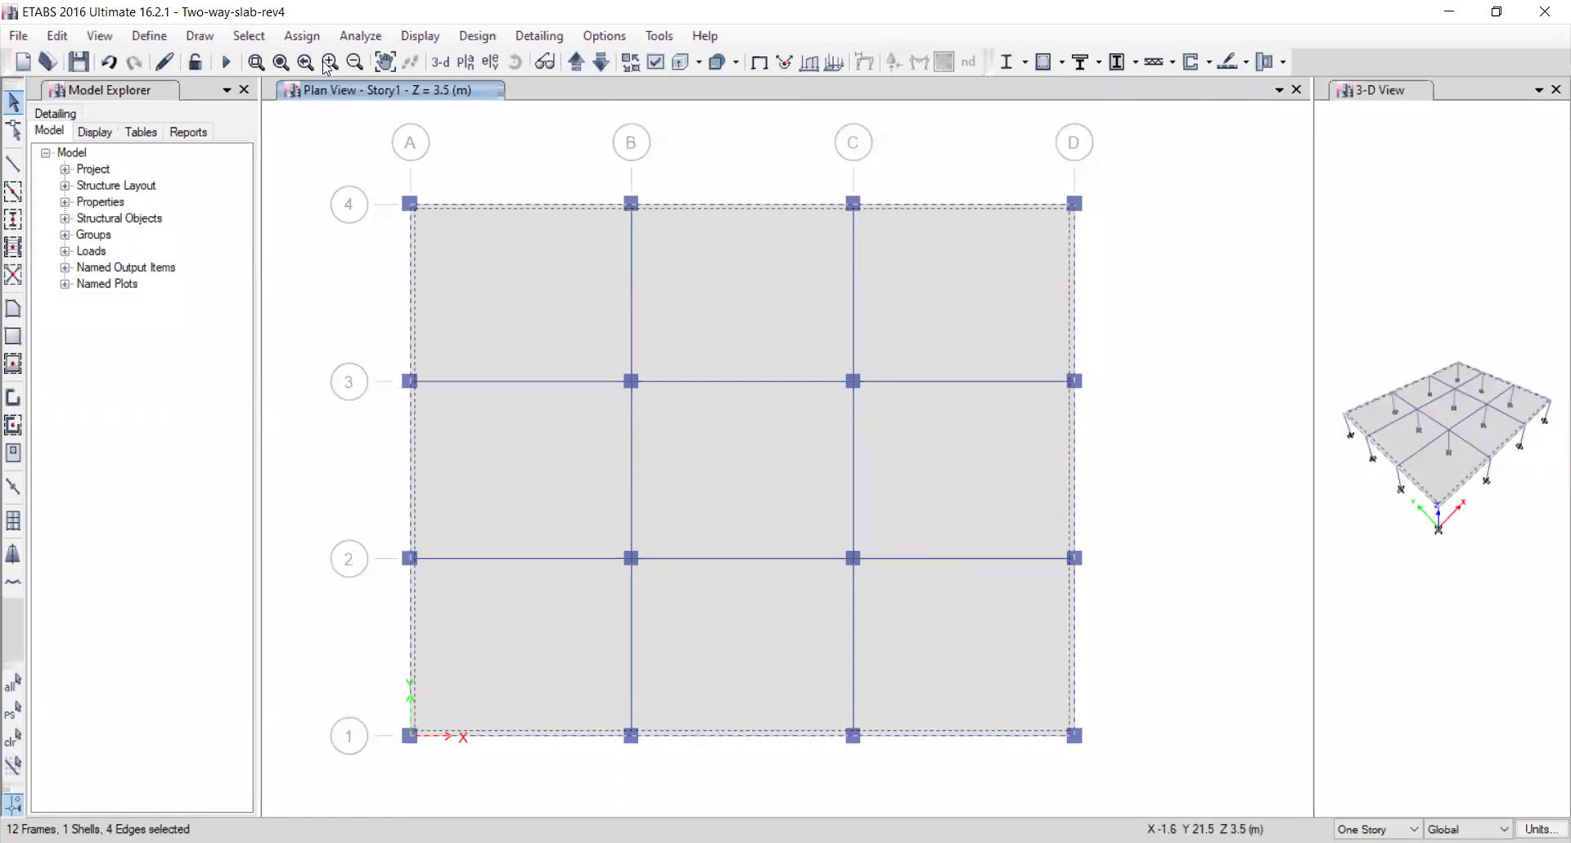
Assign a uniform distributed gravity load of 21 kN/m to the selected perimeter beams under the SD load pattern.
left_click(303, 36)
mouse_move(357, 239)
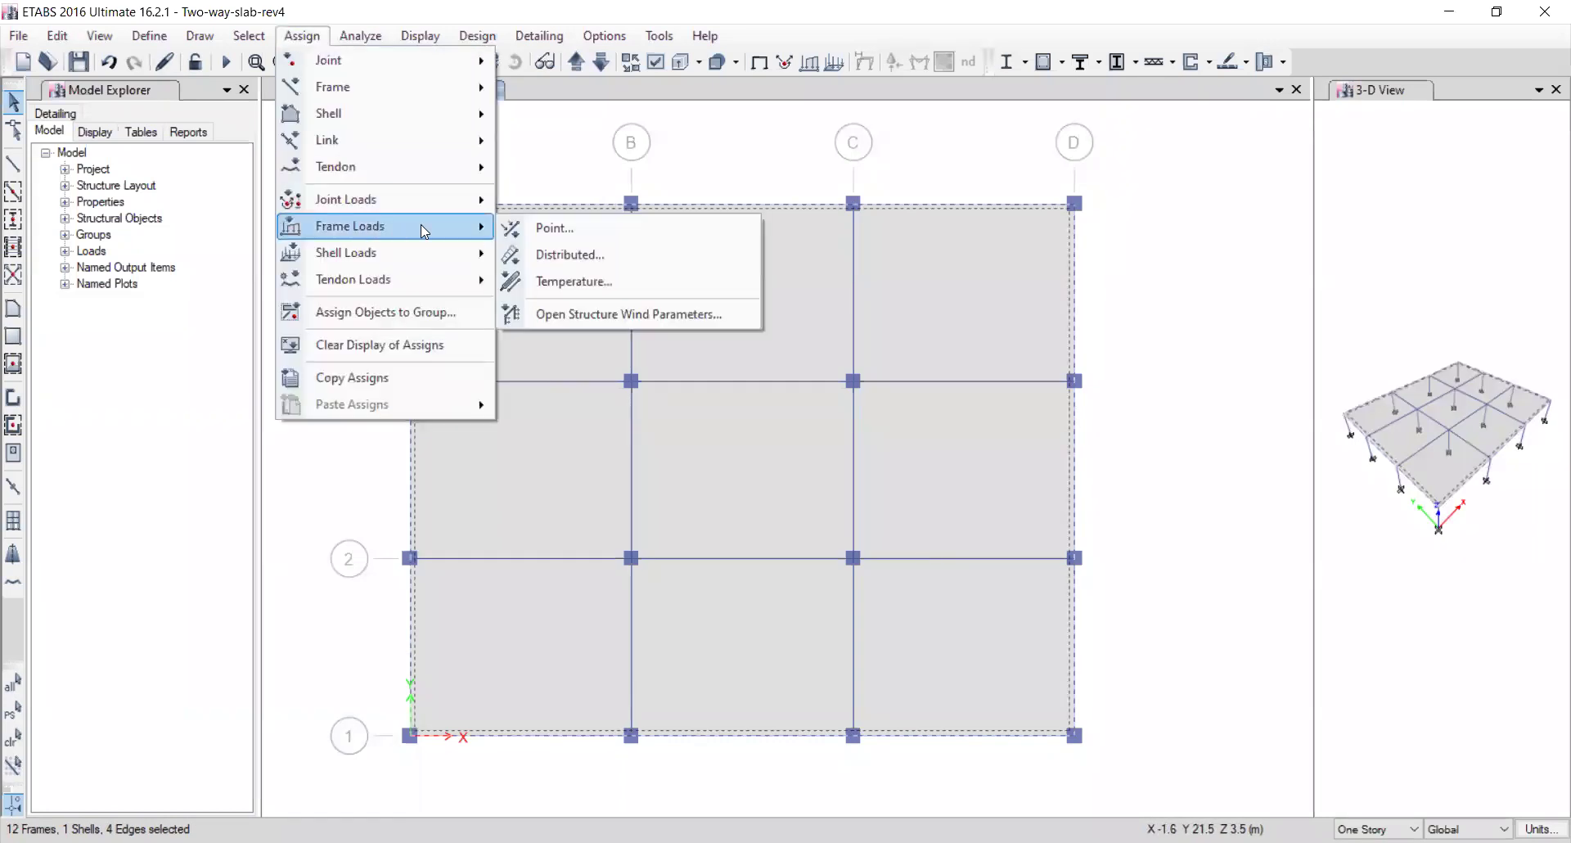
left_click(588, 255)
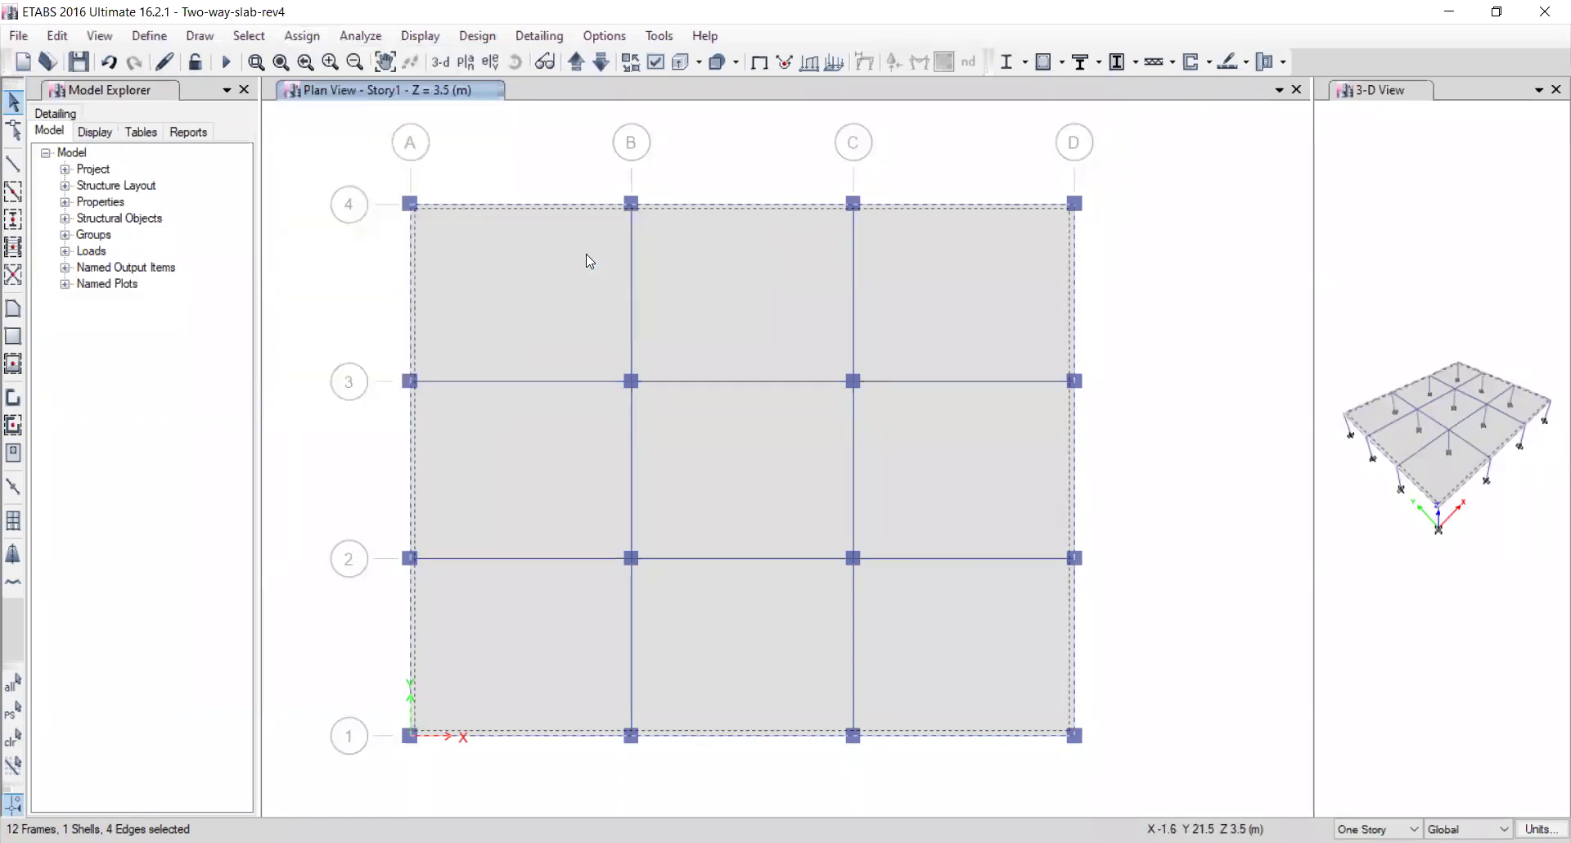
left_click(805, 319)
left_click(806, 353)
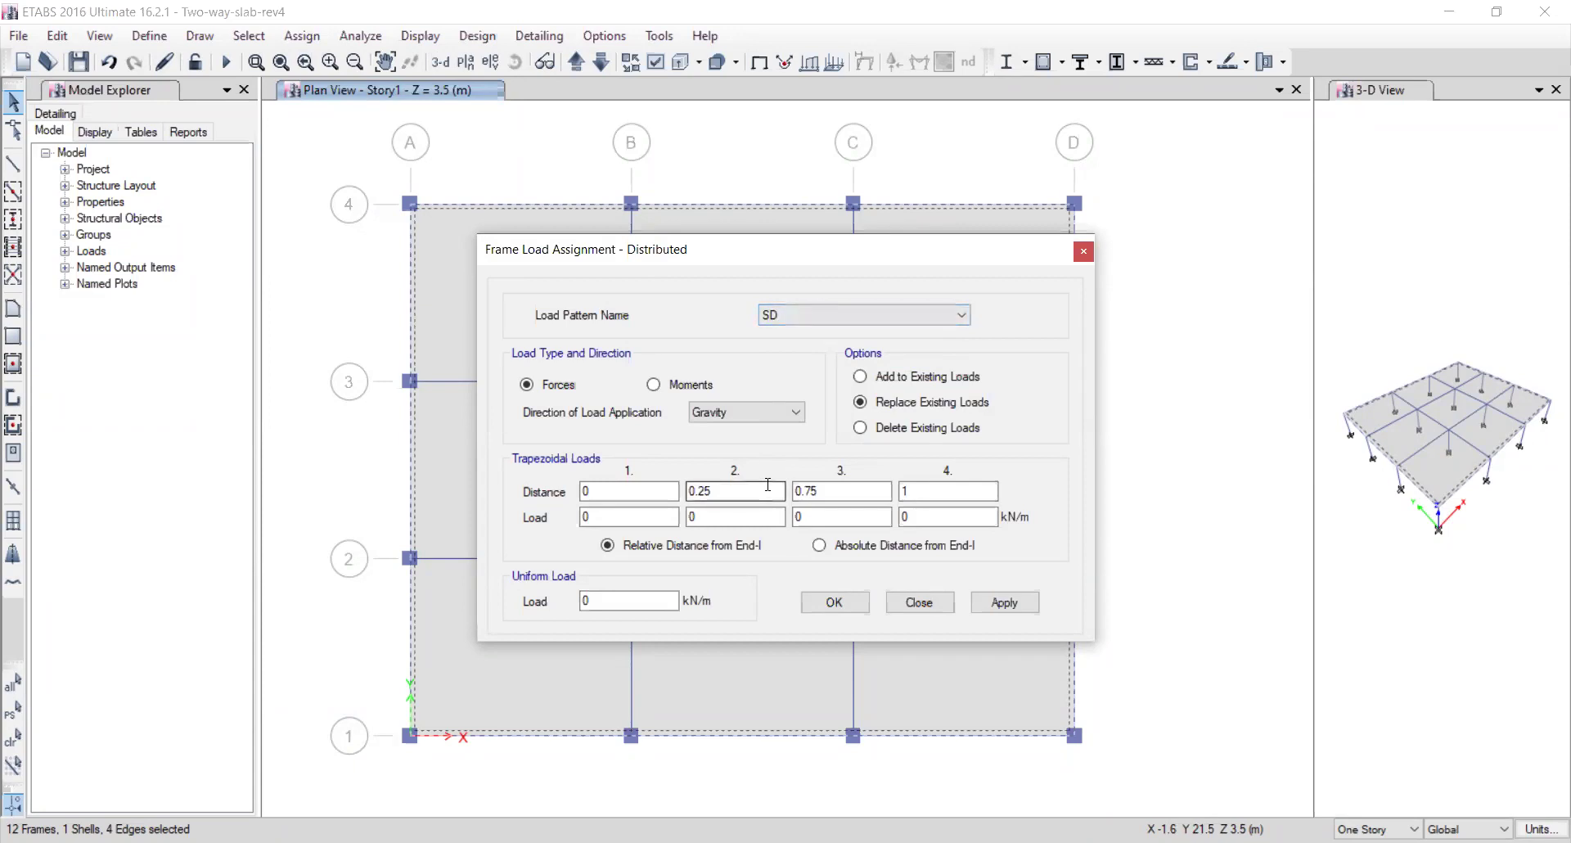
left_click(594, 601)
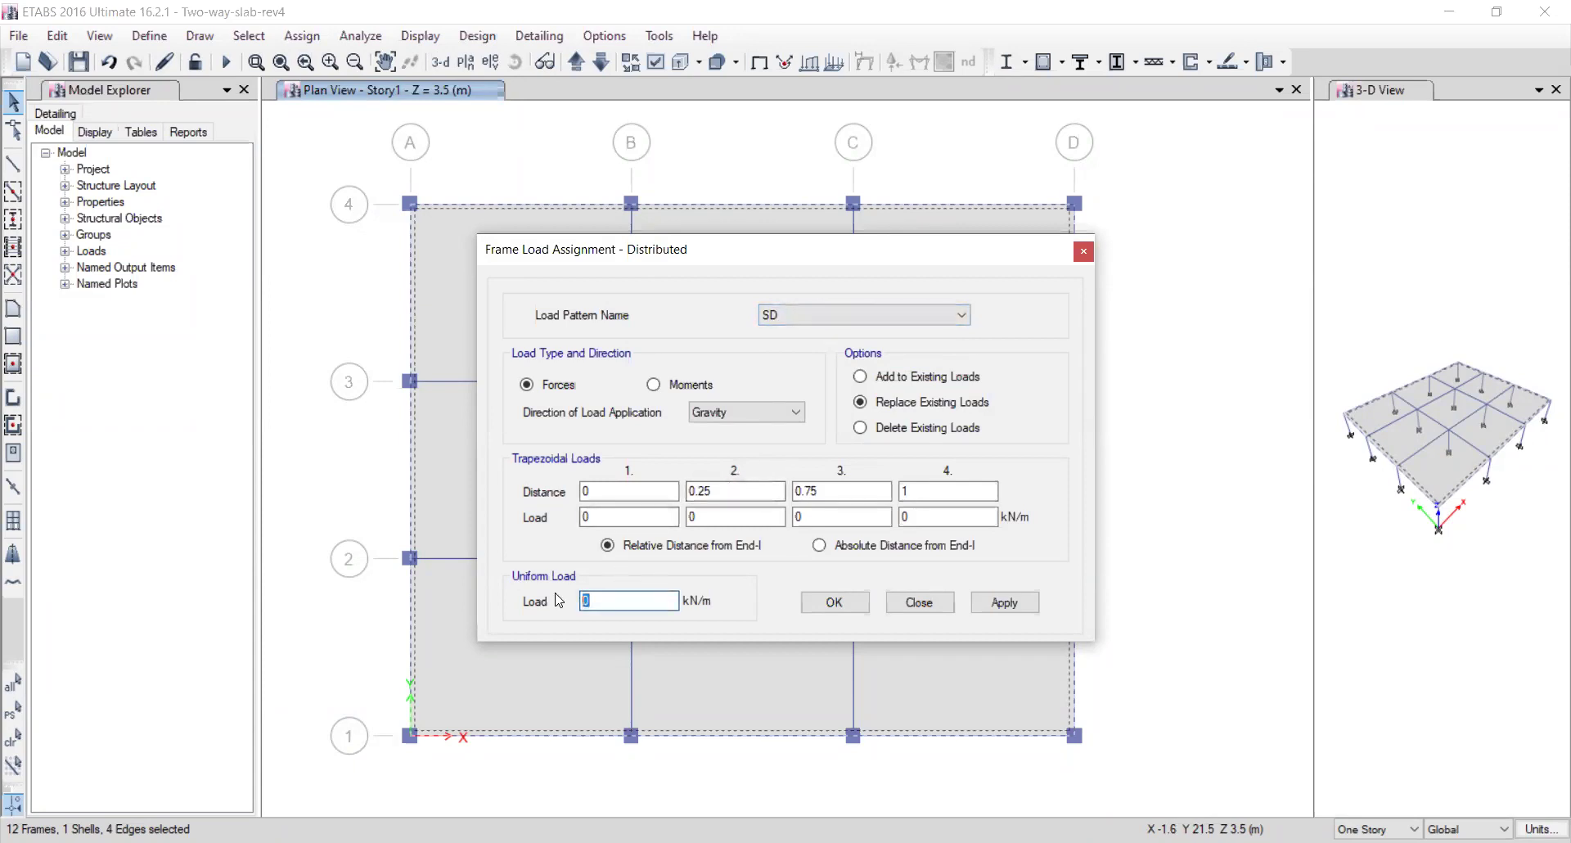
left_click(830, 603)
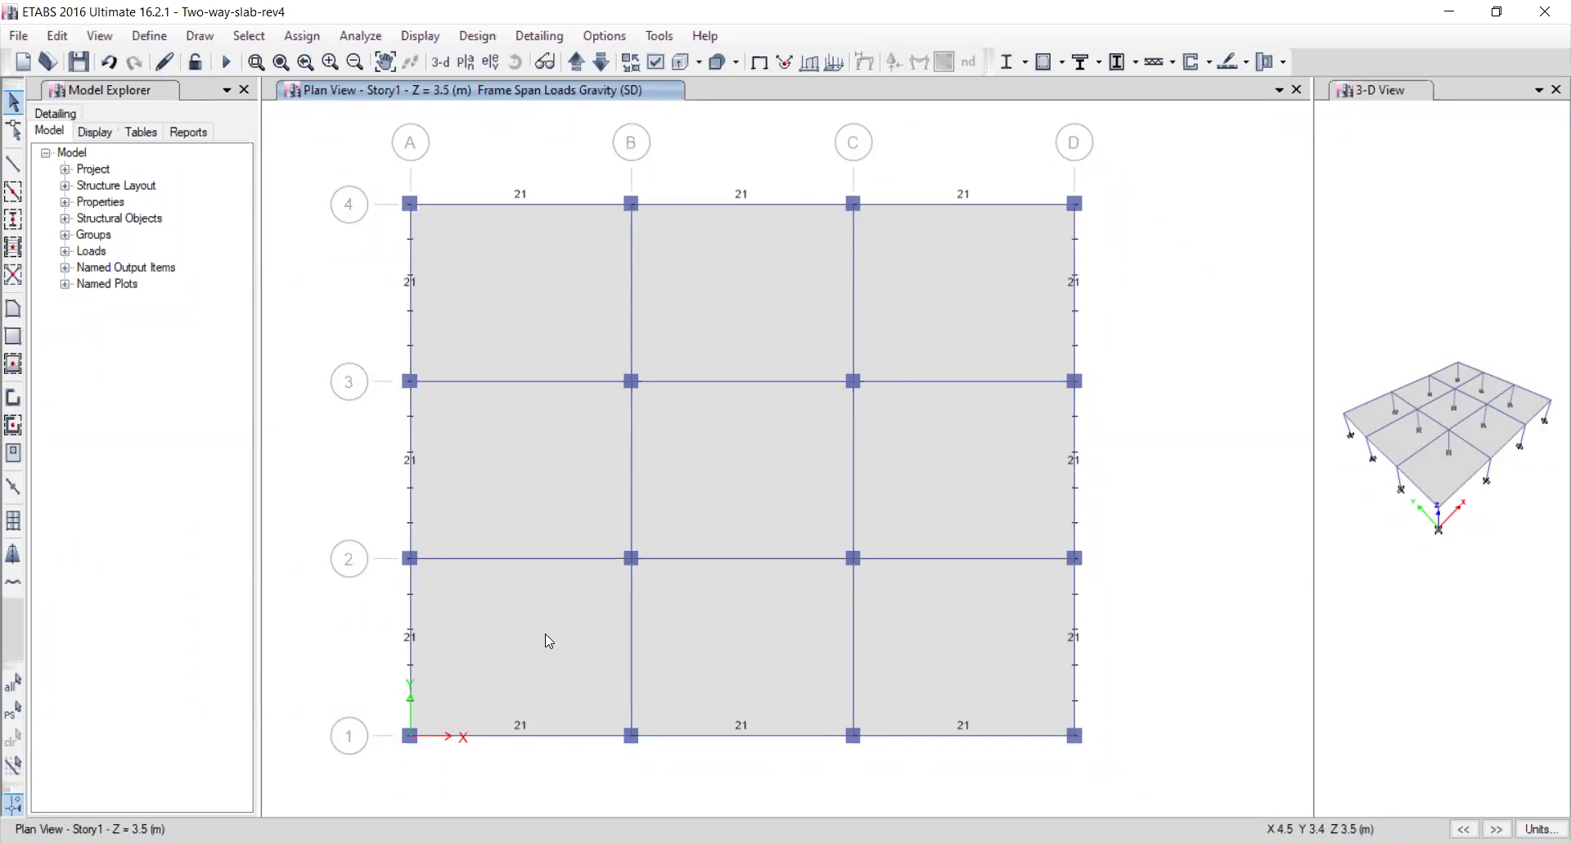
Select the Story1 slab and apply a uniform gravity shell load of 4 kN/m² under the SD load pattern.
left_click(533, 461)
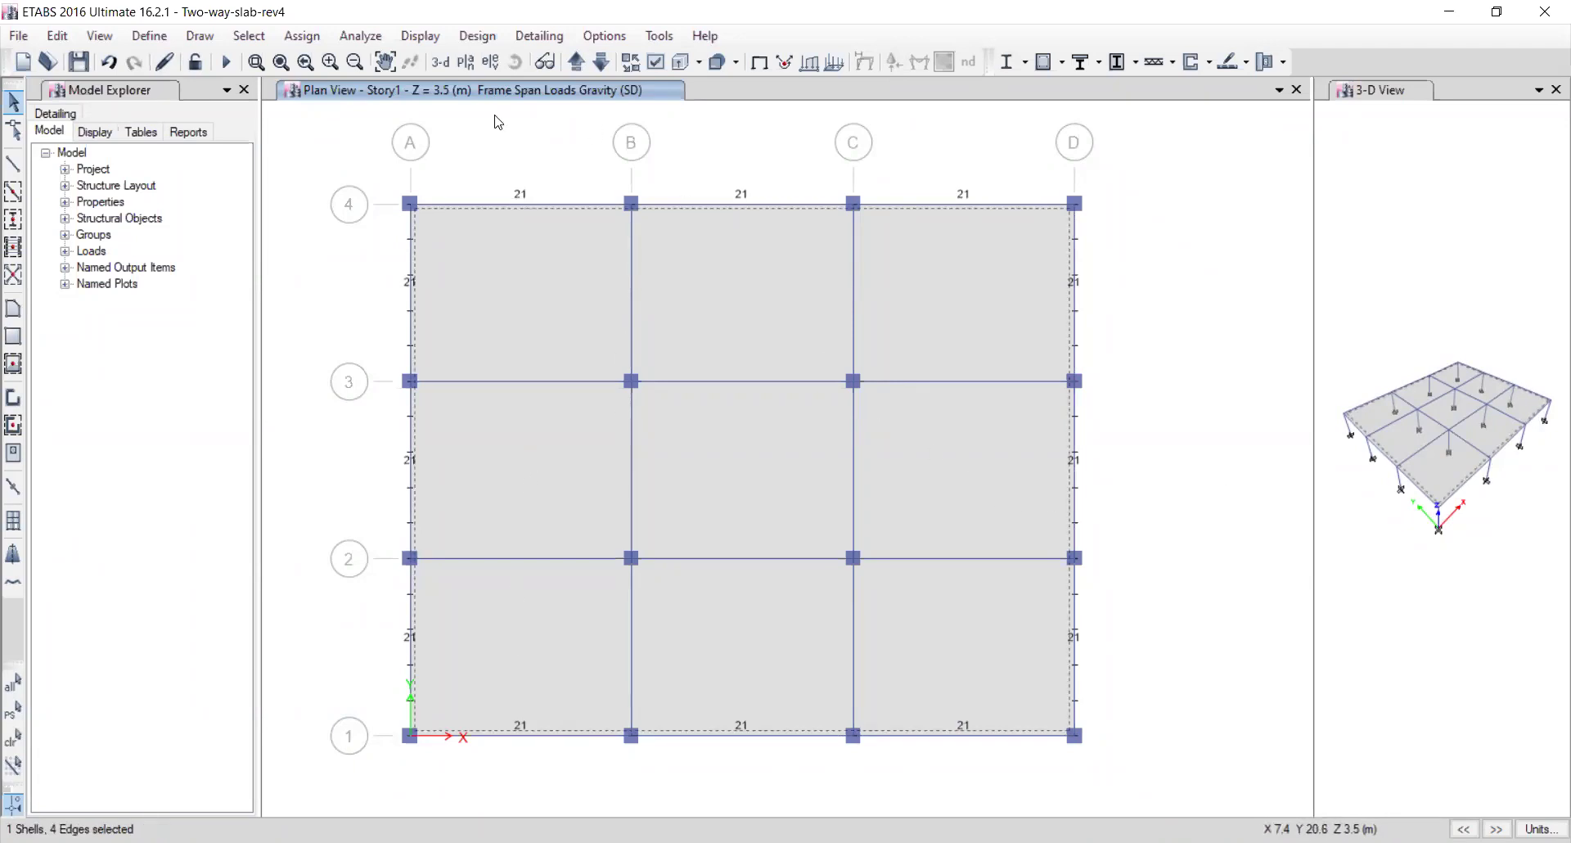
left_click(303, 36)
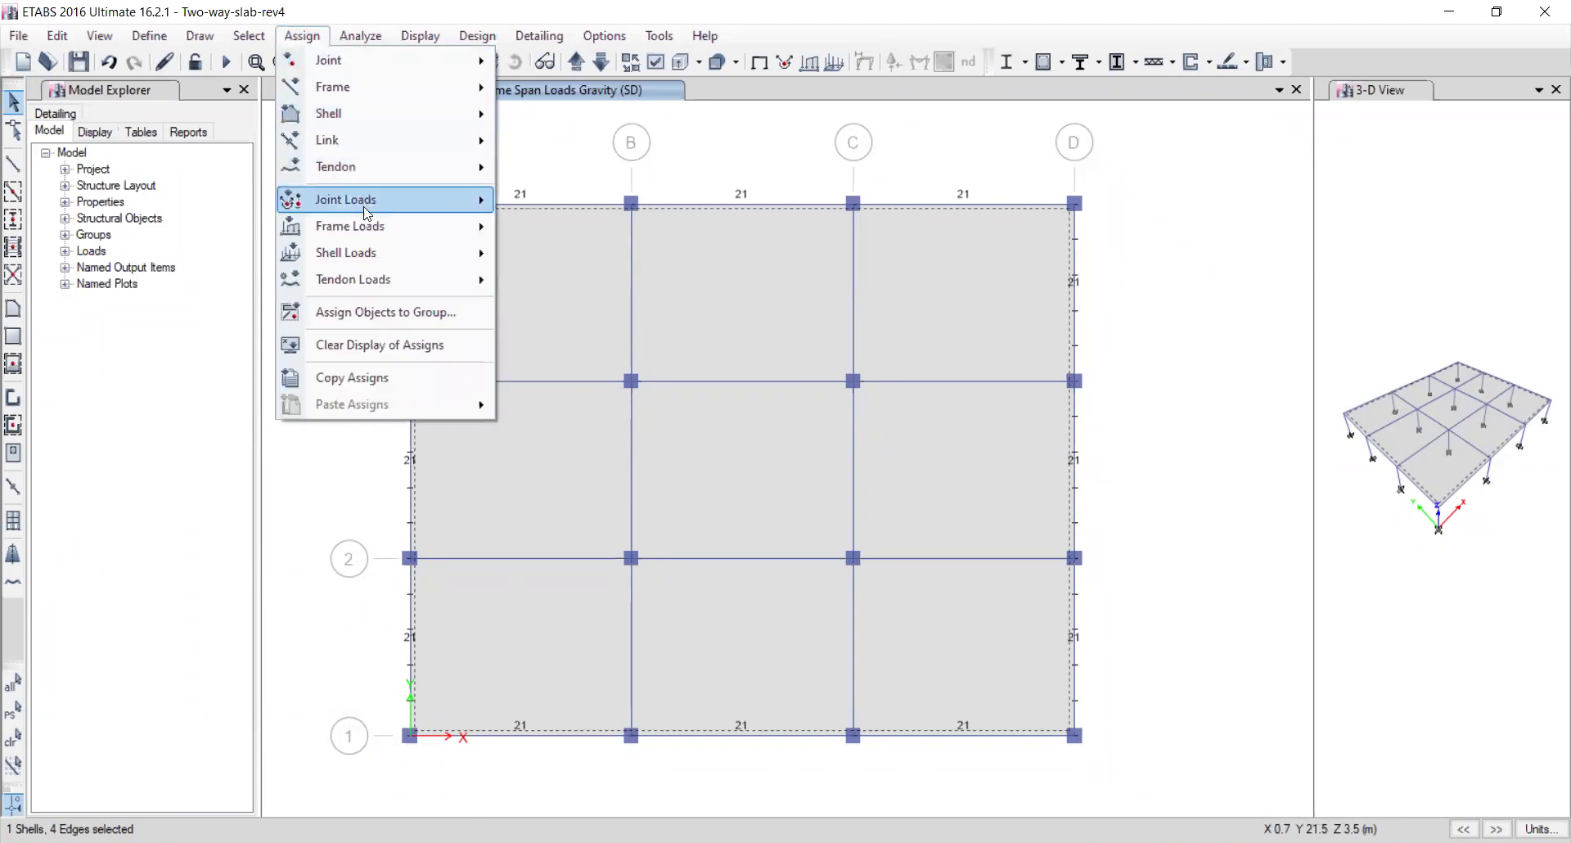
mouse_move(373, 260)
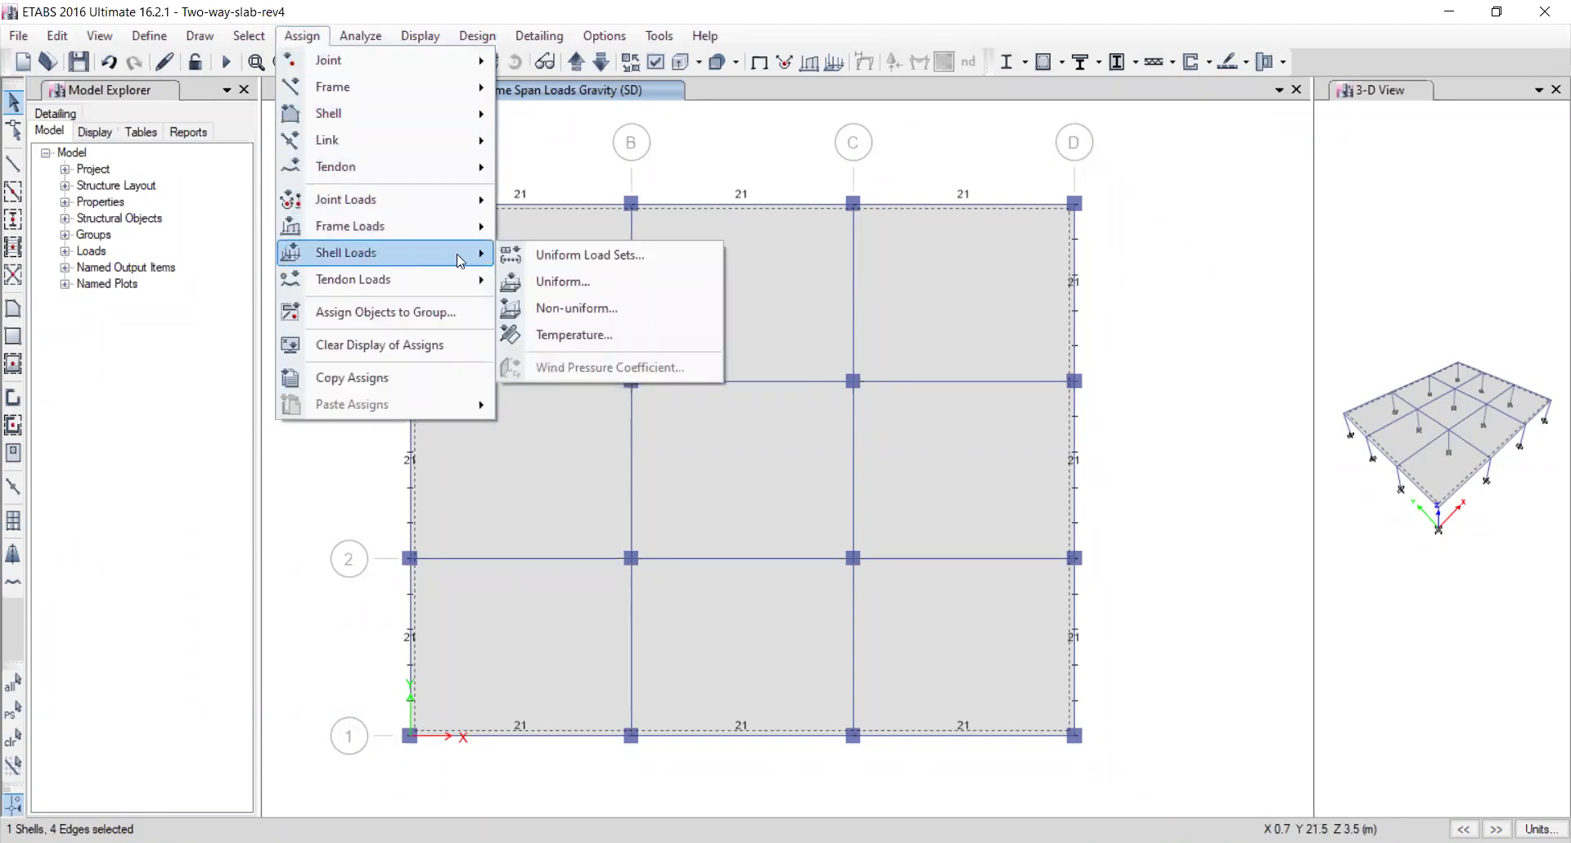
left_click(561, 283)
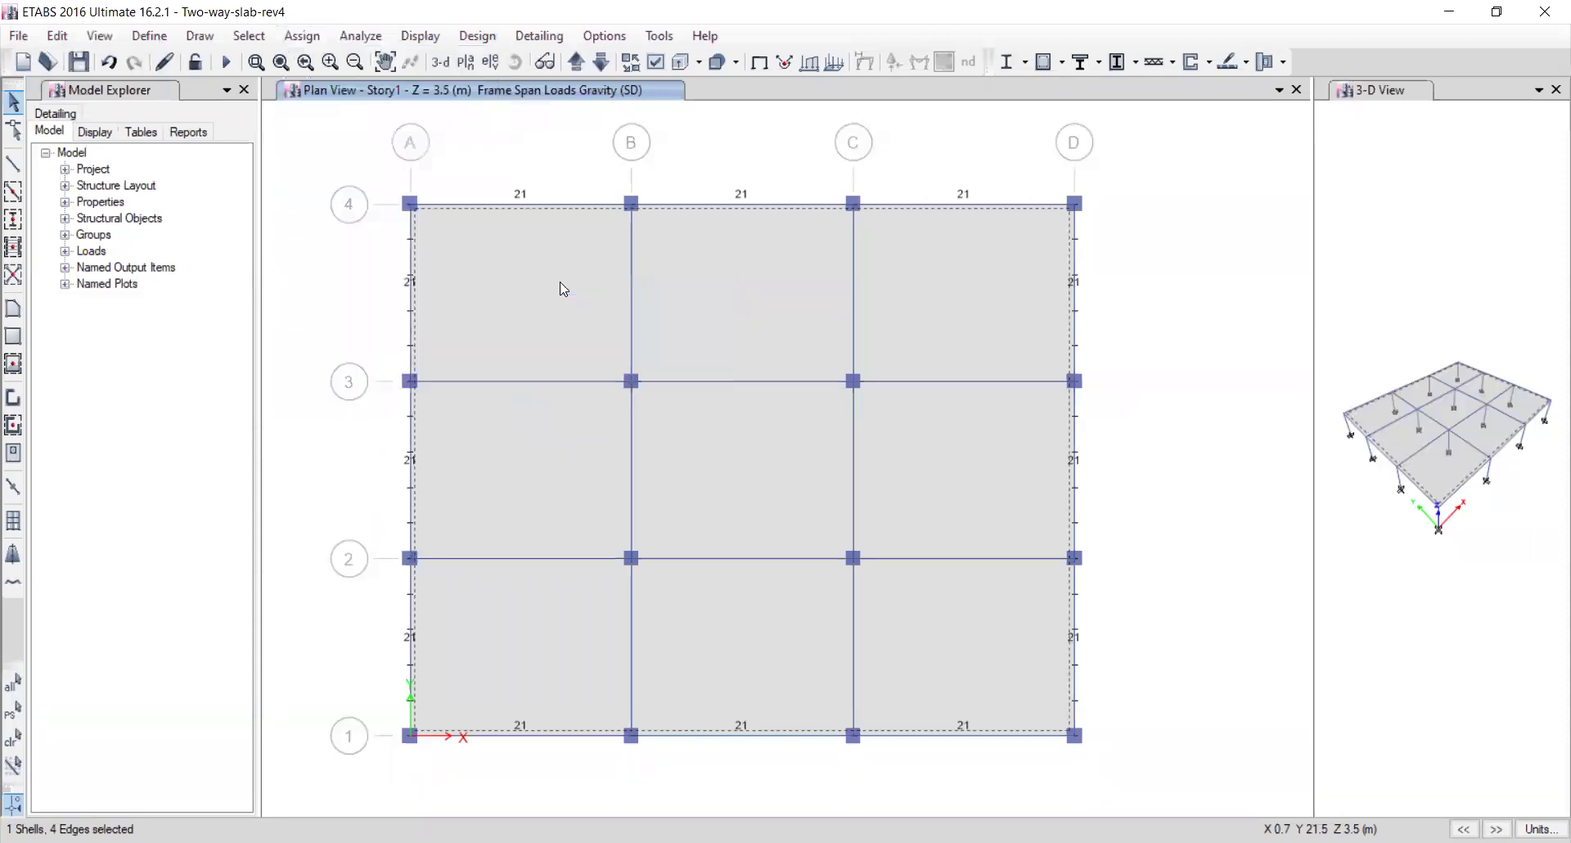
left_click(786, 375)
left_click(829, 424)
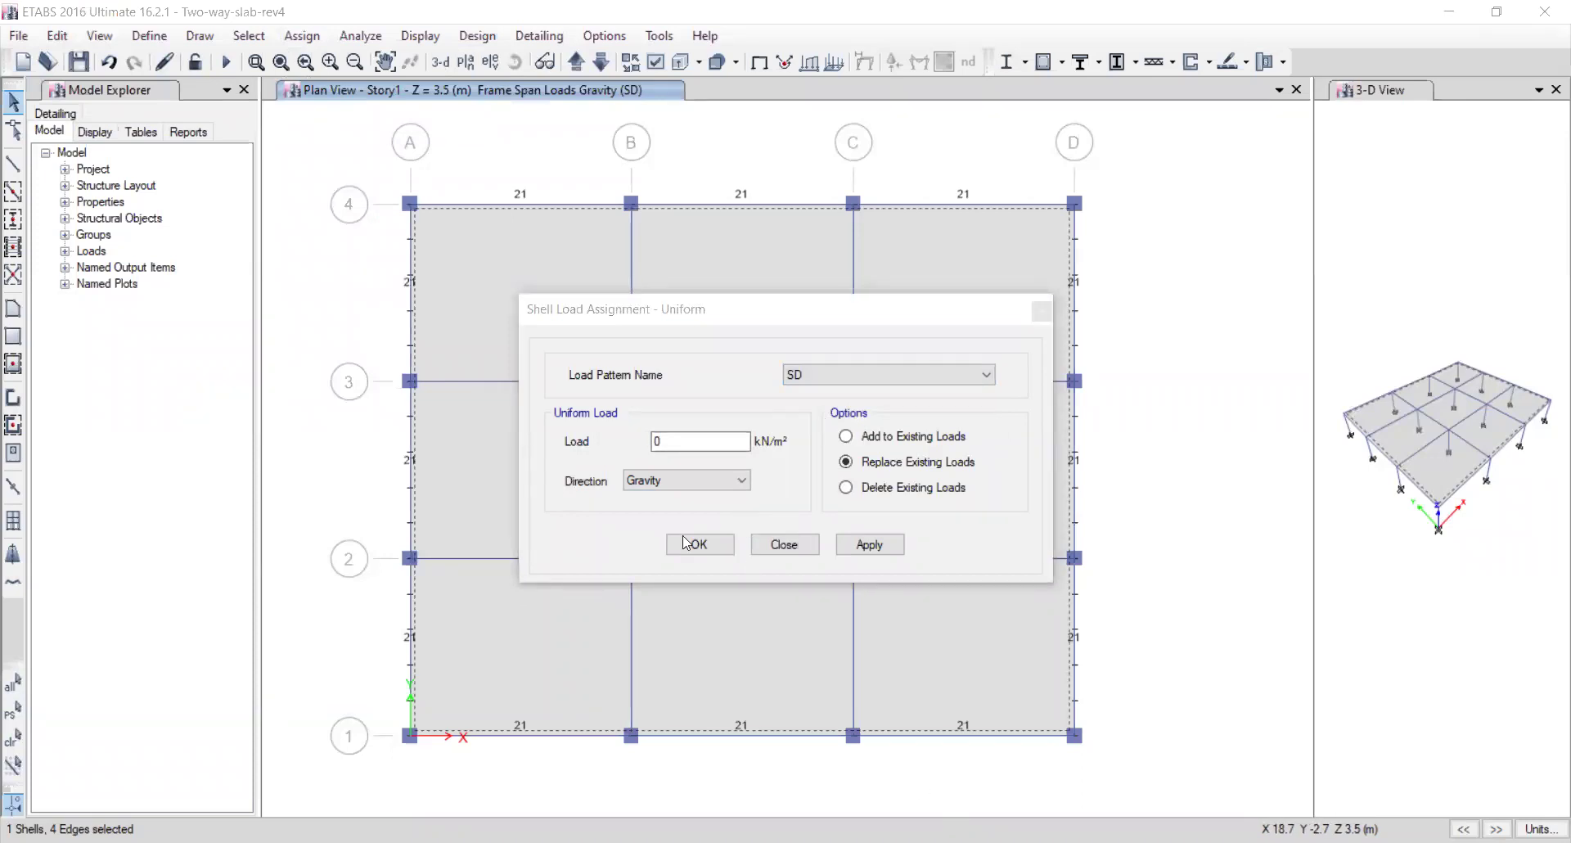
left_click(622, 453)
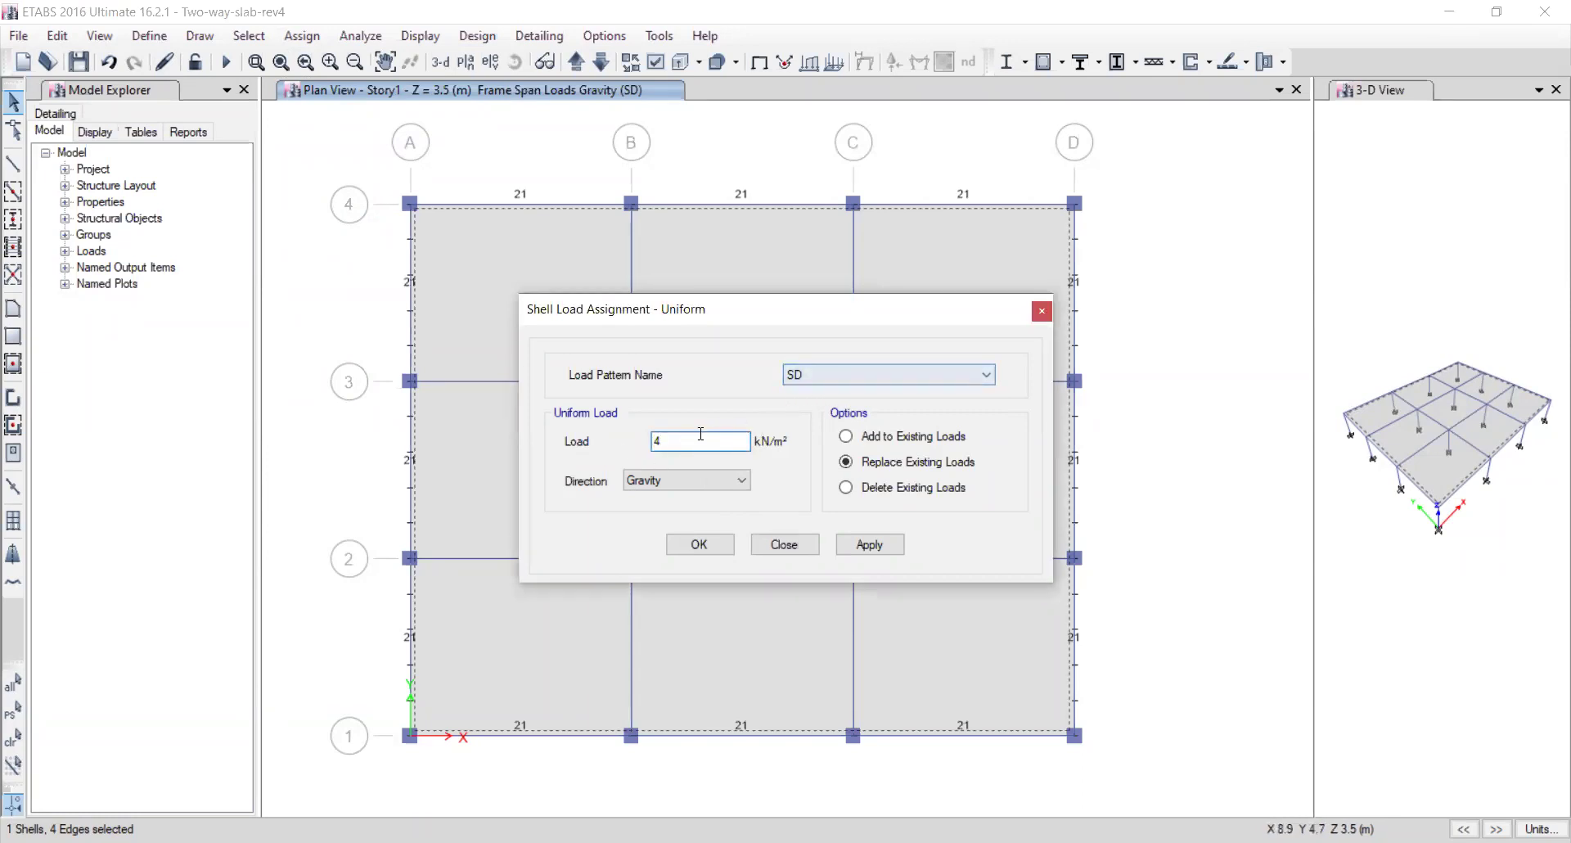
left_click(868, 547)
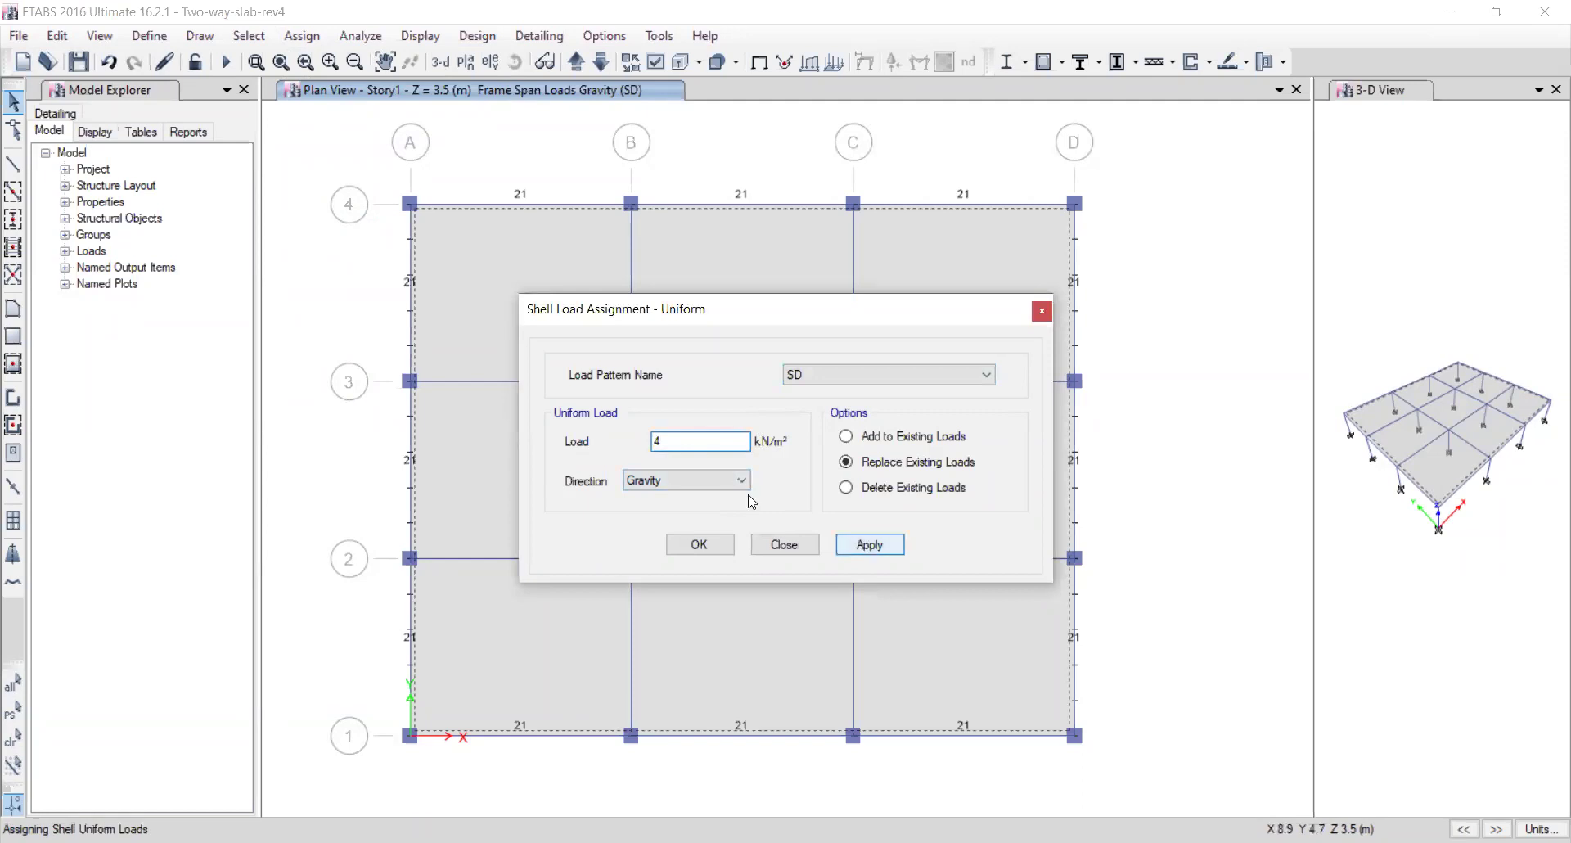
left_click(441, 270)
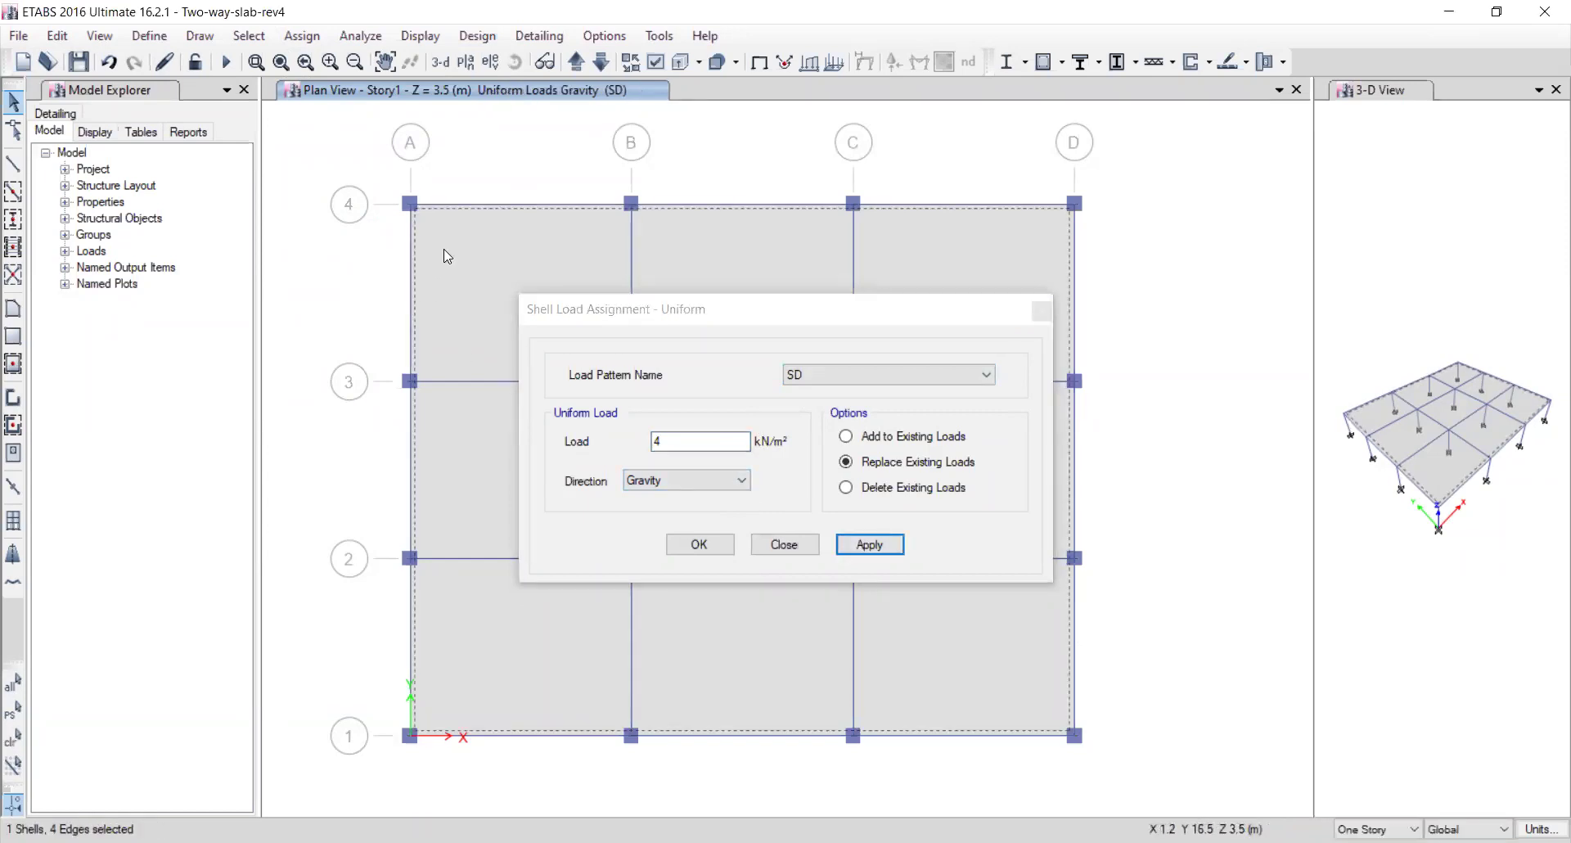
Apply a uniform gravity load of 5 kN/m² to the slab under the Live load pattern and finish the shell load assignment.
left_click(814, 398)
left_click(814, 406)
key("Tab")
type("5")
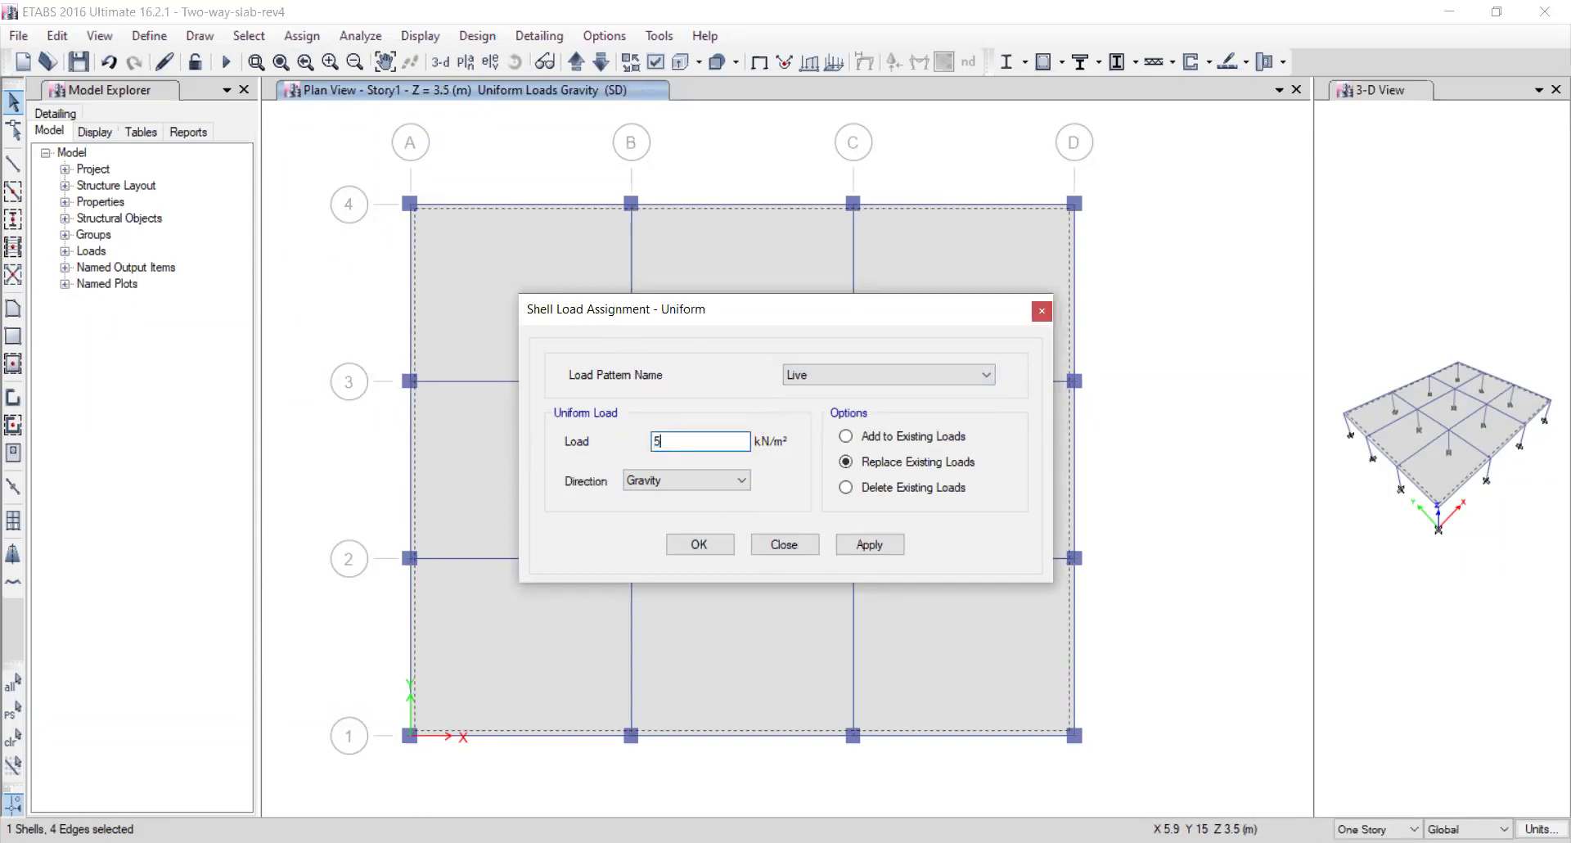
left_click(869, 545)
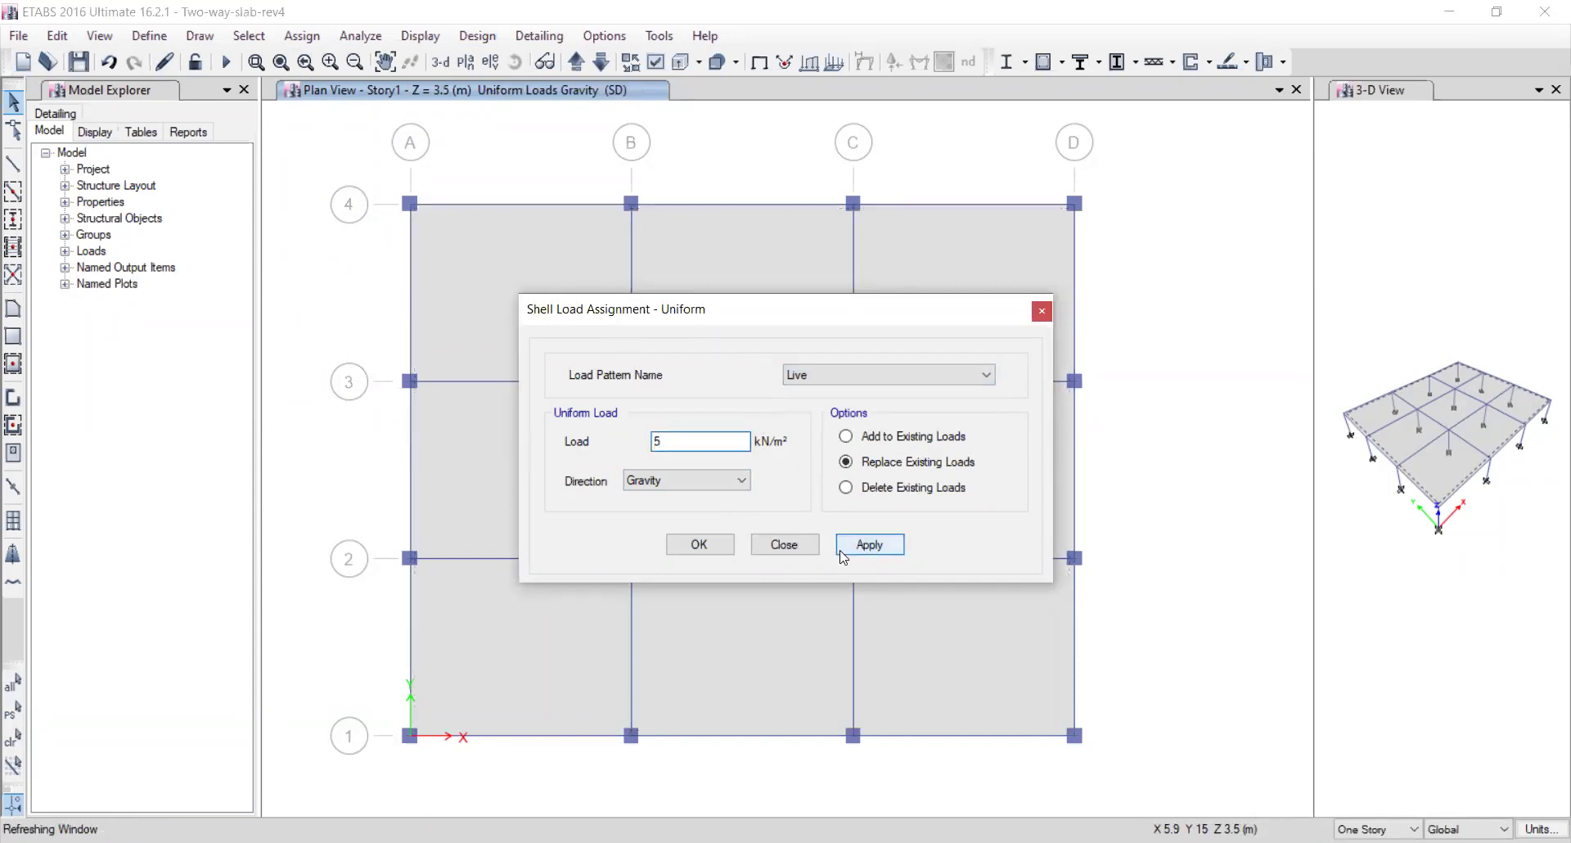
left_click(700, 545)
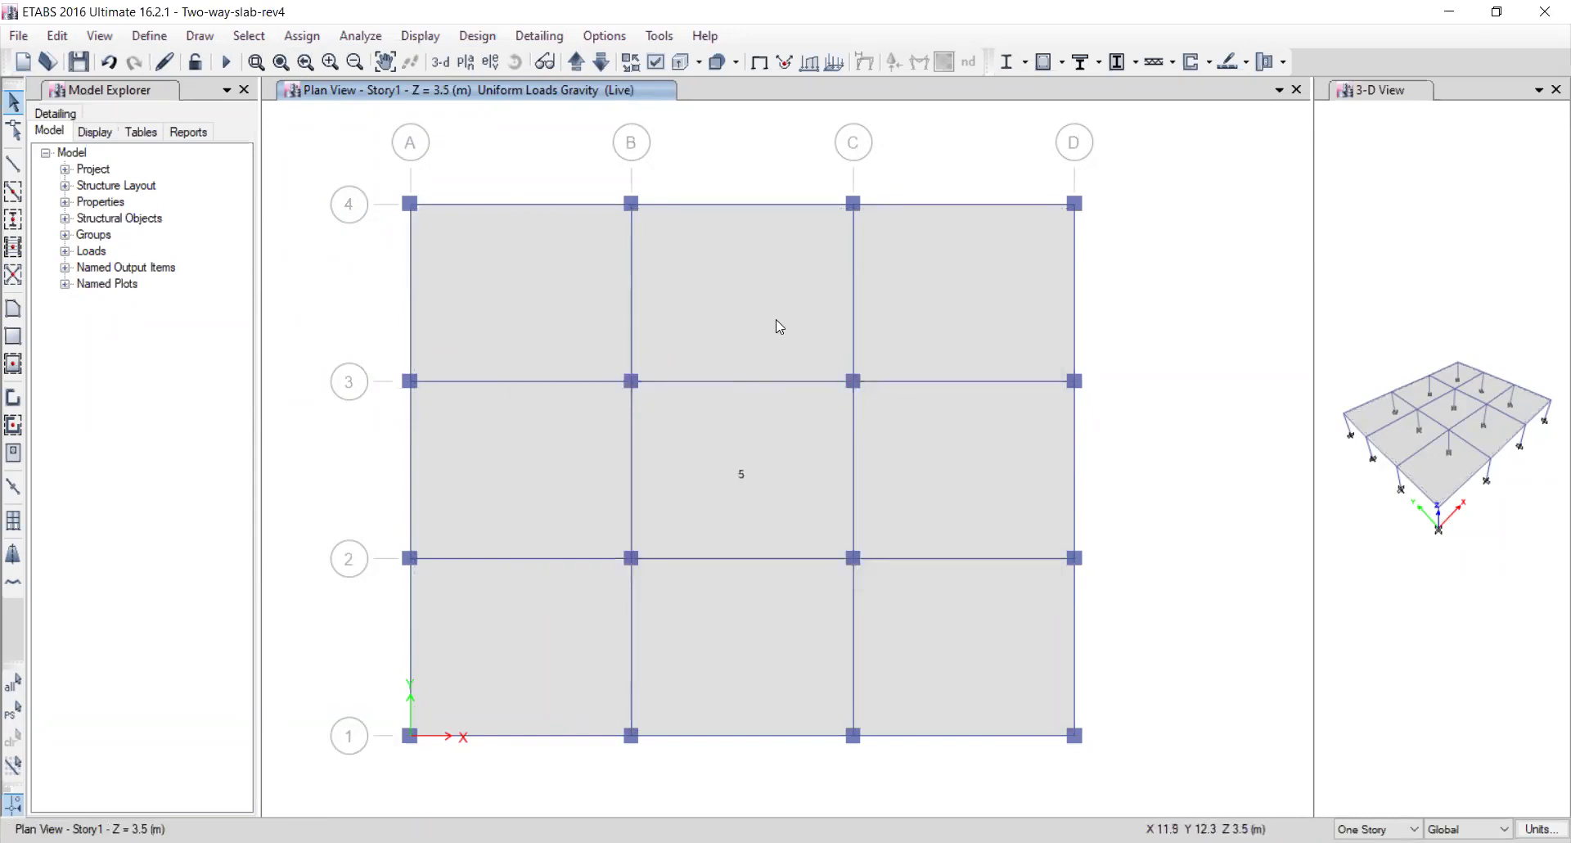
Review the Story1 slab's assigned loads, section assignments and geometry in its object information.
right_click(745, 287)
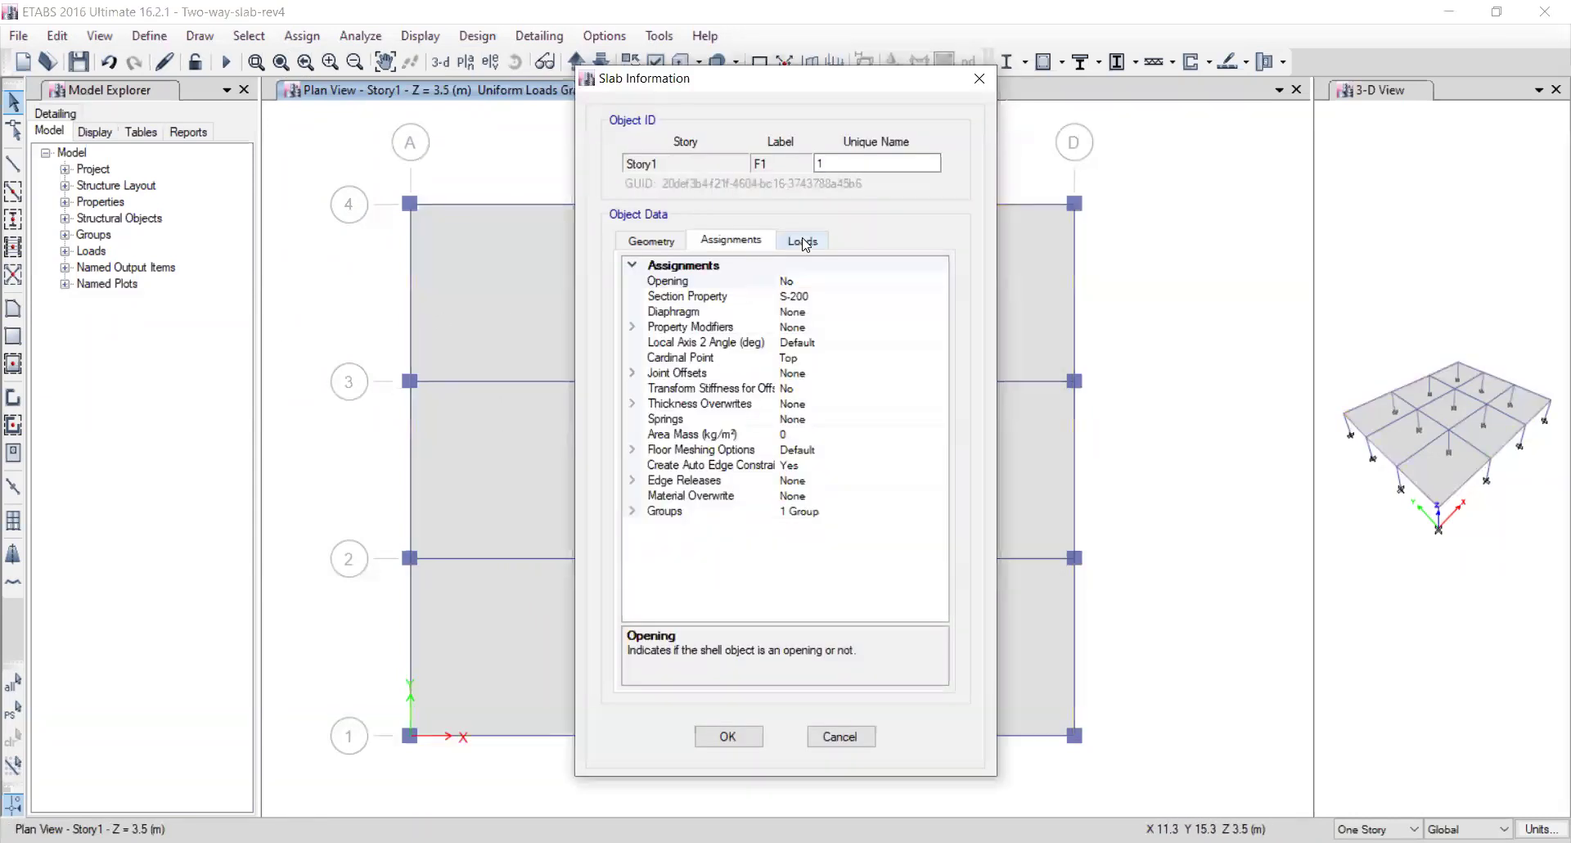
left_click(803, 239)
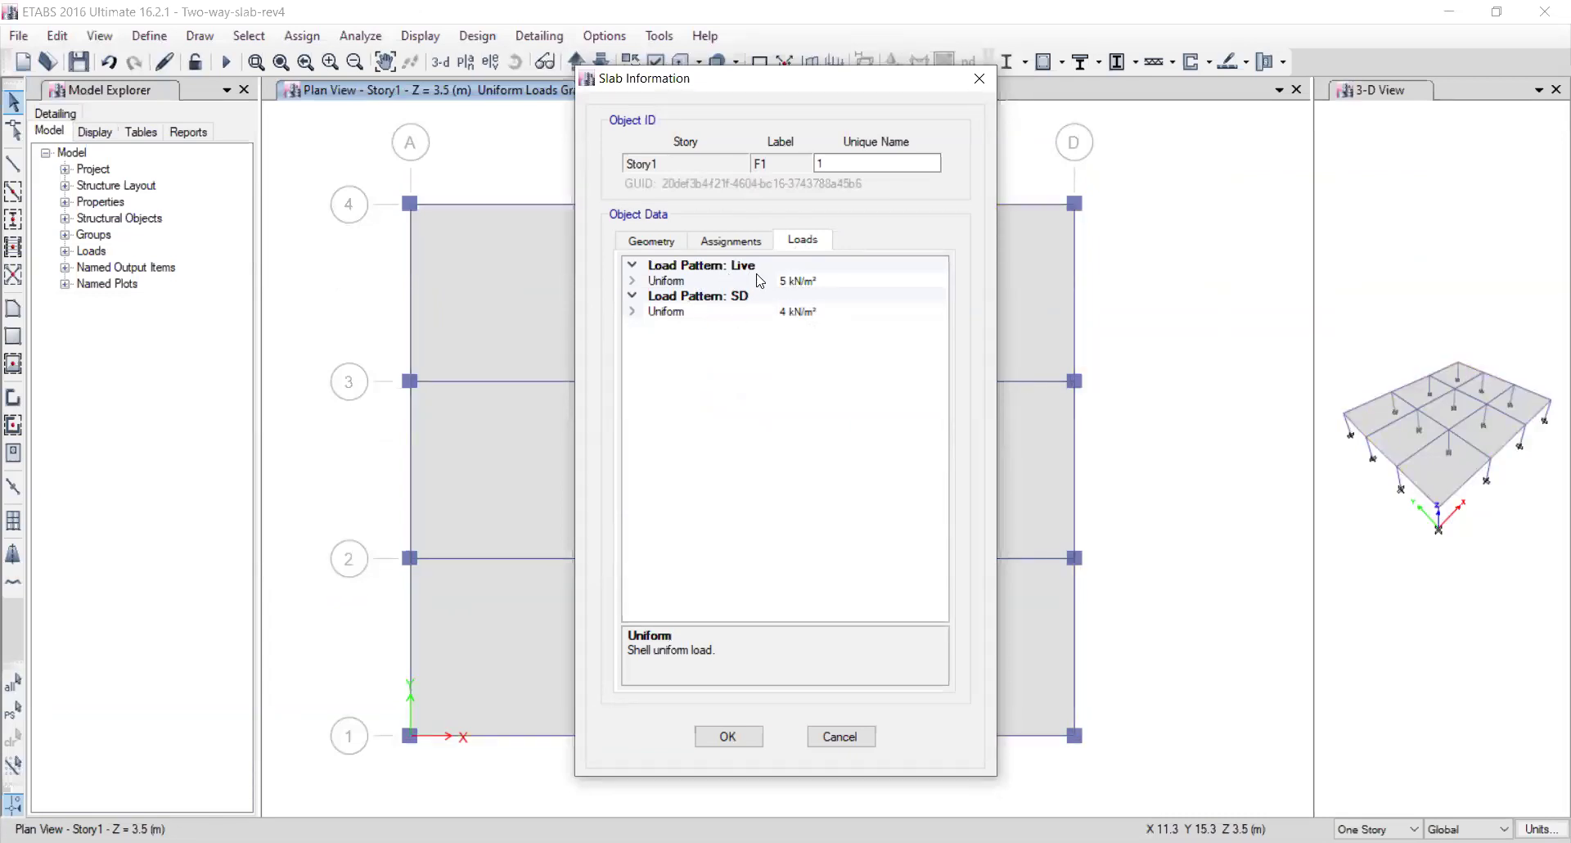
left_click(731, 241)
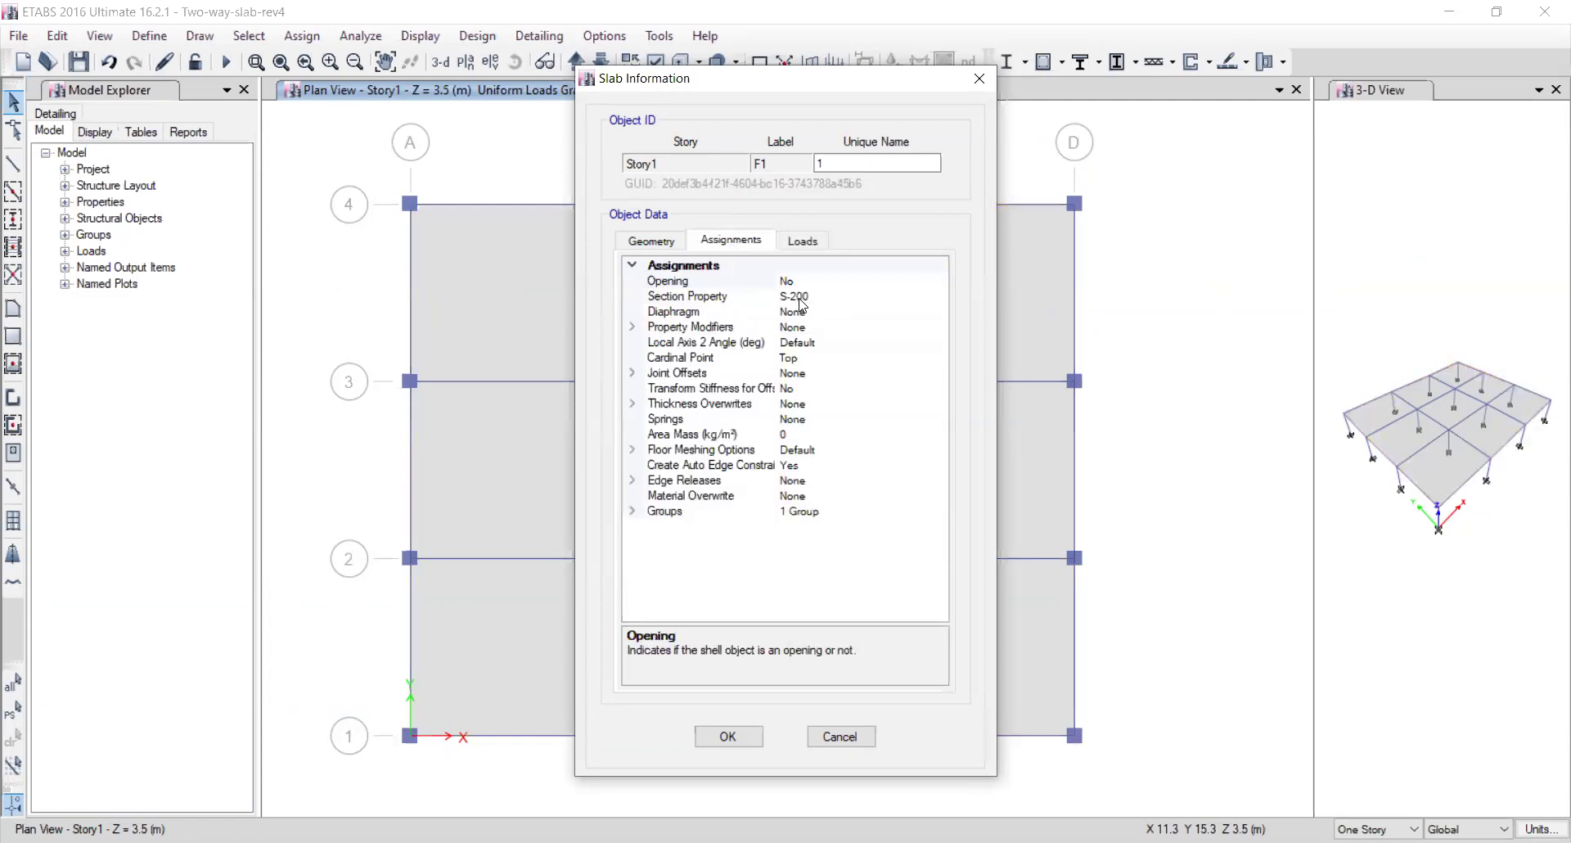
left_click(651, 241)
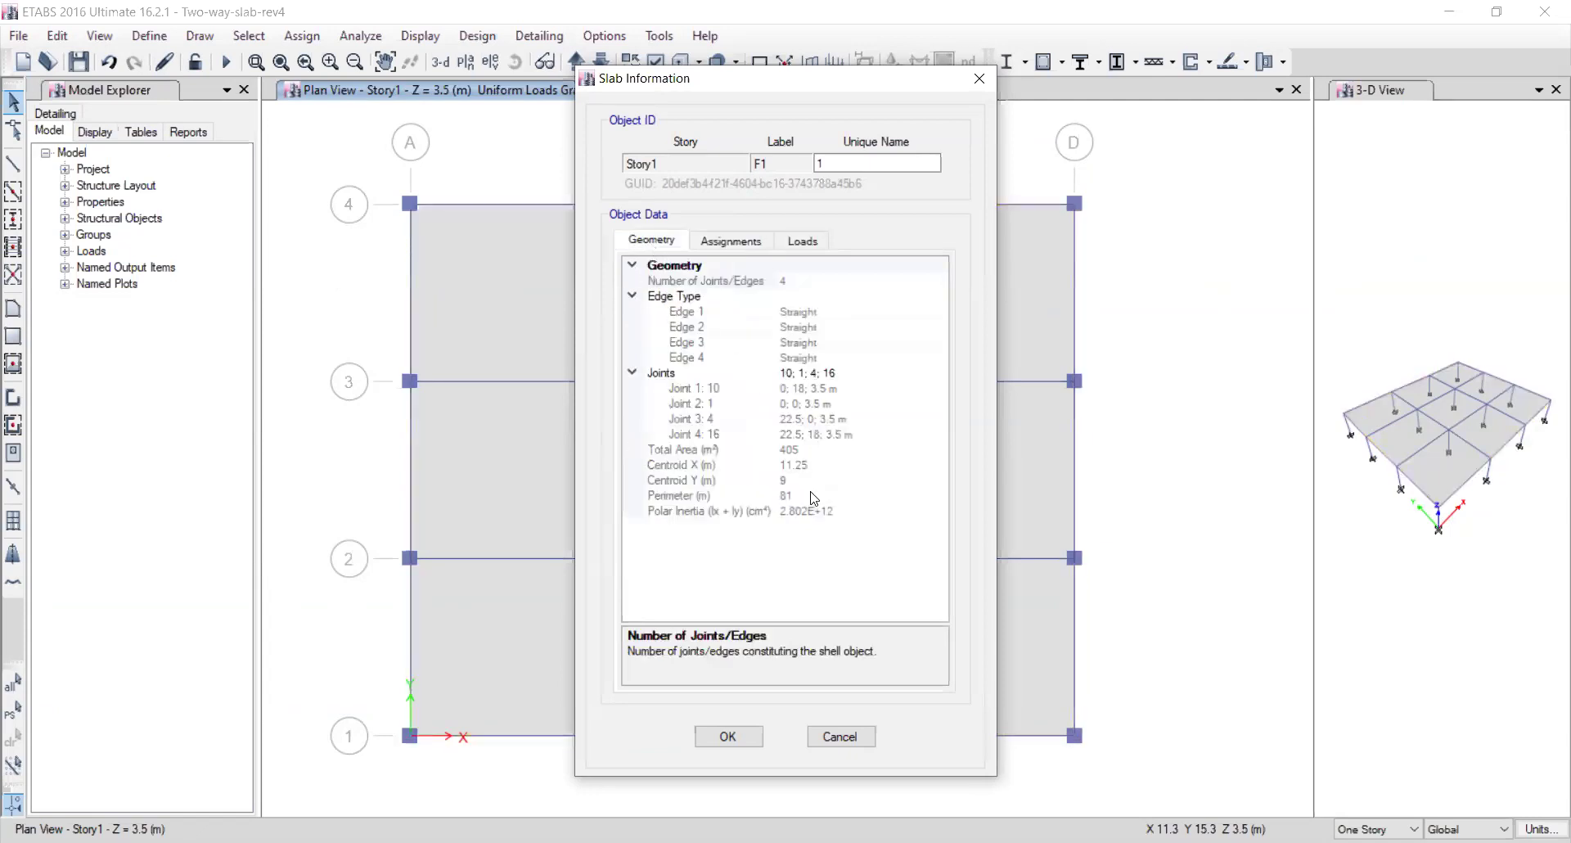